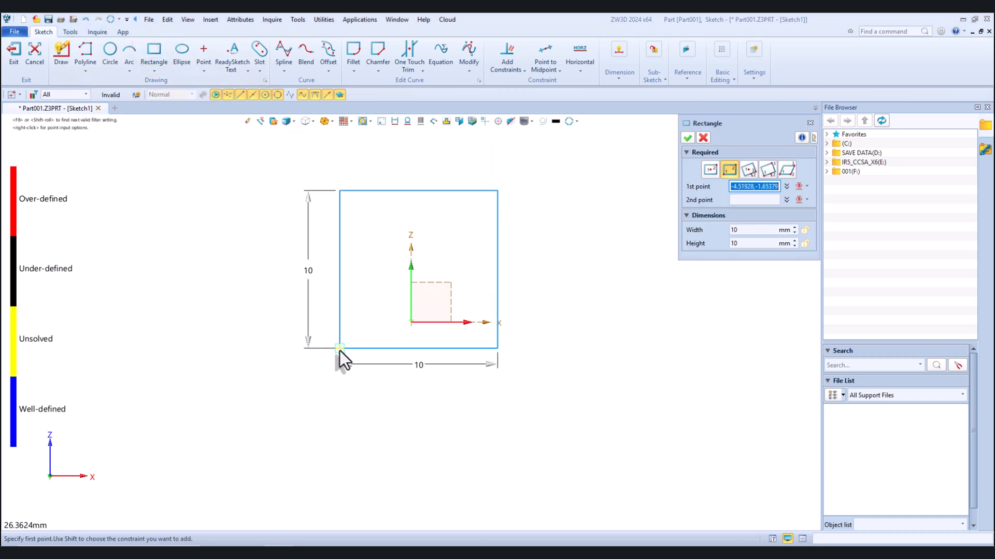
Draw a corner rectangle about 12.4 mm wide and 11.5 mm high around the sketch origin
click(340, 354)
click(535, 171)
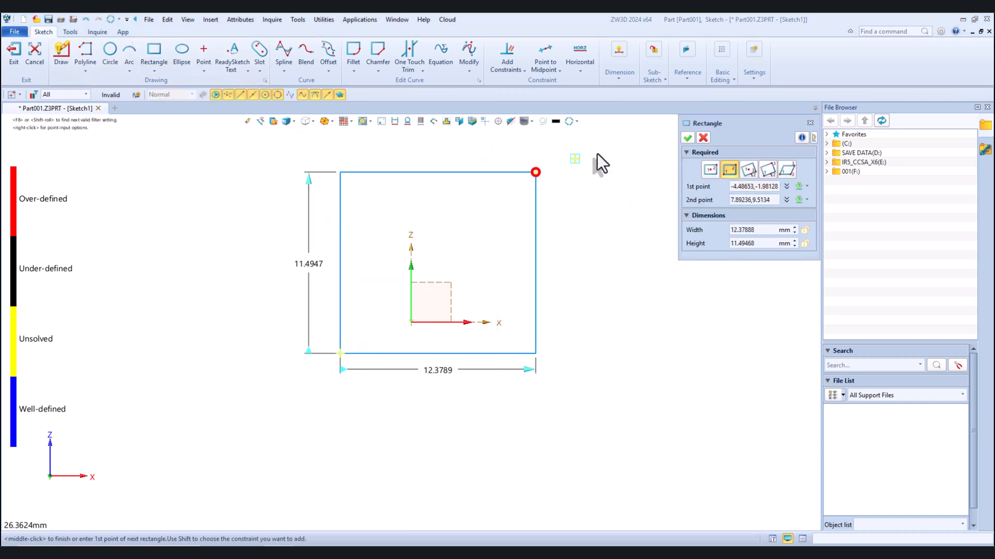
click(686, 137)
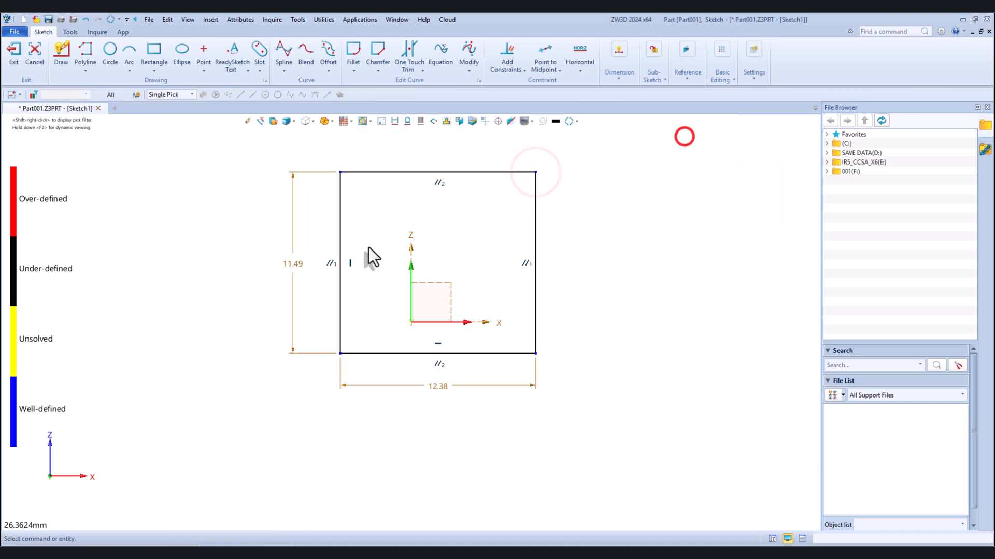
Set the rectangle's height to 40 mm and its width to 50 mm
double_click(291, 266)
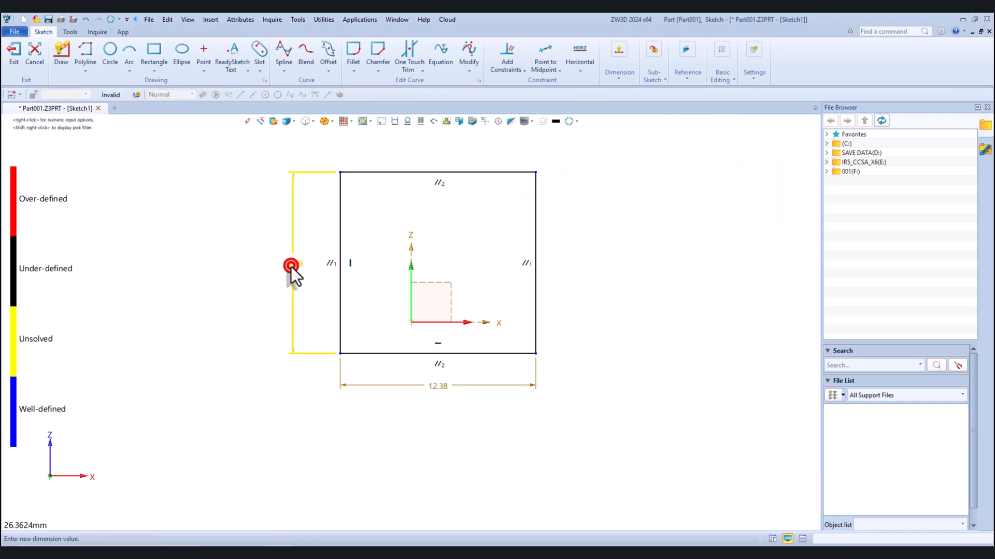
text(40)
key(Return)
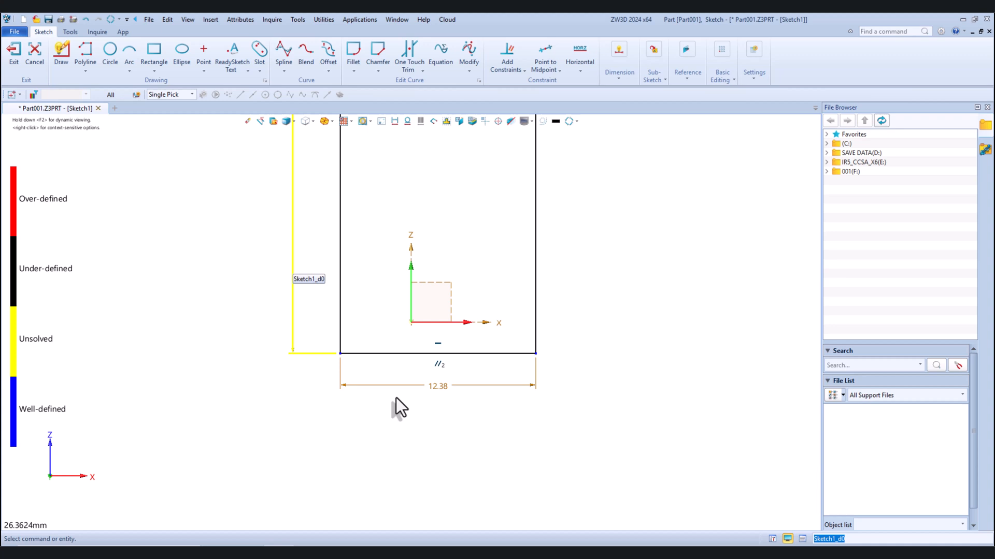
double_click(443, 389)
text(50)
key(Return)
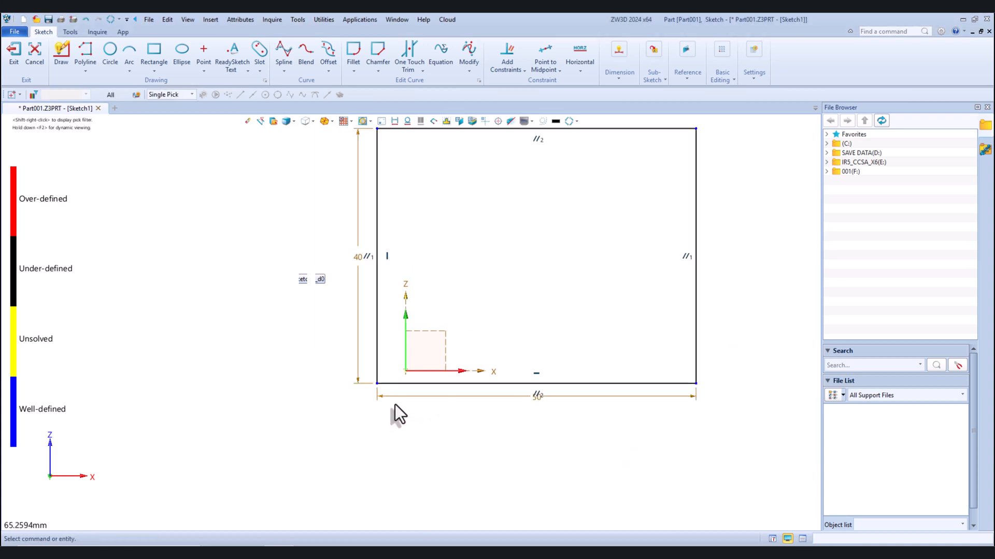
Constrain the midpoint of the rectangle's bottom edge to the origin with Point to Midpoint and finish the sketch
click(544, 52)
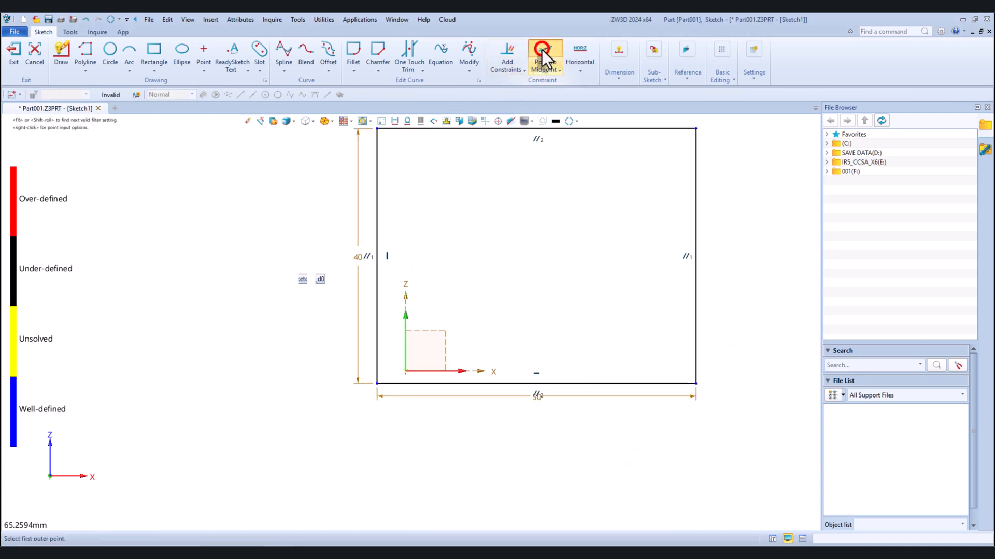
click(695, 383)
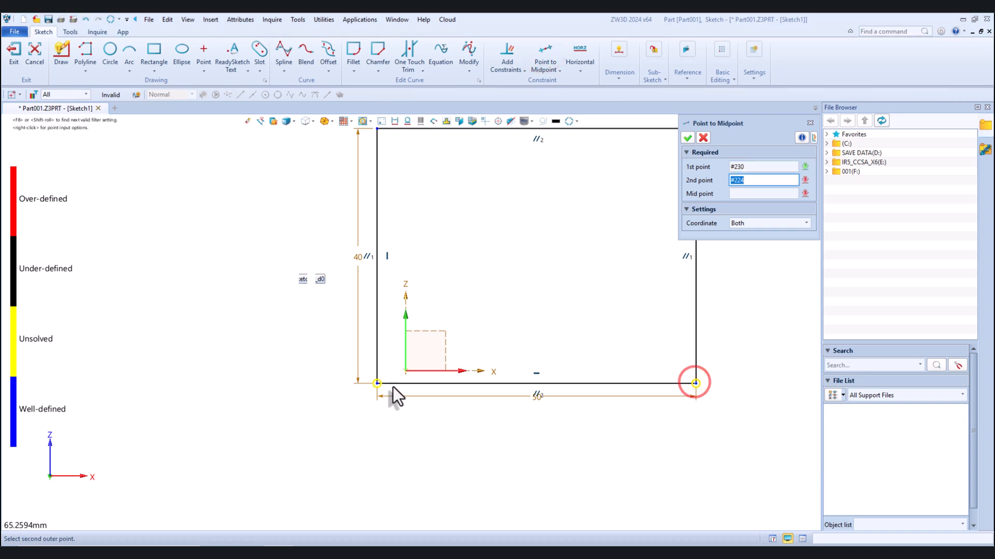
click(376, 384)
click(405, 371)
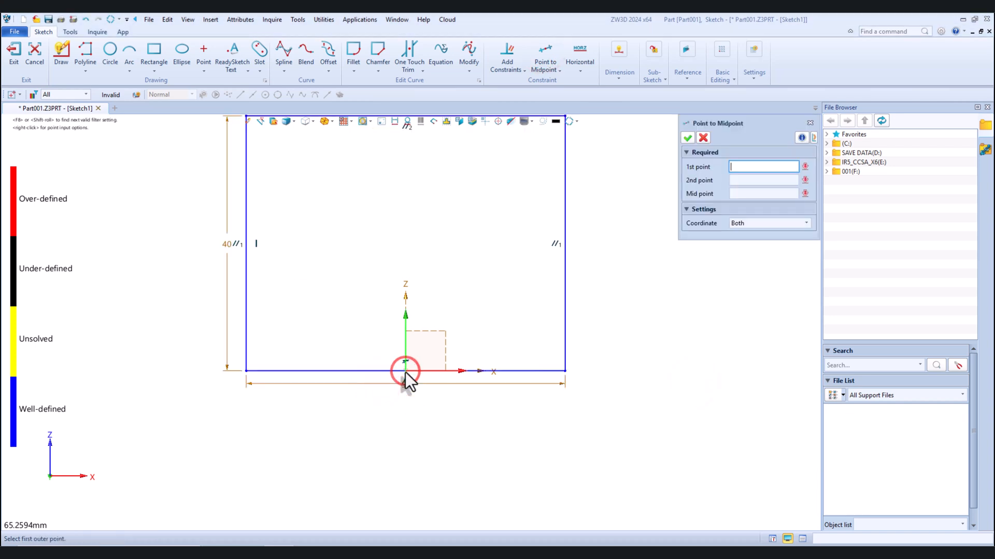
click(688, 137)
scroll(544, 291, down, 3)
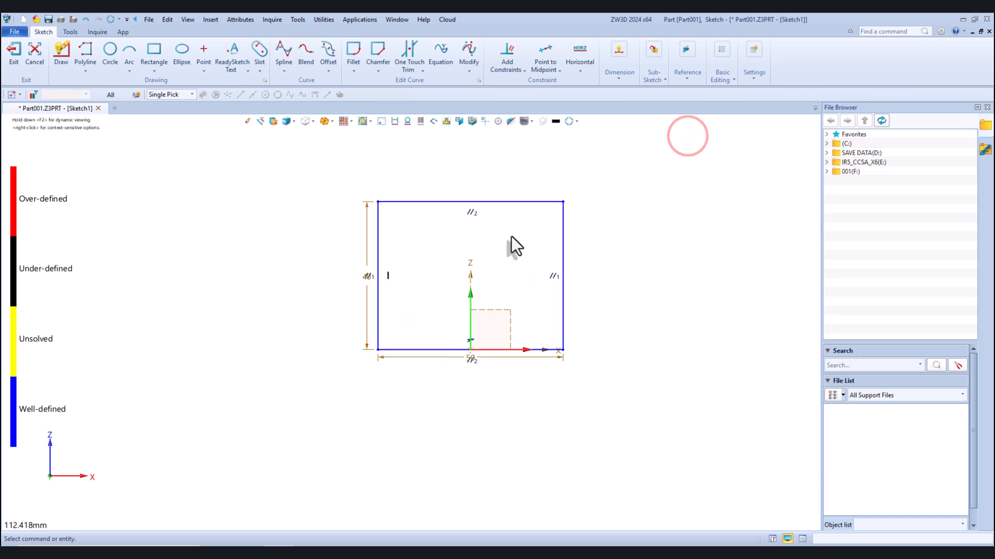
scroll(510, 233, up, 1)
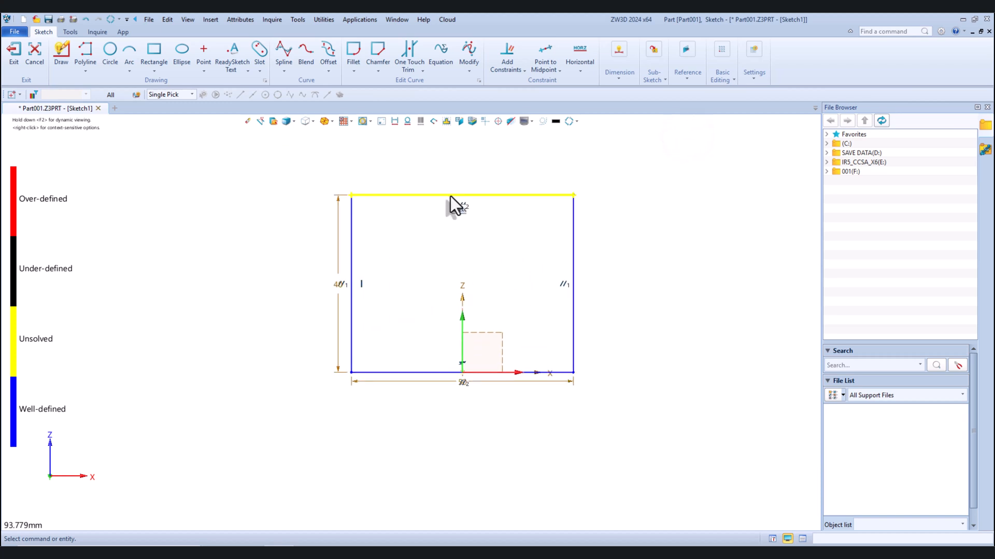
click(19, 52)
Extrude the rectangle sketch from 0 to 70 mm as a base block
mouse_move(404, 228)
middle_down()
mouse_move(412, 220)
mouse_move(378, 271)
mouse_move(511, 218)
middle_up()
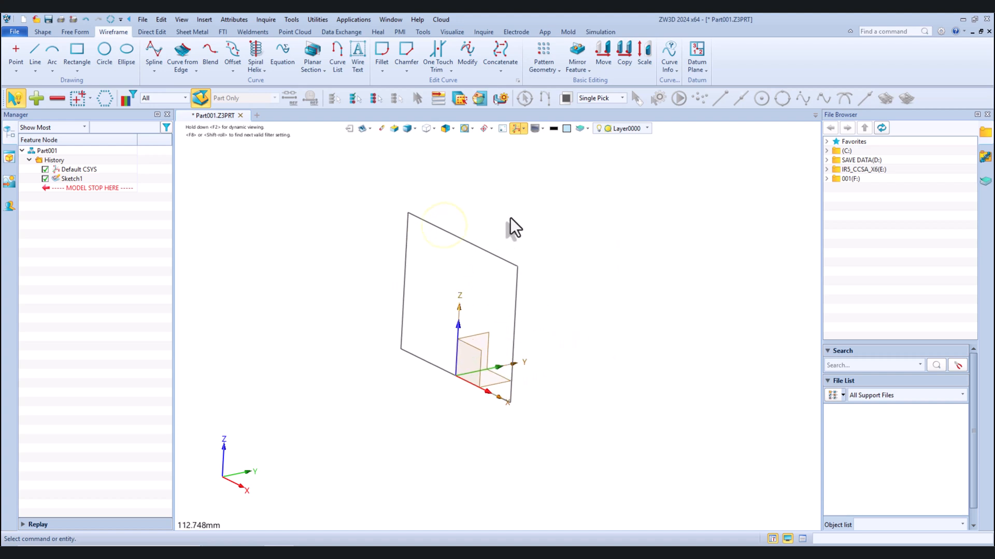
click(43, 32)
click(67, 50)
click(452, 230)
click(452, 230)
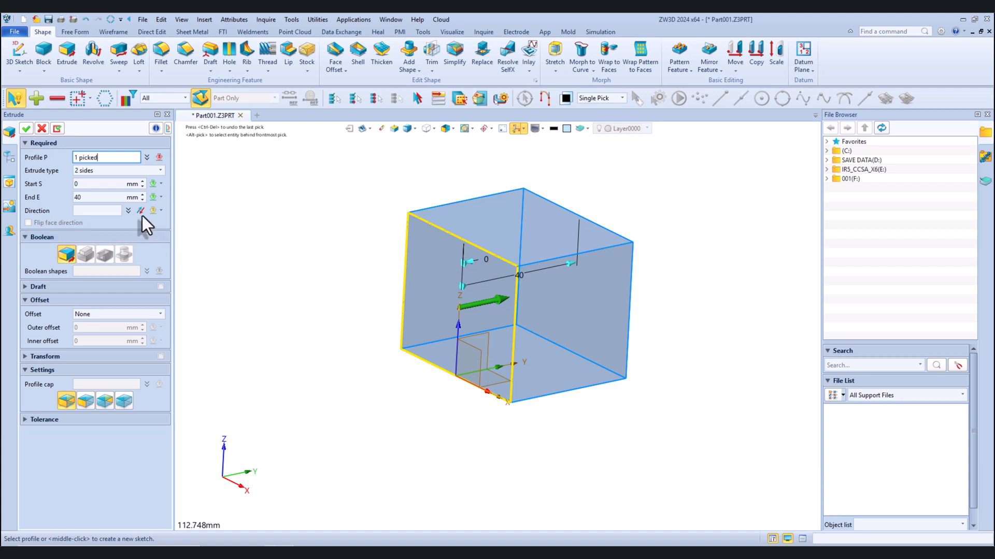
click(143, 196)
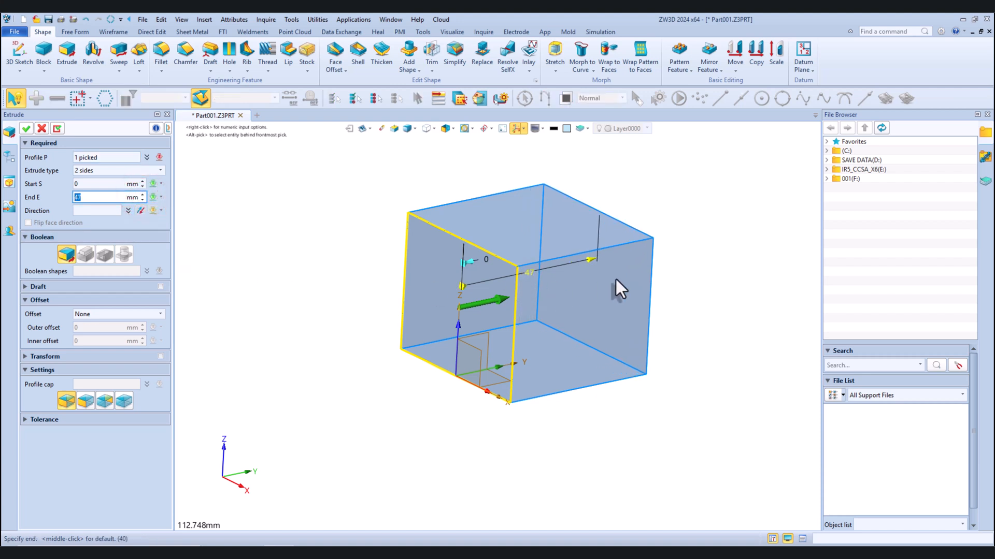
drag(590, 260, 707, 263)
drag(100, 199, 65, 201)
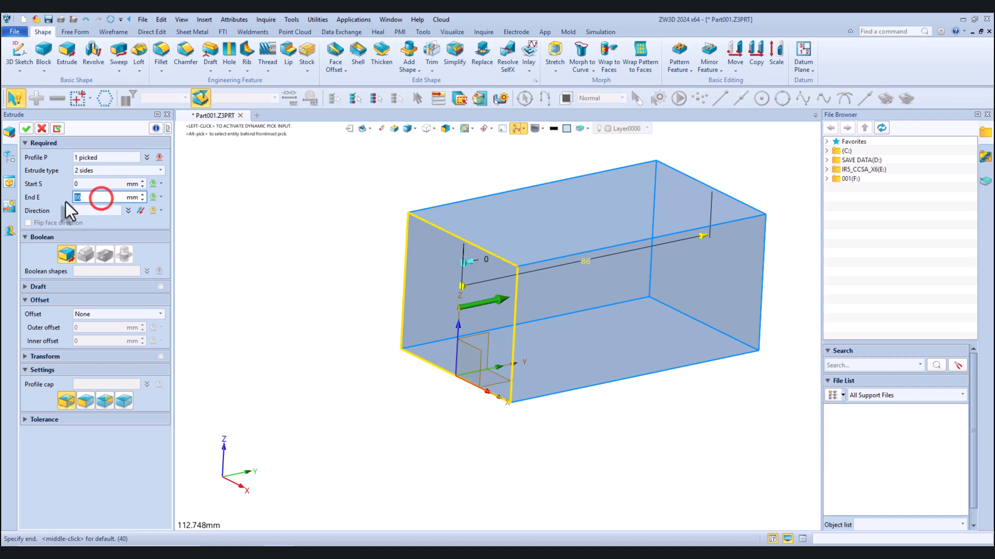
text(70)
key(Return)
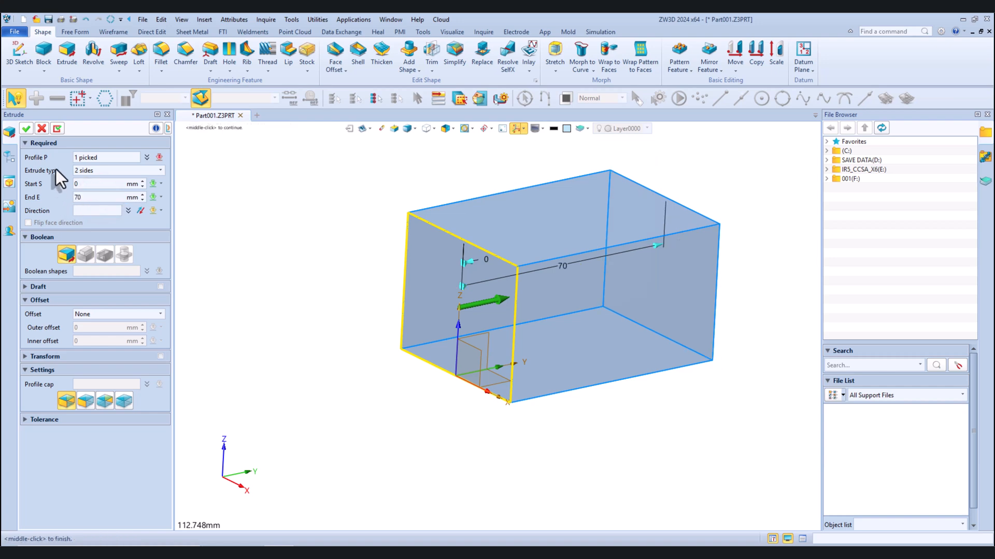
click(26, 128)
On the block's front face, sketch a 50 by 20 mm rectangle from the upper left corner to the right edge's midpoint
right_click(285, 243)
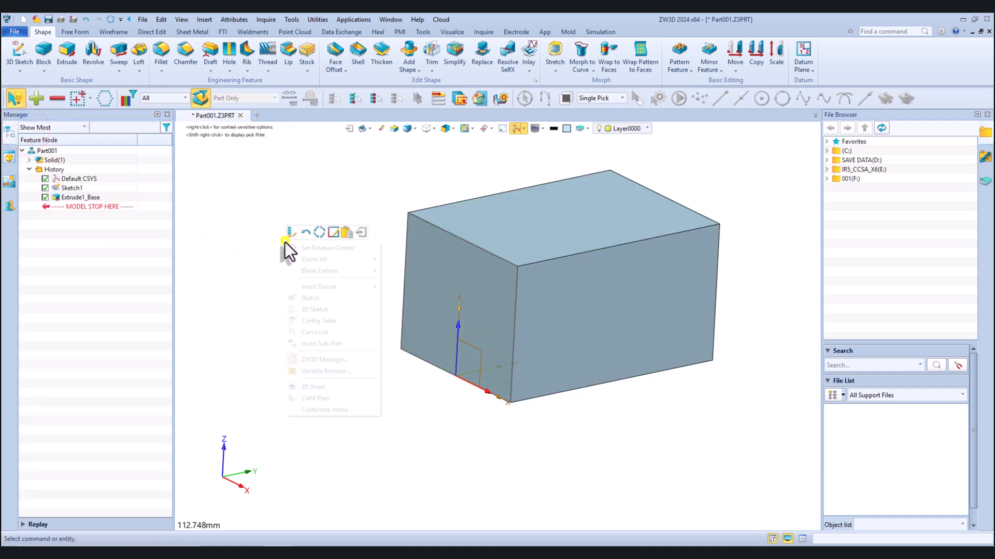
click(306, 297)
click(434, 258)
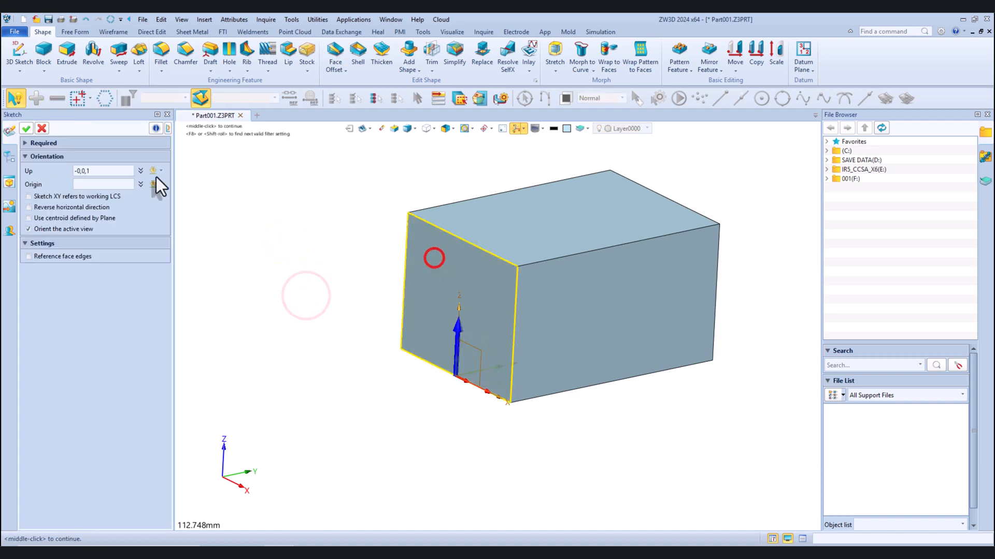
click(26, 129)
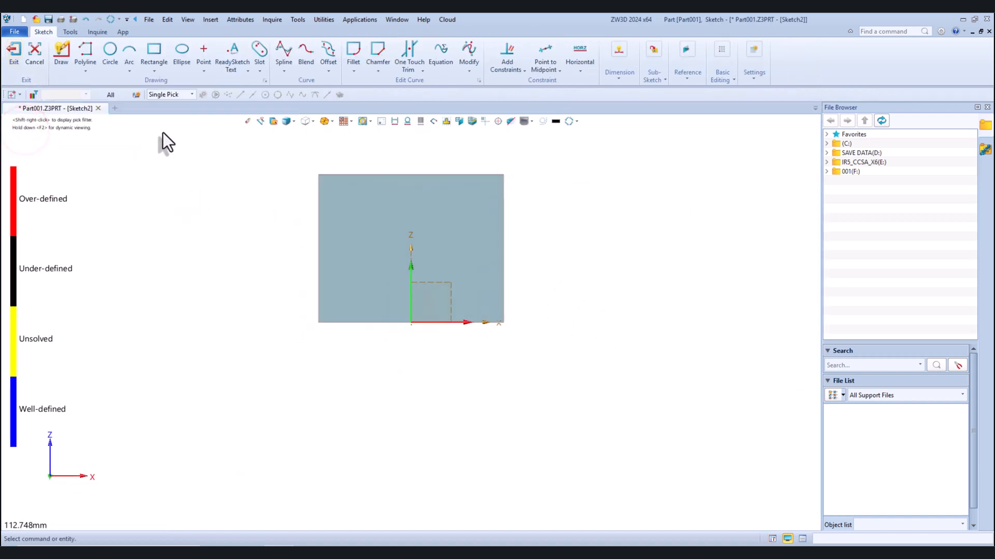
click(150, 49)
scroll(261, 161, up, 2)
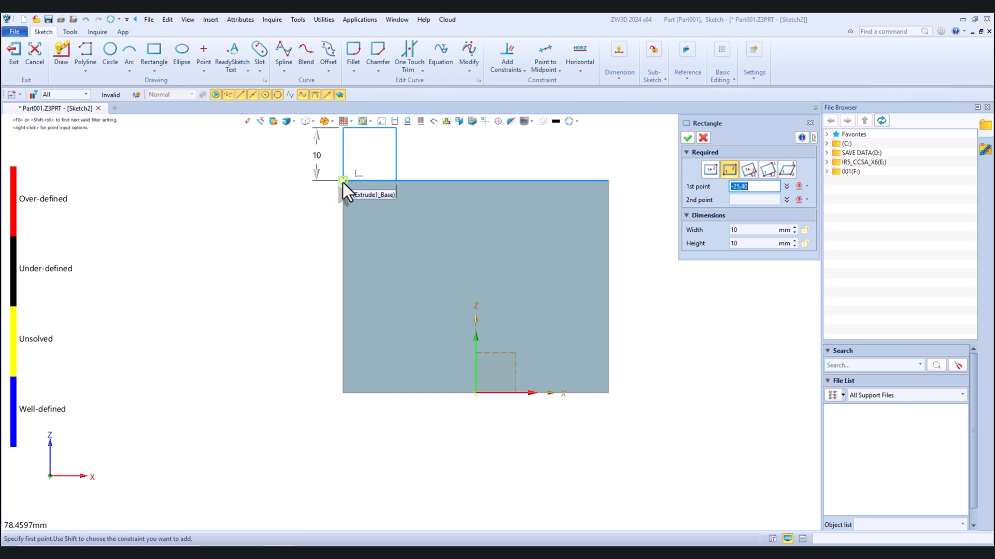
click(343, 182)
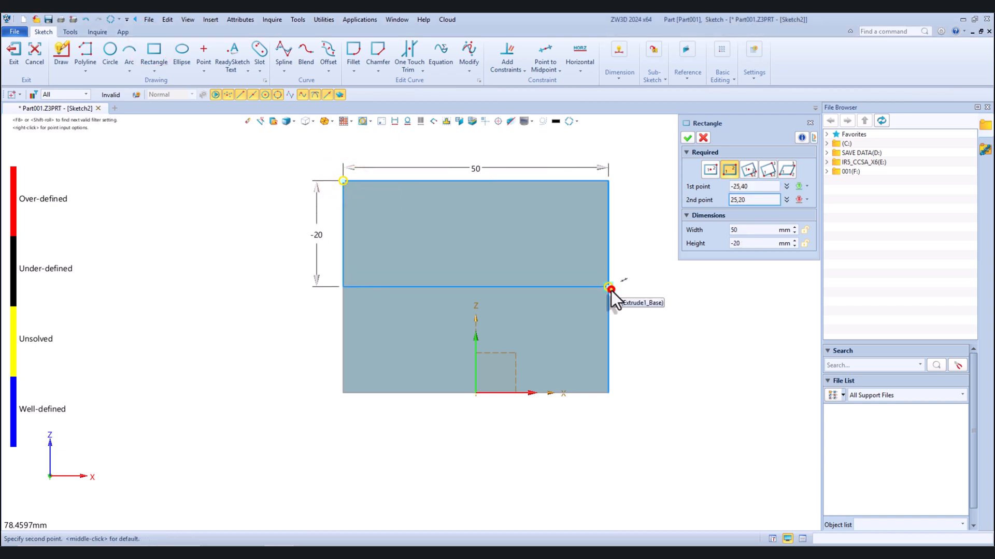
click(611, 289)
click(688, 138)
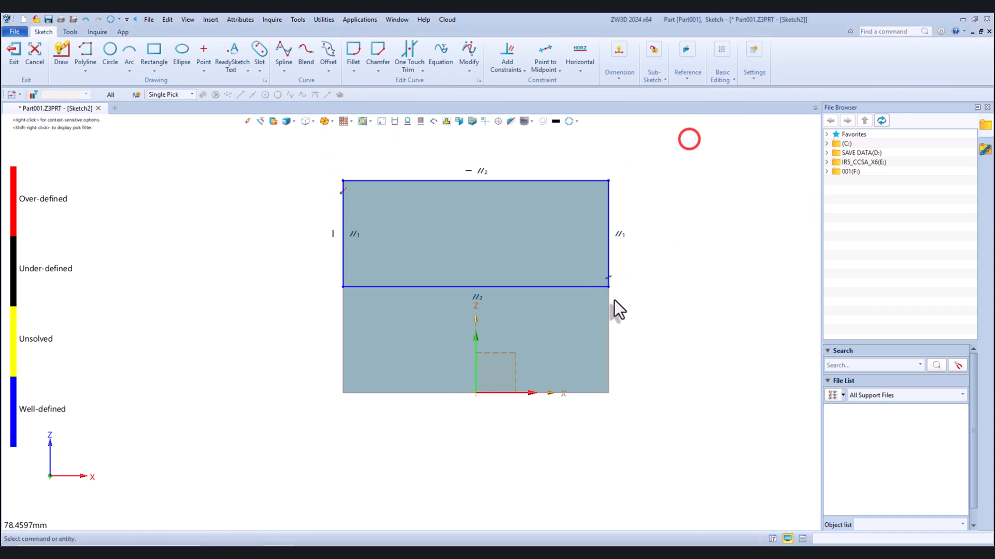
Remove the midpoint constraint at the rectangle's lower right corner, dimension its right side as 20 mm, and finish the sketch
click(610, 278)
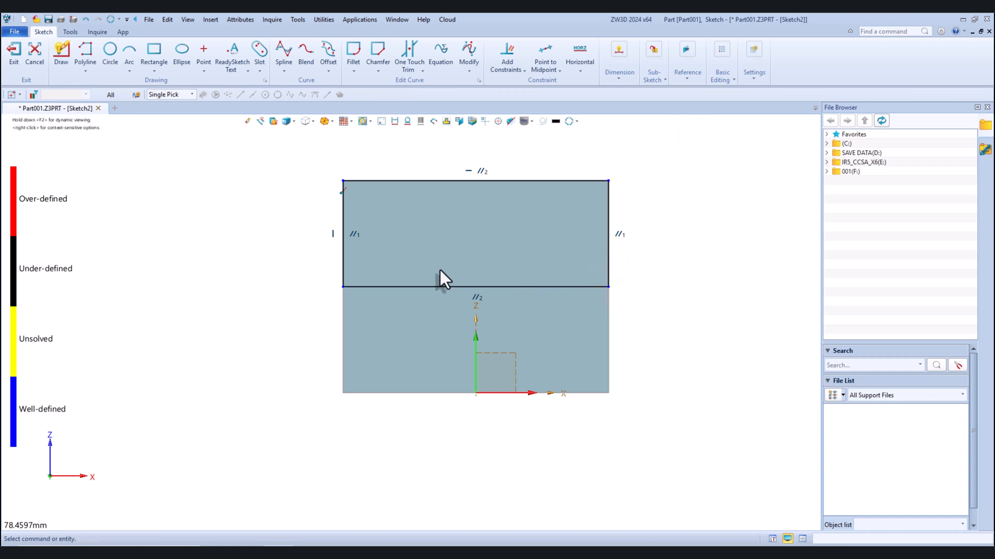
click(616, 50)
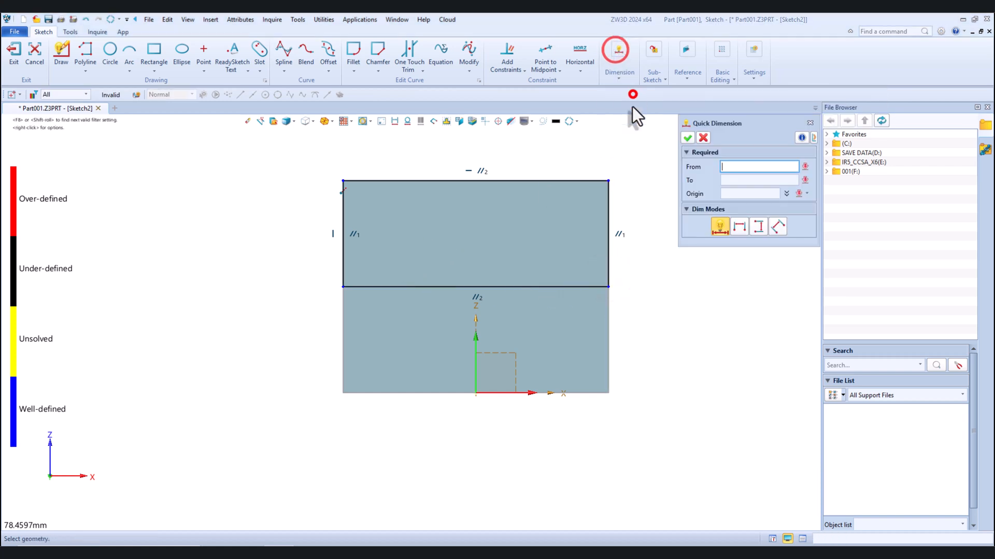
click(607, 229)
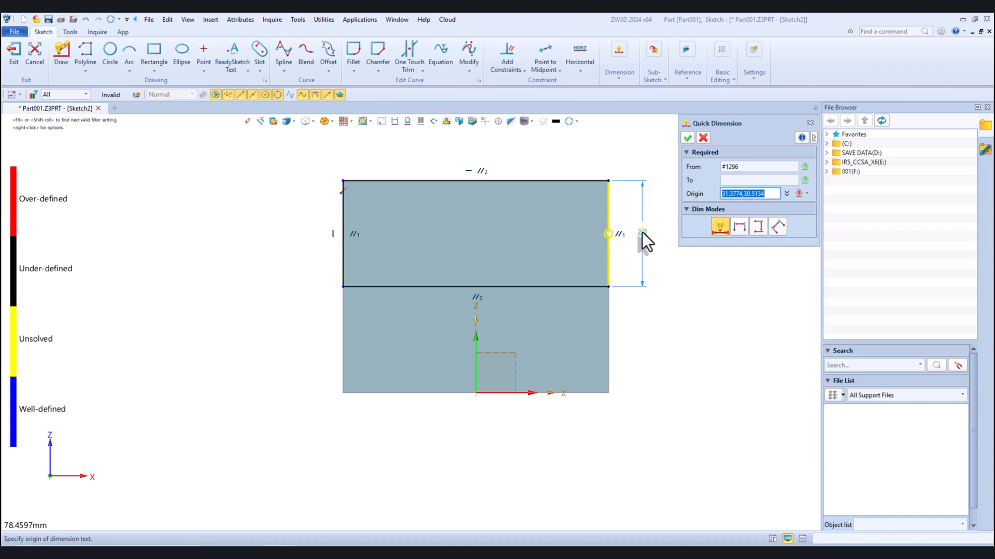
click(641, 232)
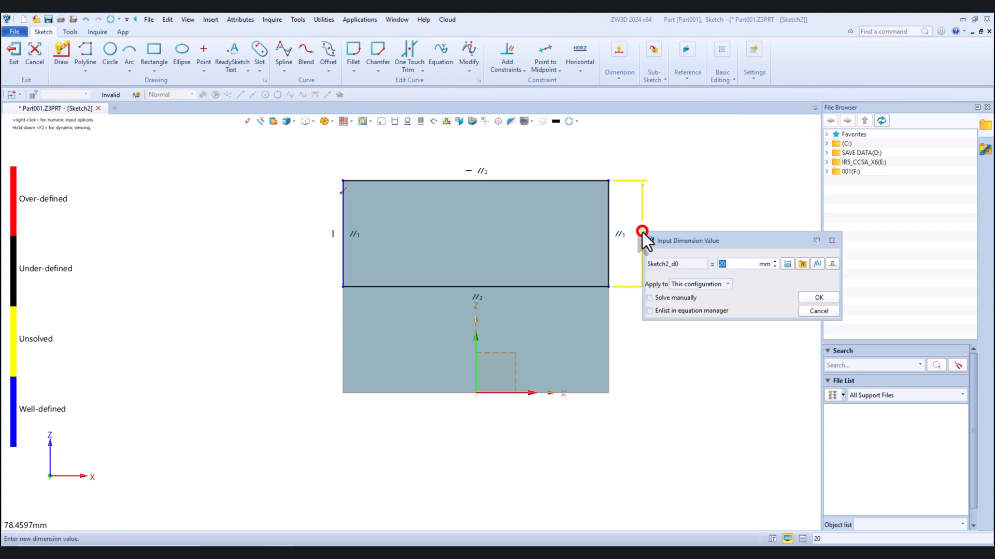
click(815, 296)
click(14, 52)
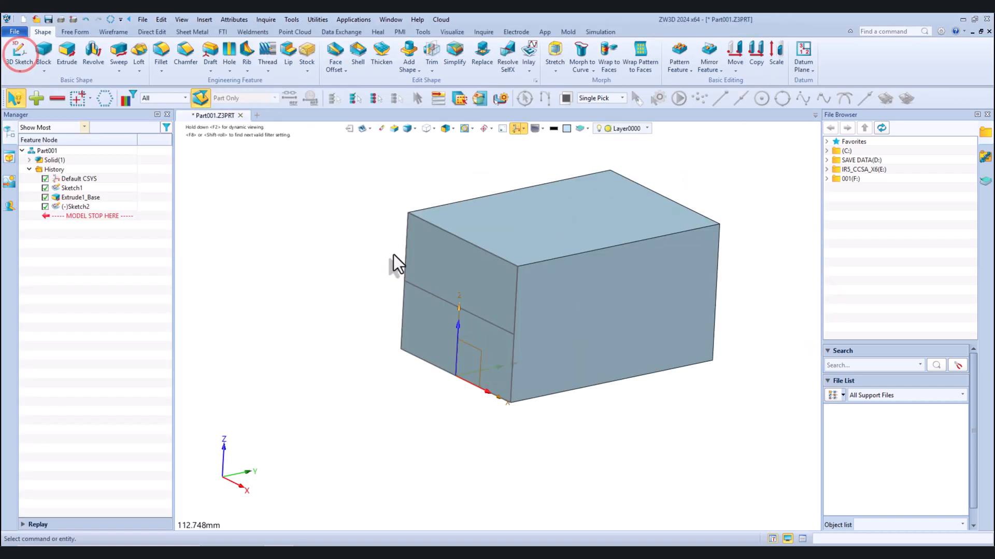
Extrude the upper rectangle 15 mm into the block as a Boolean remove to cut a step
click(69, 57)
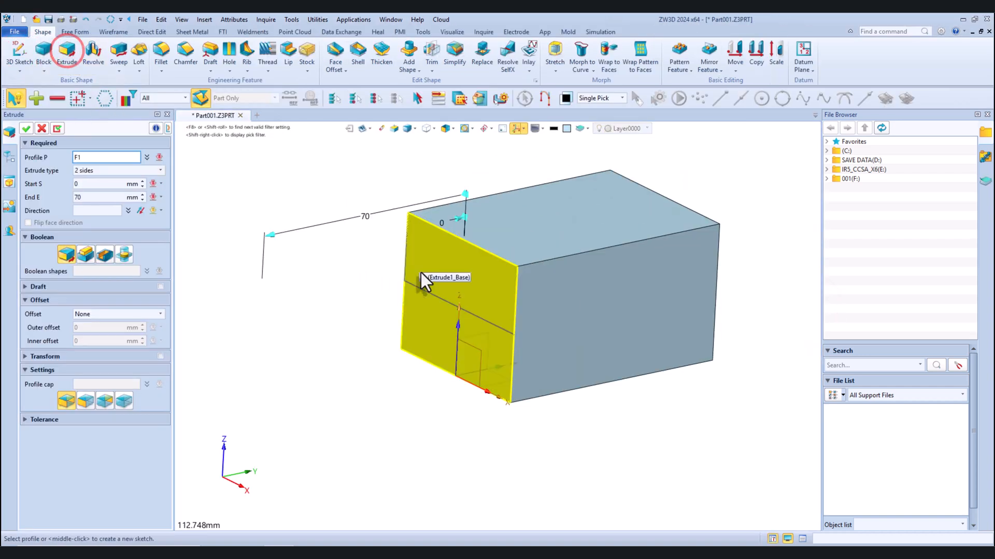
click(412, 288)
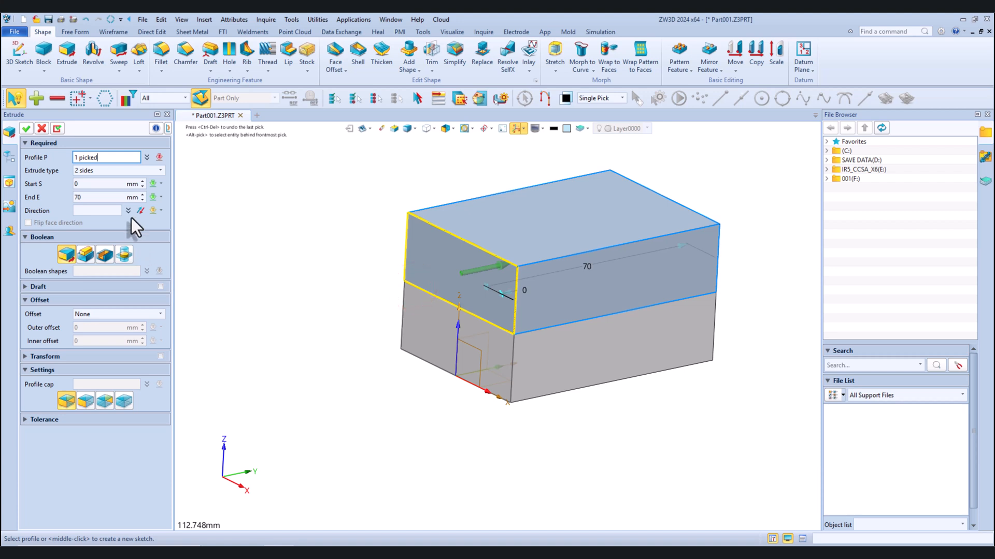
click(142, 199)
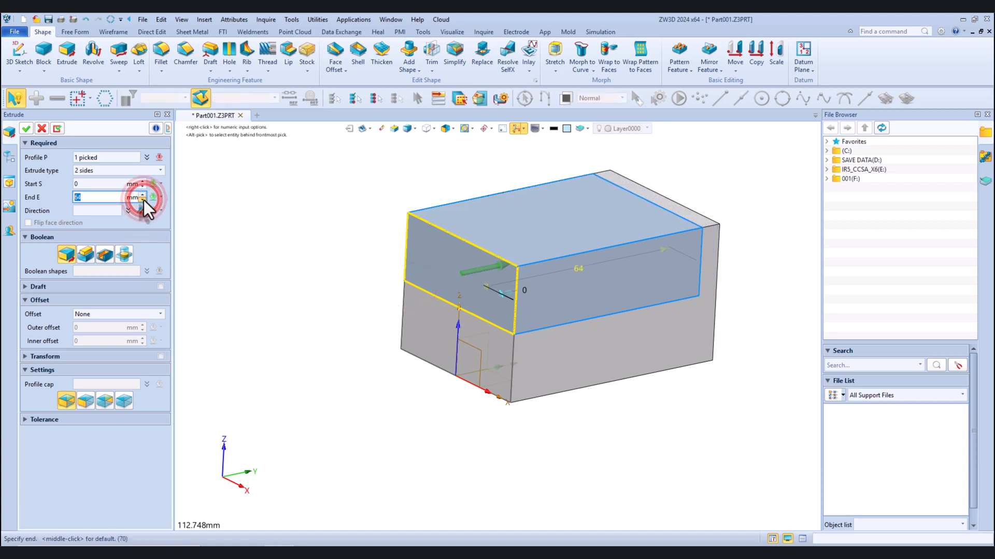
click(143, 199)
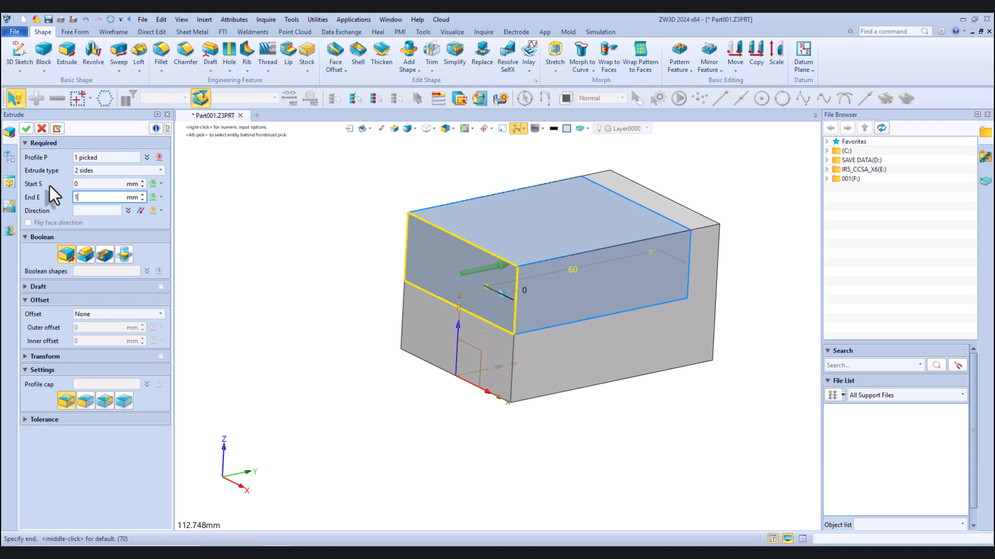
text(15)
key(Return)
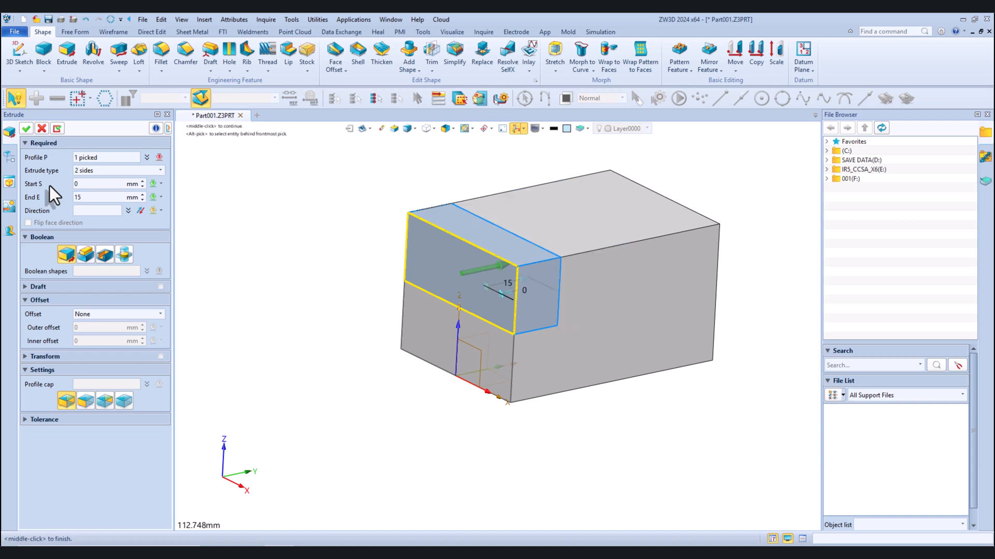
click(85, 251)
click(102, 253)
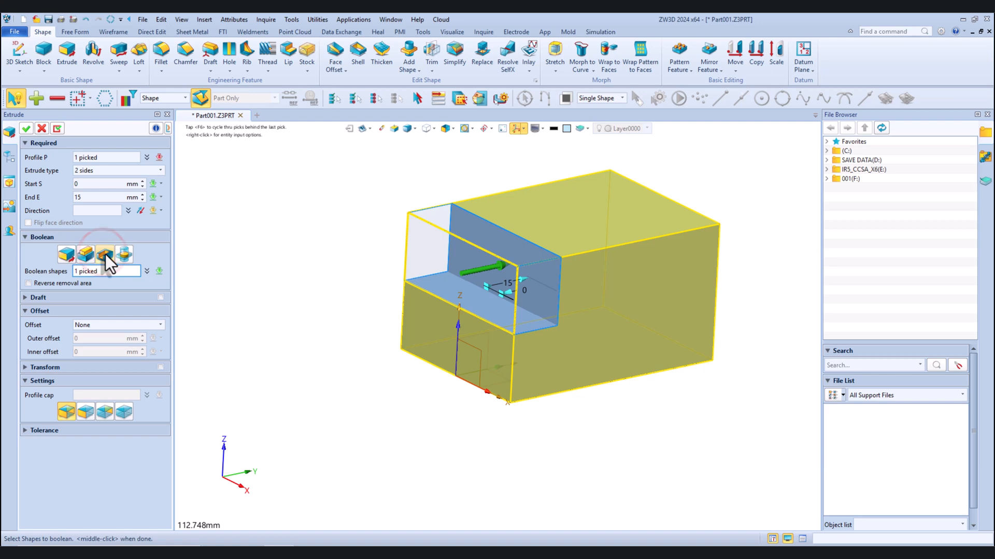
click(26, 129)
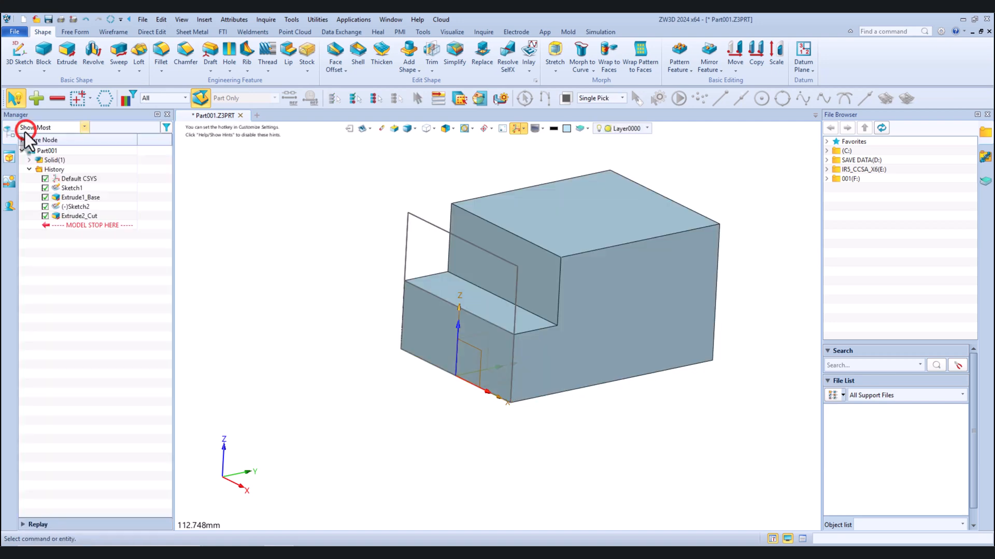
Blank both rectangle sketches so only the stepped solid is displayed
right_click(408, 249)
click(422, 269)
right_click(408, 259)
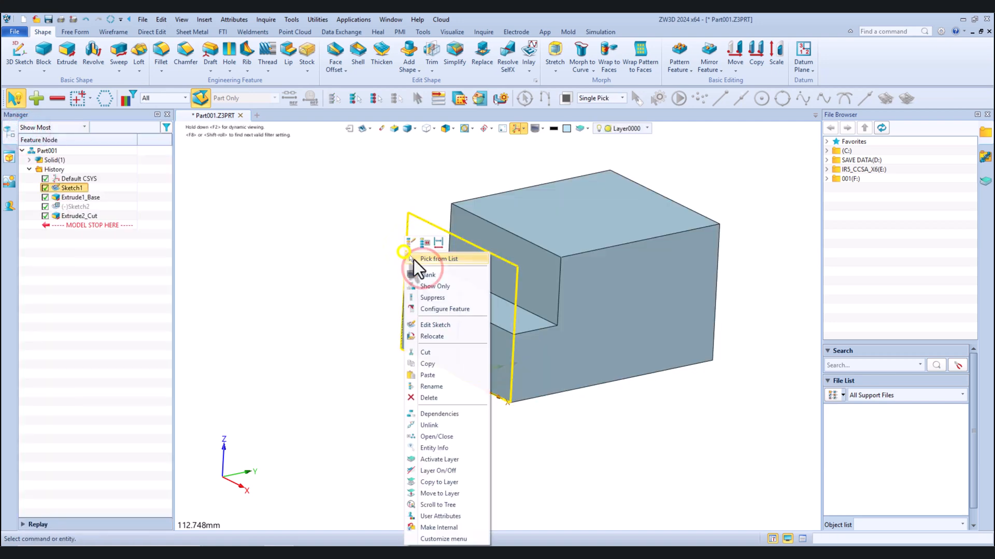
click(418, 275)
scroll(365, 250, down, 3)
middle_drag(365, 251, 458, 258)
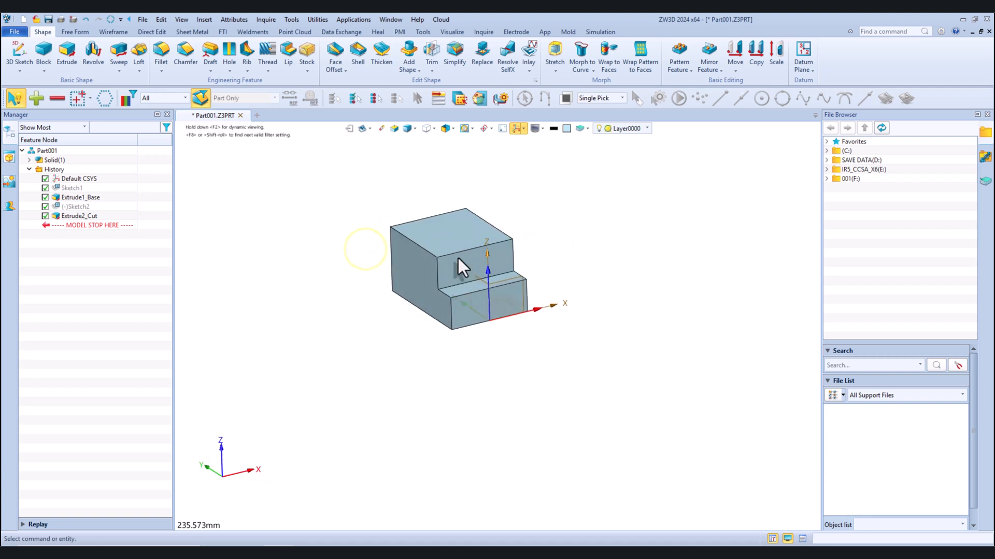
Start a sketch on the solid's lower front face and place two points, one on each side of the vertical axis
right_click(373, 251)
click(388, 306)
scroll(459, 313, up, 5)
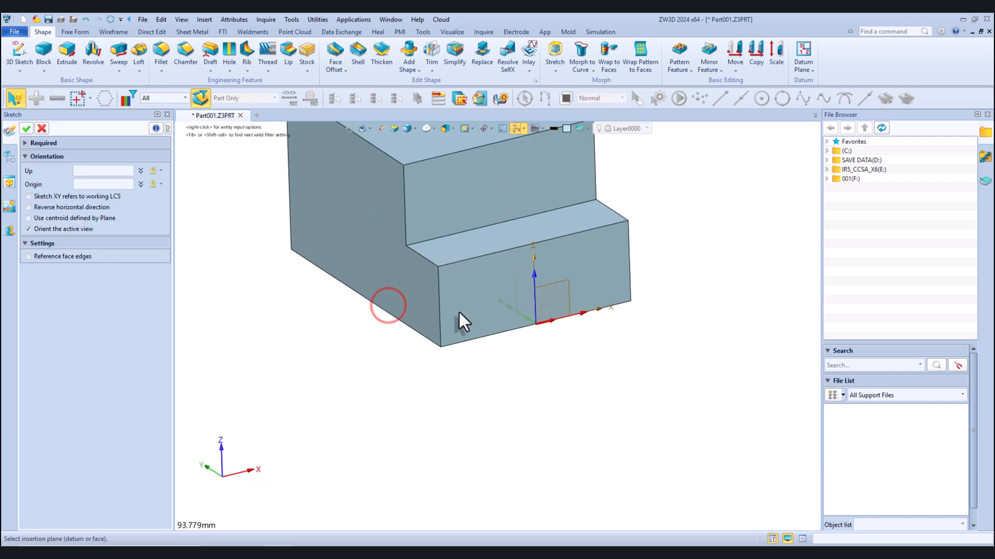
click(460, 300)
click(26, 128)
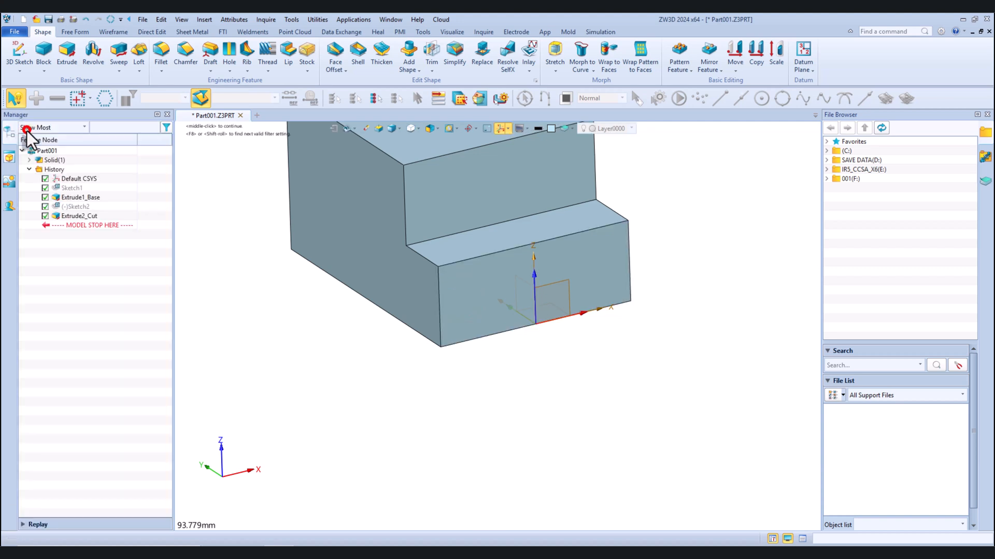
click(202, 50)
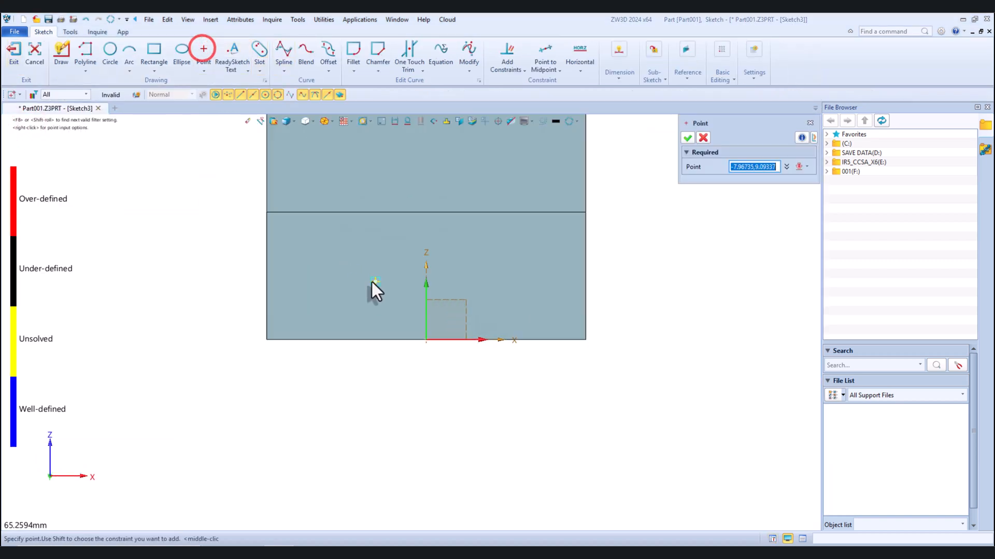
click(326, 273)
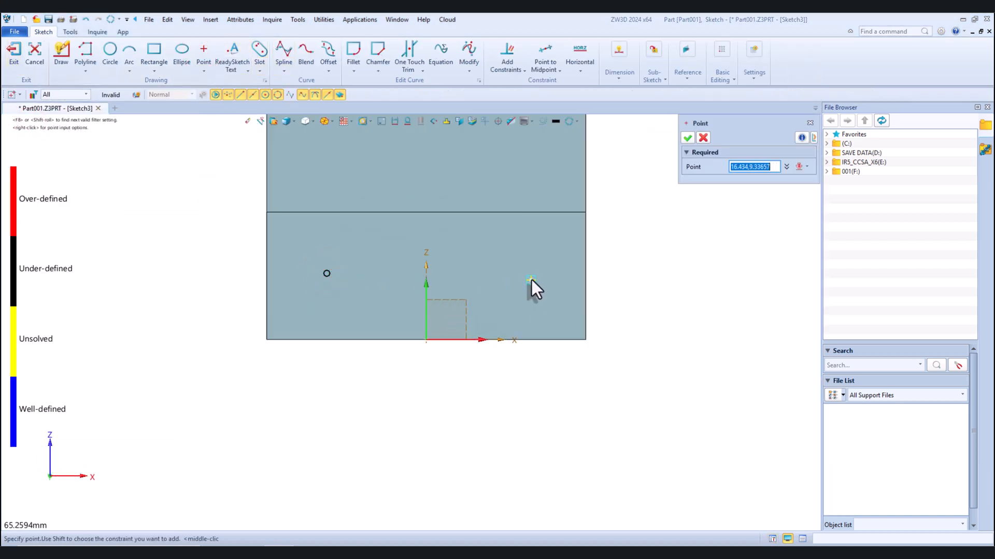
click(541, 259)
click(686, 138)
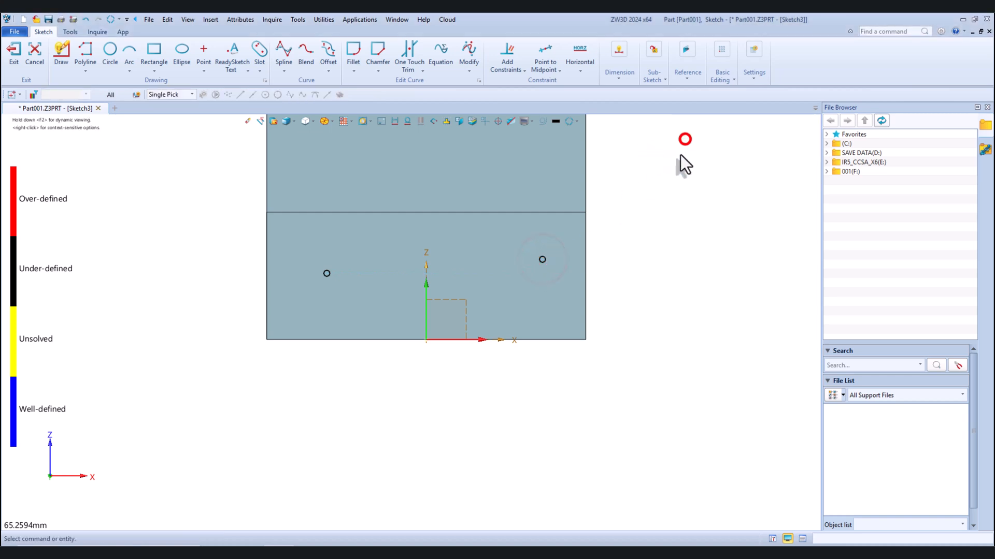
Draw a line joining the two points, constrain it horizontal, and convert it to construction geometry
click(84, 48)
click(330, 274)
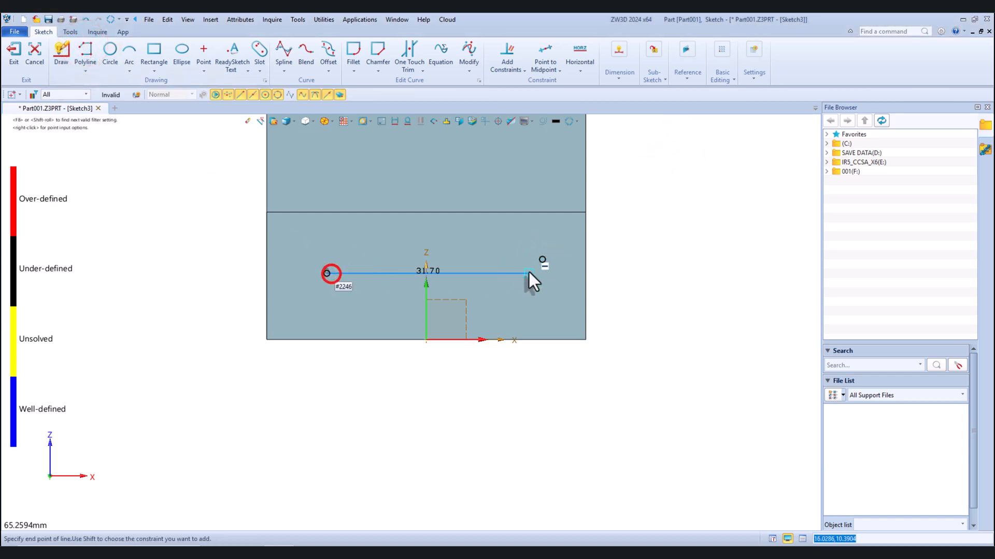
scroll(542, 260, up, 3)
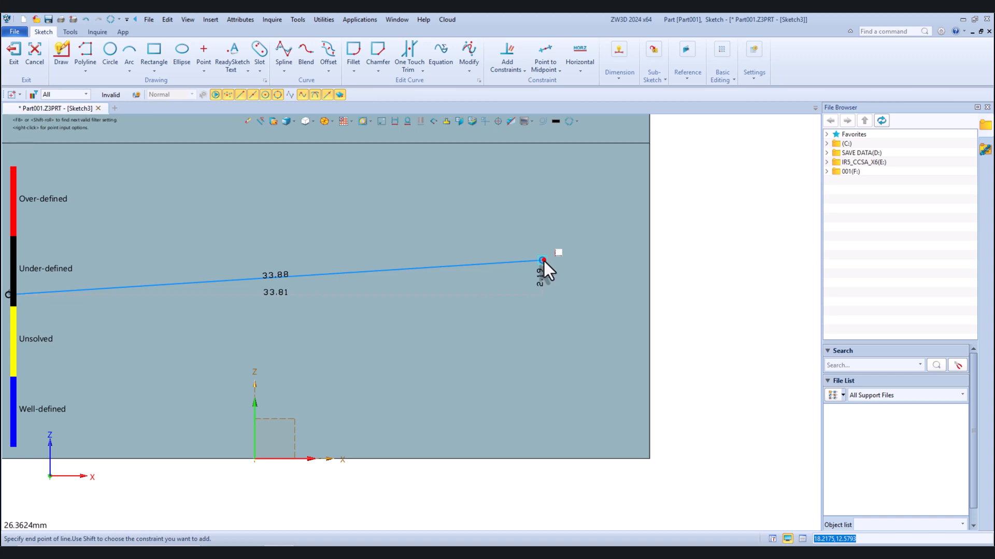
click(543, 260)
scroll(543, 261, down, 3)
key(Escape)
click(508, 265)
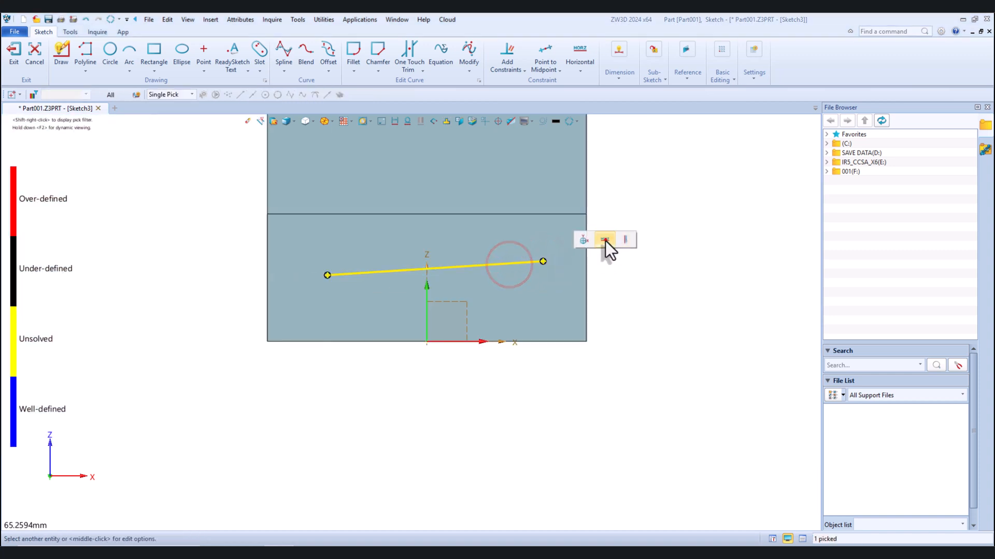
click(605, 240)
right_click(523, 267)
click(525, 258)
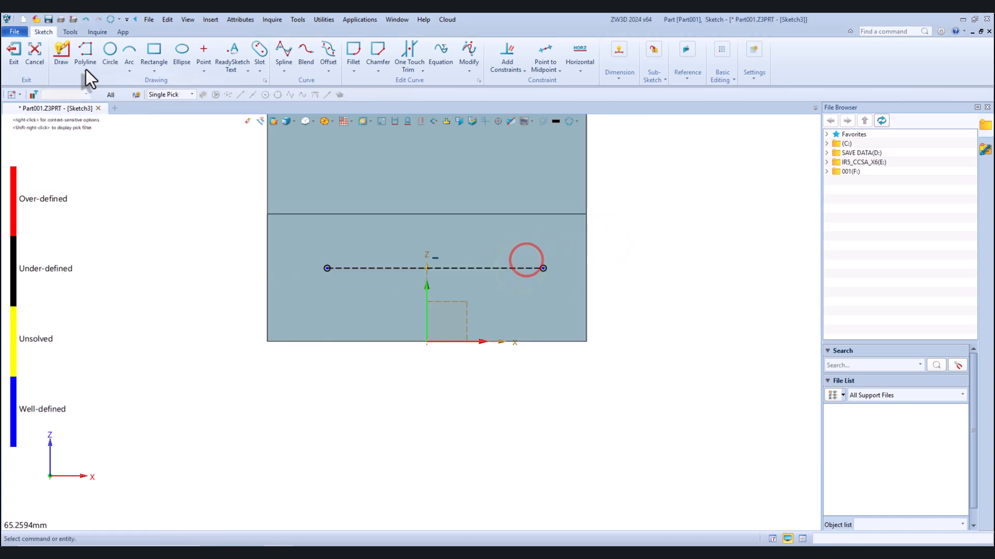
Draw a line from the construction line's midpoint to the origin, constrain it vertical, and make it construction geometry
click(84, 48)
click(440, 269)
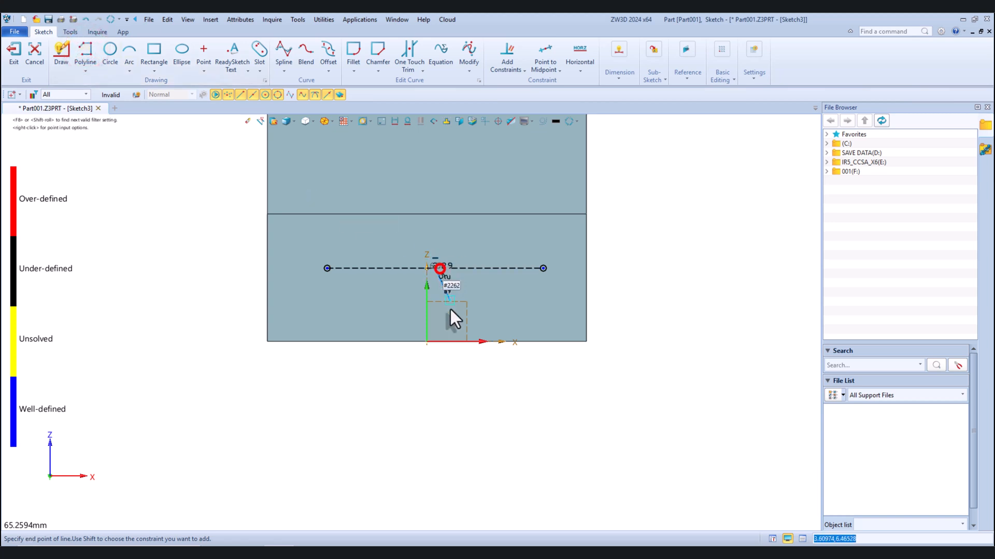
scroll(450, 310, up, 2)
scroll(415, 353, up, 4)
click(416, 353)
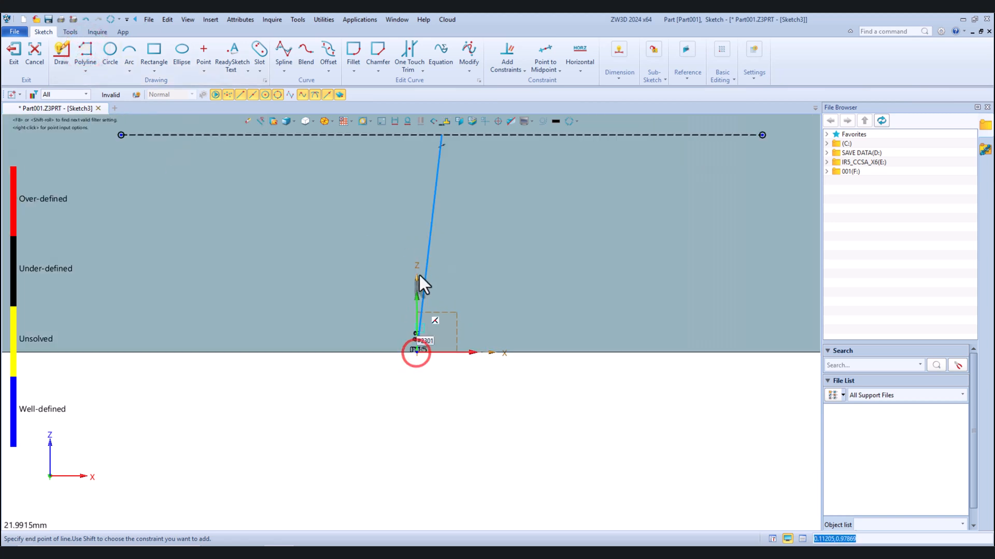
middle_click(422, 269)
click(427, 262)
click(559, 254)
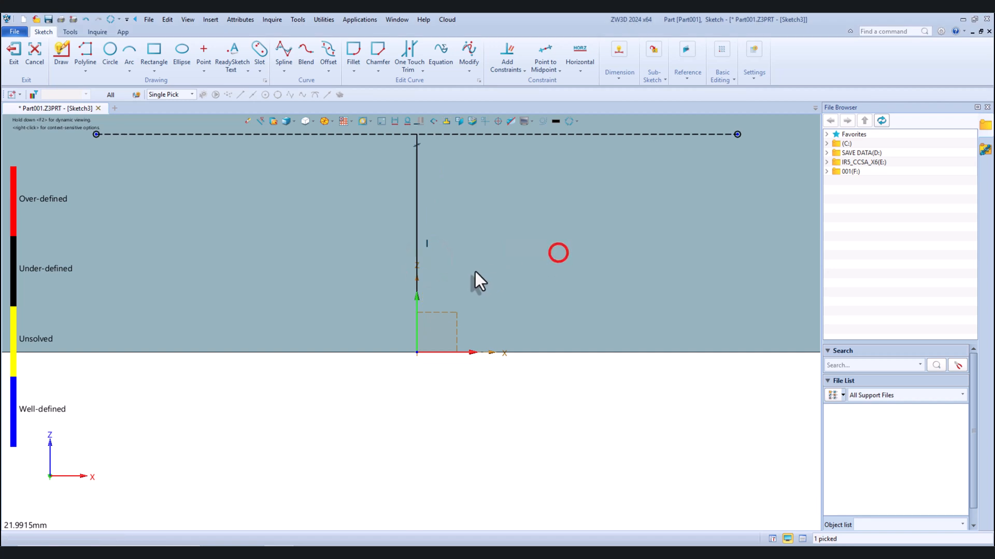
scroll(466, 264, down, 2)
right_click(434, 231)
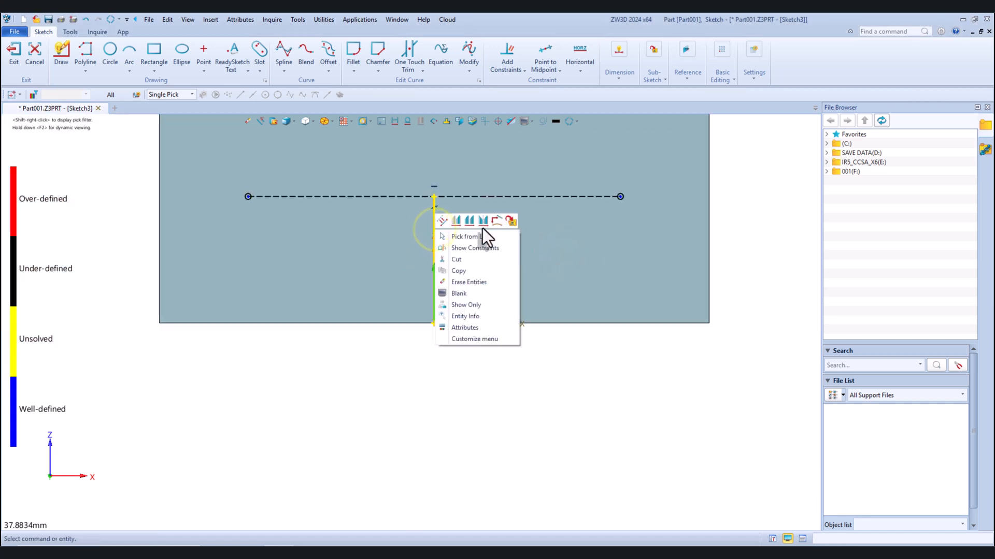
click(443, 222)
scroll(446, 285, down, 4)
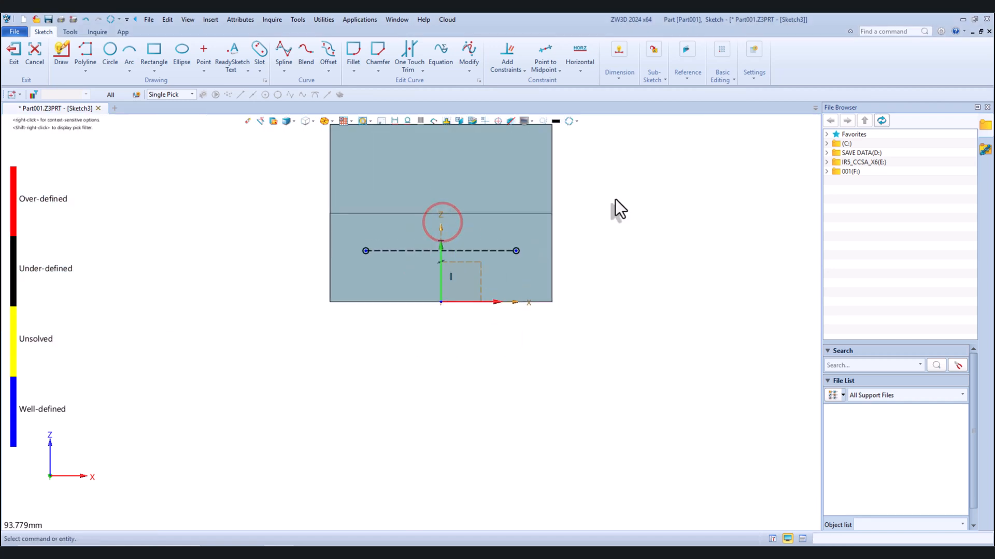
Dimension the right point's height above the face's bottom edge as 10 mm
click(619, 50)
click(619, 94)
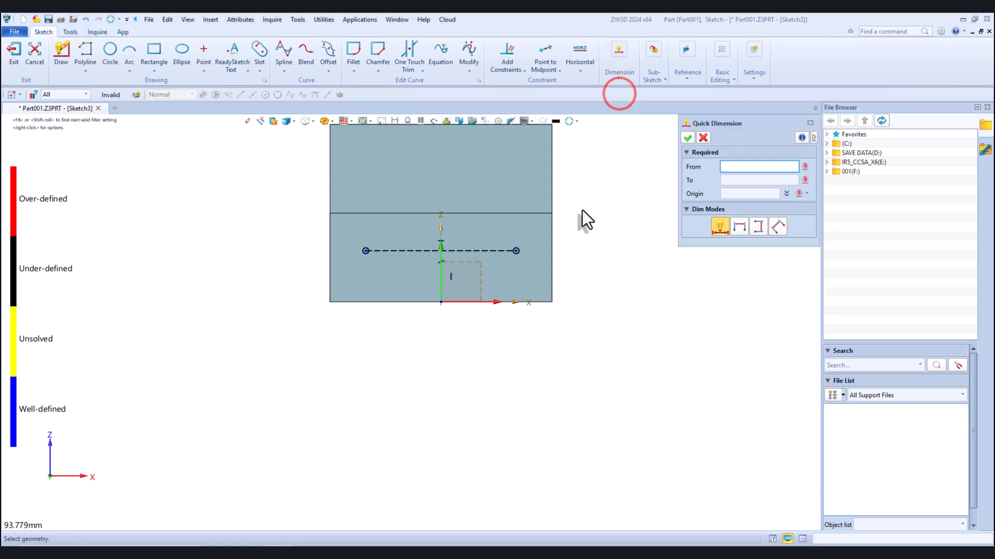
scroll(534, 275, up, 2)
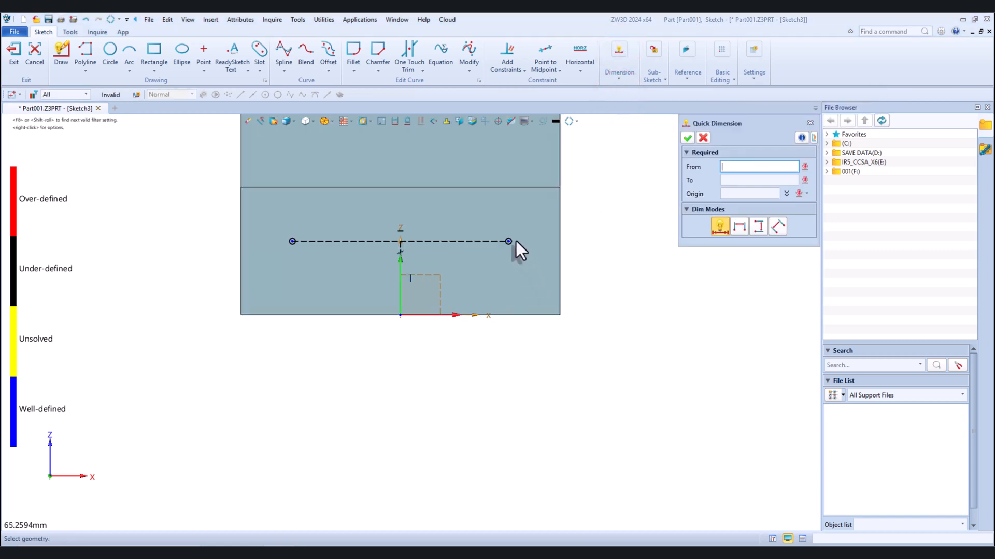
click(509, 243)
click(506, 314)
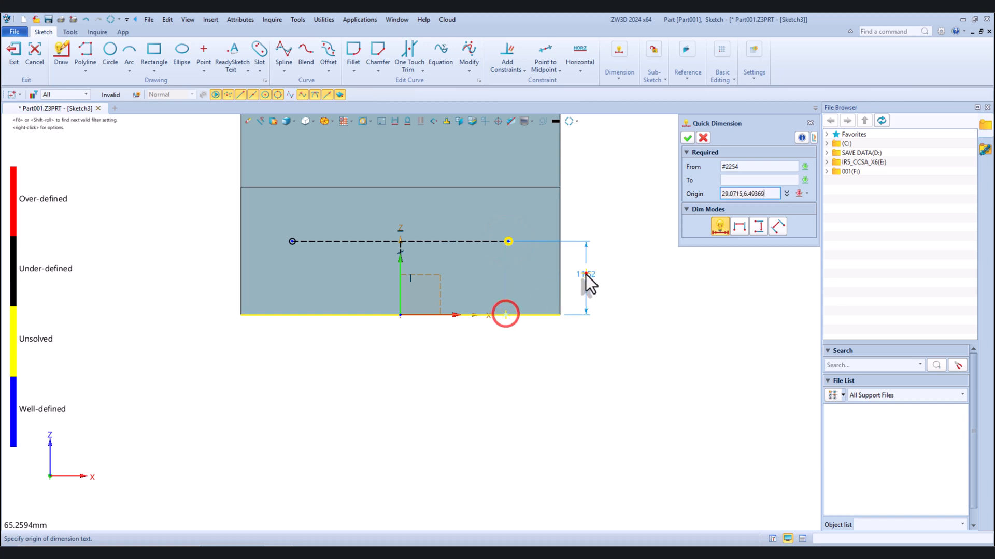
click(584, 274)
key(Return)
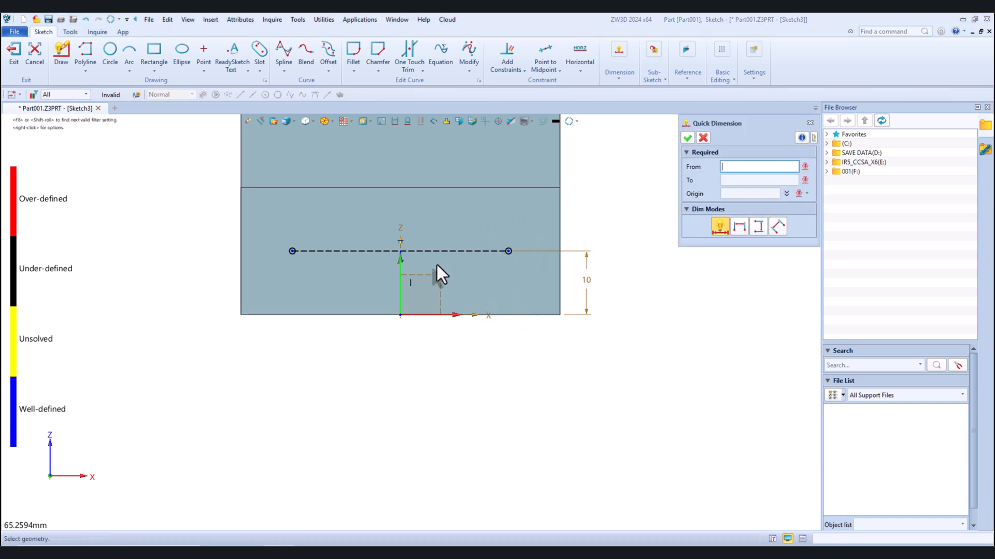
Dimension the horizontal construction line as 35 mm long and finish the sketch
click(445, 253)
click(408, 381)
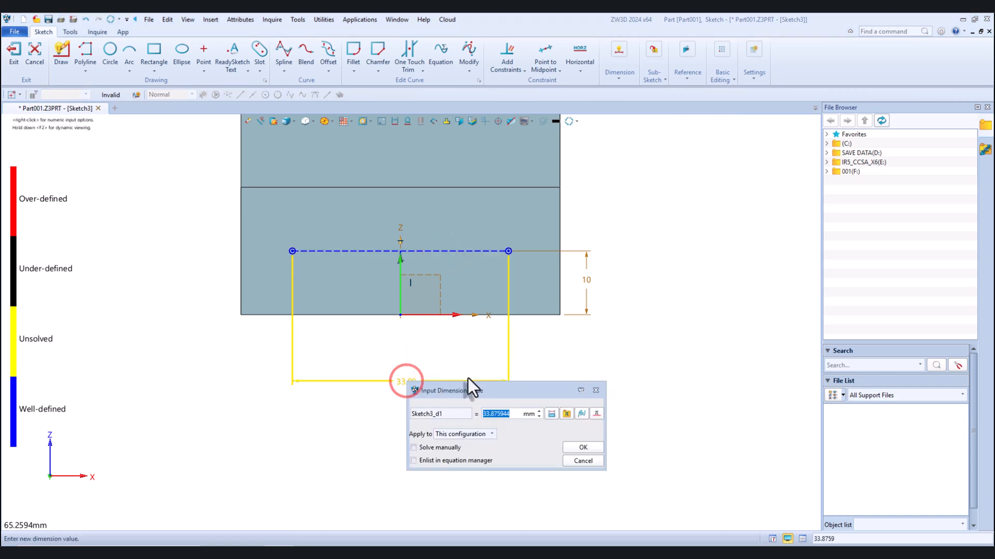
text(35)
key(Return)
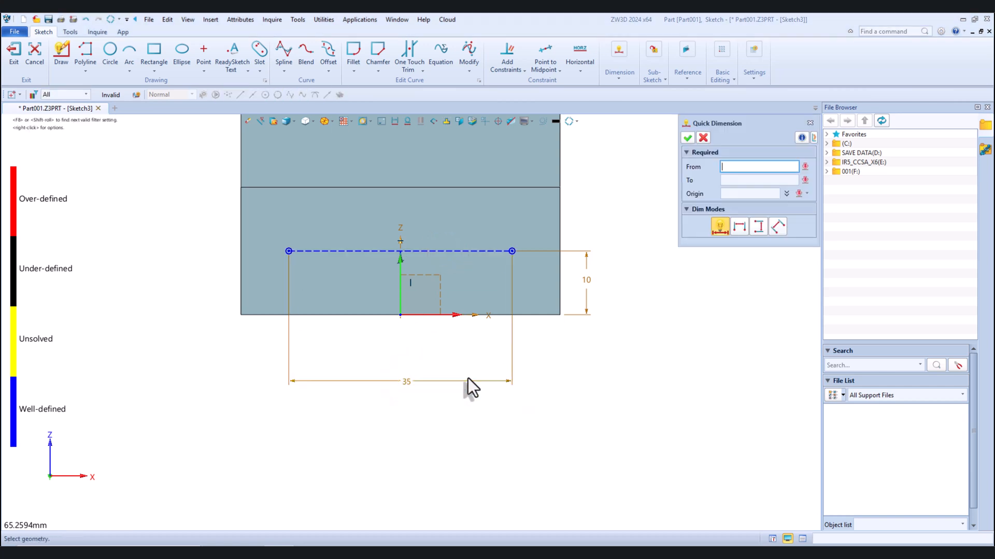
click(687, 138)
click(13, 49)
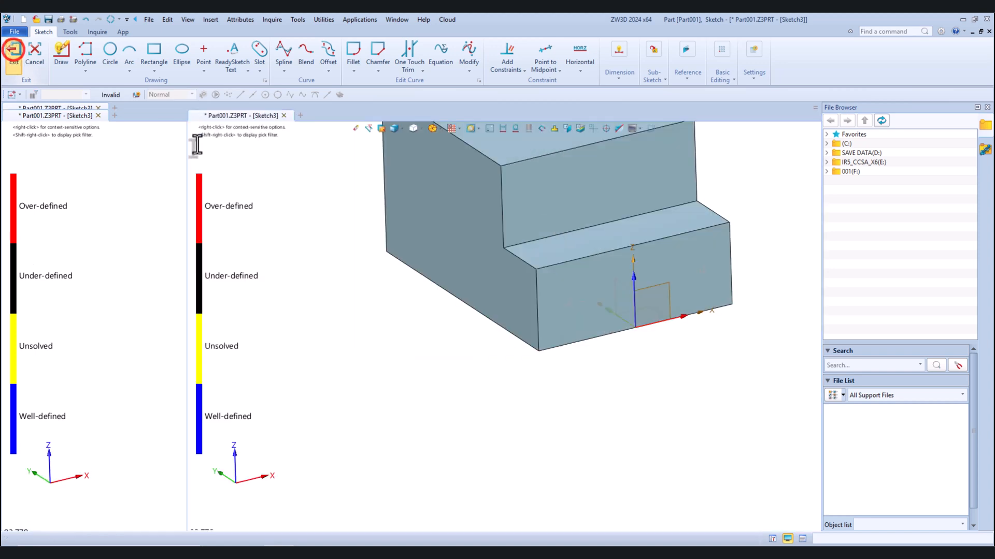
Turn off the display of the default datum planes and axes around the stepped solid
scroll(397, 344, down, 4)
scroll(446, 291, up, 1)
right_drag(446, 291, 449, 285)
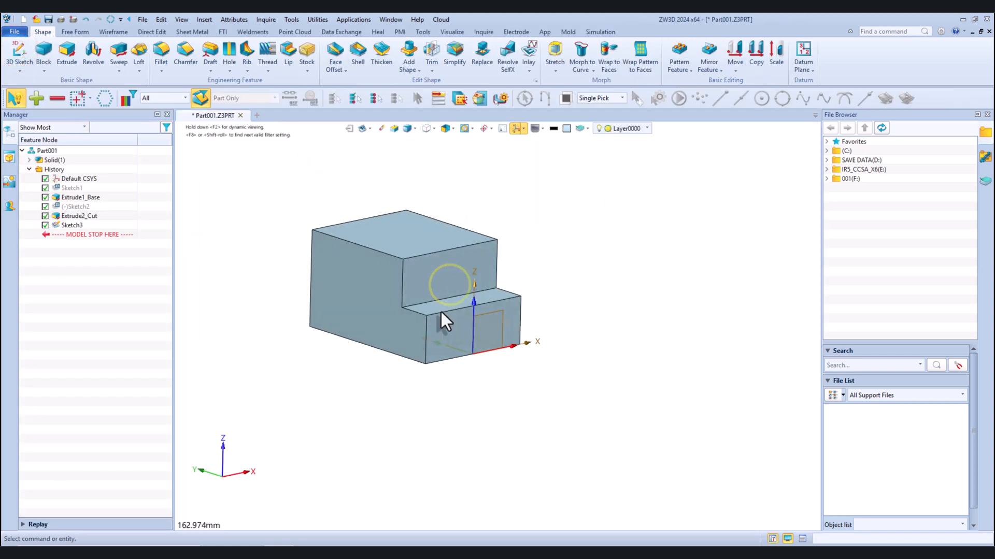
scroll(440, 312, up, 3)
click(517, 129)
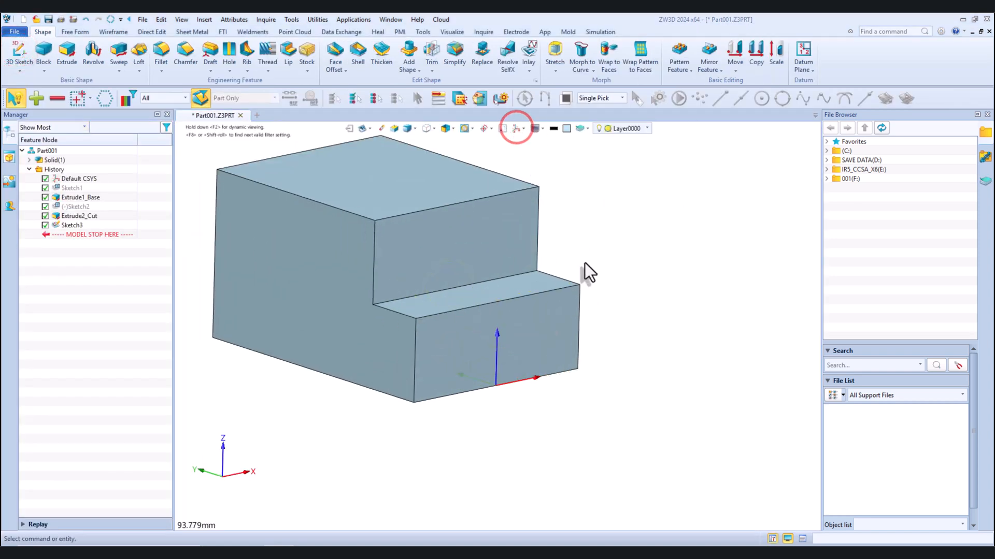
scroll(584, 267, down, 2)
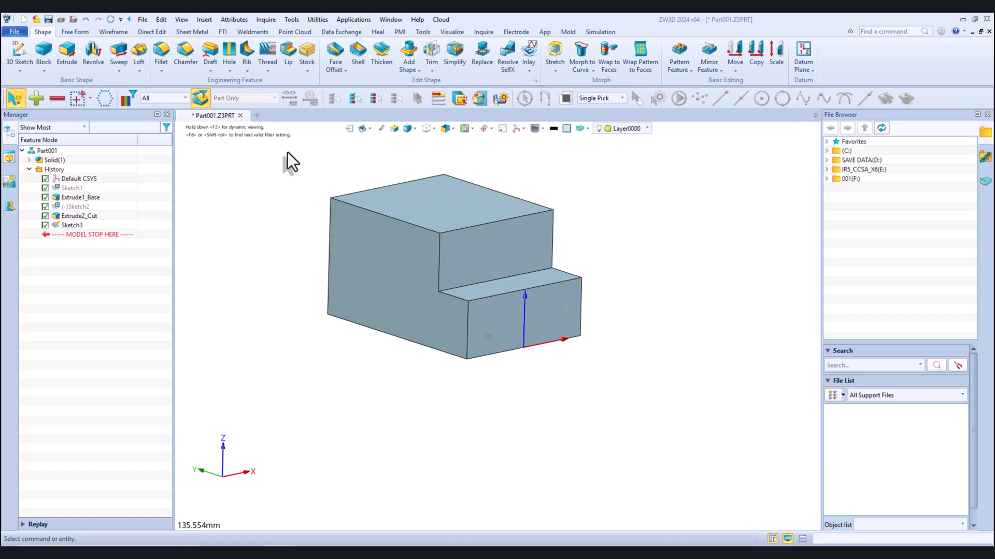
Set up a simple threaded hole of type M, size M5, aligned to the lower front face
click(227, 52)
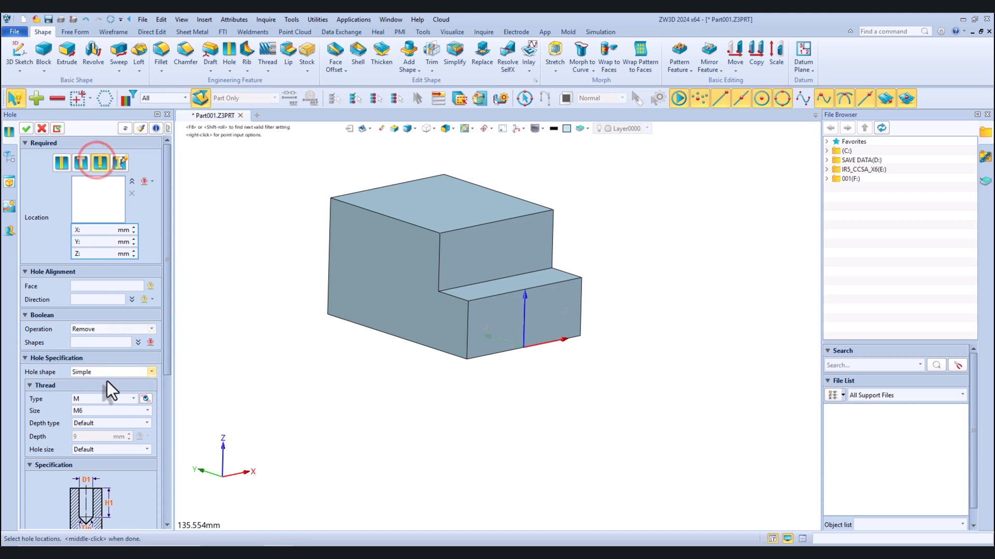
click(95, 410)
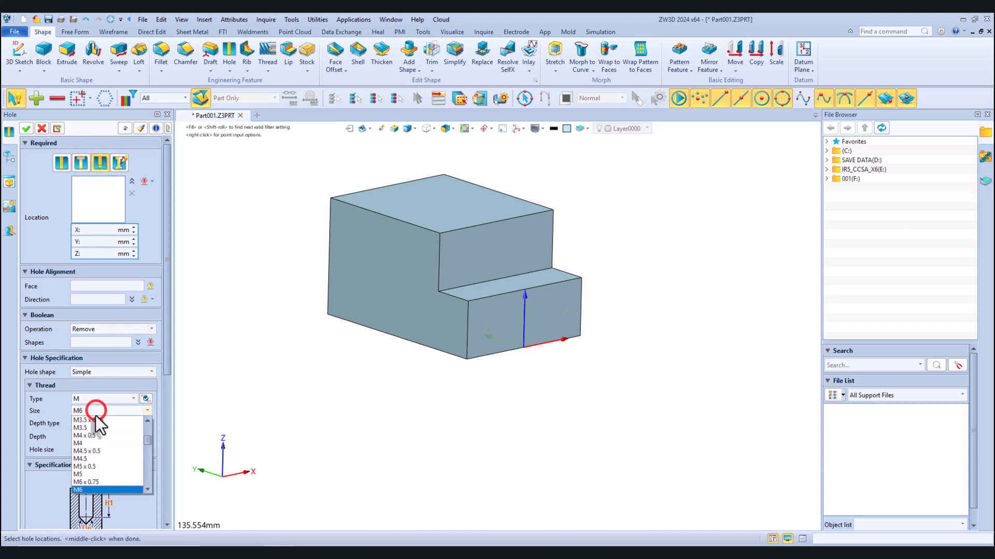
click(82, 474)
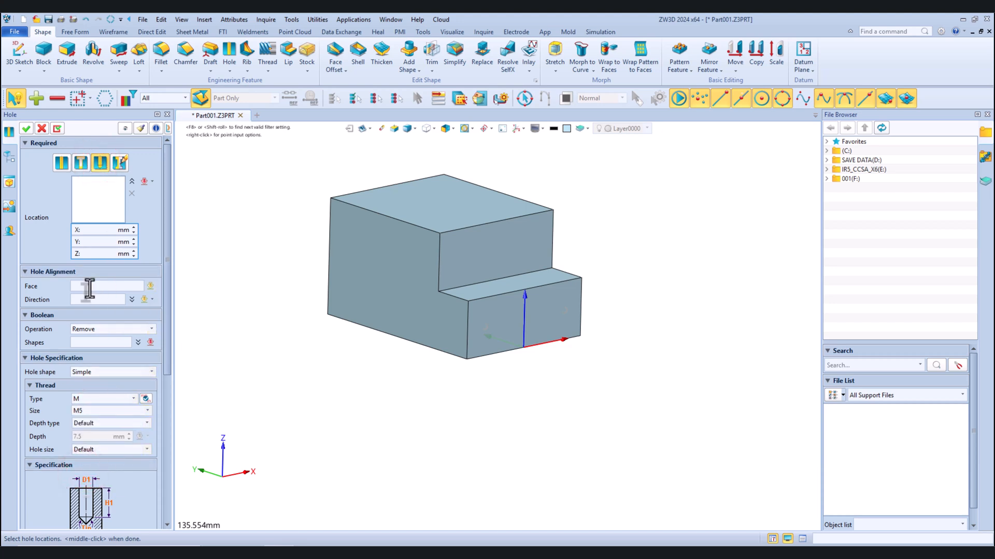
click(90, 285)
scroll(527, 324, up, 3)
click(545, 301)
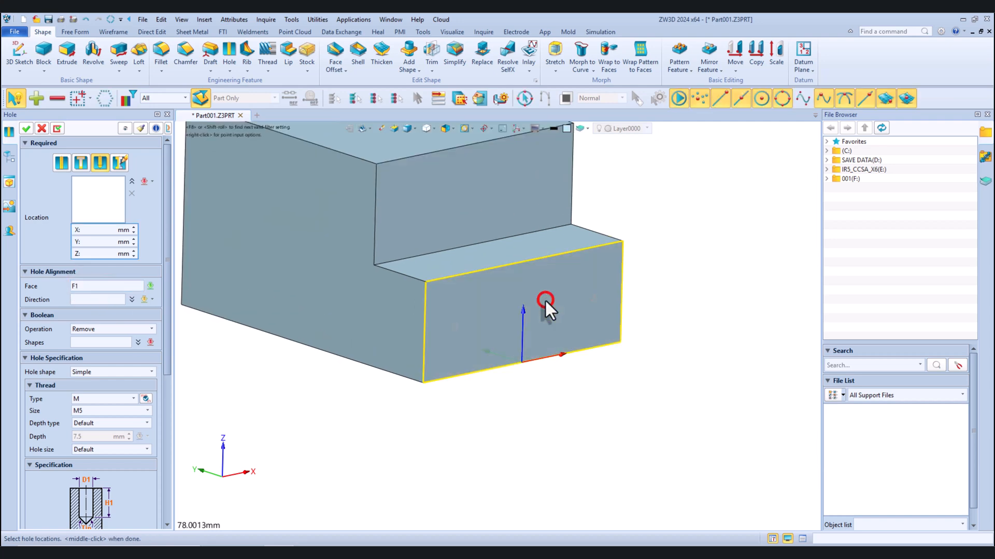
Locate the M5 threaded holes at the two sketched points, set their depth to 12 mm, and create them
click(454, 327)
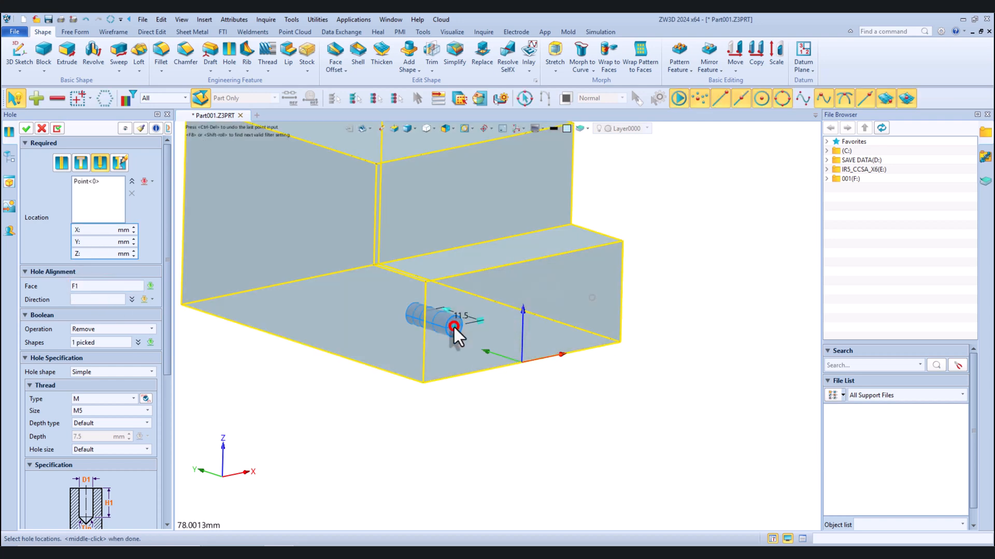
click(593, 300)
right_drag(545, 335, 561, 349)
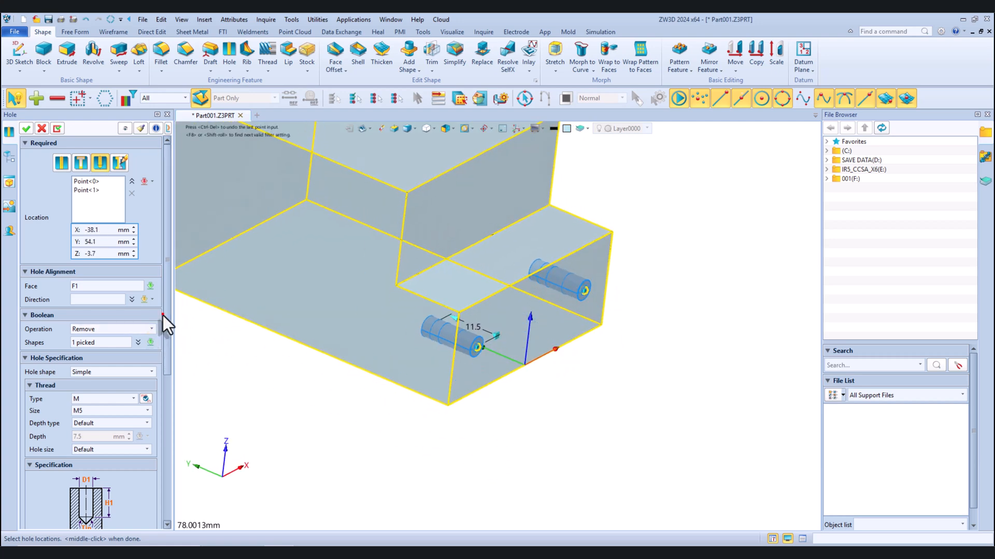
drag(163, 314, 160, 389)
double_click(101, 436)
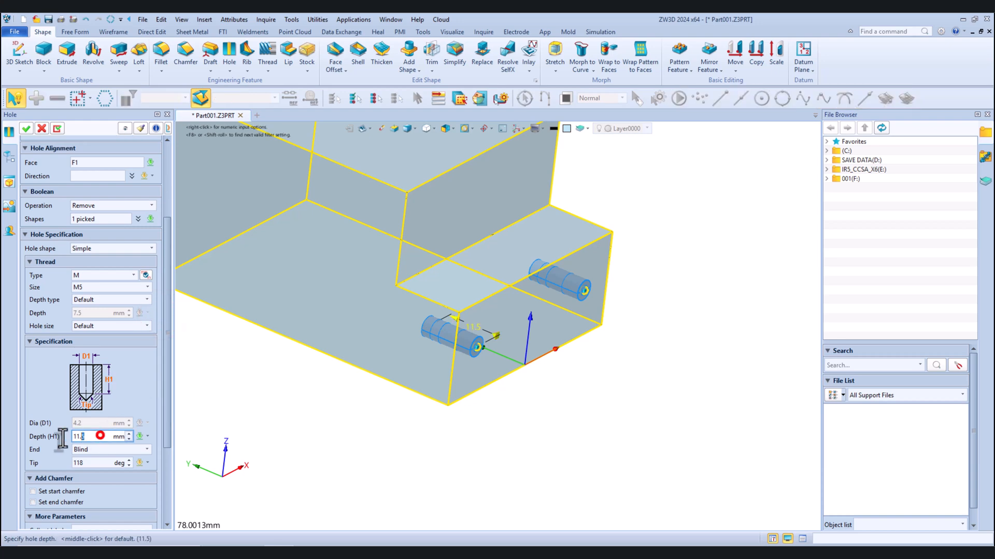
text(12)
key(Return)
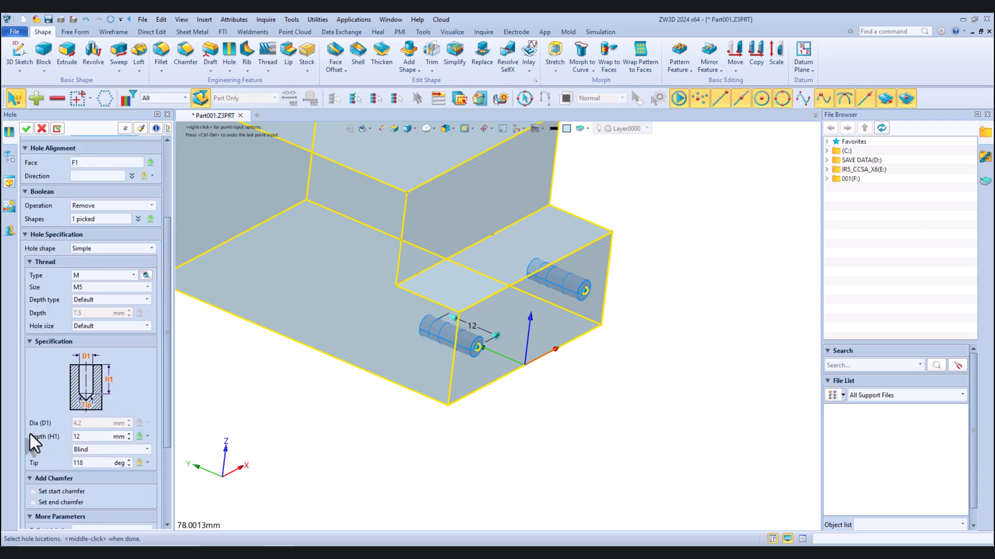
click(24, 130)
Blank the point sketch used to locate the threaded holes
scroll(533, 329, down, 3)
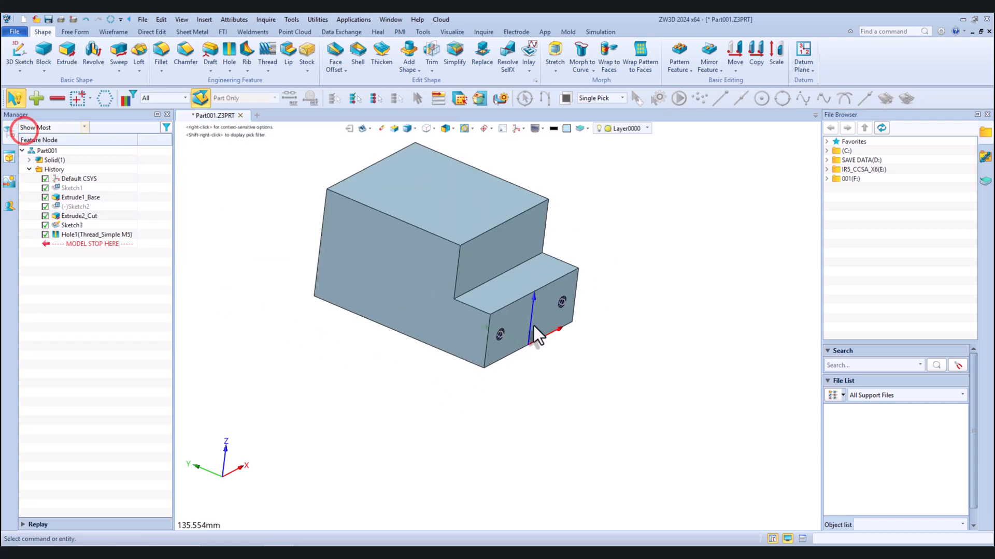
scroll(545, 304, up, 5)
right_click(590, 309)
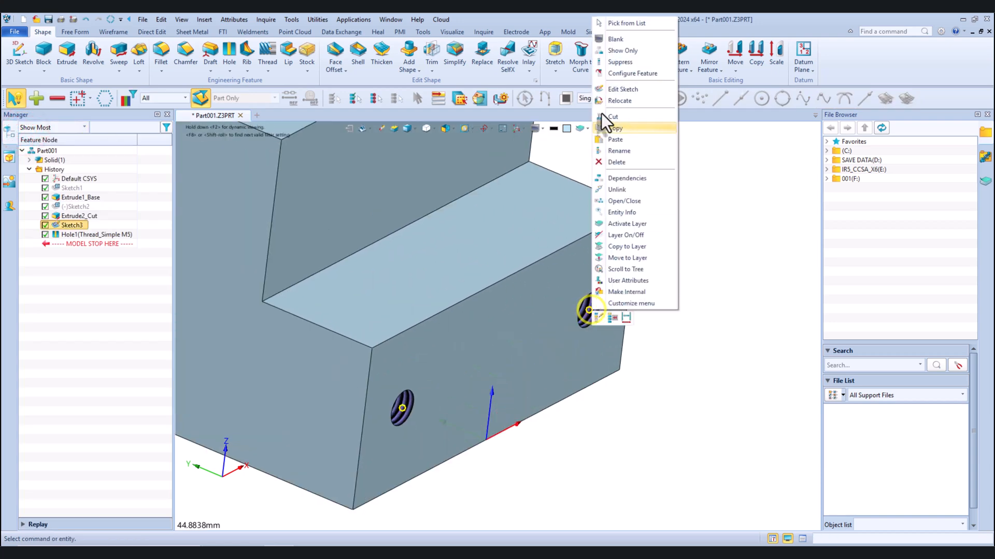
click(615, 40)
Start a new sketch on the top face of the stepped block
scroll(514, 379, down, 5)
mouse_move(522, 371)
right_down()
mouse_move(481, 355)
mouse_move(398, 347)
mouse_move(417, 378)
right_up()
scroll(407, 363, down, 3)
right_click(313, 181)
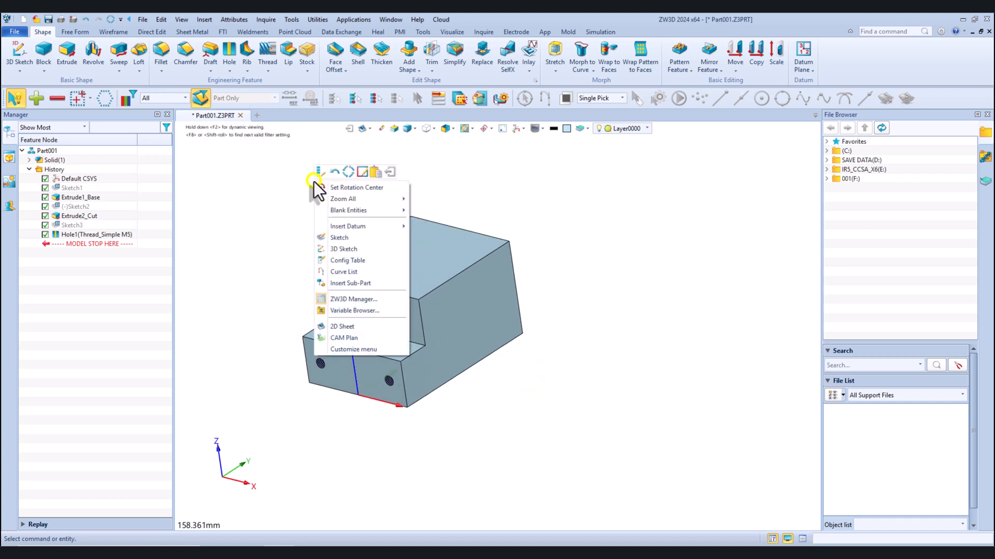
click(334, 238)
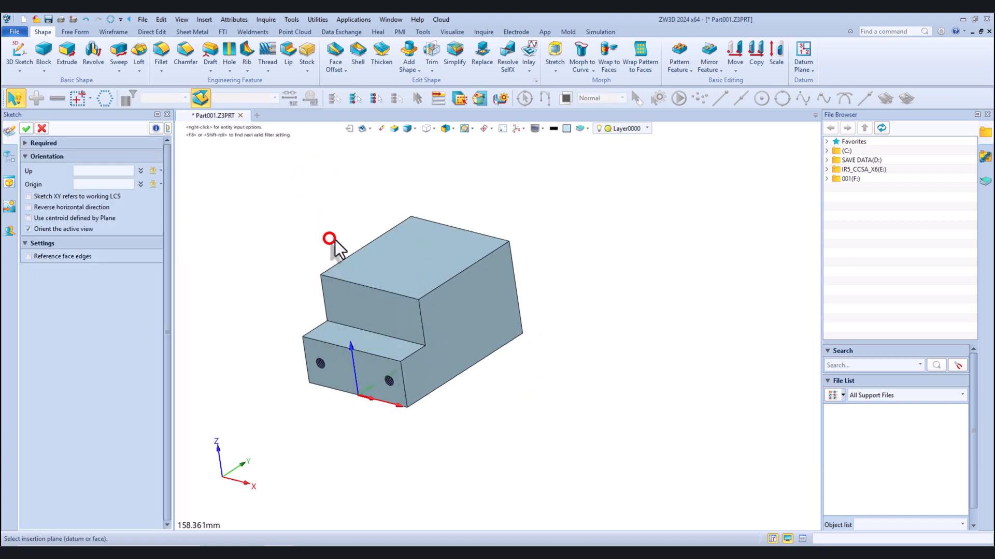
click(374, 258)
click(26, 129)
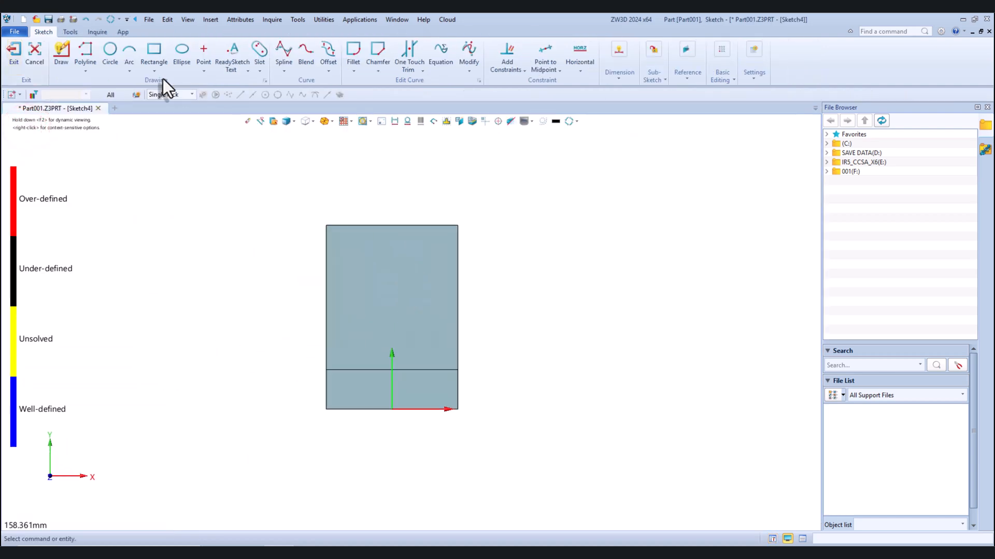
Draw a 30 mm diameter circle centred on the vertical axis of the sketch, above the origin
click(110, 51)
scroll(378, 290, up, 2)
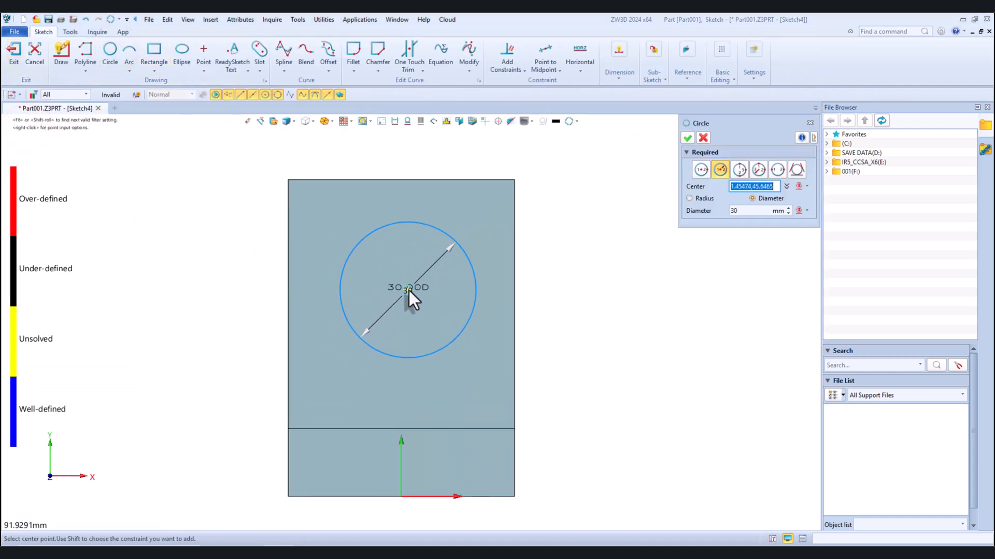
click(403, 296)
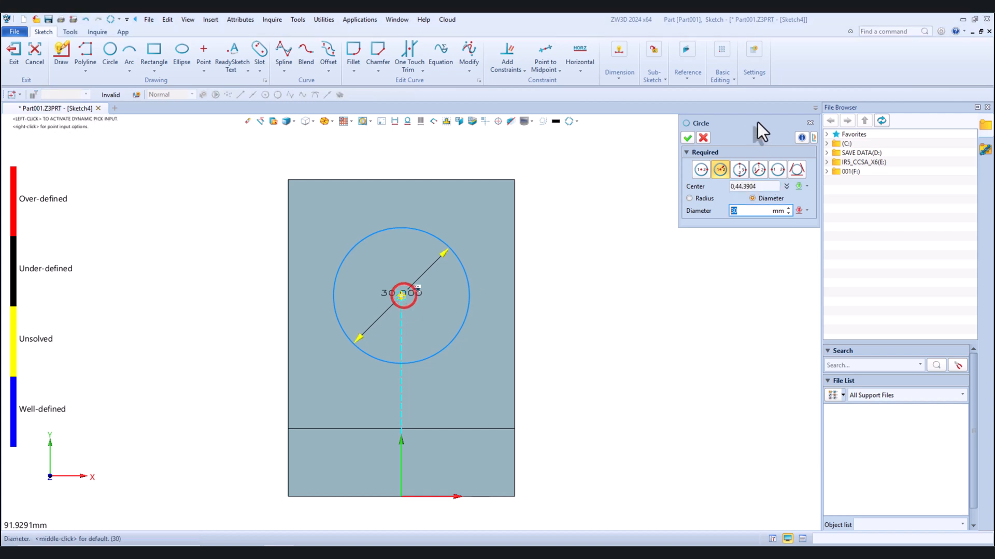
click(688, 138)
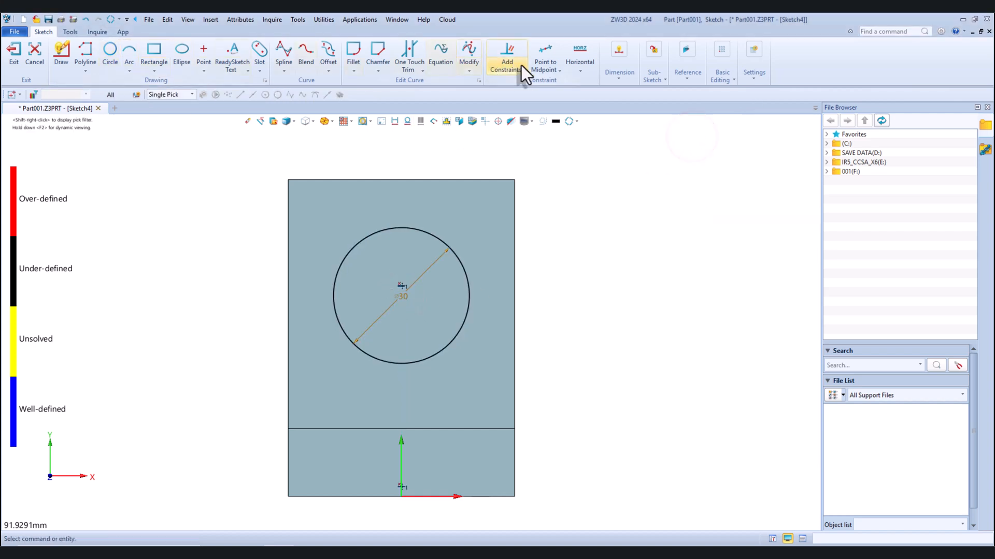
Dimension the circle's centre 40 mm vertically from the sketch origin
click(618, 50)
click(623, 103)
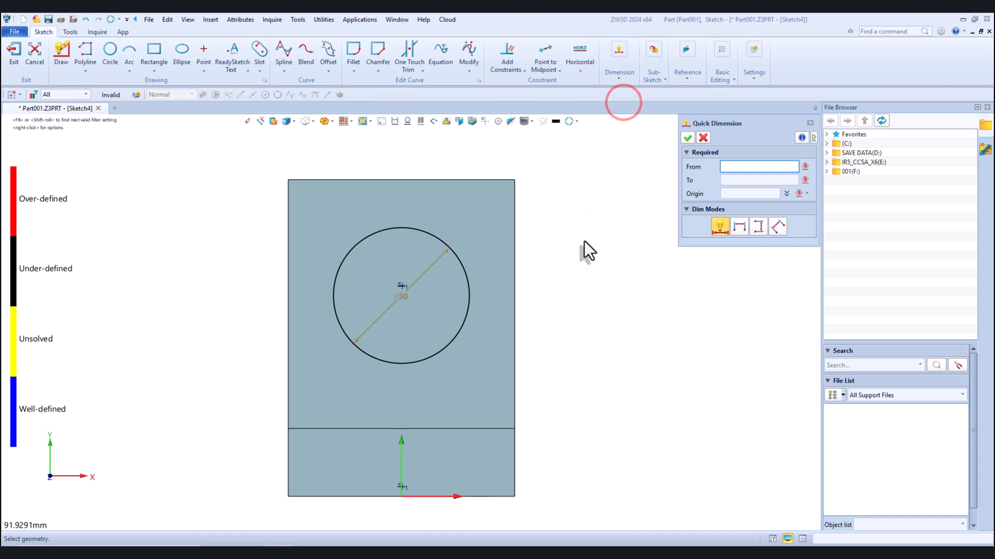
click(469, 295)
click(403, 297)
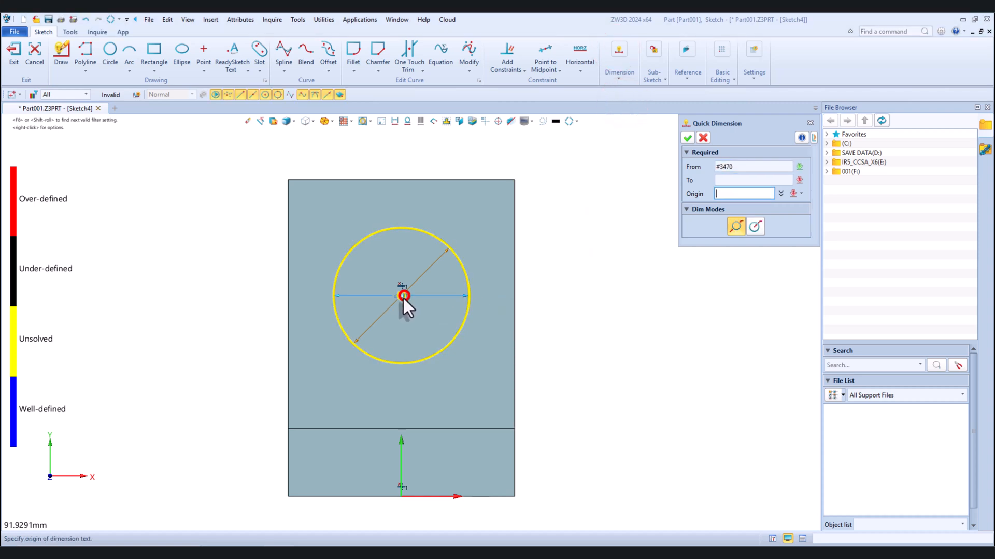
scroll(403, 299, down, 3)
click(405, 413)
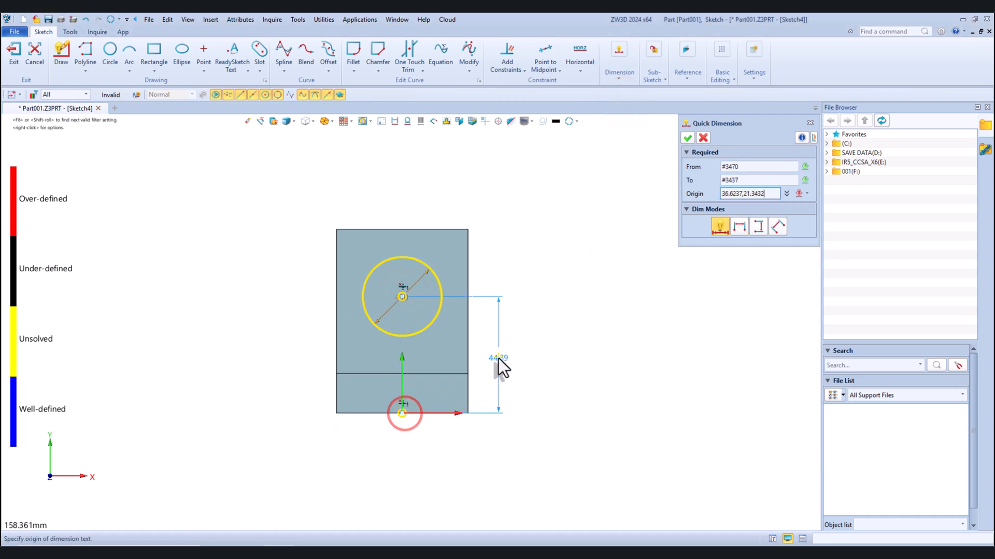
click(499, 359)
text(40)
key(Return)
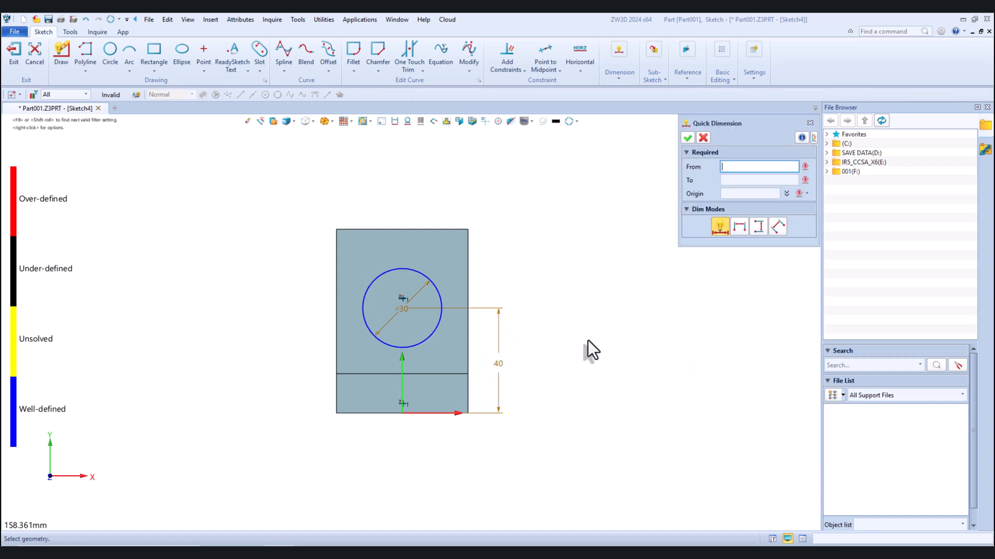
click(687, 138)
Draw a corner rectangle about 5.4 mm wide and 20.4 mm long from the block's back edge into the circle
scroll(421, 286, up, 2)
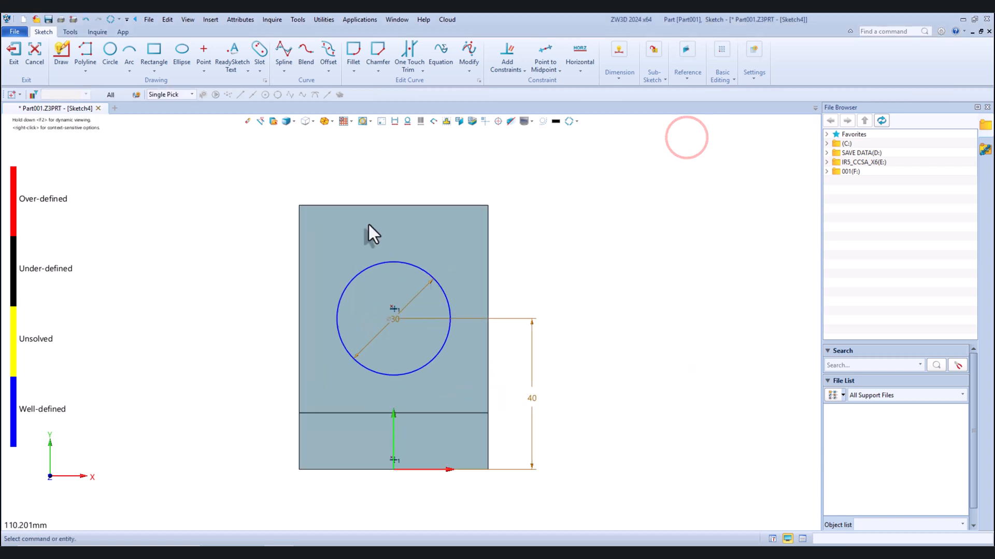
click(155, 52)
scroll(336, 187, up, 2)
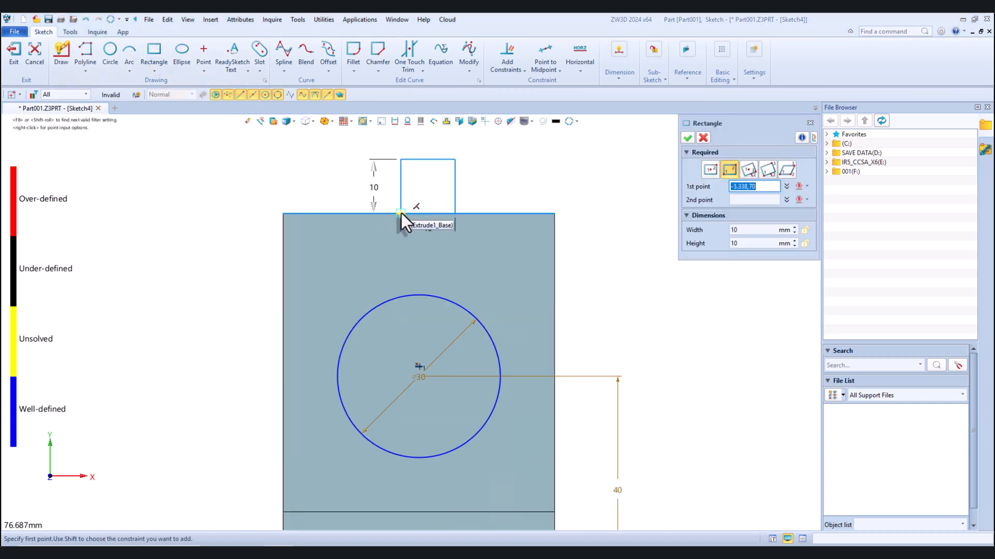
click(407, 212)
click(436, 324)
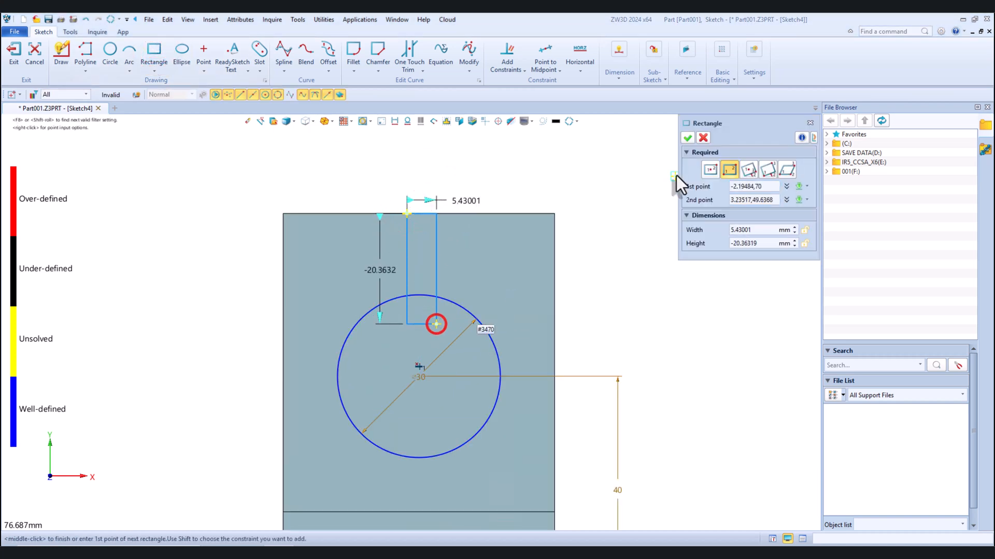
click(686, 137)
Set the narrow rectangle's width to 2 mm
click(427, 187)
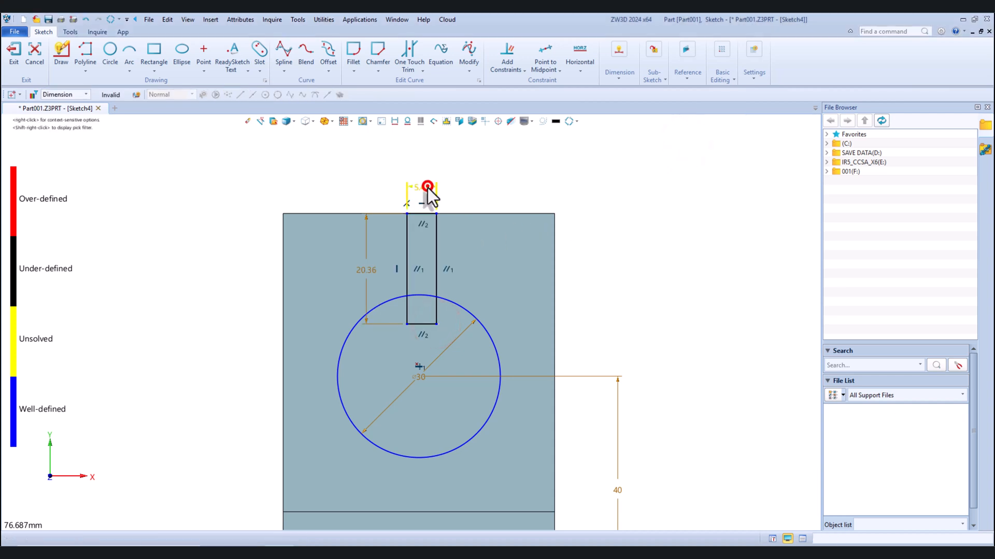
text(2)
key(Return)
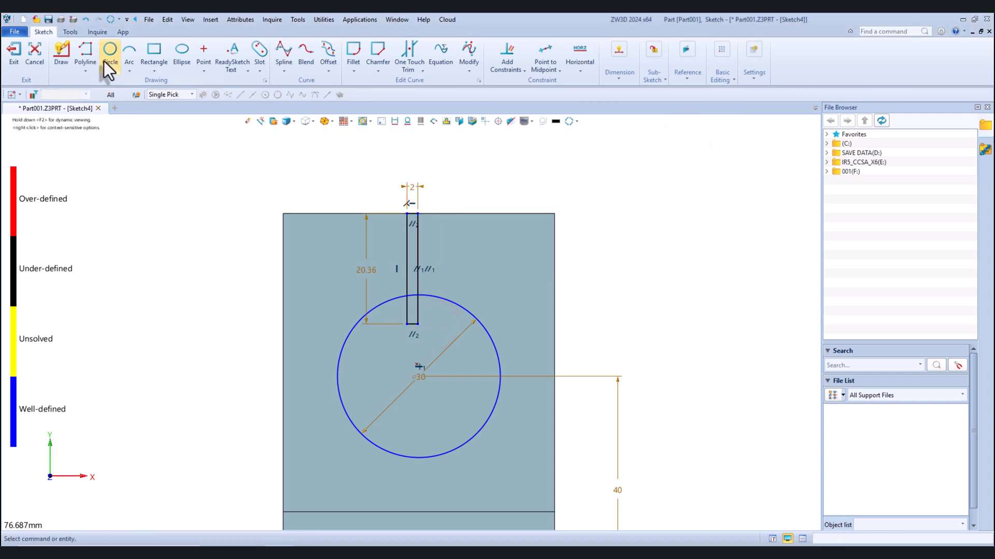
Draw a line from the midpoint of the rectangle's inner short edge to the circle's centre and constrain it vertical
click(85, 50)
scroll(409, 362, up, 3)
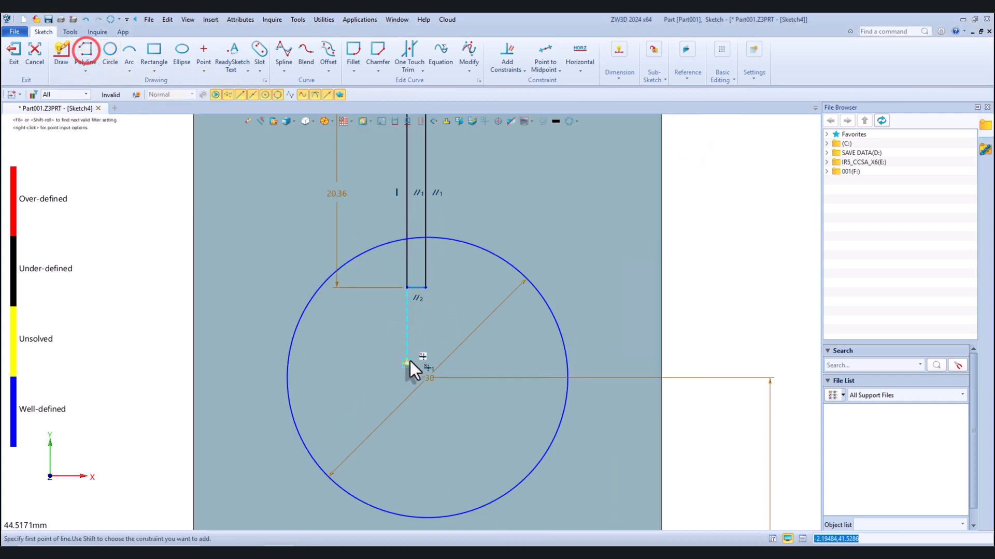
click(416, 291)
click(428, 381)
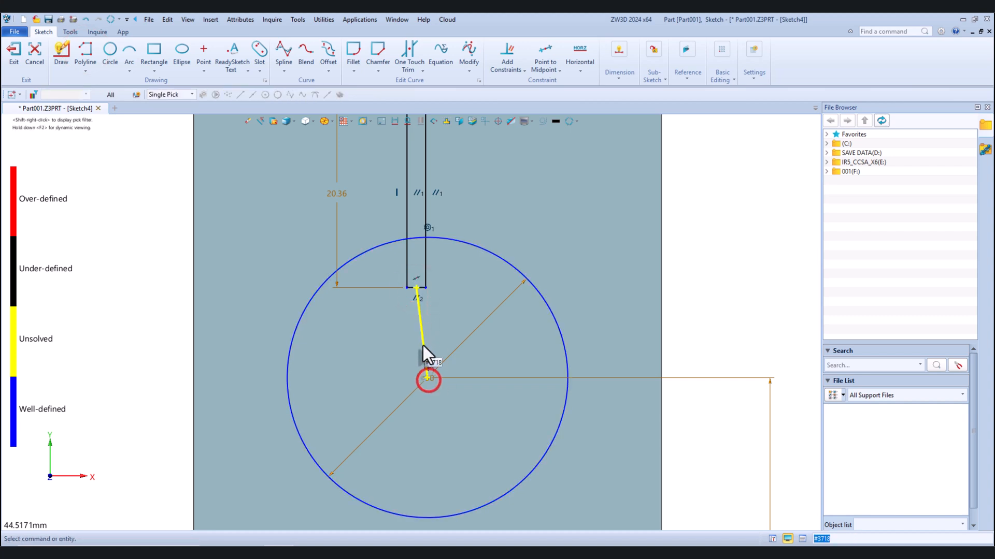
click(423, 341)
click(501, 323)
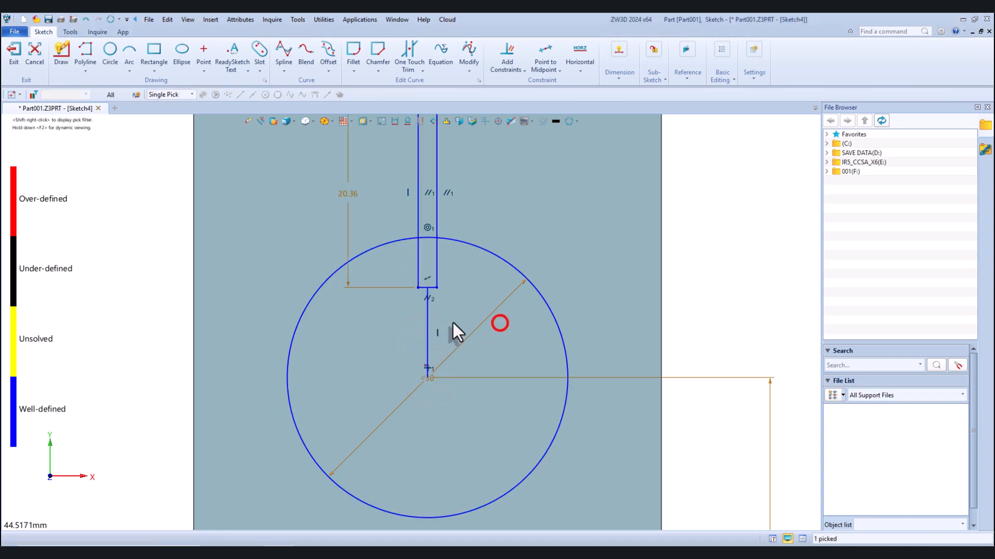
Convert the vertical centring line between the rectangle and the circle's centre into construction geometry
right_click(424, 325)
click(434, 316)
scroll(457, 295, down, 3)
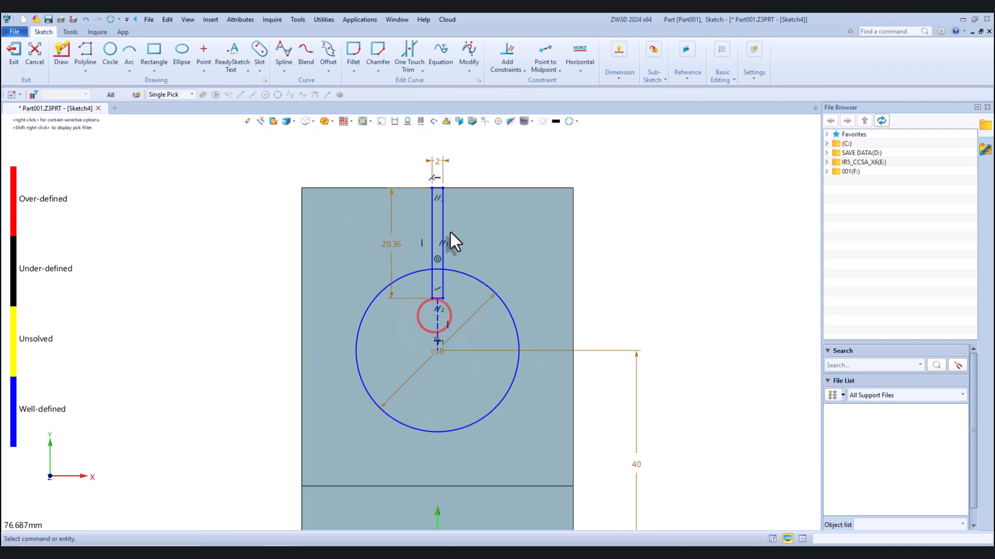
Trim the circle and rectangle into one keyhole outline, removing the overlapping segments and the construction line, and exit the sketch
scroll(450, 232, up, 1)
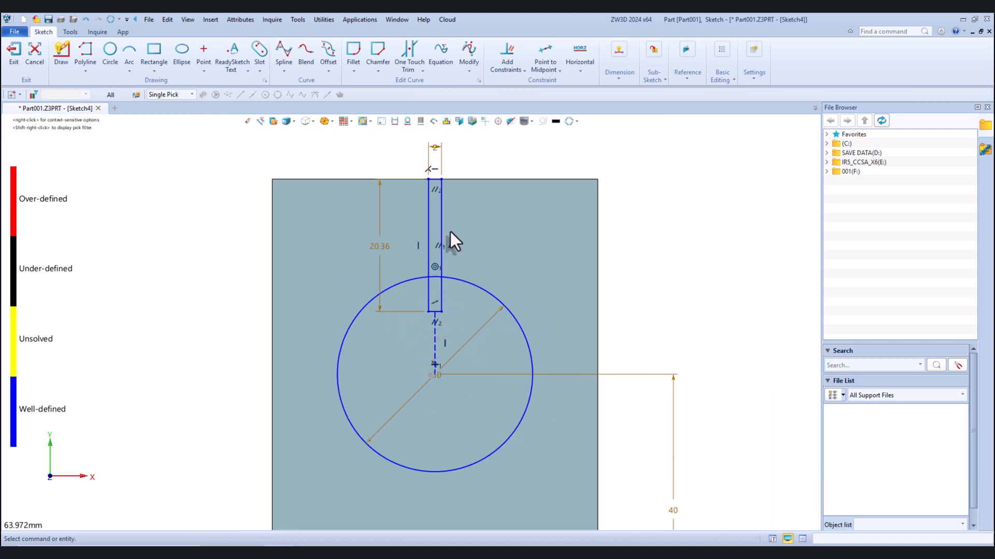
click(410, 52)
scroll(435, 186, up, 3)
scroll(434, 177, down, 2)
scroll(453, 340, up, 2)
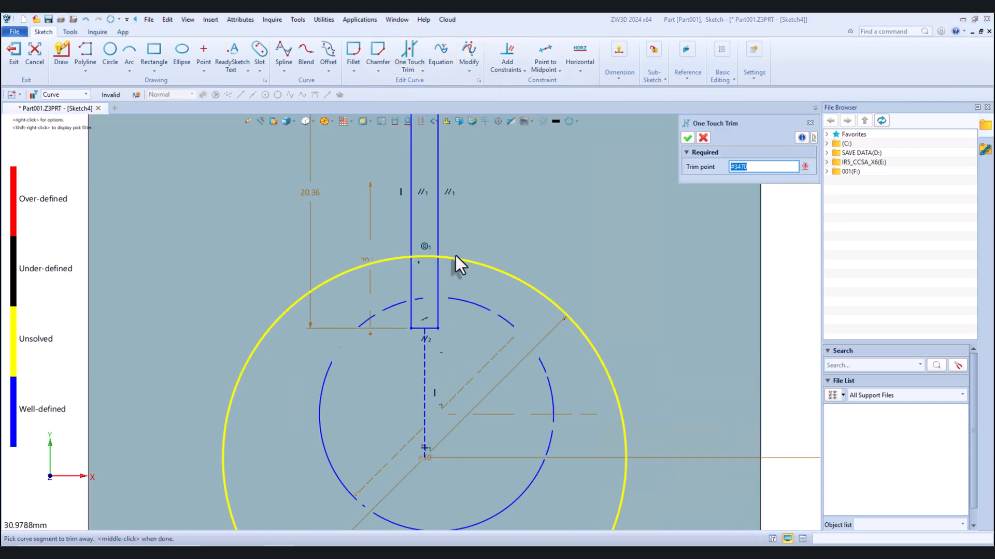
click(426, 257)
scroll(424, 281, down, 2)
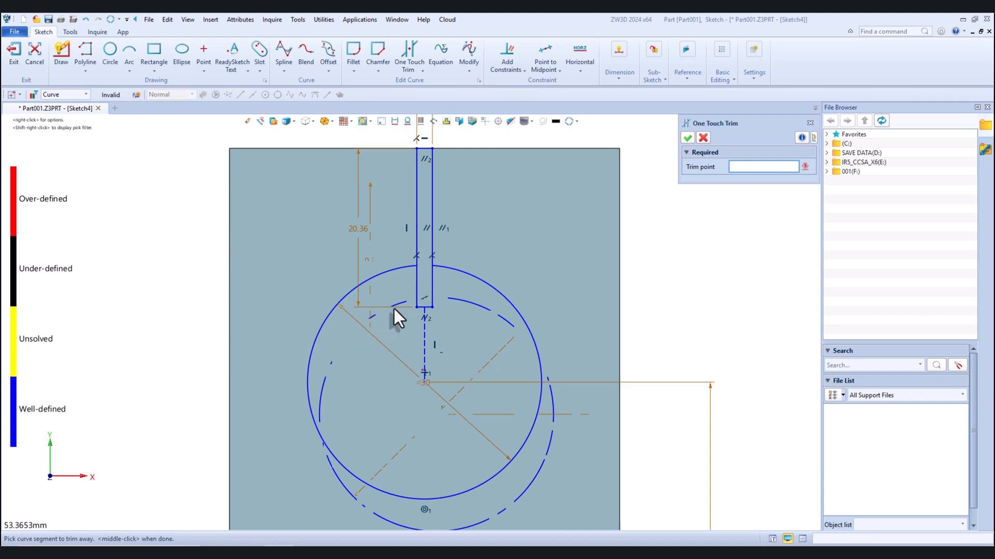
click(416, 288)
click(431, 291)
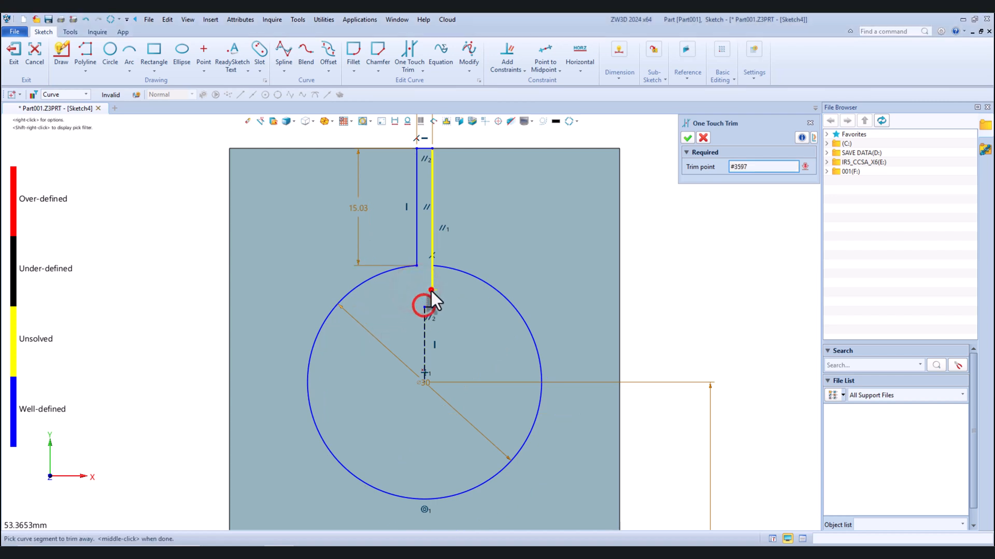
click(429, 309)
middle_click(427, 333)
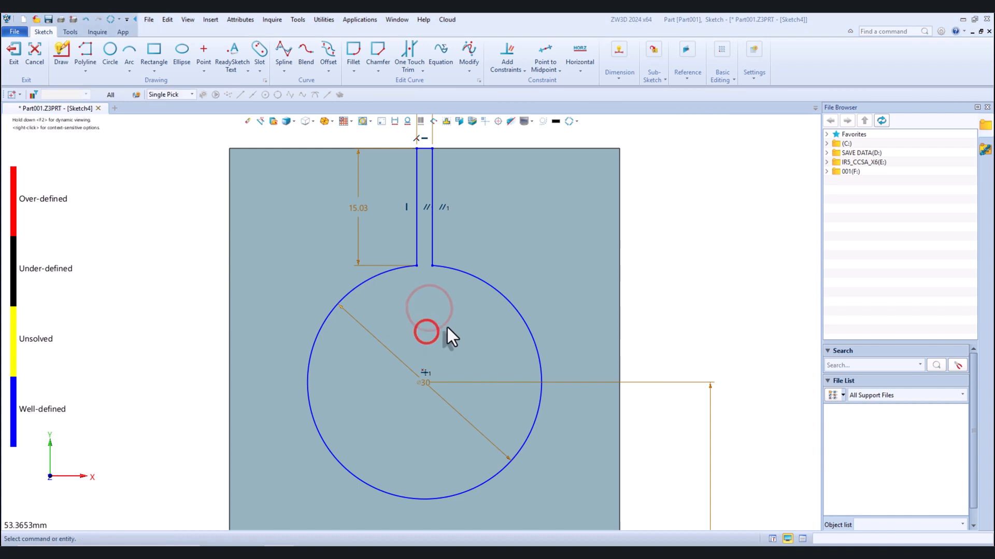
scroll(446, 337, down, 3)
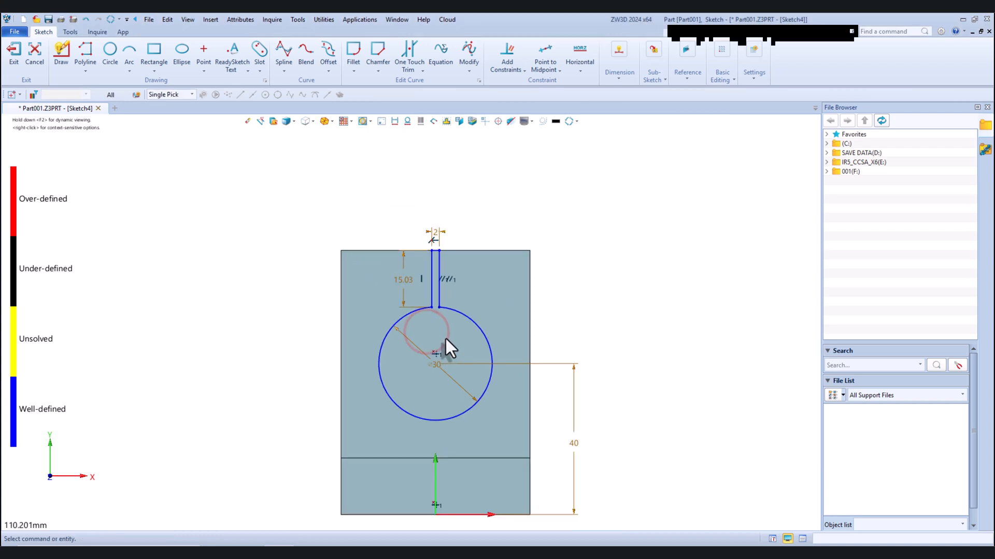
click(15, 60)
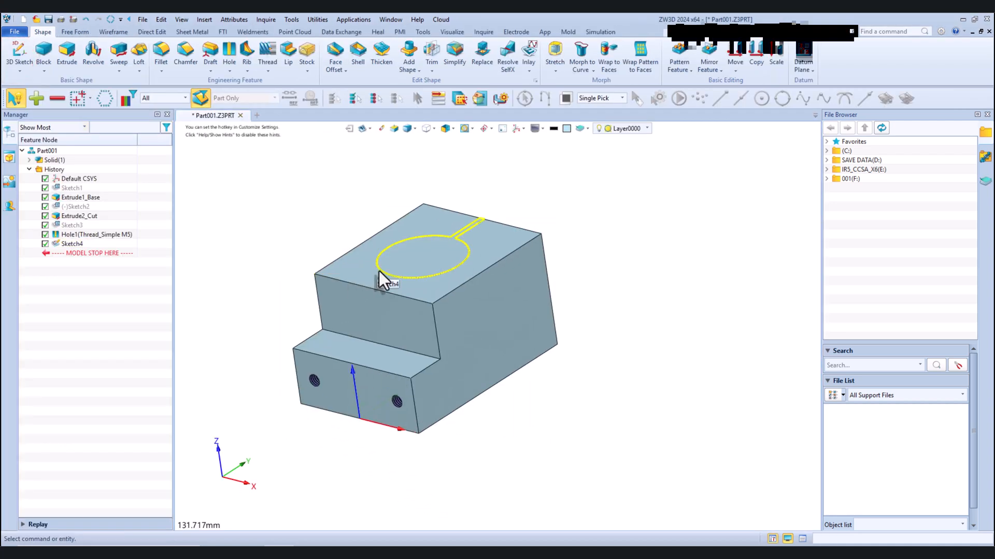
Set up an extruded cut of the keyhole sketch into the block, extending its end to about 24.1 mm
click(378, 272)
click(72, 56)
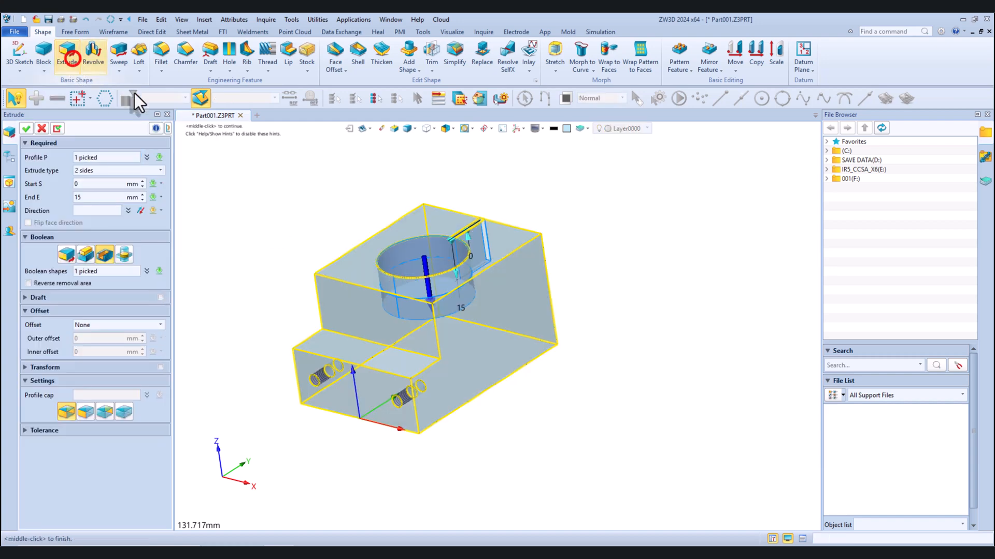
right_drag(392, 233, 368, 297)
scroll(412, 274, up, 2)
right_drag(411, 273, 408, 271)
drag(411, 231, 446, 245)
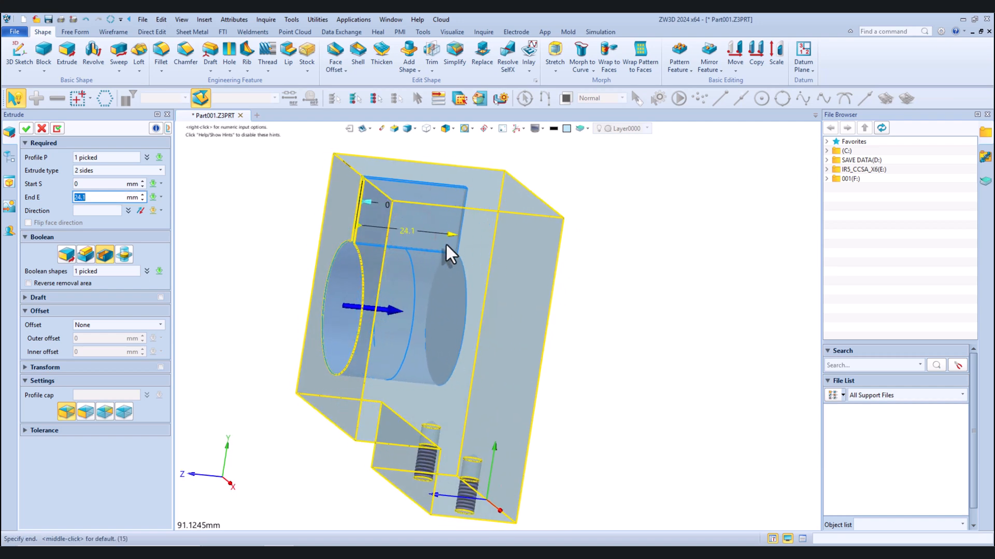
Set the cut's end to the block's bottom face and create the keyhole cut through the solid
click(160, 197)
click(182, 266)
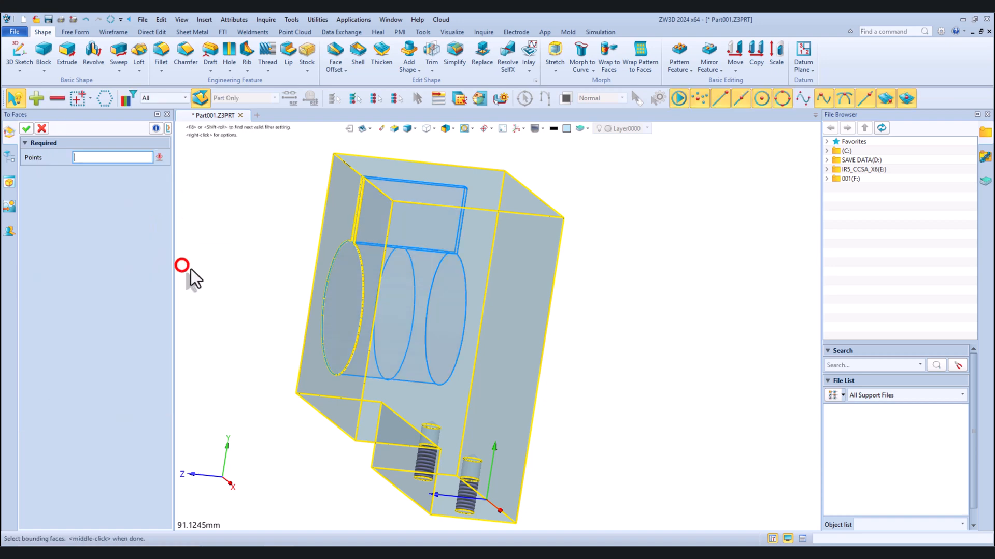
right_drag(238, 259, 189, 241)
click(516, 226)
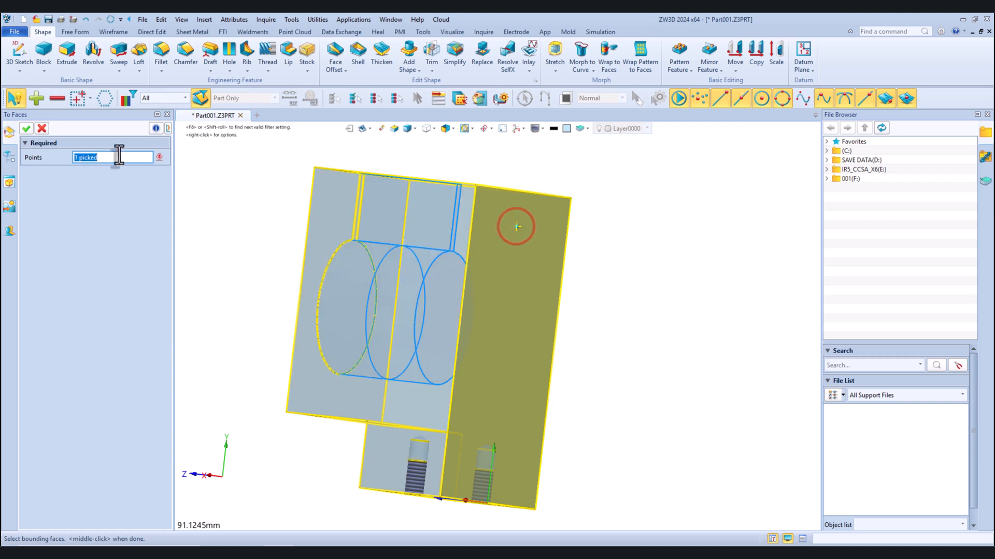
click(27, 128)
right_drag(312, 310, 477, 263)
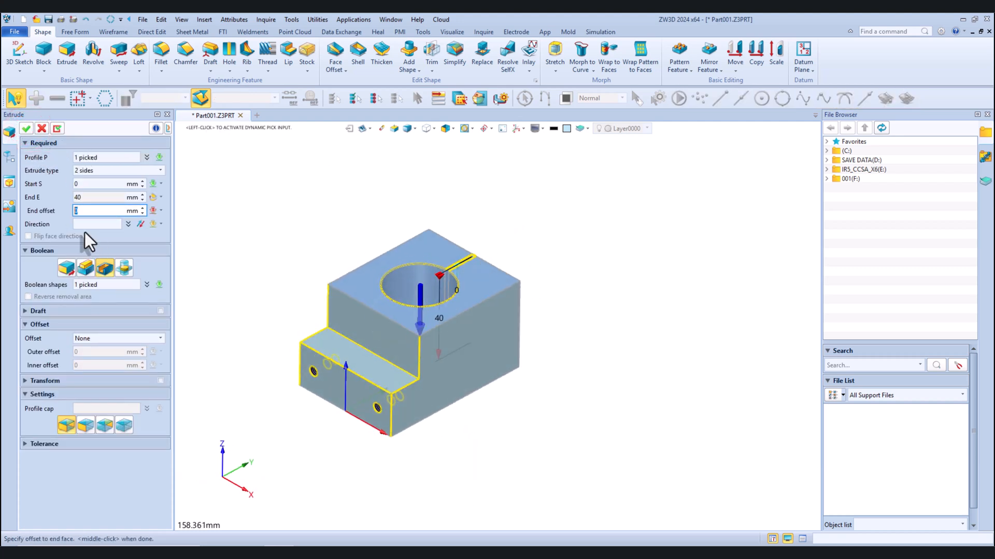
click(26, 129)
Blank the keyhole sketch used for the cut
right_drag(399, 247, 455, 293)
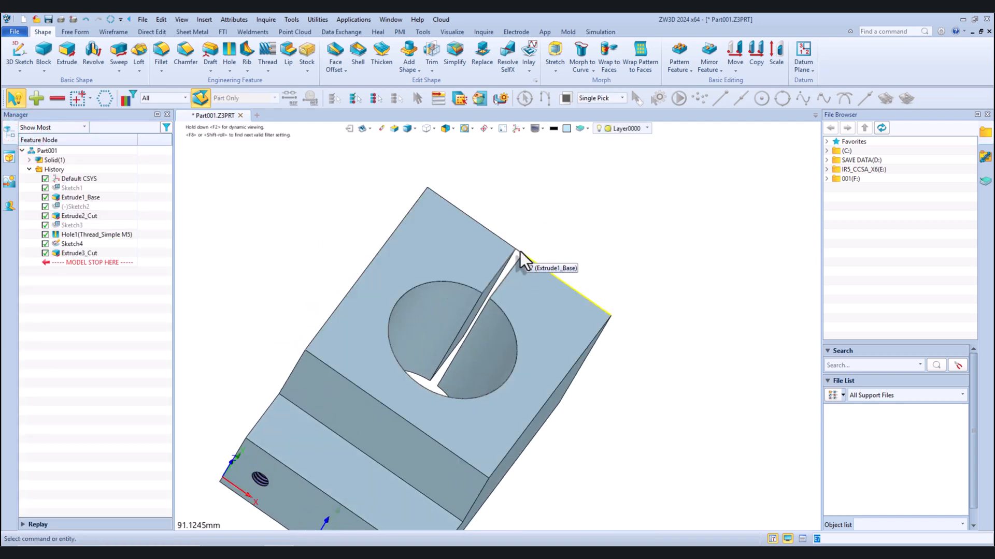
scroll(520, 250, up, 5)
right_click(517, 254)
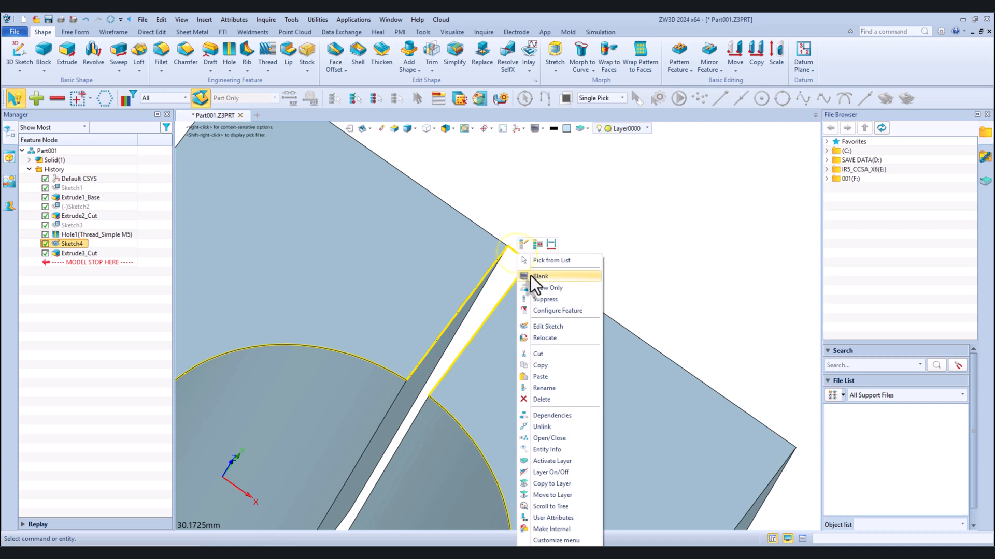
click(530, 276)
Start a new sketch on the stepped side face of the block, facing the positive X direction
scroll(486, 203, down, 6)
mouse_move(502, 264)
right_down()
mouse_move(472, 229)
mouse_move(508, 233)
right_up()
scroll(512, 233, down, 1)
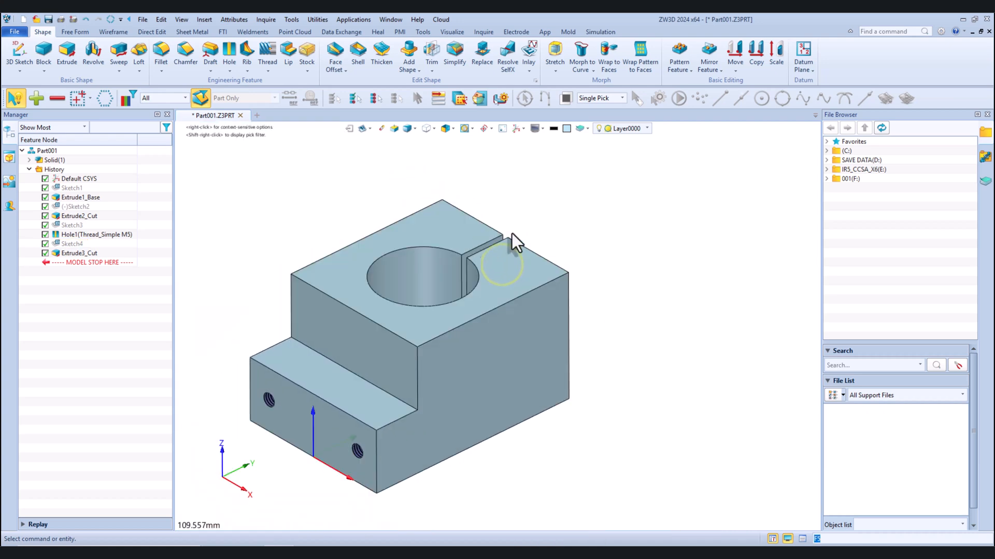
scroll(511, 233, down, 1)
right_click(589, 221)
click(610, 271)
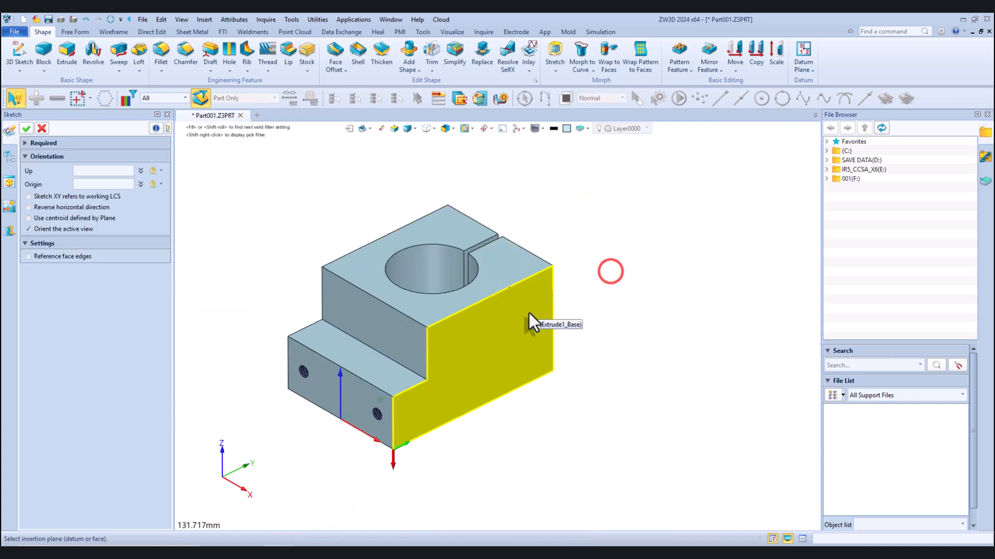
click(529, 313)
click(26, 128)
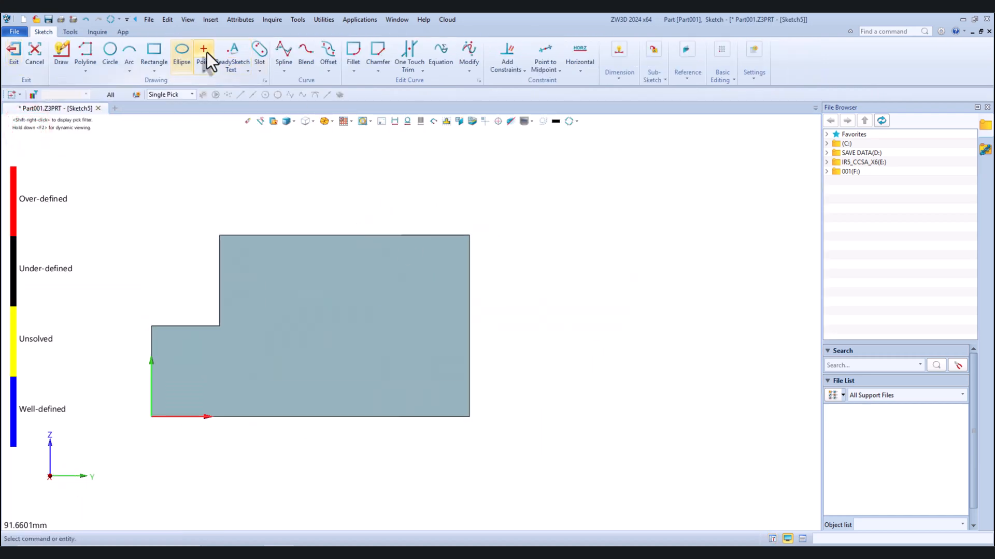
Place two vertically aligned sketch points near the face's rear edge, about 22.9 mm apart, the lower one about 10.2 mm above the bottom edge
click(204, 52)
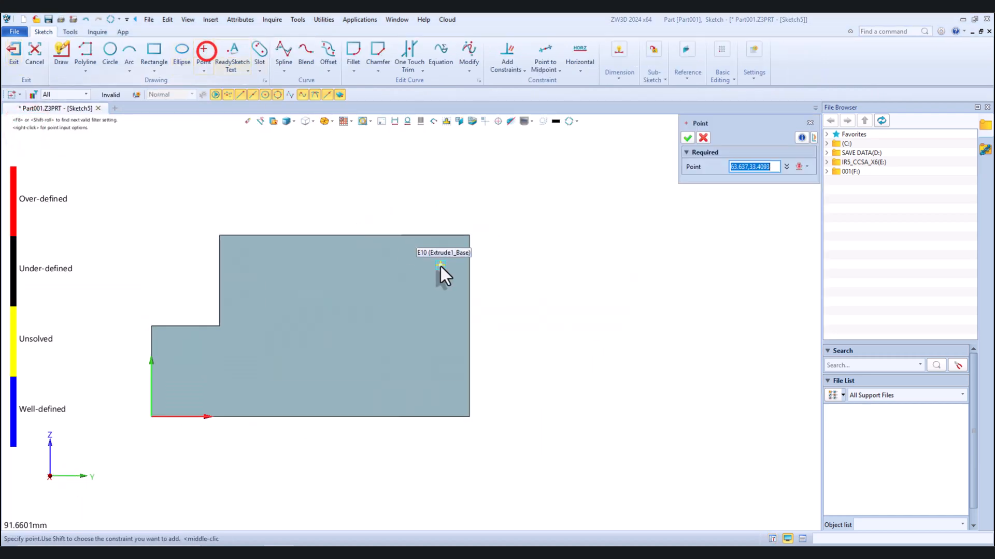
click(443, 371)
click(687, 138)
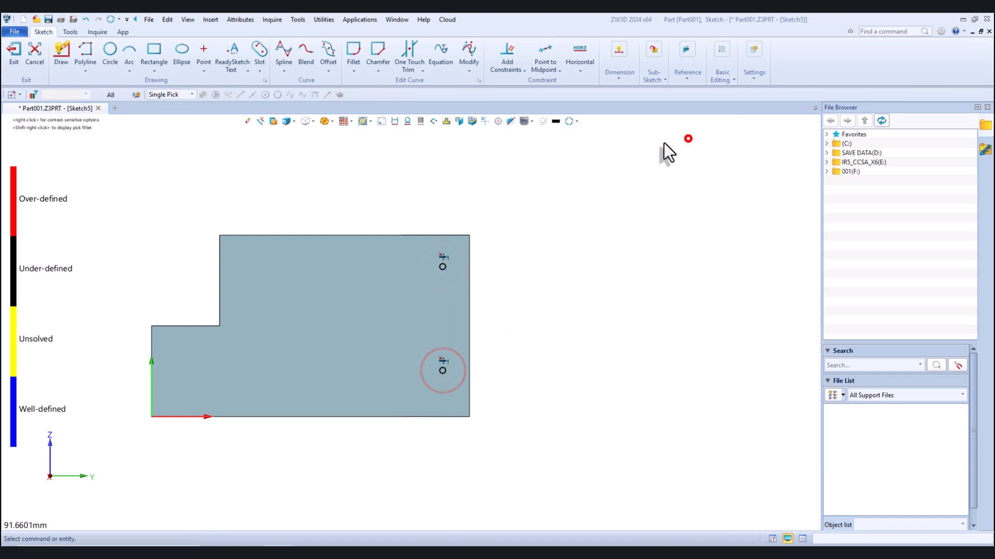
Connect the two points with a vertical line and convert it to construction geometry
click(88, 51)
click(442, 267)
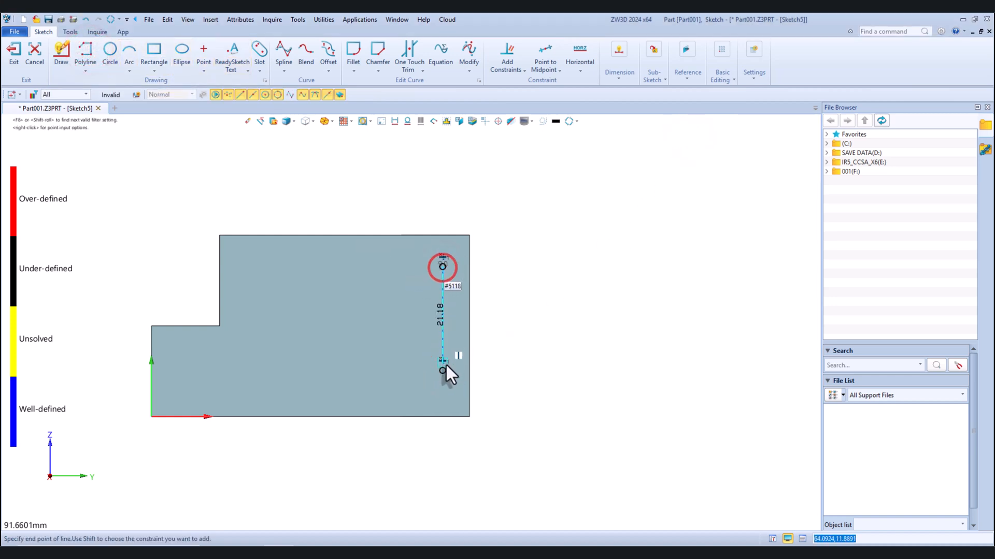
click(442, 371)
right_click(443, 297)
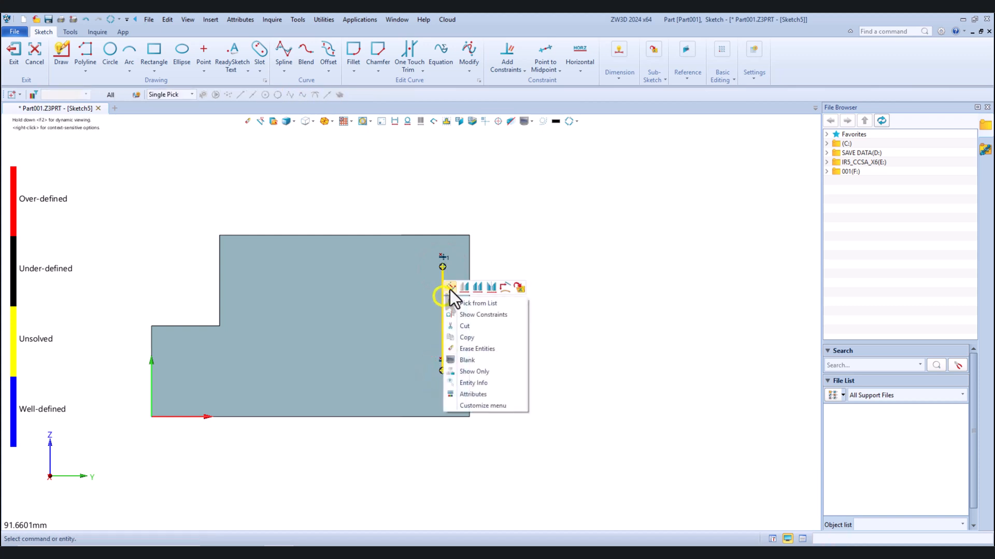
click(450, 287)
Dimension the lower point 10 mm above the block's bottom edge
click(618, 52)
click(625, 98)
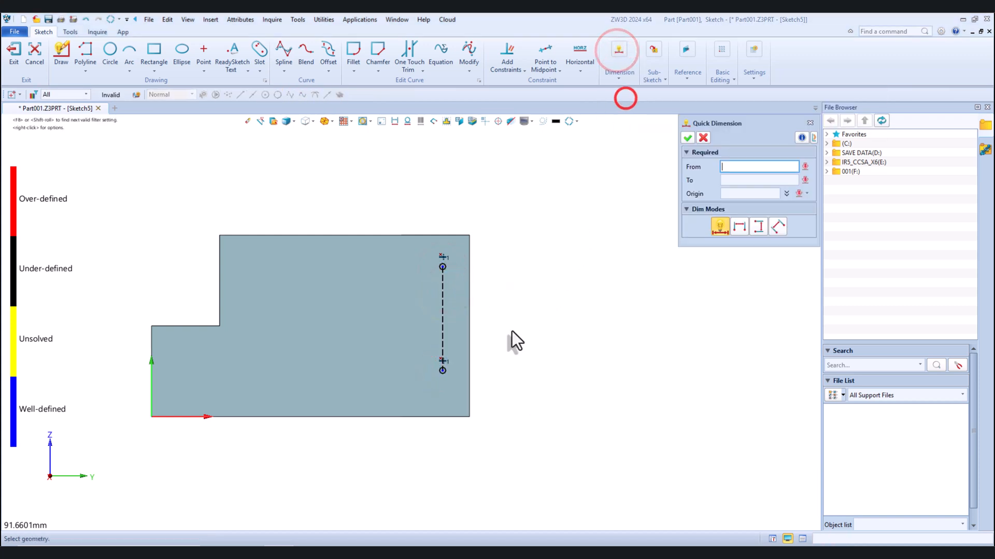
click(442, 370)
click(435, 418)
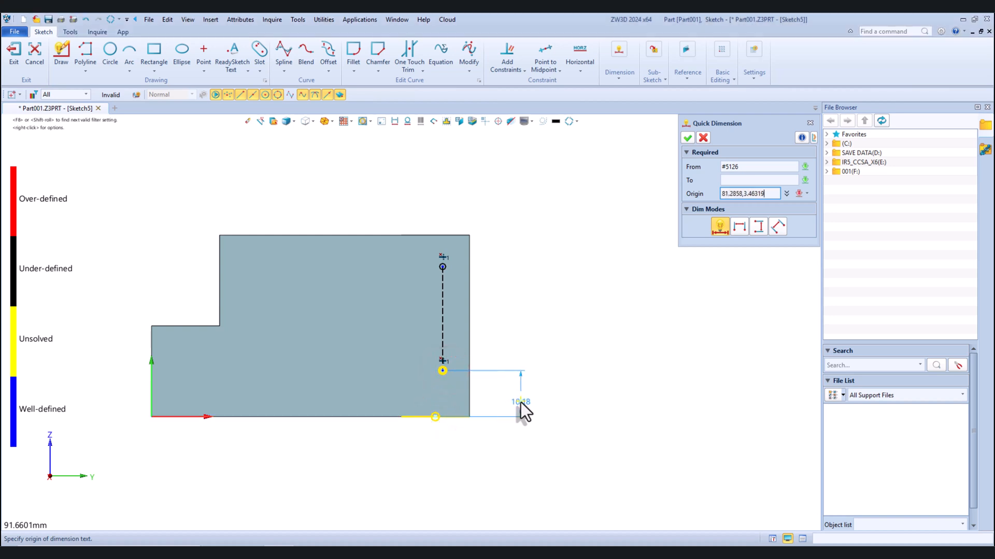
click(520, 402)
text(10)
key(Return)
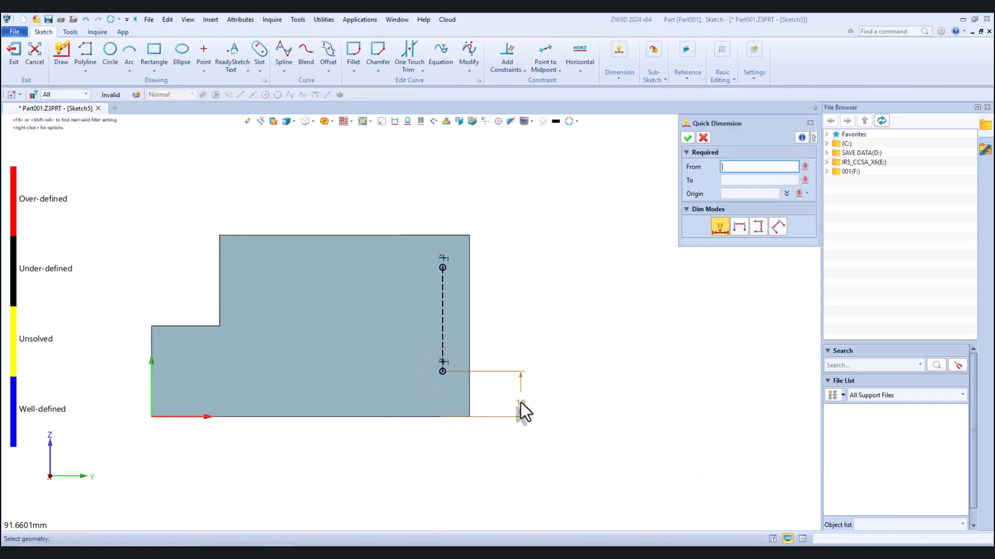
Dimension the vertical construction line between the two points to 20 mm
click(444, 303)
click(520, 319)
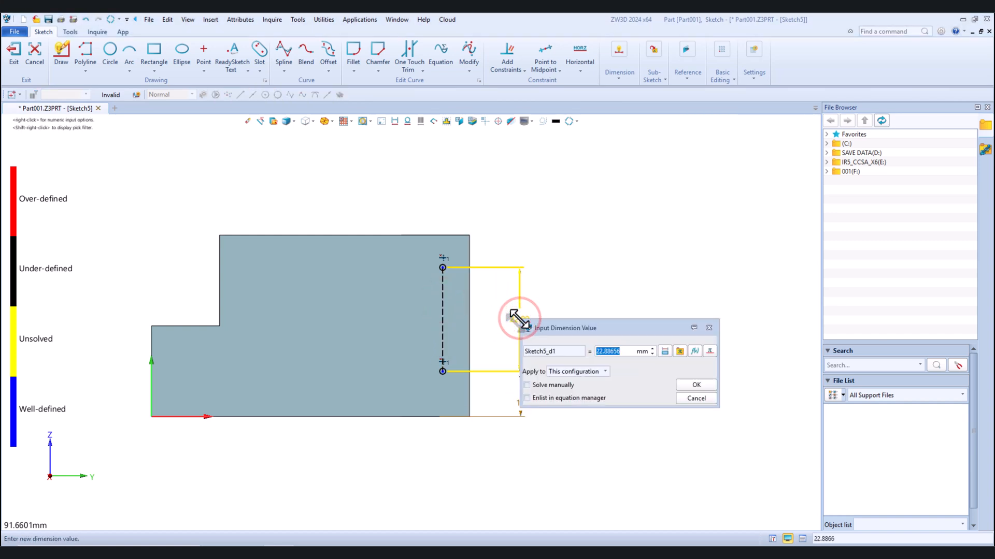
text(20)
key(Return)
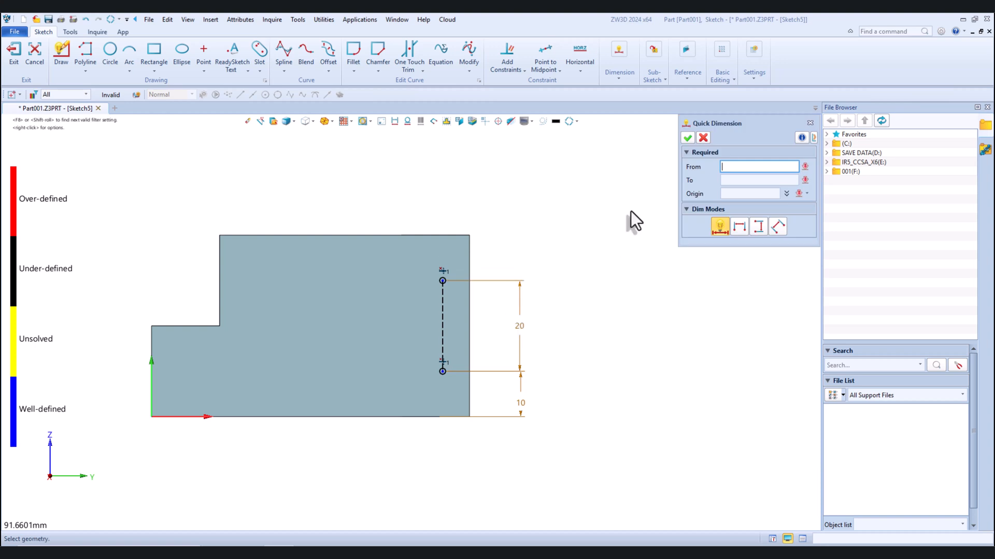
Dimension the construction line 7.5 mm from the block's rear edge and exit the sketch
click(446, 315)
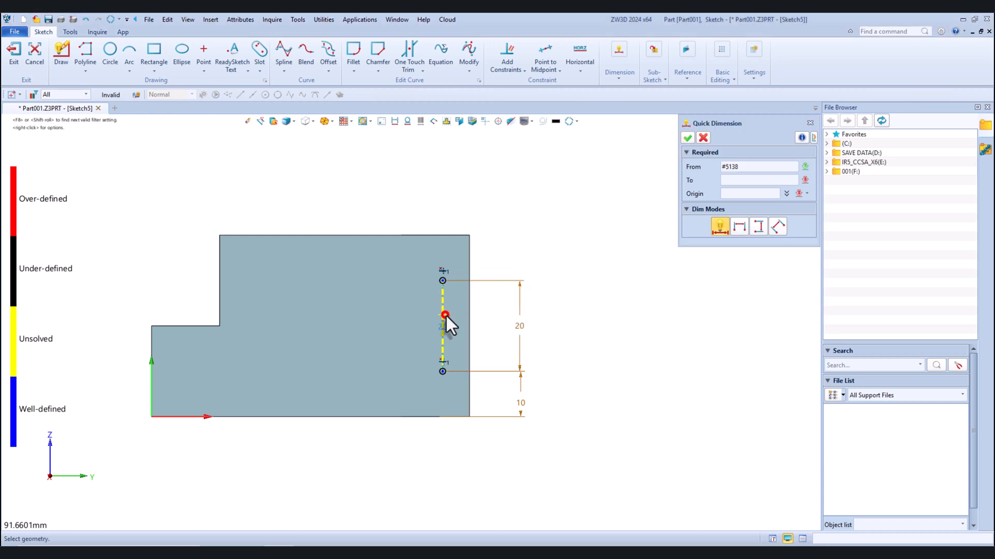
click(467, 315)
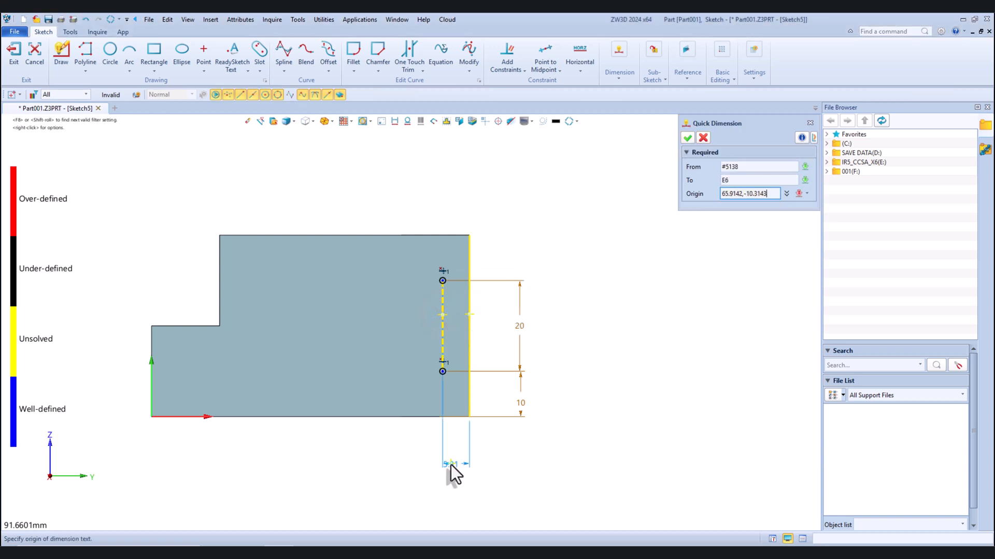
click(443, 464)
text(7.5)
key(Return)
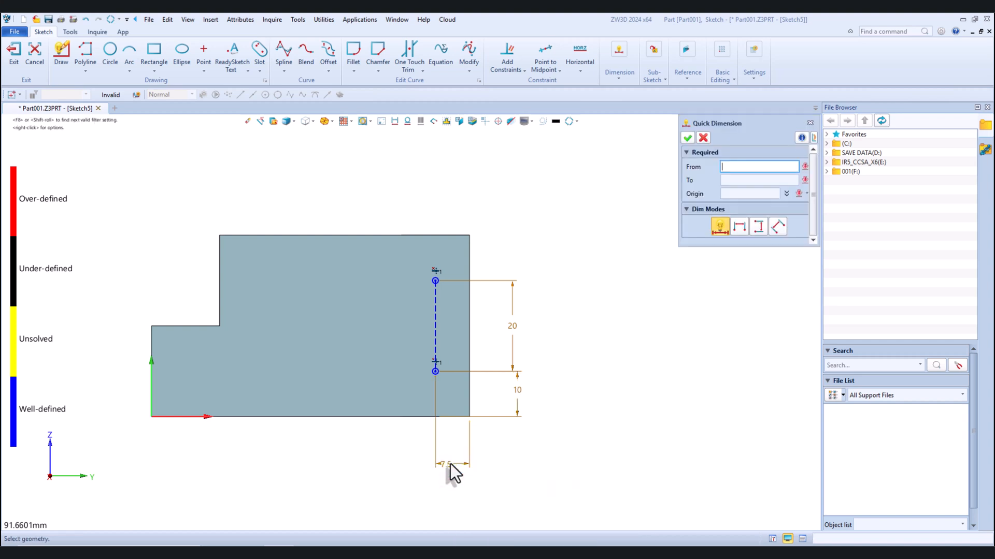
click(703, 137)
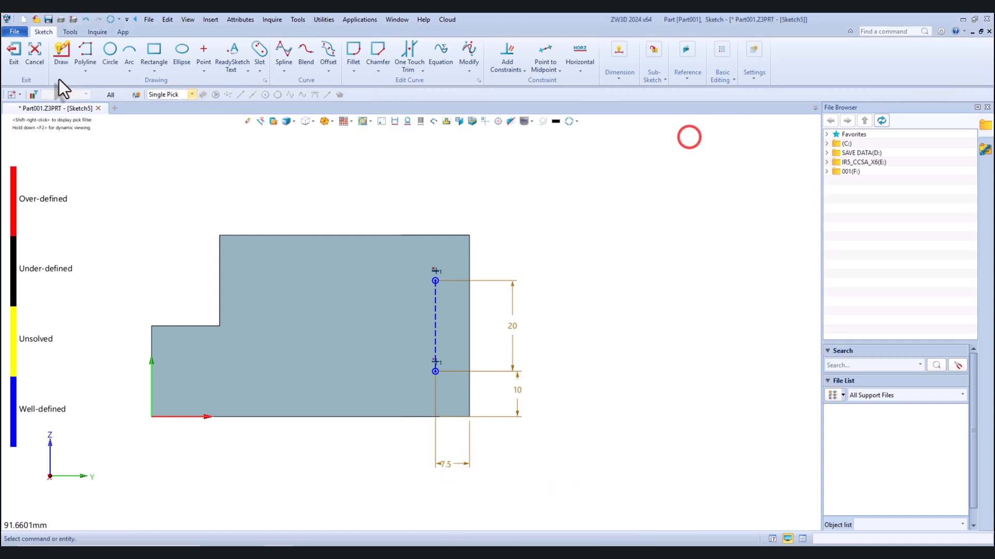
click(11, 50)
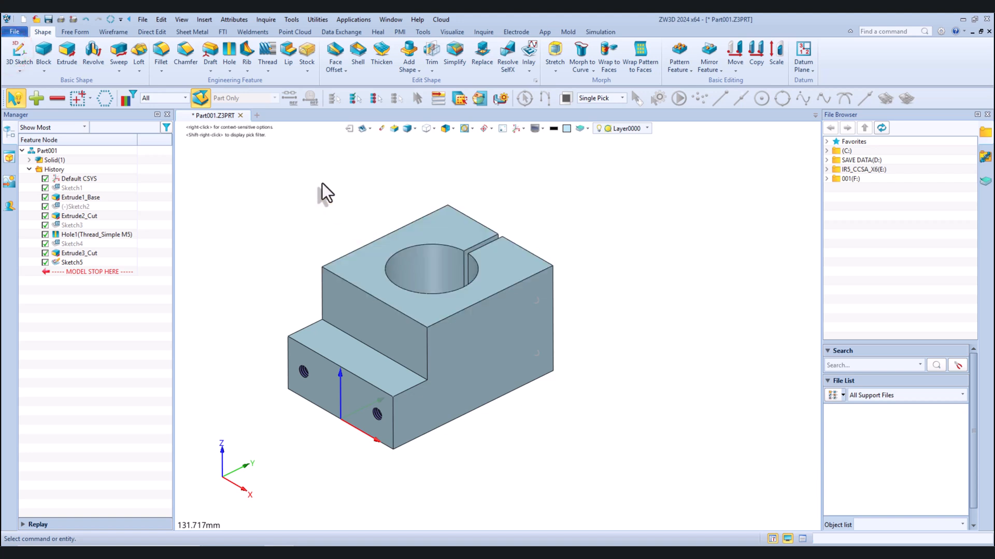
Set up a clearance hole with counter-bore shape, ISO Socket Head 4762, size M6 and Close fit, aligned to the stepped side face
click(230, 50)
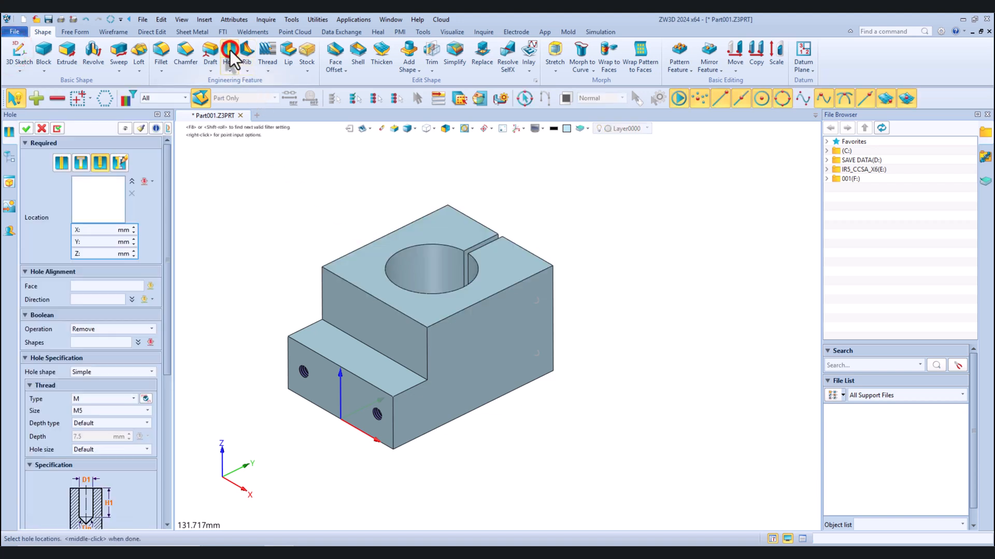
click(80, 163)
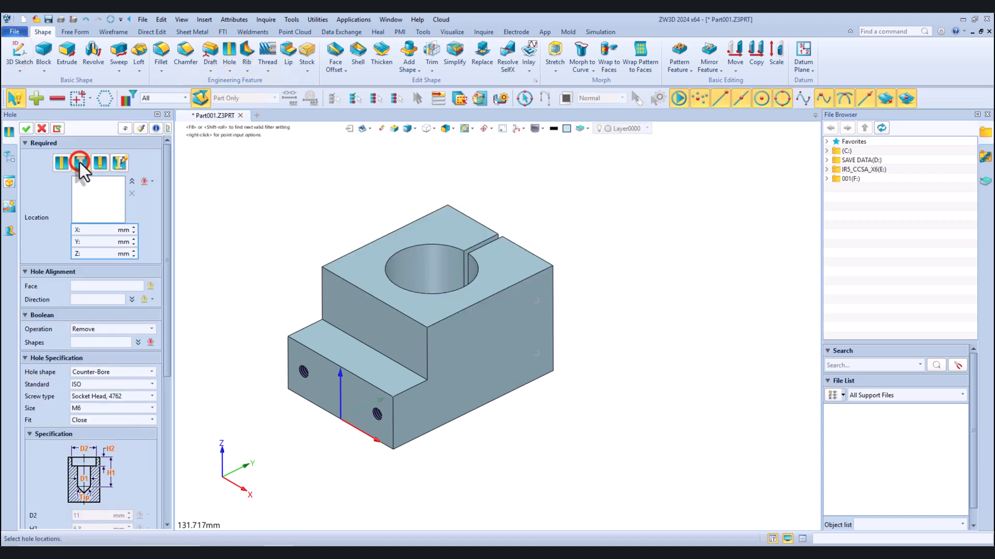
click(105, 372)
click(104, 373)
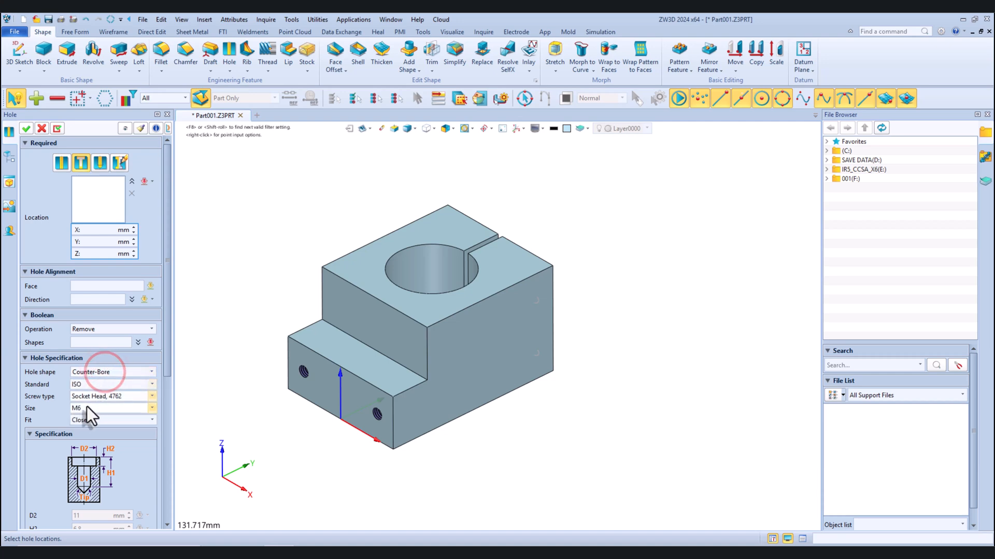
click(86, 286)
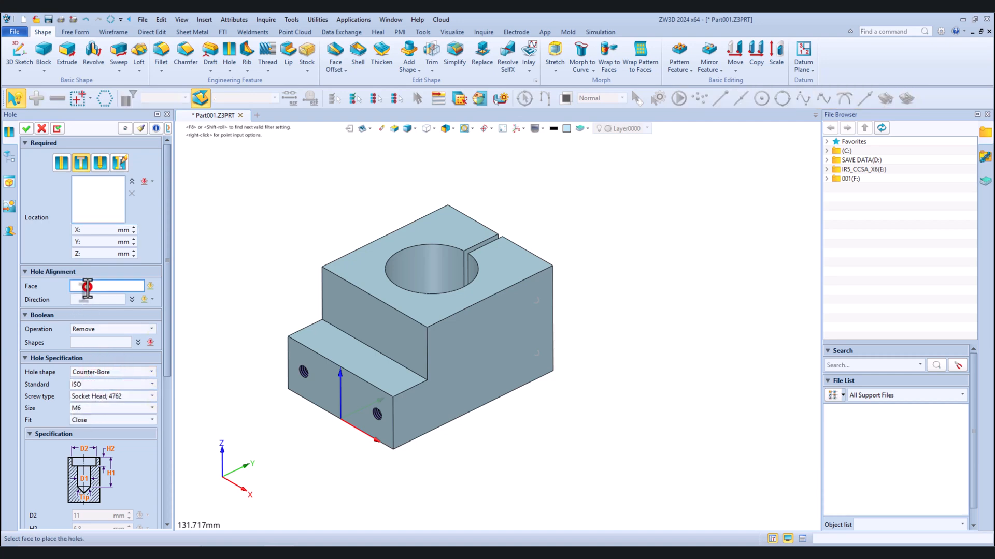
click(445, 373)
scroll(559, 314, up, 2)
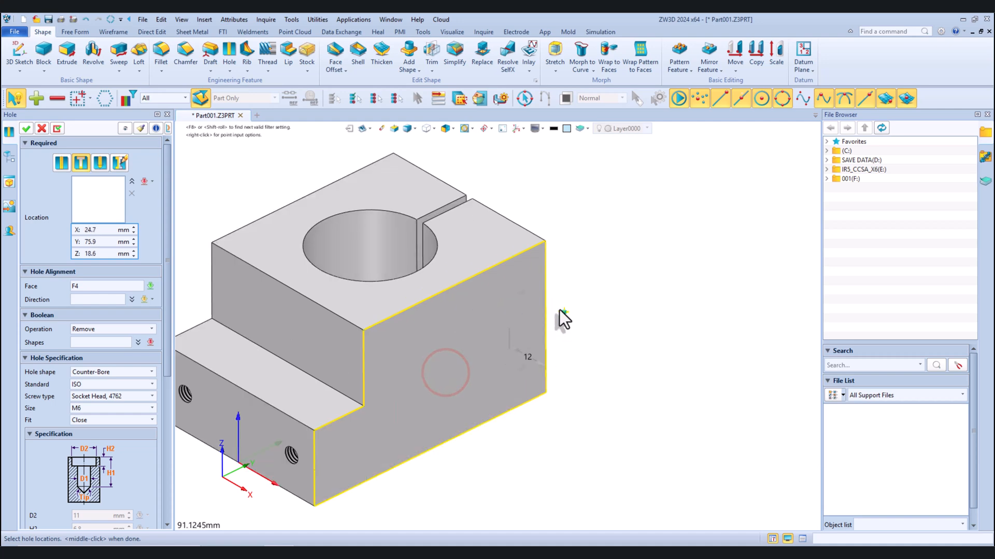
Locate the counter-bored holes at the upper and lower sketch points on the side face
click(520, 293)
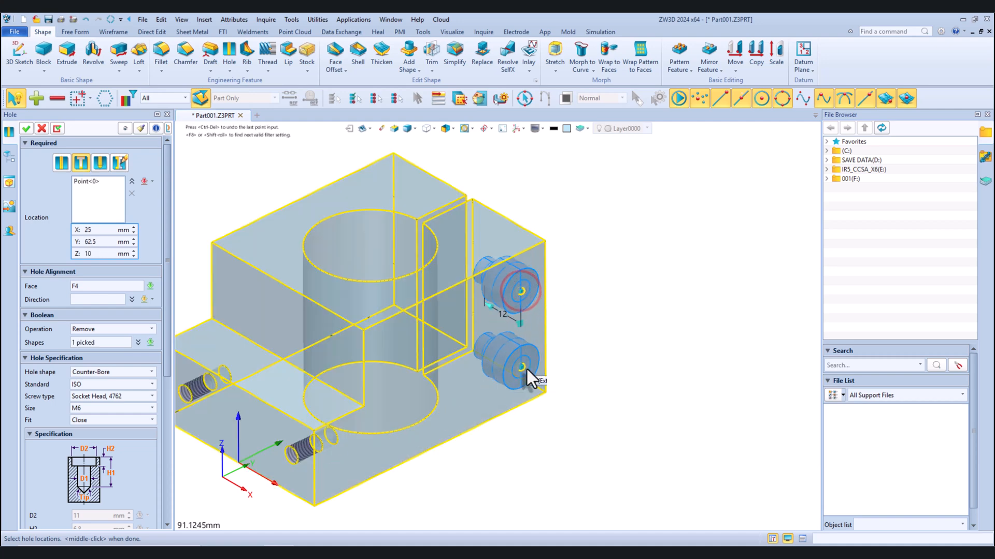
click(521, 368)
scroll(553, 284, down, 2)
middle_drag(553, 283, 610, 280)
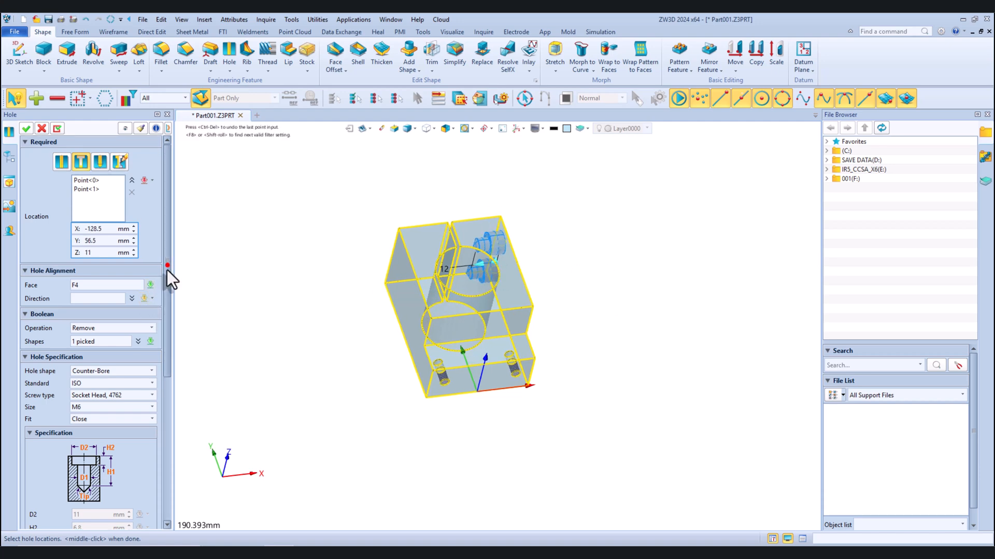
Extend the hole depth to the slot's near top corner using To Point, and create both M6 counter-bored holes
drag(167, 269, 170, 401)
click(85, 336)
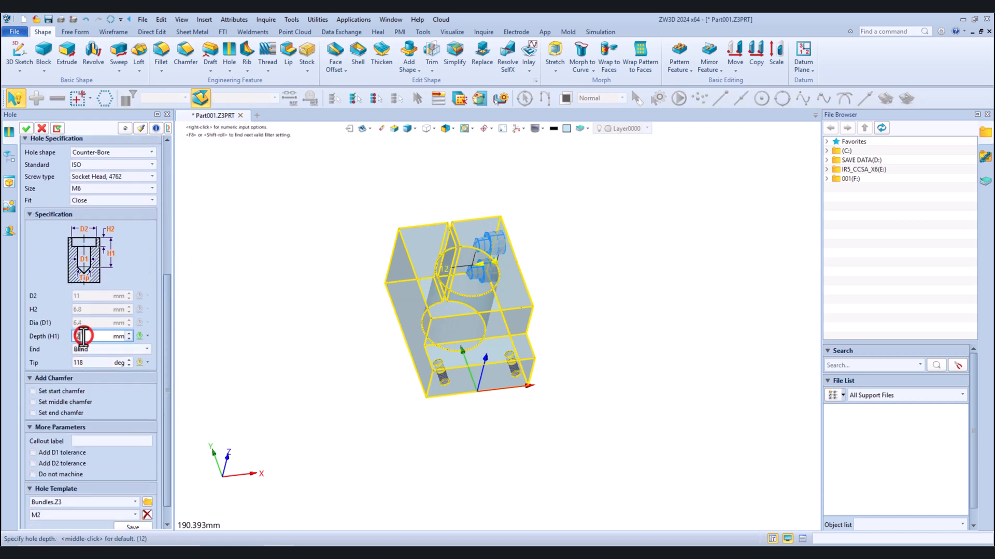
click(147, 336)
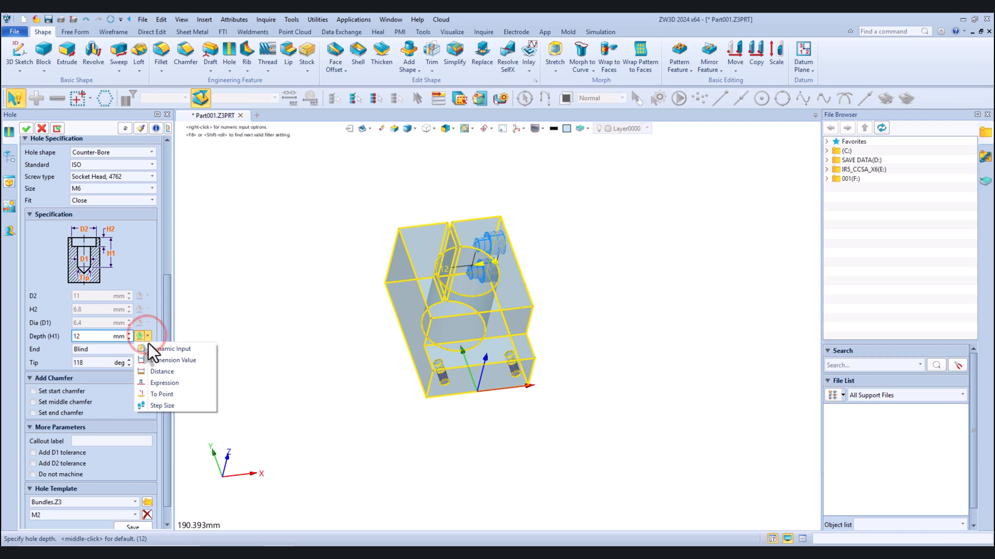
click(153, 390)
scroll(469, 230, up, 5)
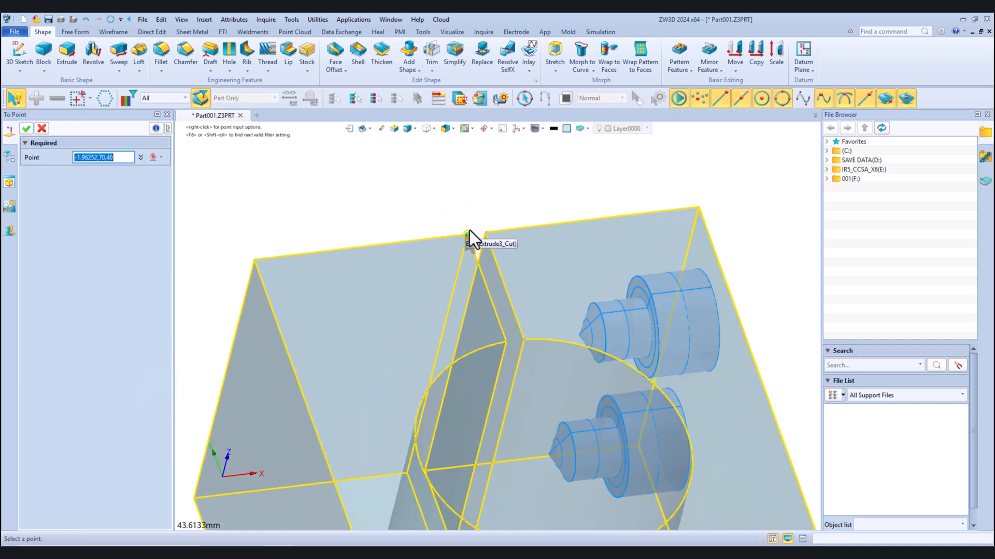
click(484, 232)
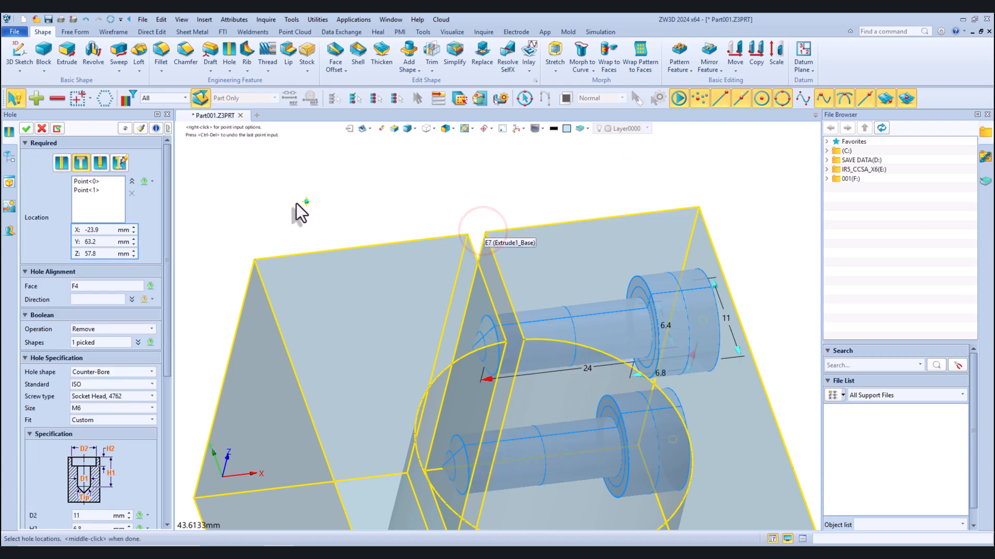
click(26, 128)
right_drag(483, 245, 535, 259)
right_drag(459, 217, 451, 263)
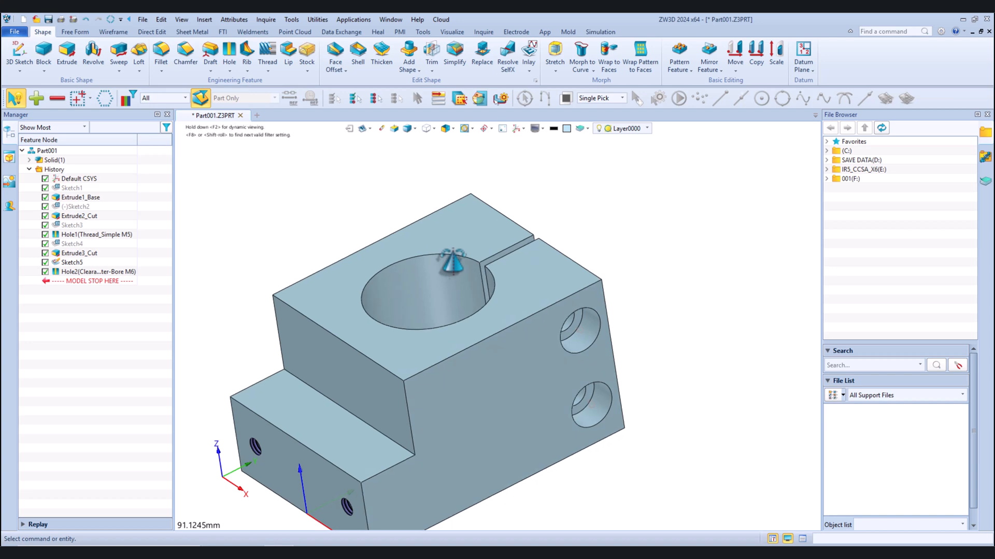
Start a new threaded hole feature with thread type M and size M6
click(229, 52)
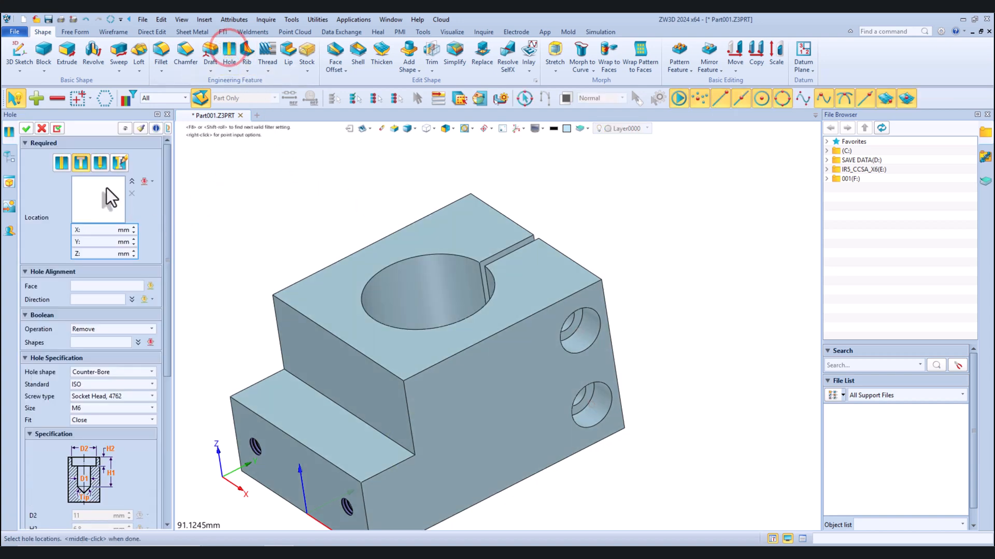
click(95, 161)
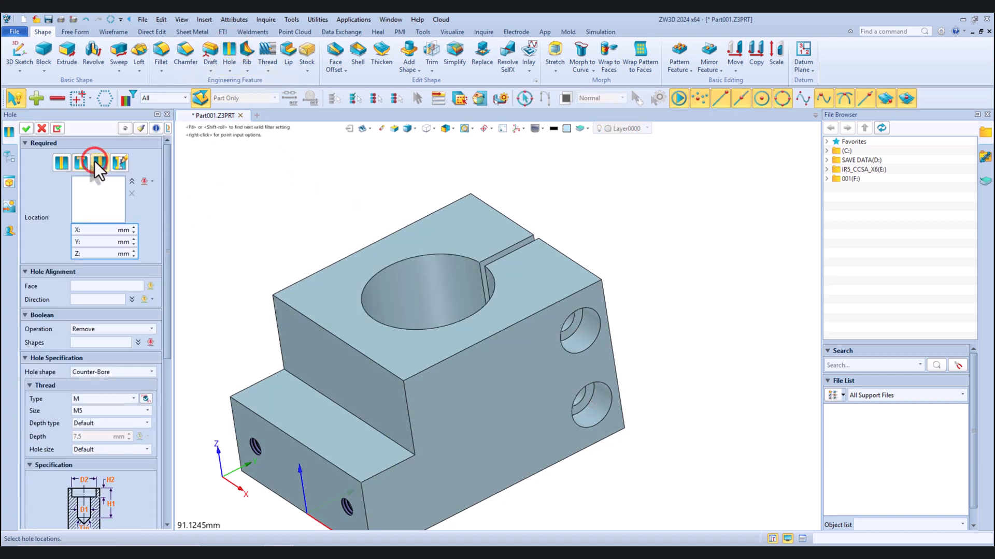
click(102, 410)
scroll(91, 456, down, 2)
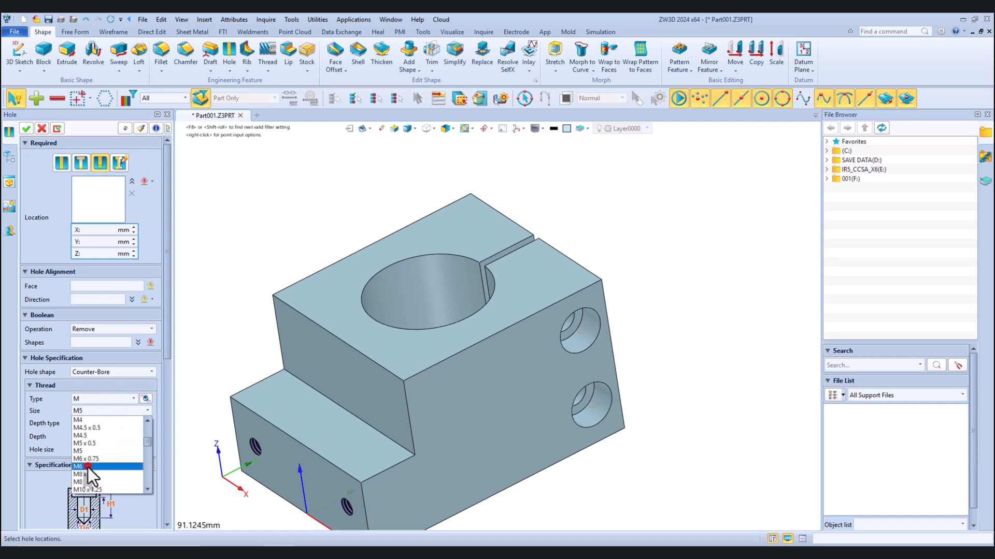
click(89, 468)
Align the threaded holes to the slot's inner face opposite the counter-bored holes
click(97, 286)
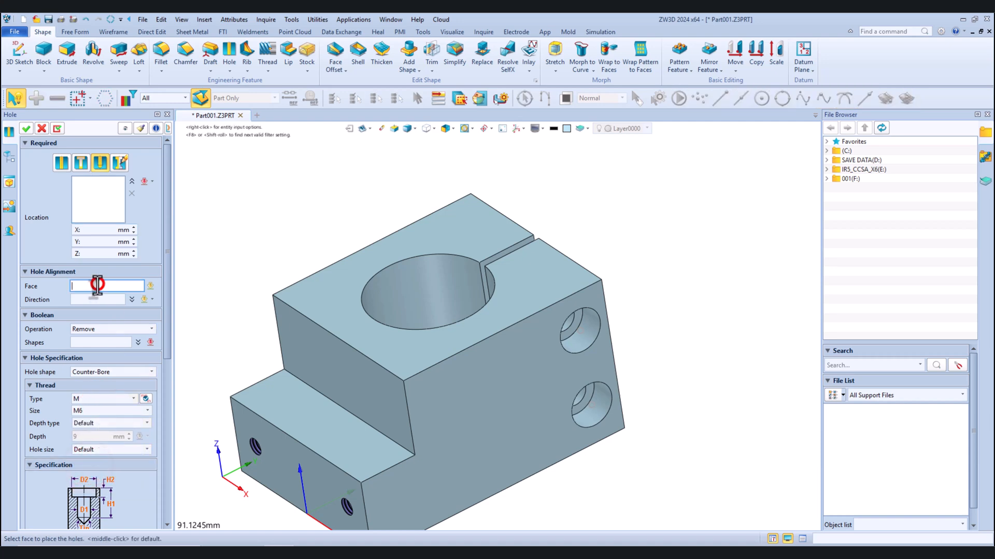
scroll(553, 251, up, 4)
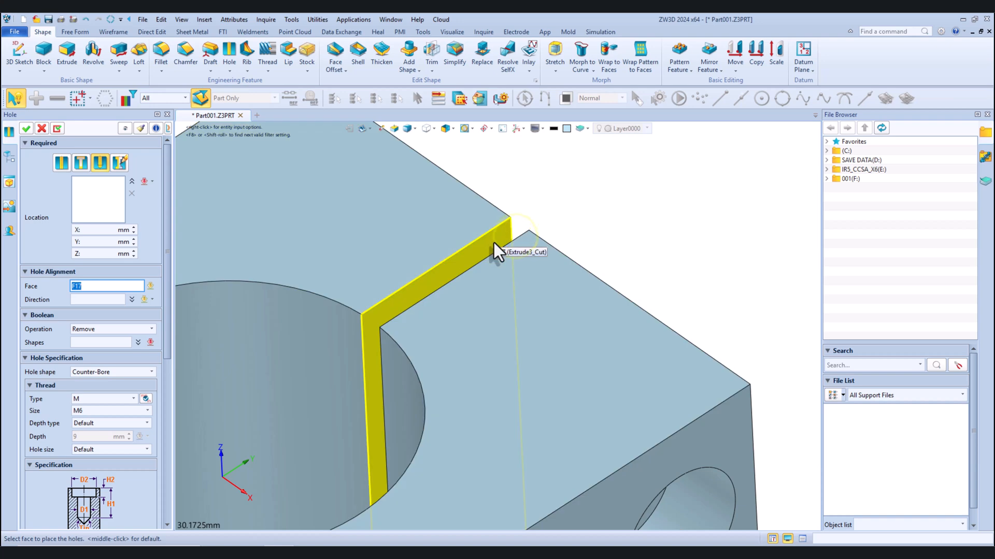
click(493, 243)
scroll(494, 244, down, 4)
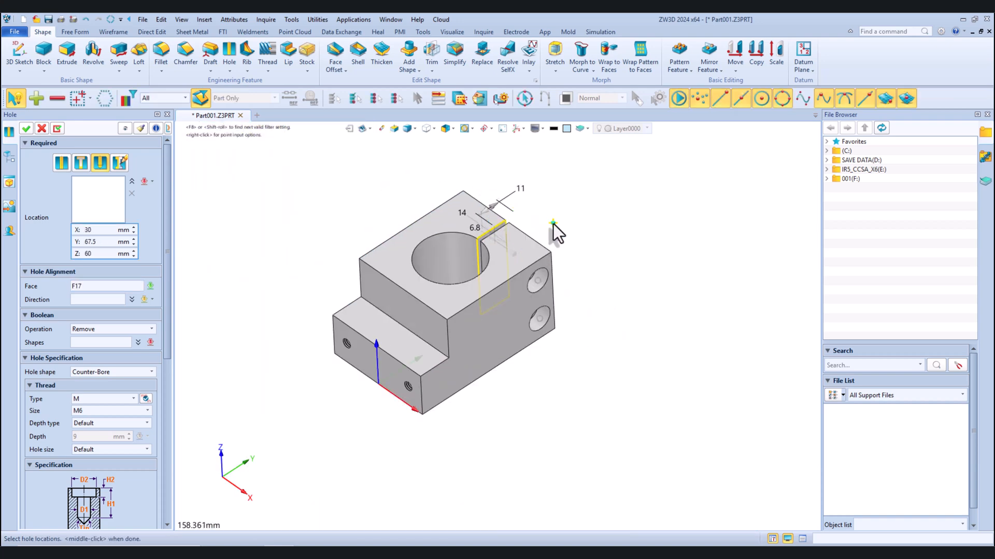
Set the hole shape to Simple and locate the threaded holes at the centres of both counter-bored holes
click(89, 373)
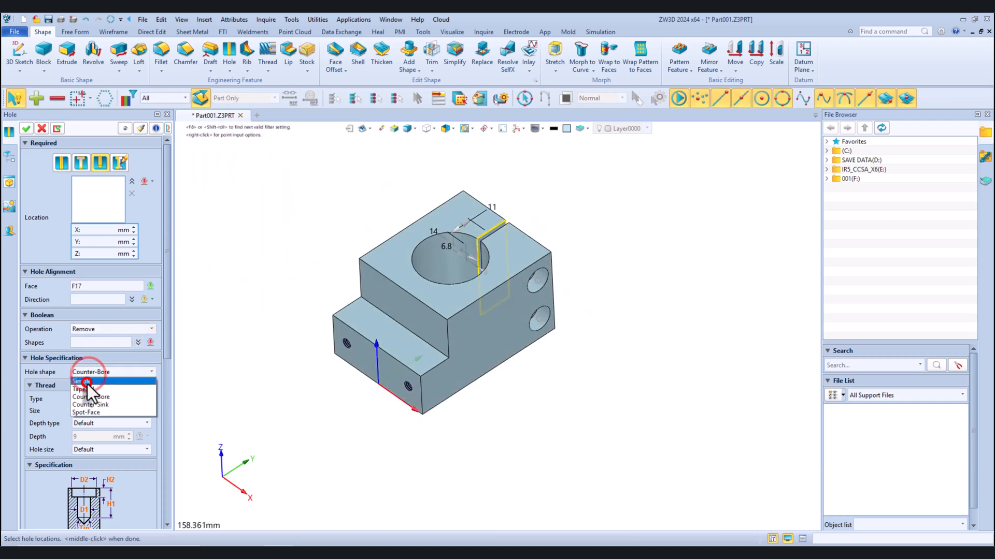
click(87, 384)
scroll(520, 293, up, 5)
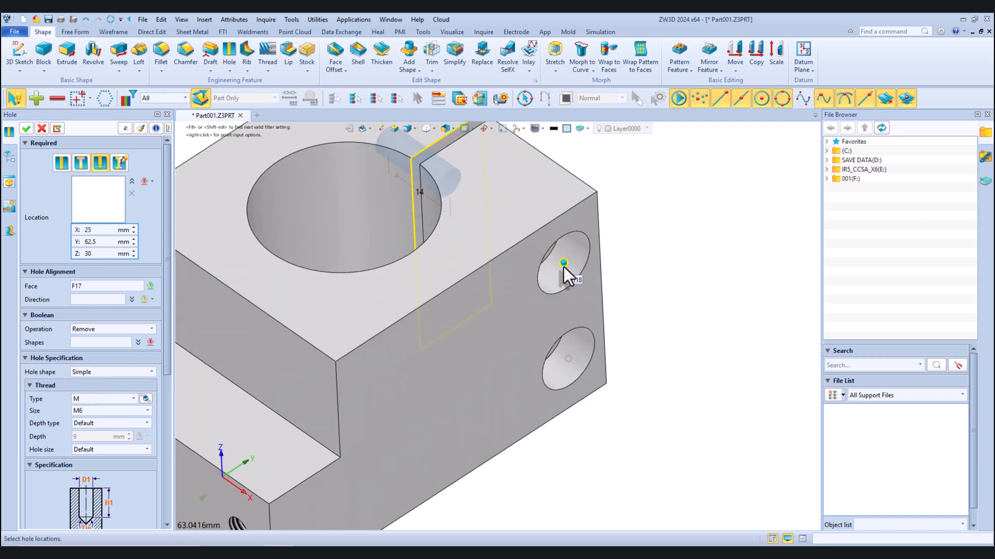
click(564, 264)
scroll(588, 313, down, 3)
scroll(562, 321, up, 3)
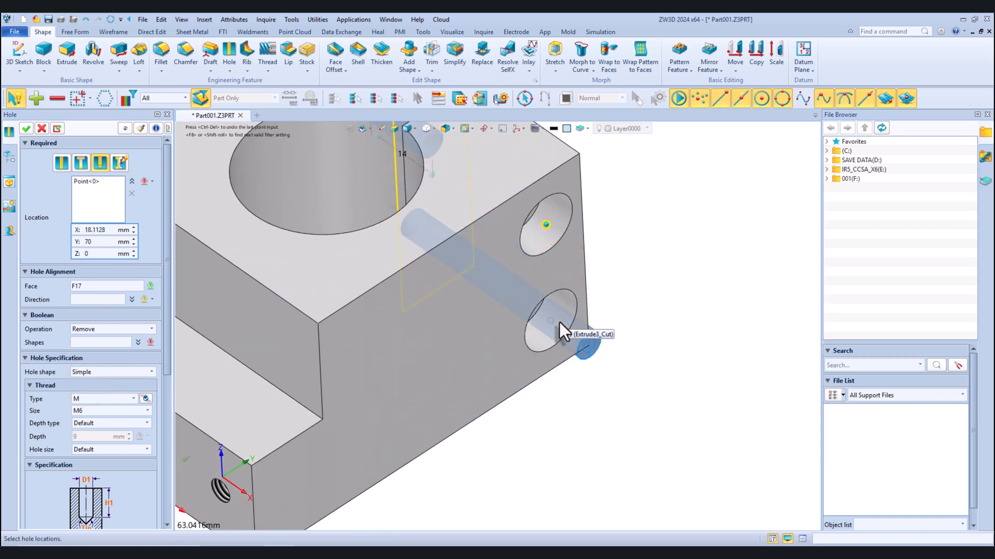
click(551, 318)
scroll(551, 319, down, 5)
middle_drag(544, 316, 522, 259)
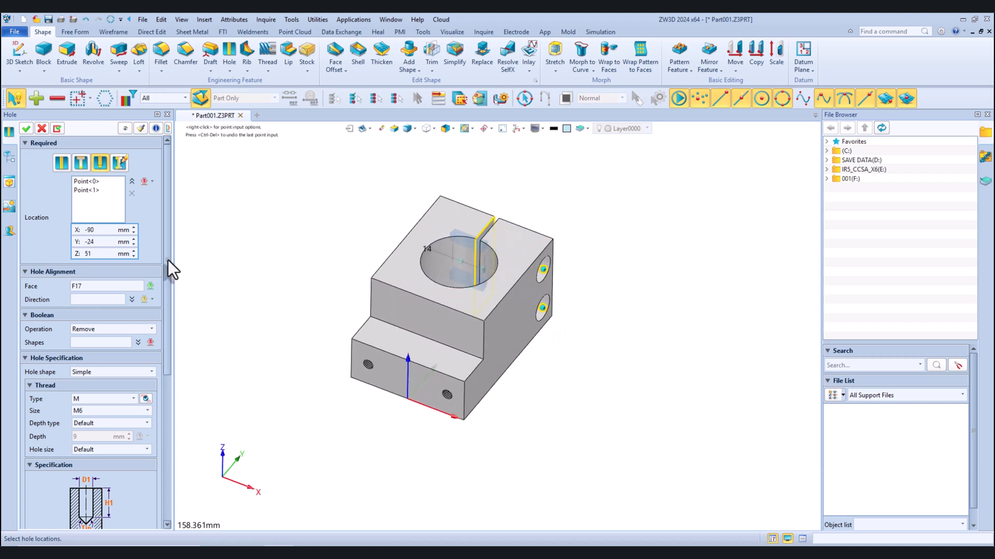
Set the depth of the M6 threaded holes to 12 mm with a blind end
drag(168, 260, 169, 357)
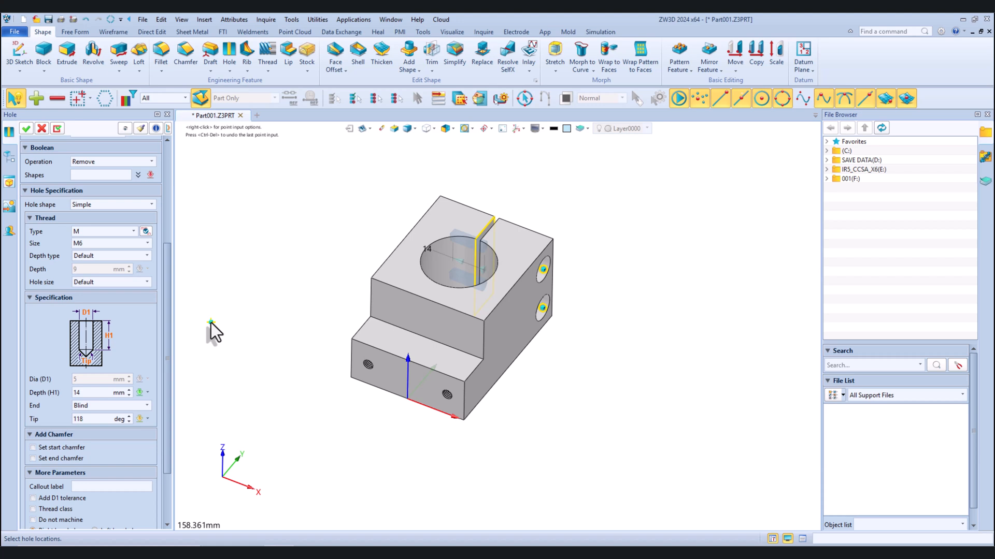
scroll(481, 229, up, 5)
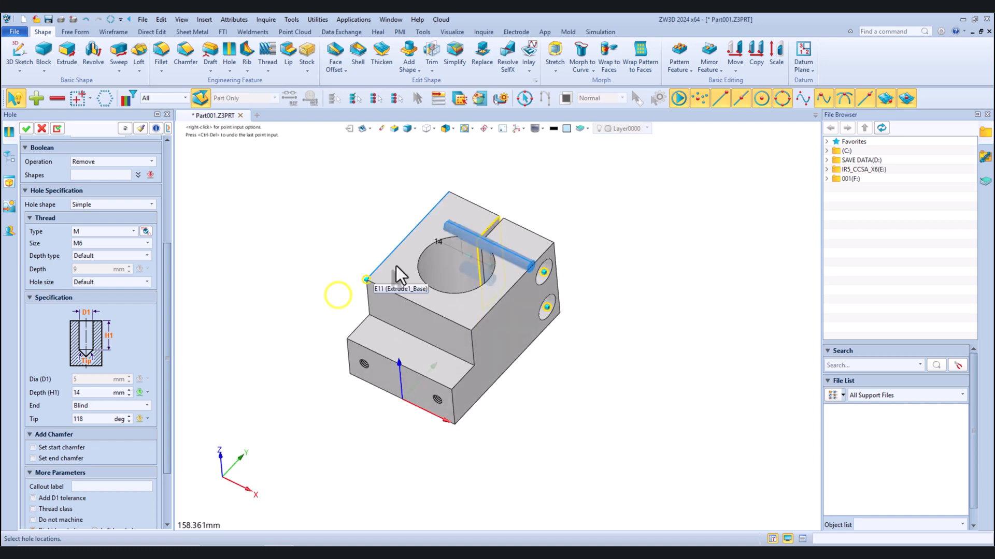
right_drag(480, 229, 498, 227)
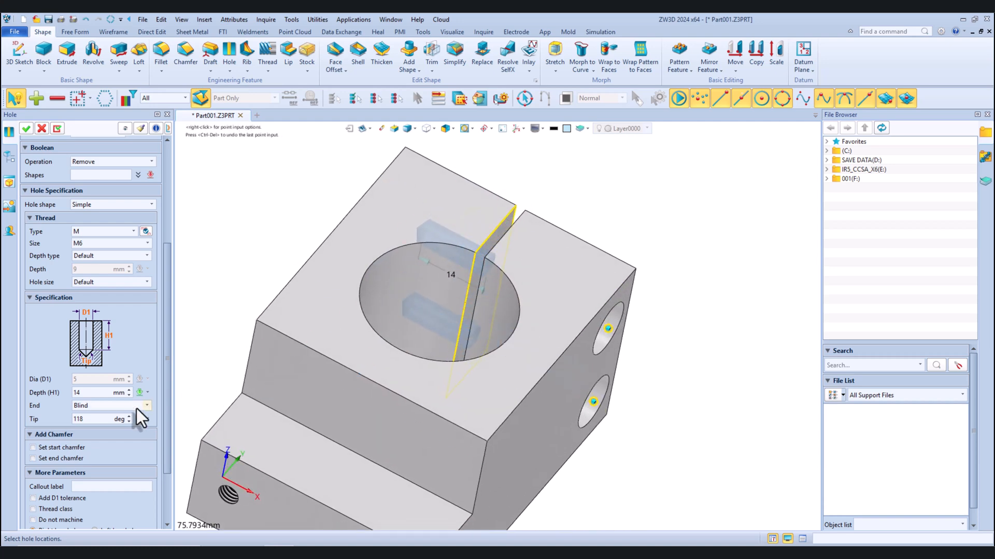
click(97, 393)
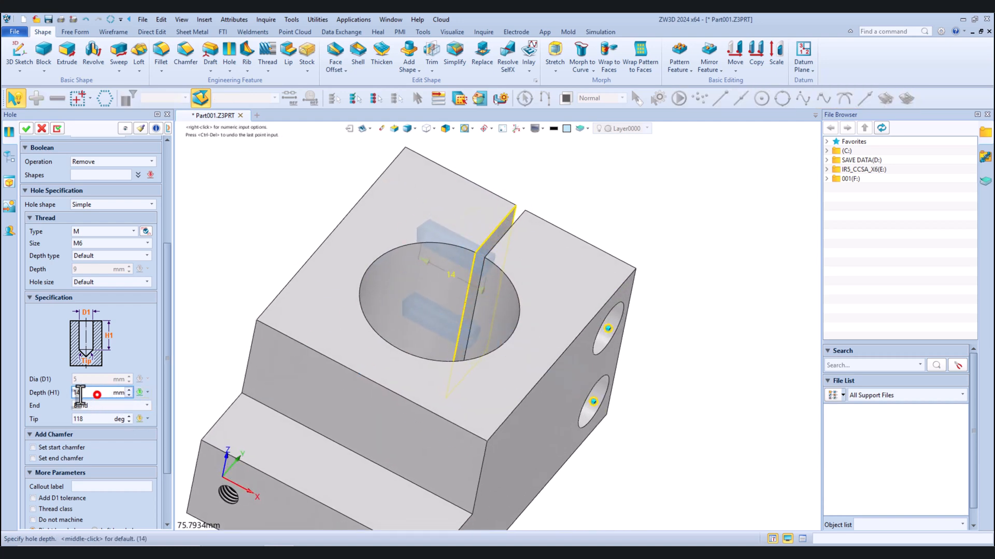
text(12)
key(Return)
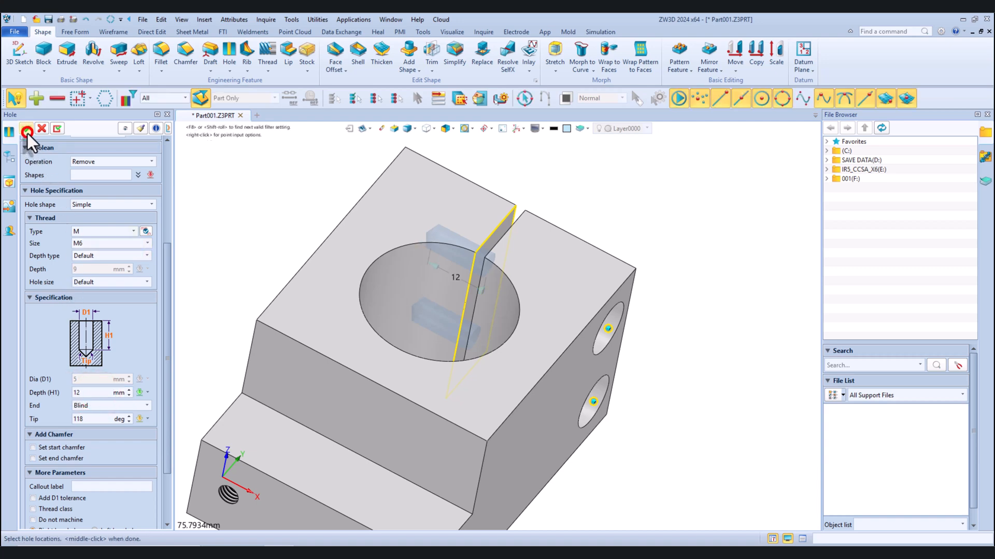
Choose the block as the shape to cut and create the two M6 threaded holes
drag(165, 279, 167, 350)
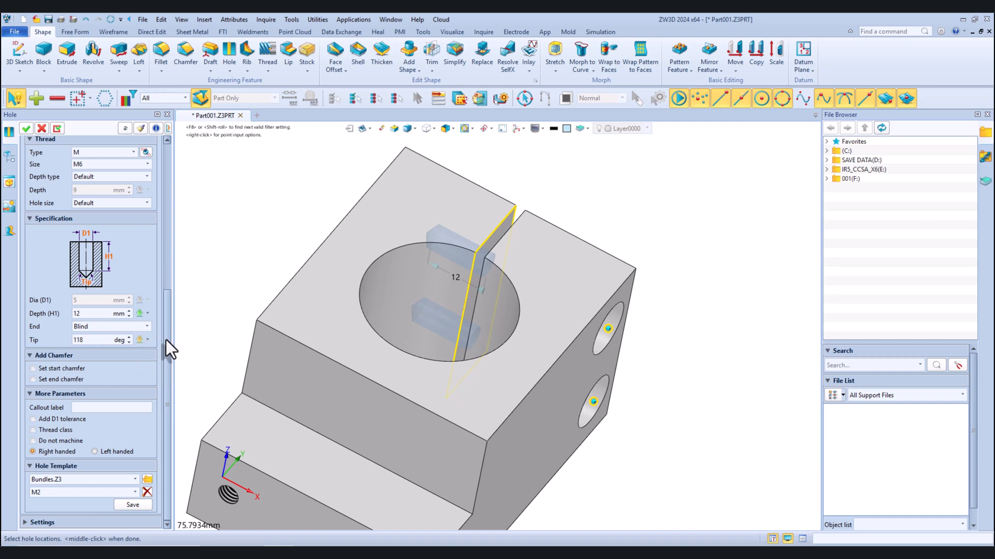
drag(166, 340, 155, 240)
click(99, 264)
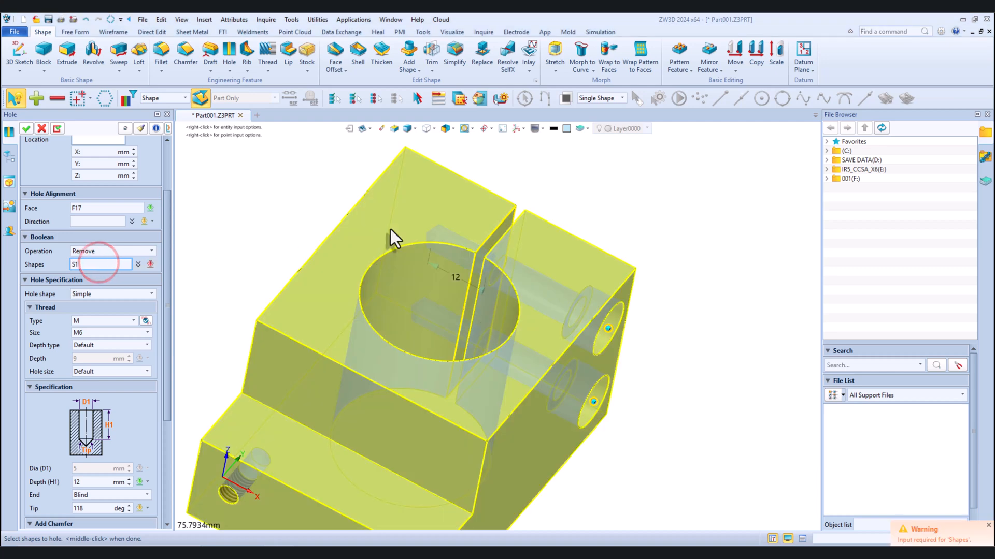
click(391, 229)
click(26, 130)
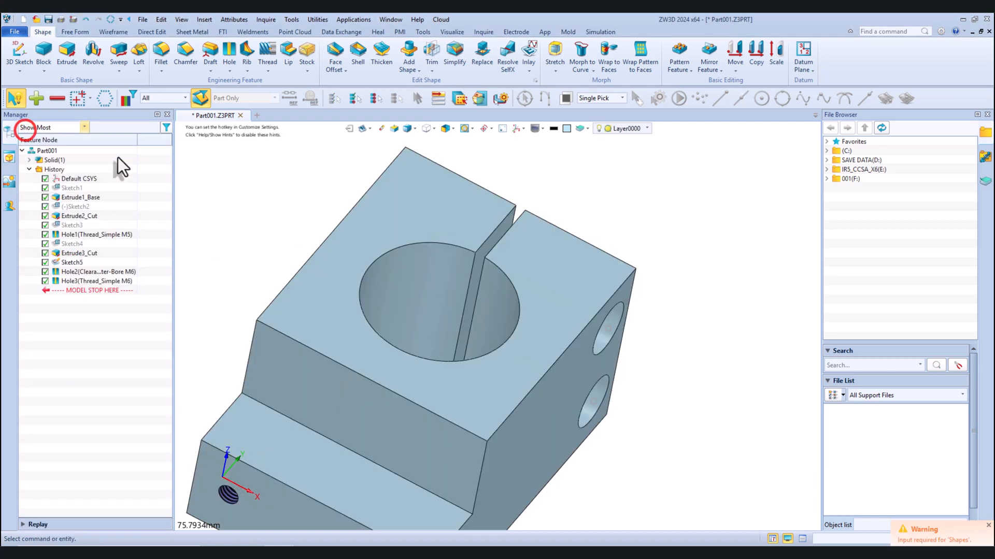
Hide the hole-location sketch on the side face with the counter-bored holes
scroll(323, 213, down, 5)
right_drag(443, 284, 371, 242)
scroll(445, 287, up, 5)
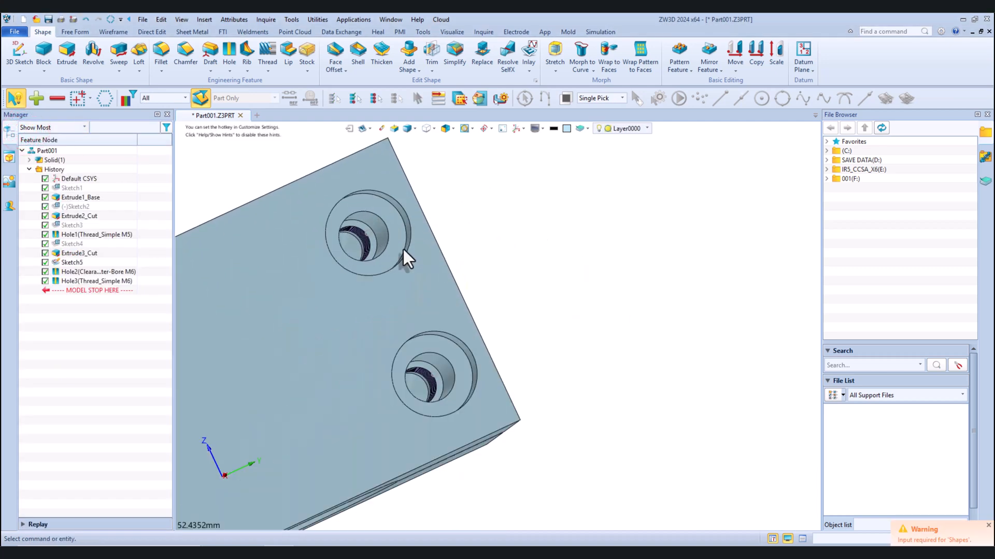
right_click(370, 236)
click(391, 258)
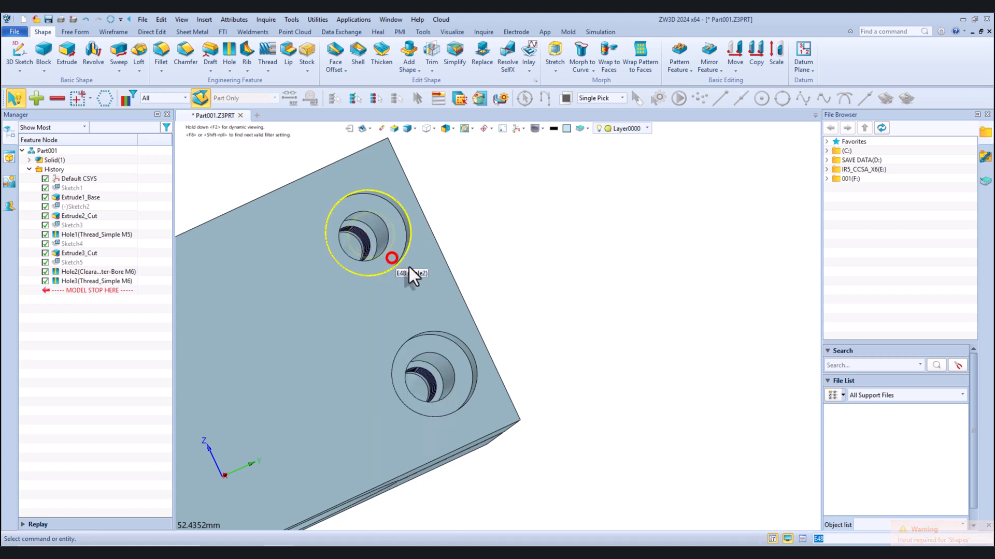
Save the part under the file name 001-Guide Block
scroll(510, 264, down, 10)
right_drag(511, 265, 554, 297)
scroll(502, 267, up, 6)
right_drag(501, 267, 567, 210)
click(48, 19)
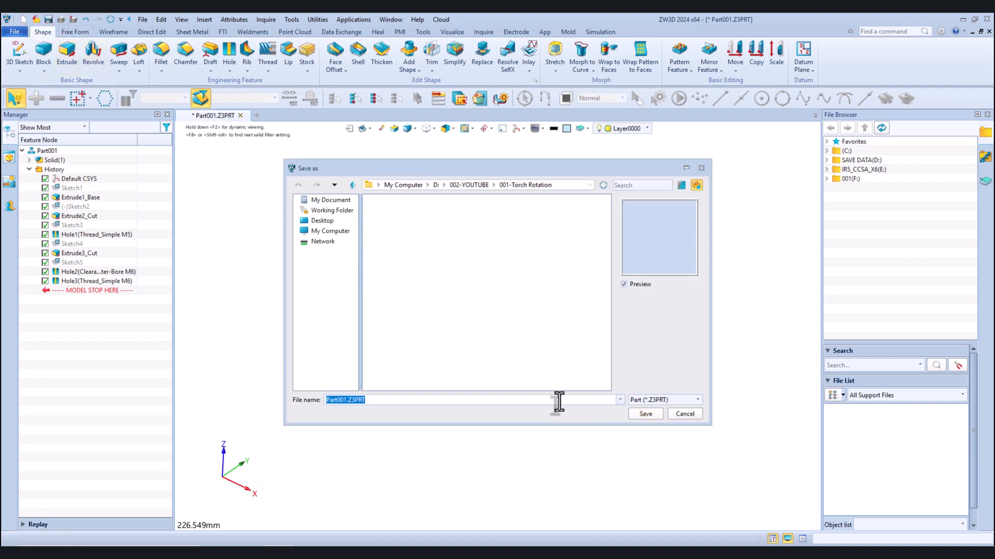
text(001-Guide Block)
click(639, 416)
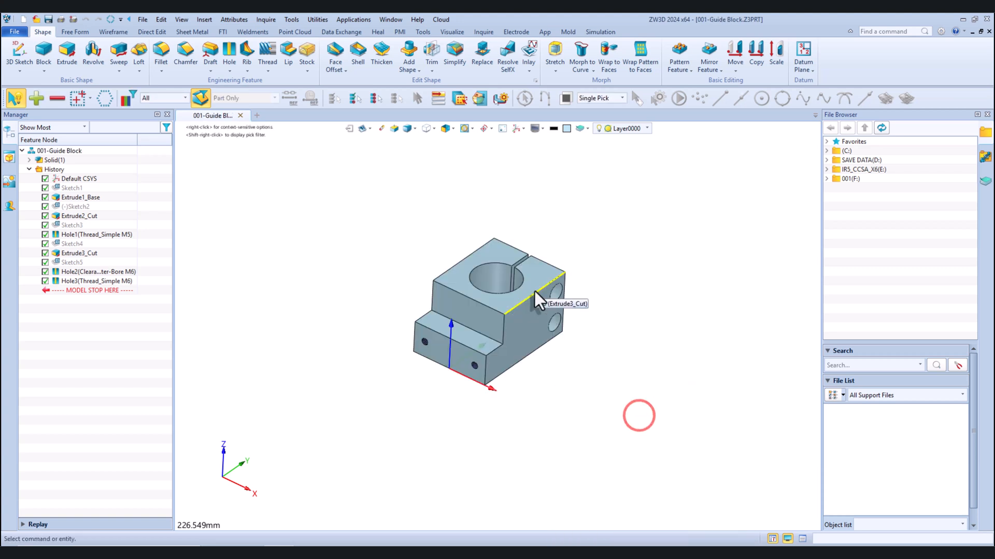
Create a 2D drawing of the part from the 002-Etiket A4 Hanbook 2025 template
click(360, 128)
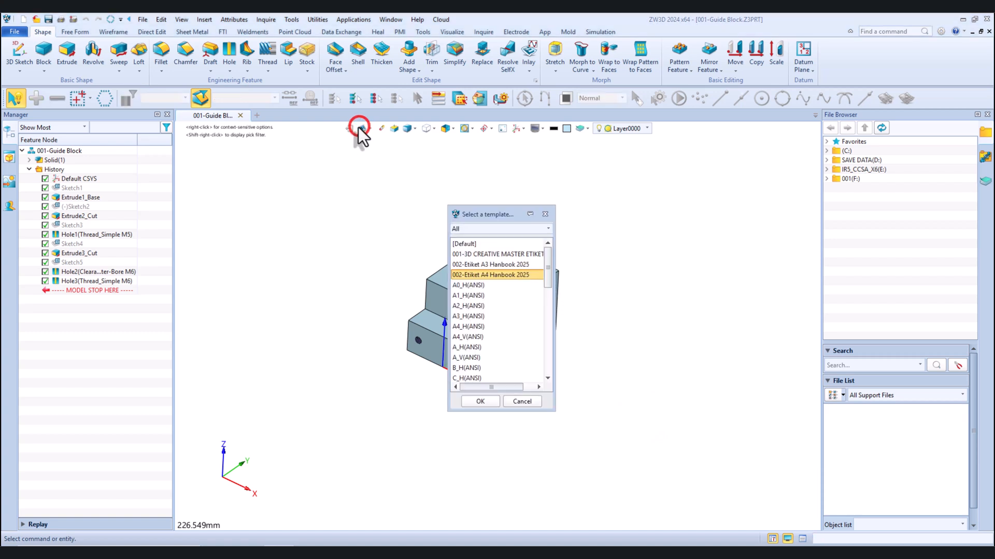
click(500, 274)
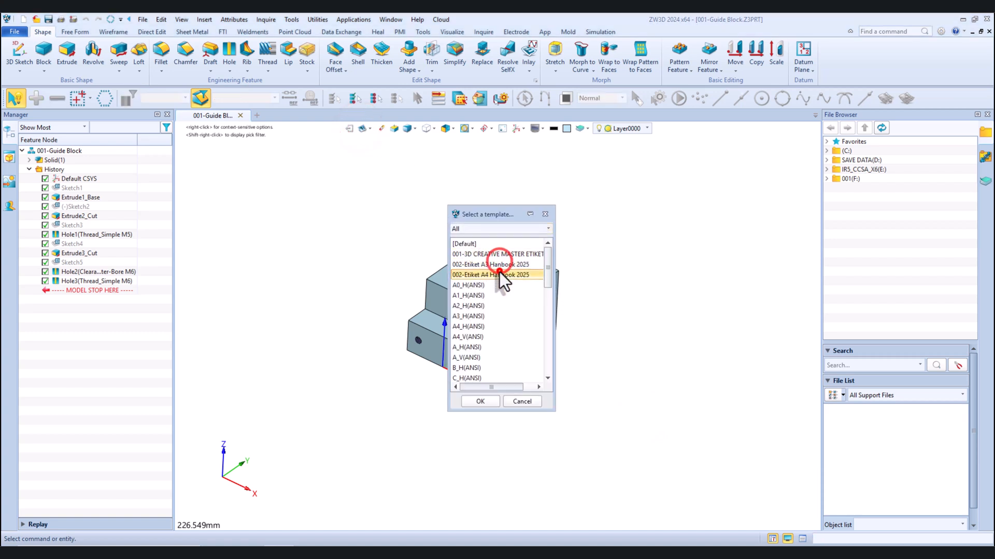
click(484, 403)
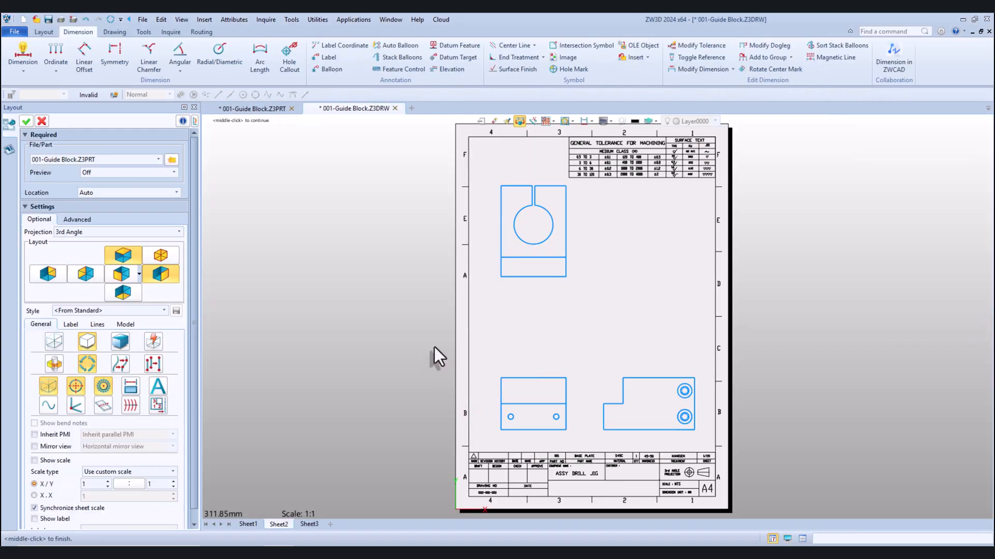
Add an isometric view to the third-angle view layout
scroll(523, 328, down, 3)
scroll(624, 322, up, 2)
click(168, 257)
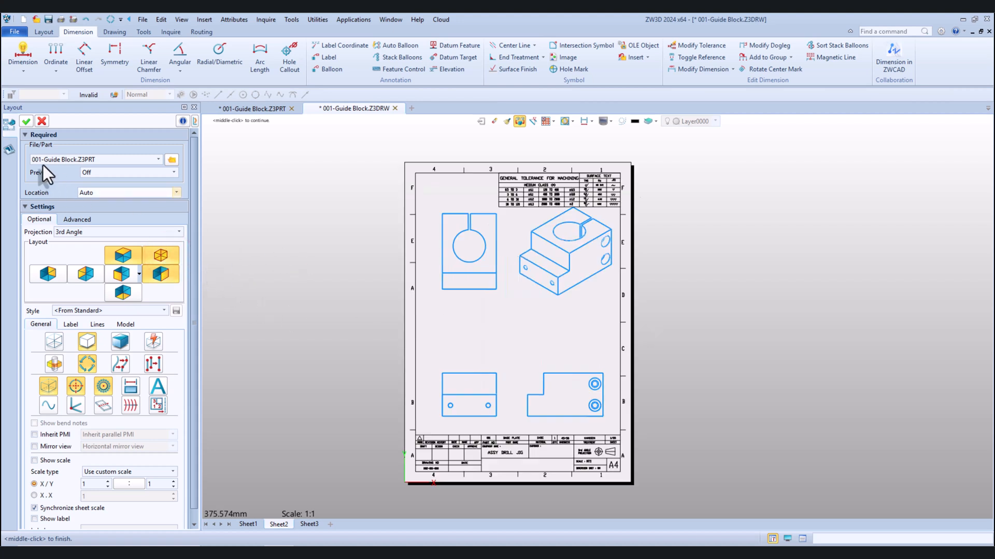
drag(191, 201, 195, 263)
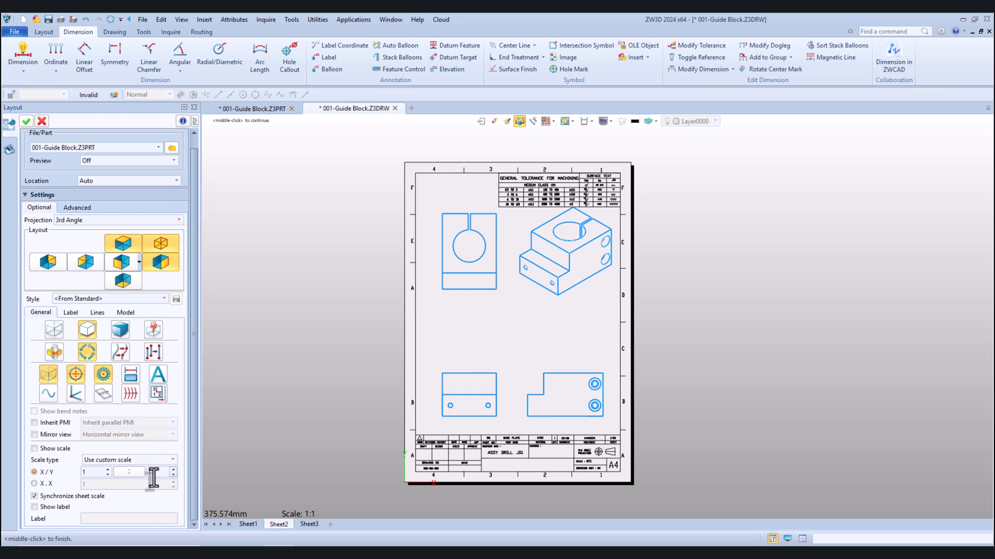
click(174, 475)
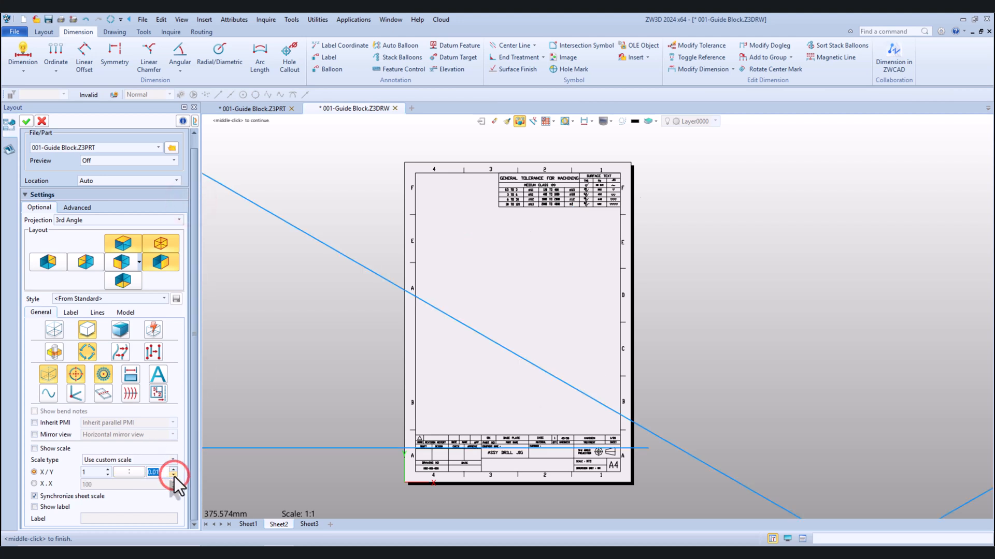
click(172, 468)
click(172, 469)
click(172, 468)
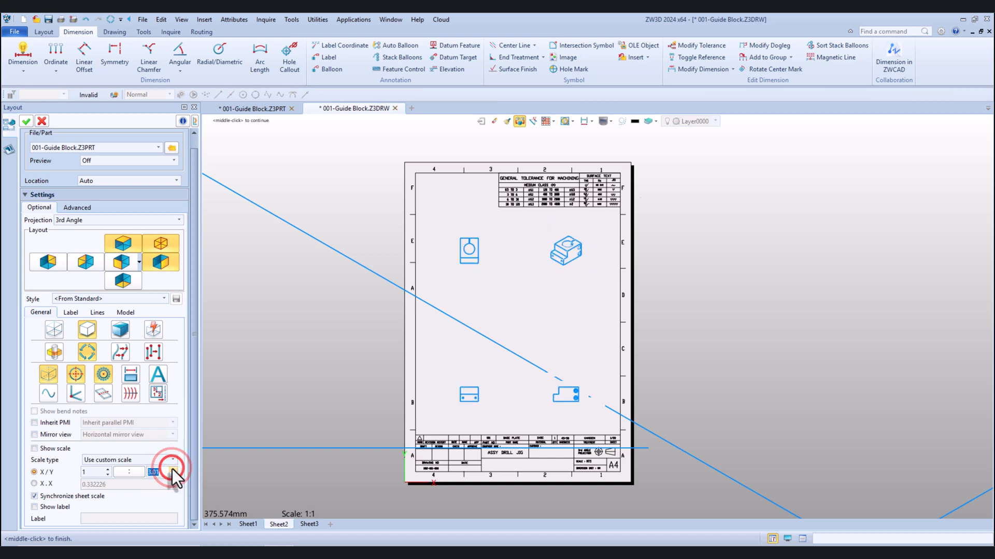
Set the custom view scale to 1:1.5 and place the layout views on the sheet
drag(160, 473, 126, 471)
text(1)
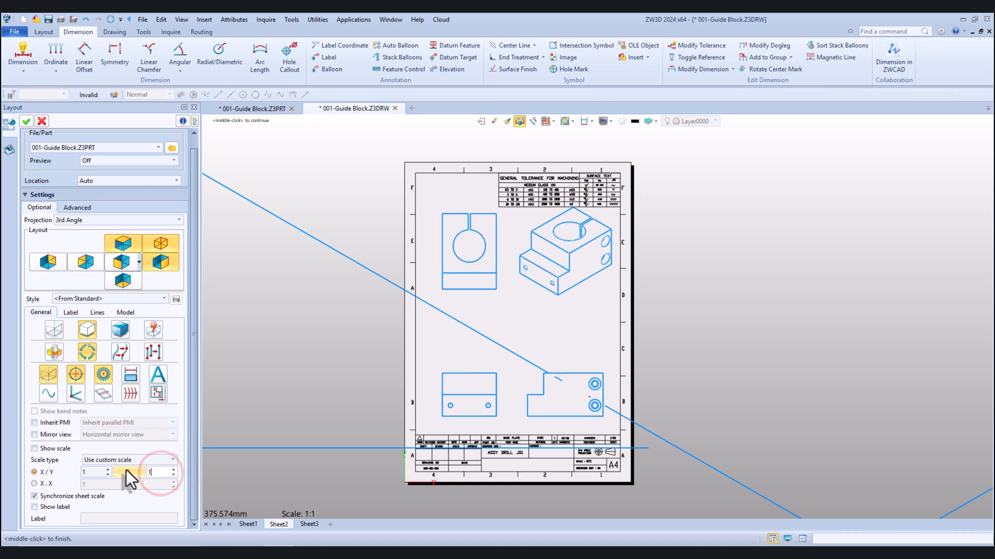
text(.5)
key(Return)
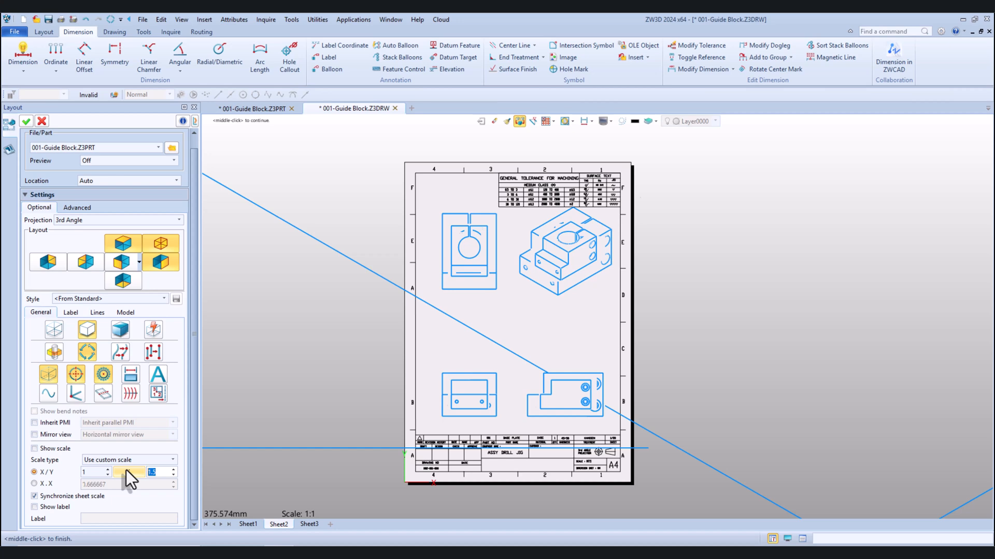
click(26, 123)
Shift the front view towards the sheet's left border, and move the side and top views closer to it
scroll(575, 419, up, 2)
scroll(467, 397, down, 1)
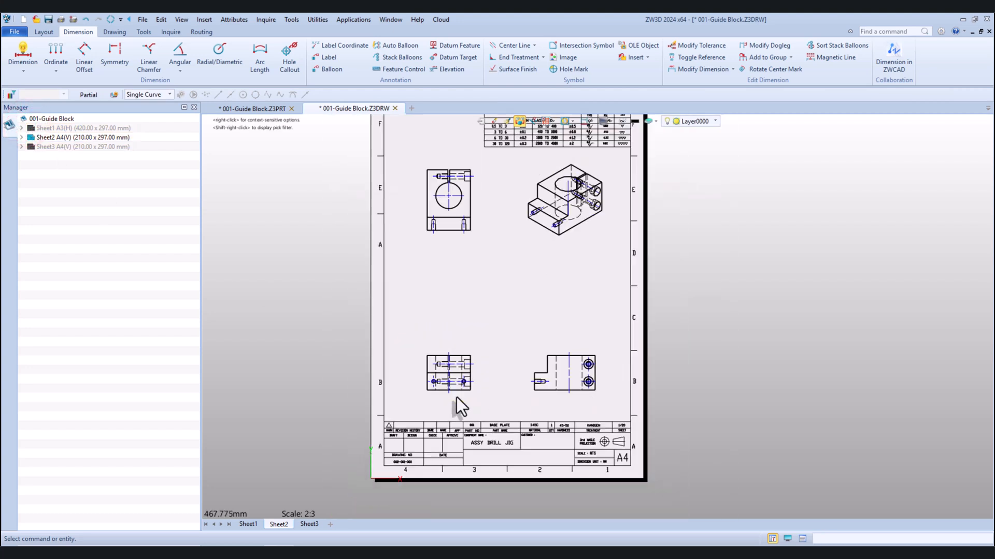
click(440, 396)
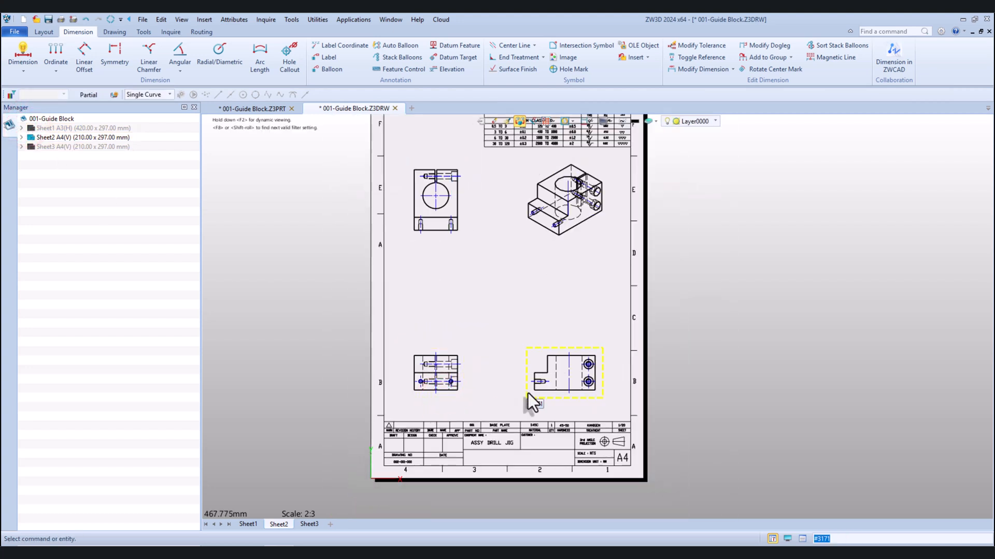
click(506, 393)
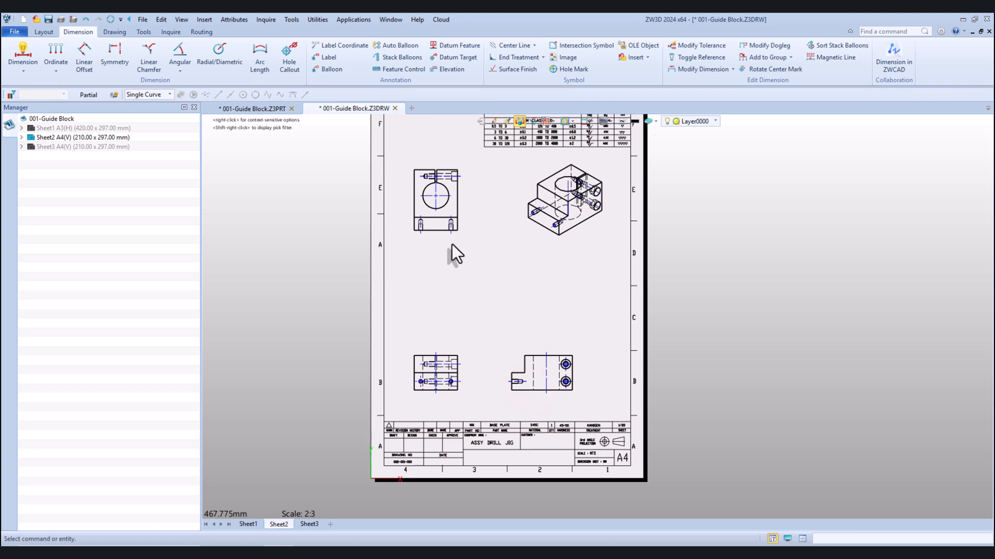
drag(453, 242, 457, 288)
Turn off the hidden lines and center lines in the isometric view
right_click(586, 231)
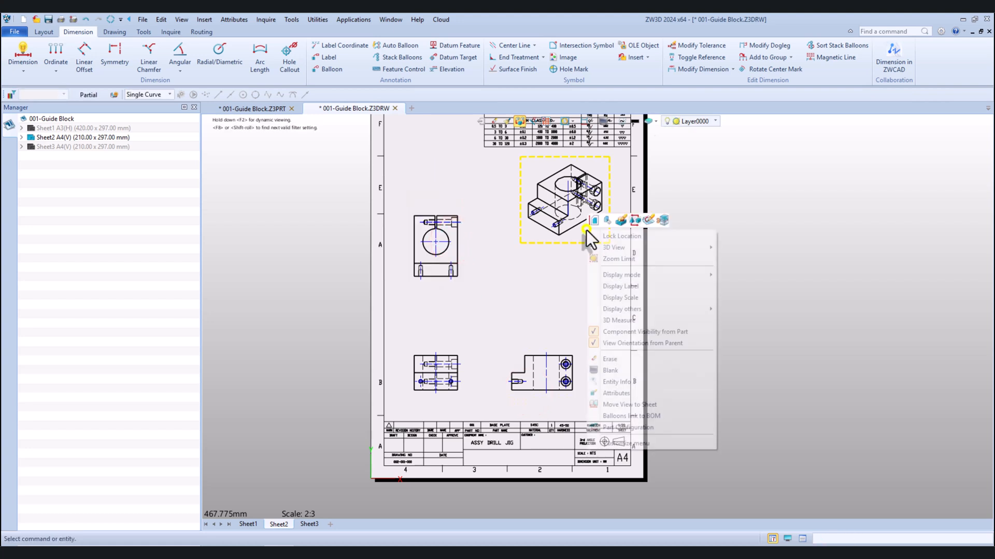
click(626, 309)
click(755, 312)
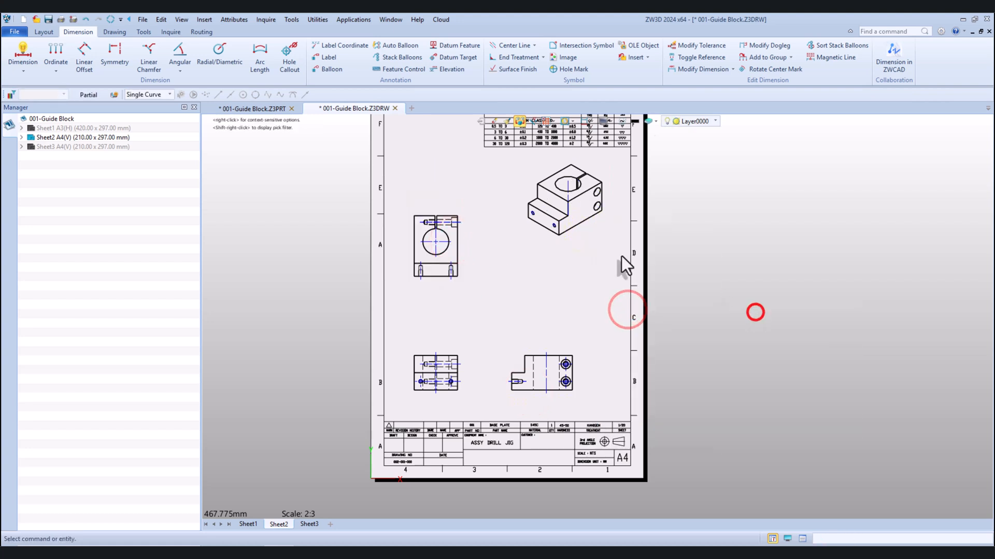
right_click(586, 238)
click(656, 316)
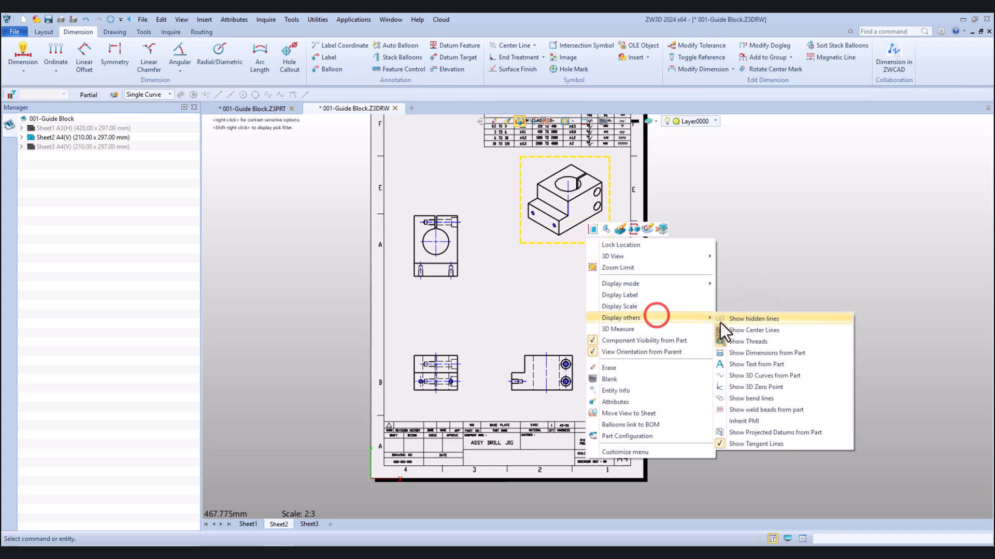
click(723, 330)
Turn off the hidden lines in the front view
scroll(551, 243, up, 2)
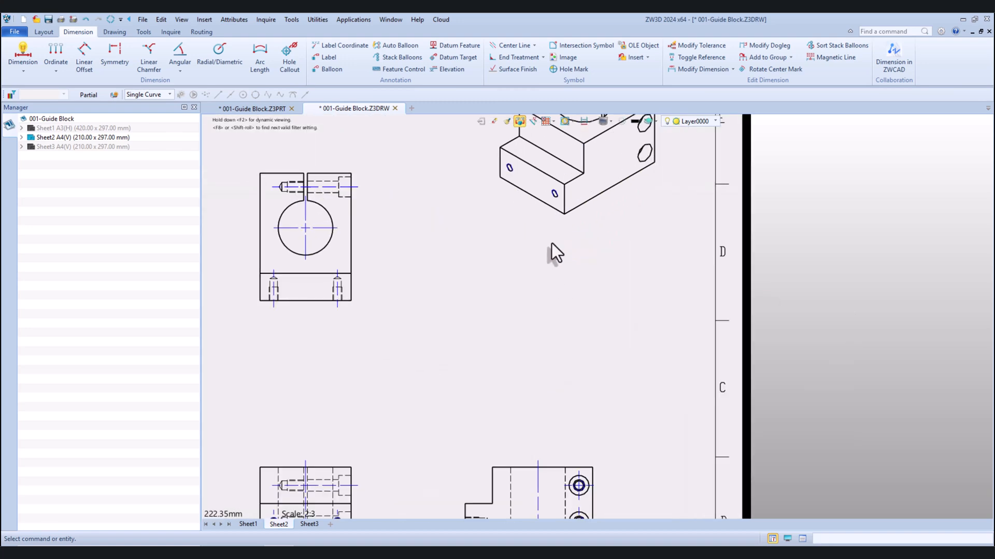
scroll(553, 246, down, 3)
scroll(484, 360, up, 2)
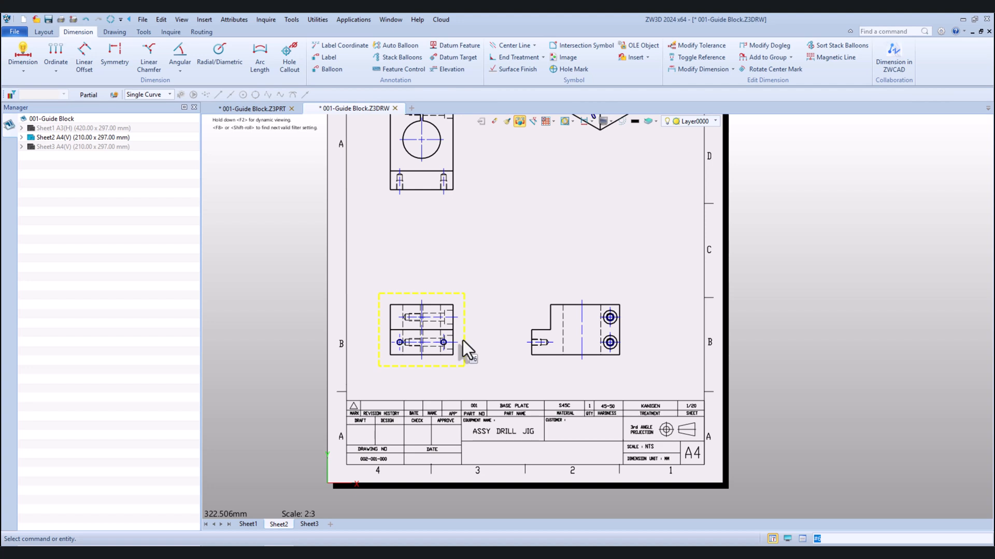
right_click(462, 341)
click(528, 420)
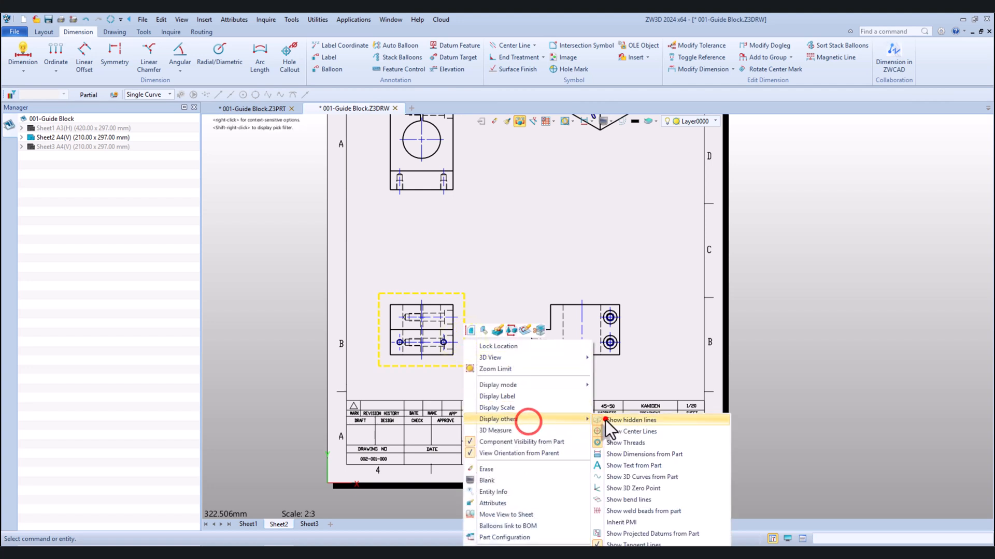
click(605, 421)
scroll(441, 331, down, 3)
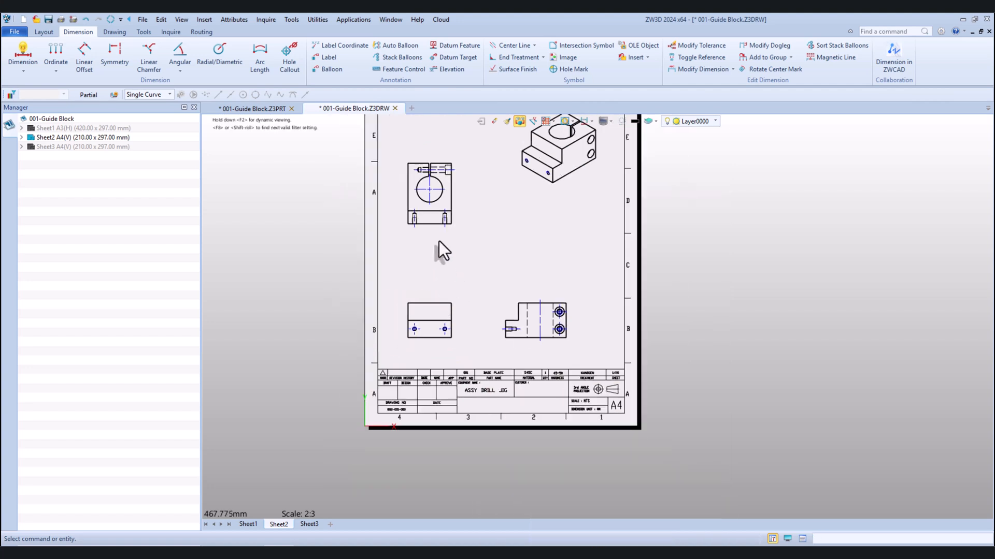
Dimension the overall height of the front view, placing the dimension to the left of the view
scroll(445, 251, up, 2)
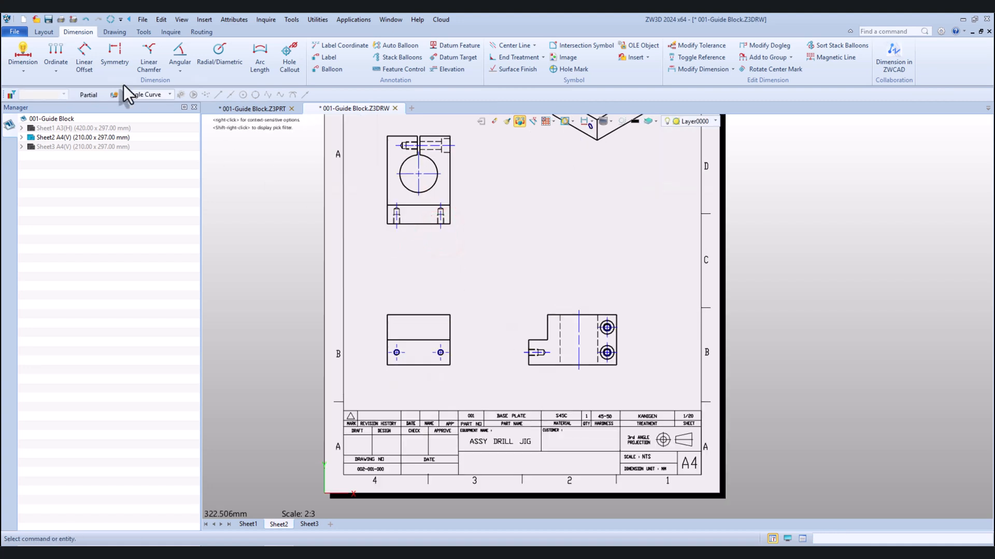
click(18, 44)
scroll(416, 356, up, 3)
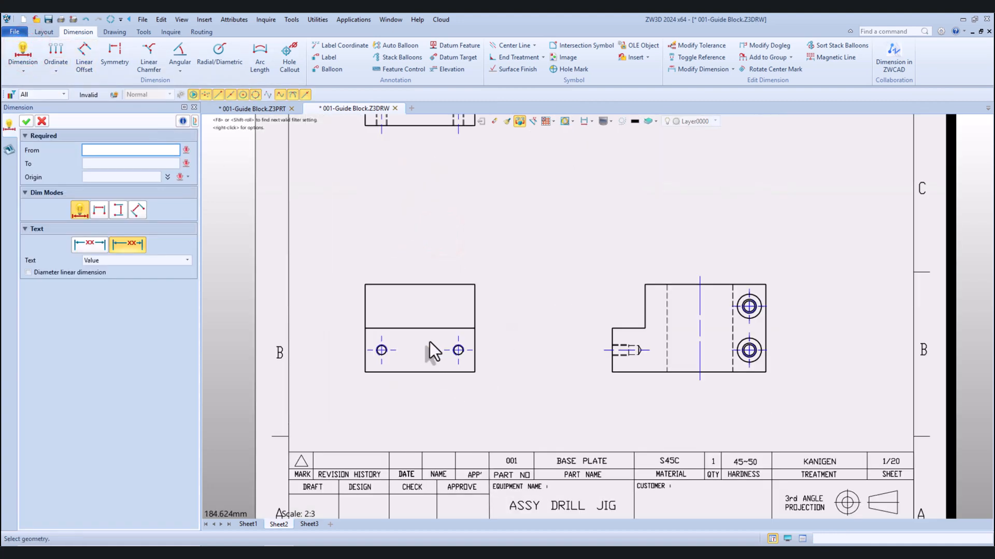
click(450, 285)
click(443, 373)
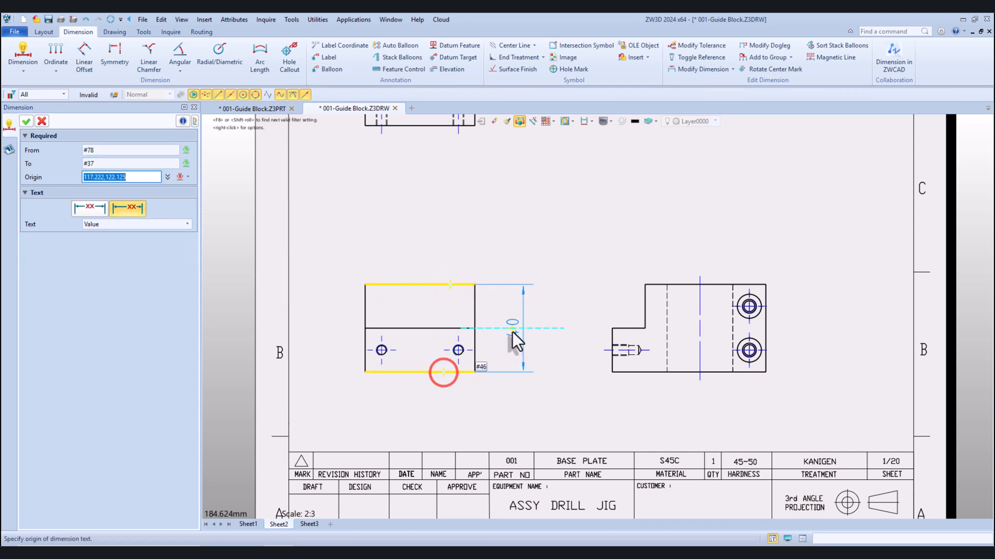
click(308, 331)
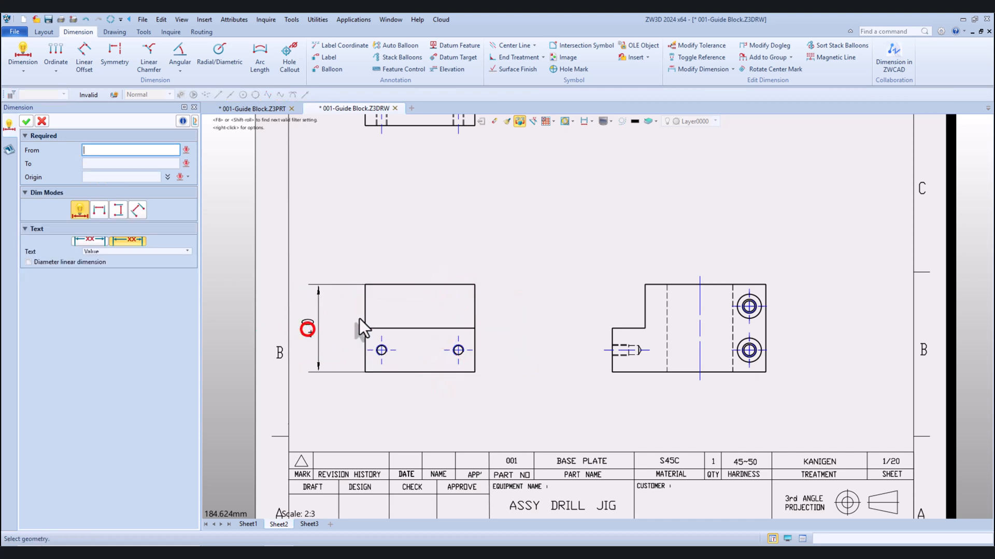
Dimension the height of the lower step in the front view, between the overall height dimension and the view
click(376, 329)
click(394, 372)
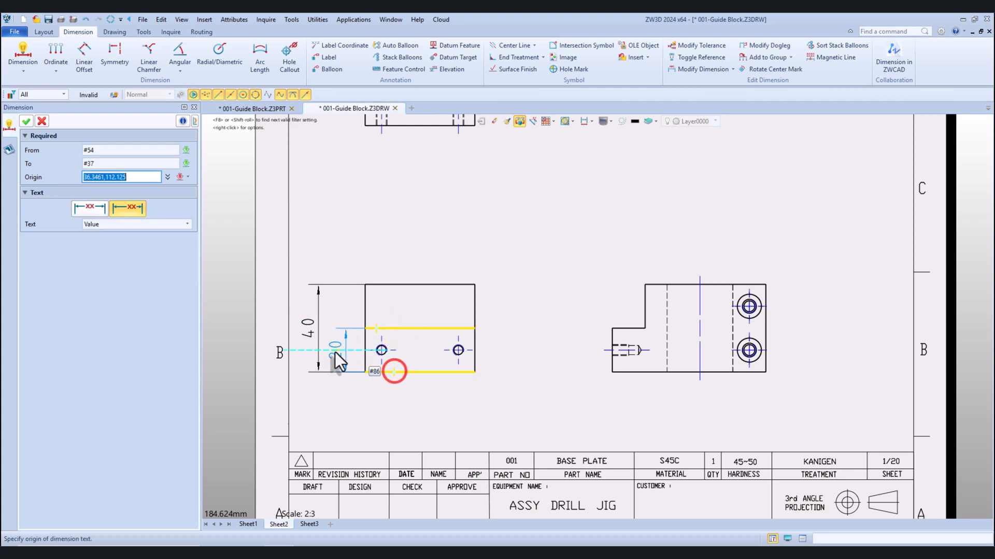
click(335, 354)
Dimension the vertical distance from the front view's bottom edge to the left hole's center, placing it left of the view
click(422, 372)
scroll(449, 365, up, 2)
click(461, 348)
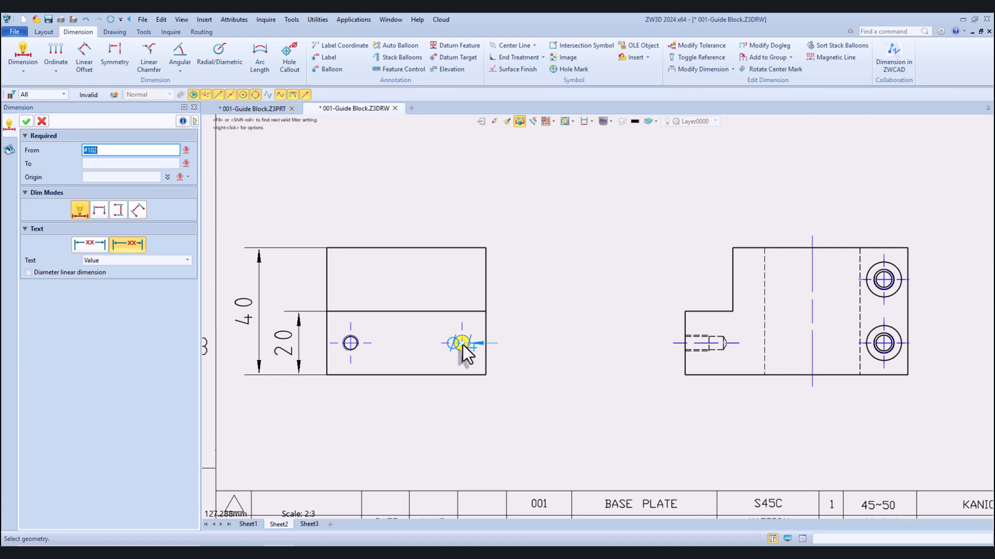
scroll(463, 345, down, 2)
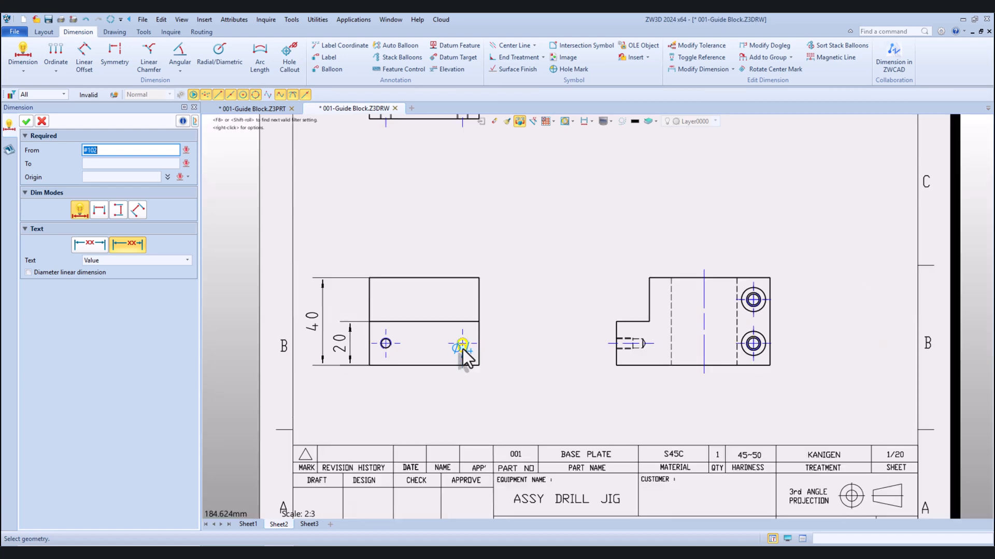
scroll(350, 358, up, 3)
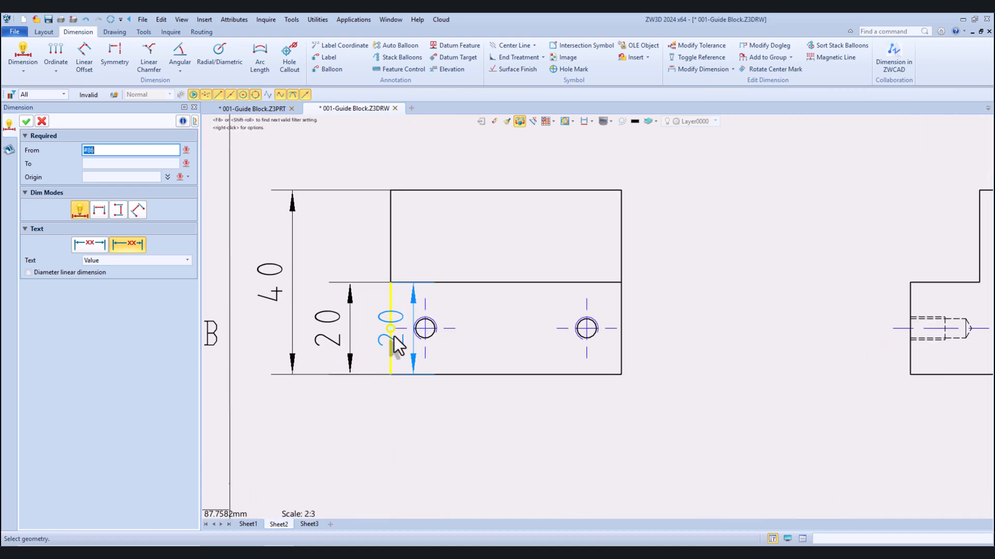
scroll(420, 330, down, 3)
scroll(419, 330, up, 3)
click(426, 329)
click(426, 376)
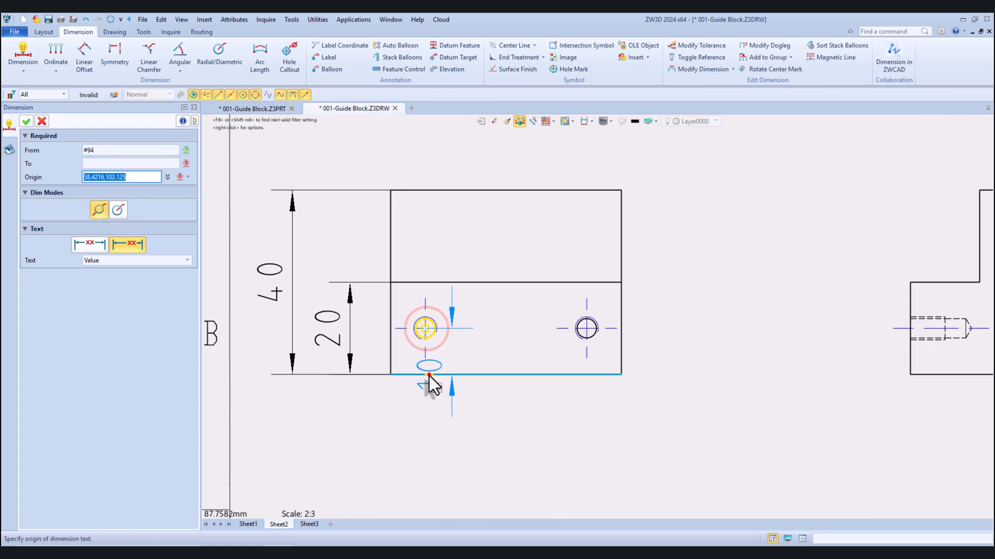
click(364, 341)
Dimension the center-to-center distance between the two holes, placing it below the front view
scroll(364, 342, down, 2)
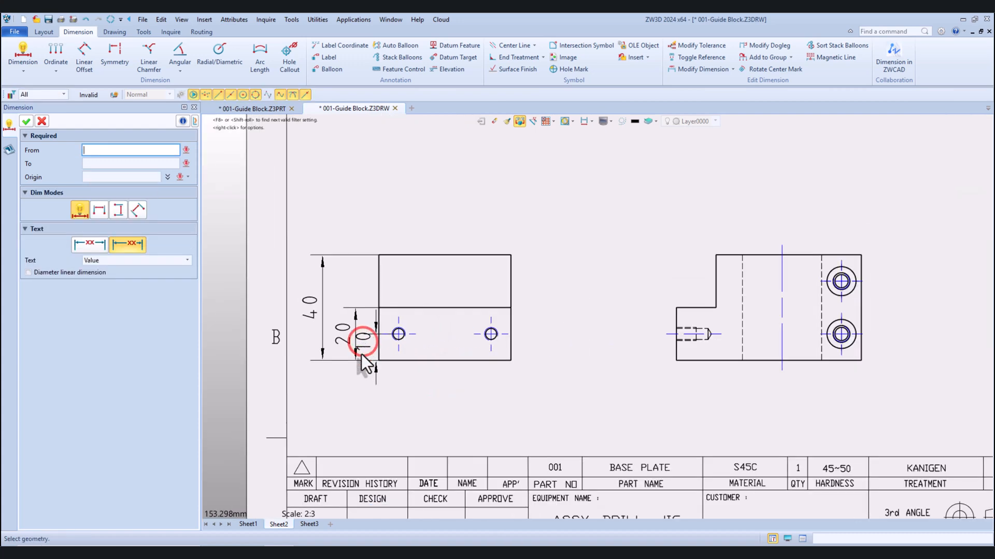
click(398, 334)
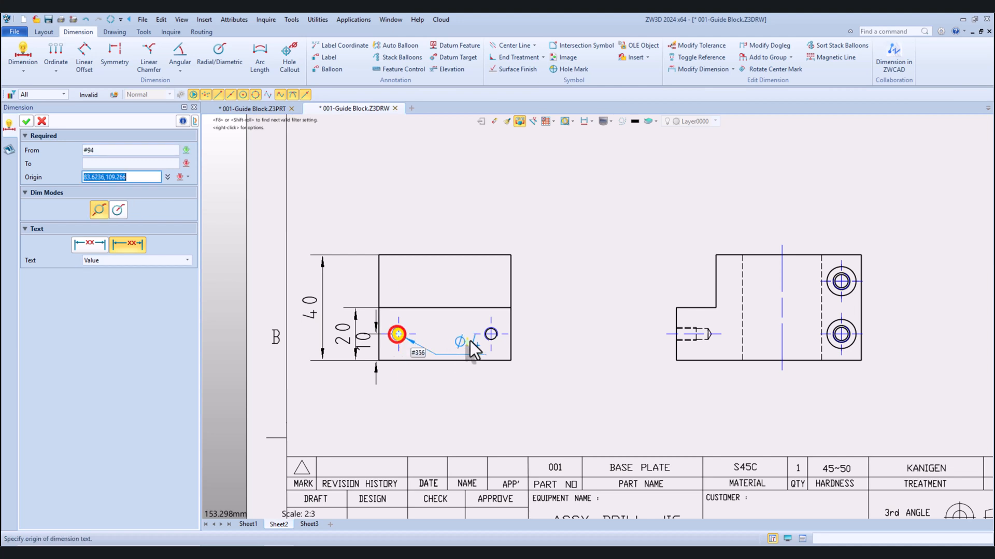
click(490, 335)
click(440, 387)
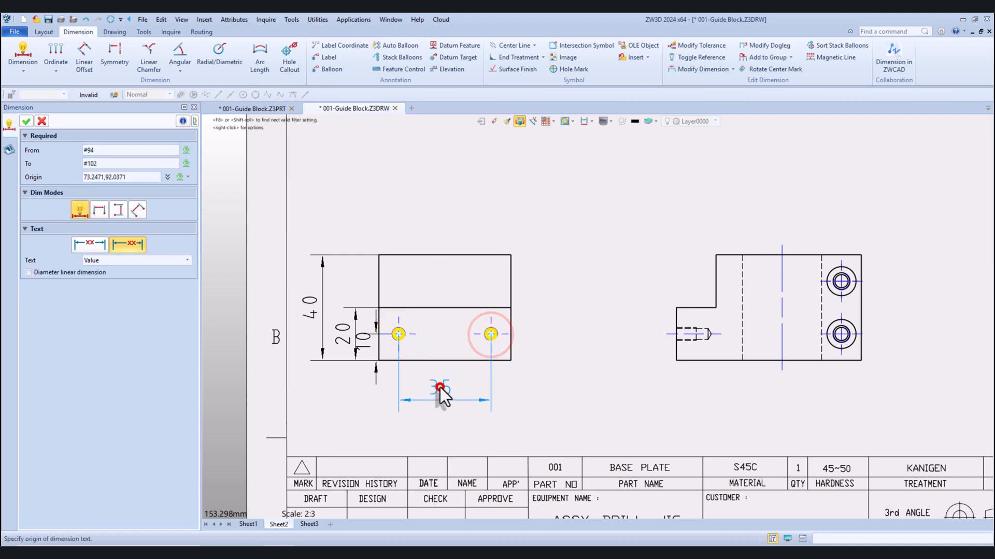
Dimension the horizontal distance from the front view's left edge to the left hole, in line with the hole spacing dimension
scroll(386, 346, up, 2)
click(374, 338)
click(408, 326)
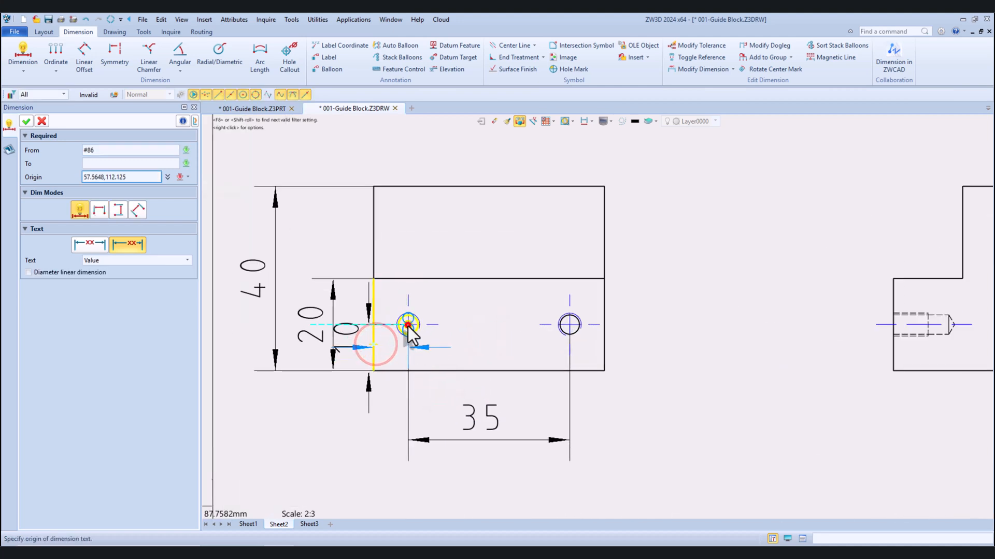
scroll(390, 373, down, 2)
click(393, 384)
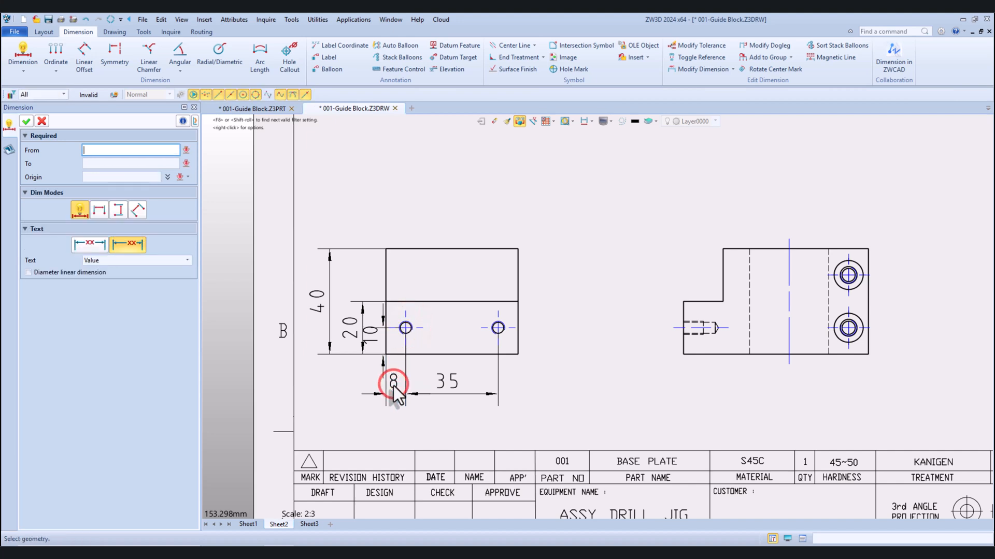
key(Escape)
Reduce the text height of the active dimension styles in the Style Manager and apply the change
click(234, 23)
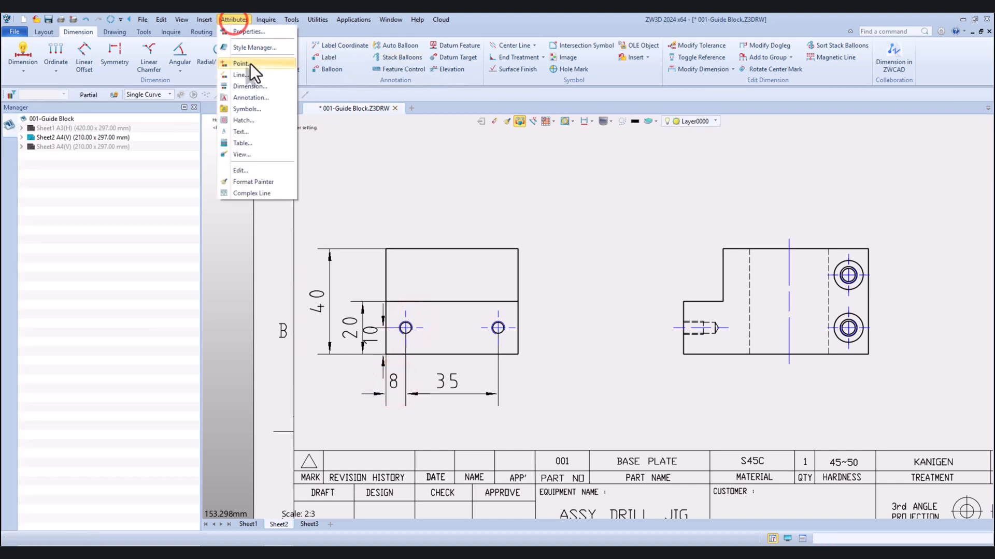
click(255, 47)
drag(400, 194, 400, 243)
scroll(348, 247, up, 2)
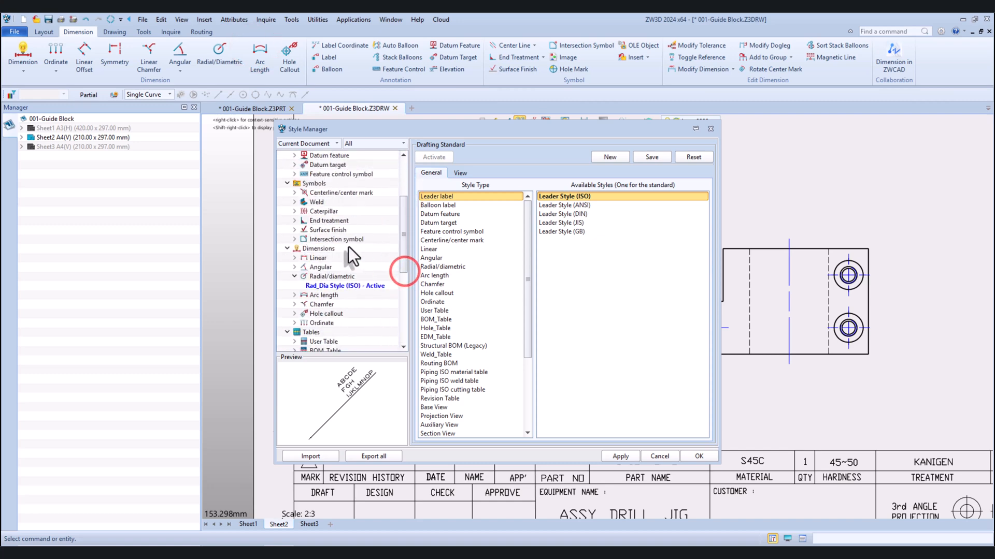
click(319, 249)
click(502, 171)
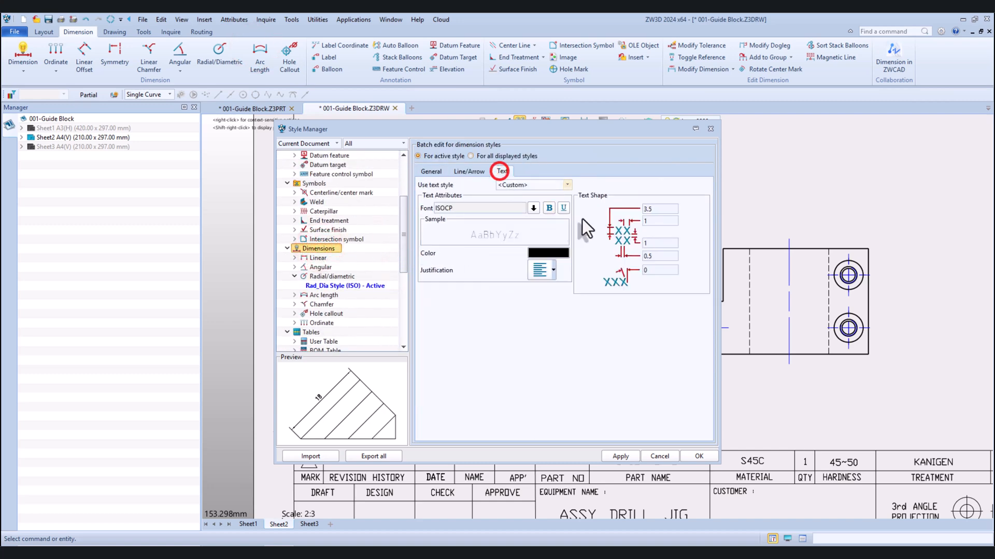
click(652, 209)
text(2)
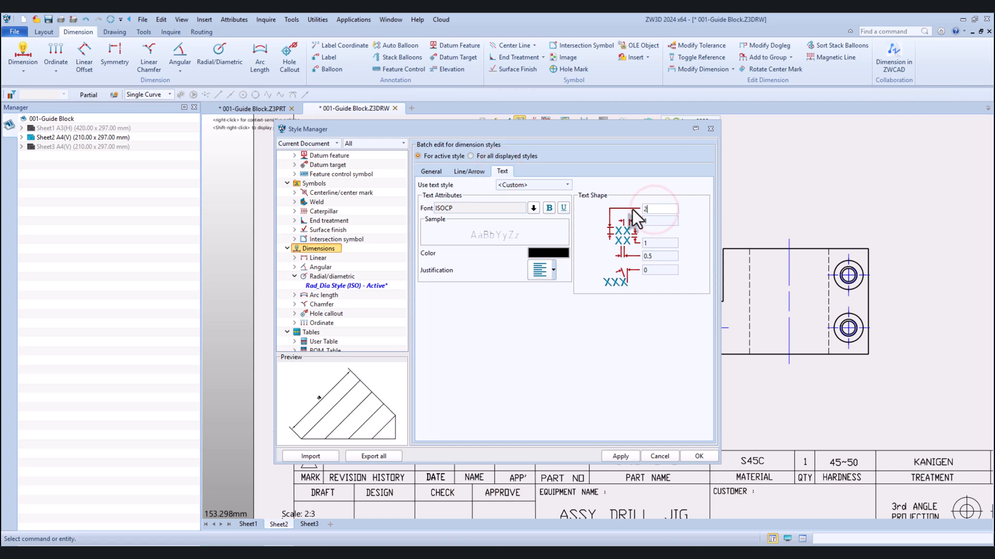
click(620, 457)
click(698, 456)
Change the front view's vertical hole-position dimension to outside arrows joined by a dimension line
scroll(393, 362, up, 3)
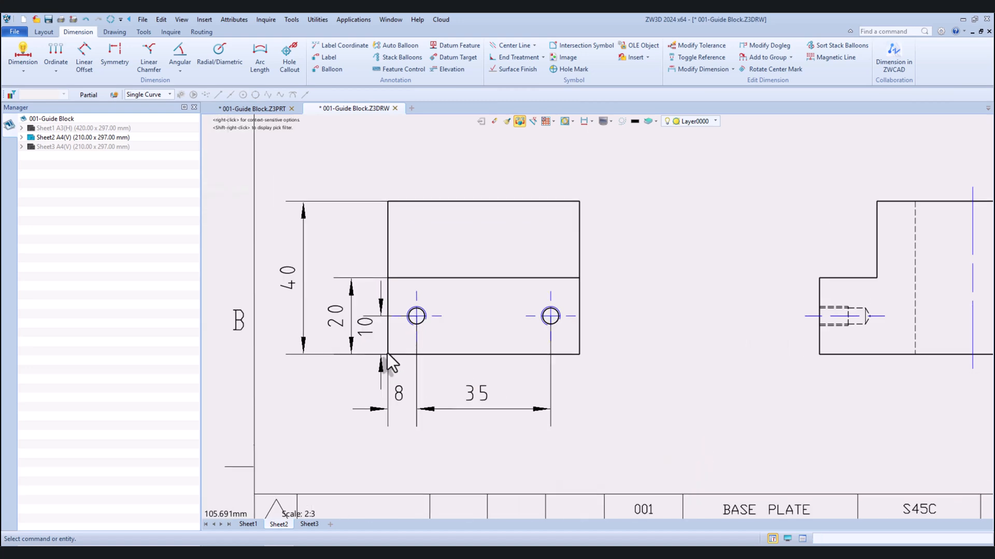
scroll(382, 334, down, 3)
scroll(377, 337, up, 3)
double_click(370, 328)
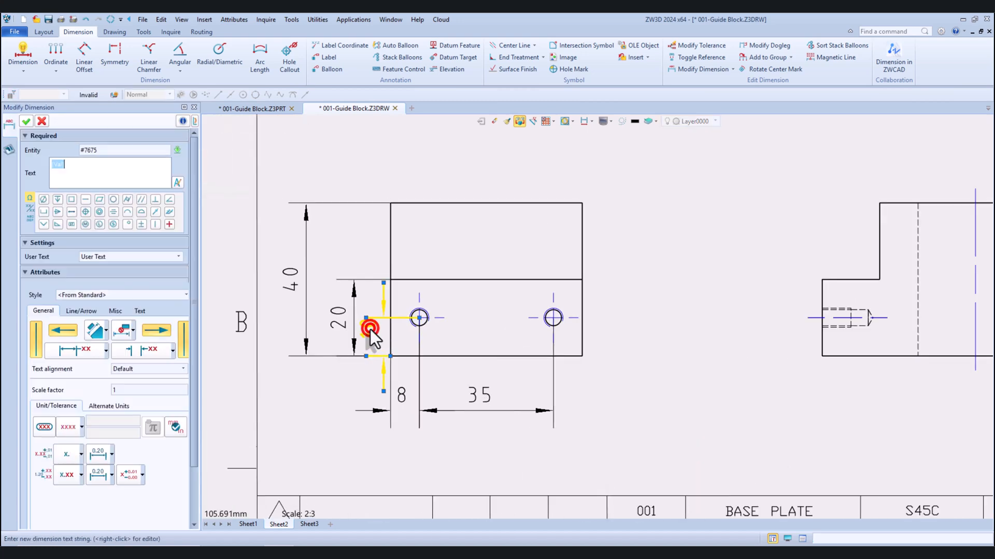
click(132, 351)
click(138, 383)
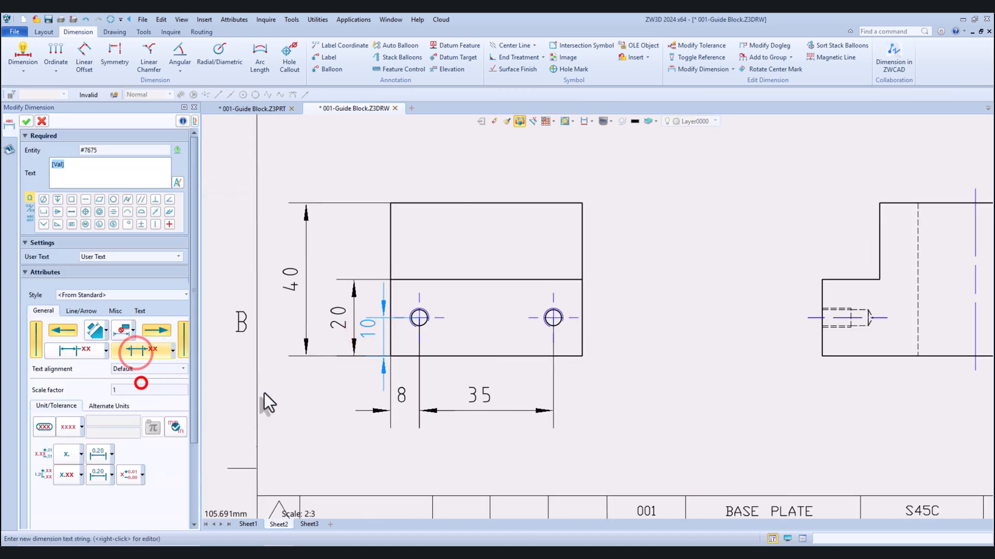
click(370, 340)
click(26, 121)
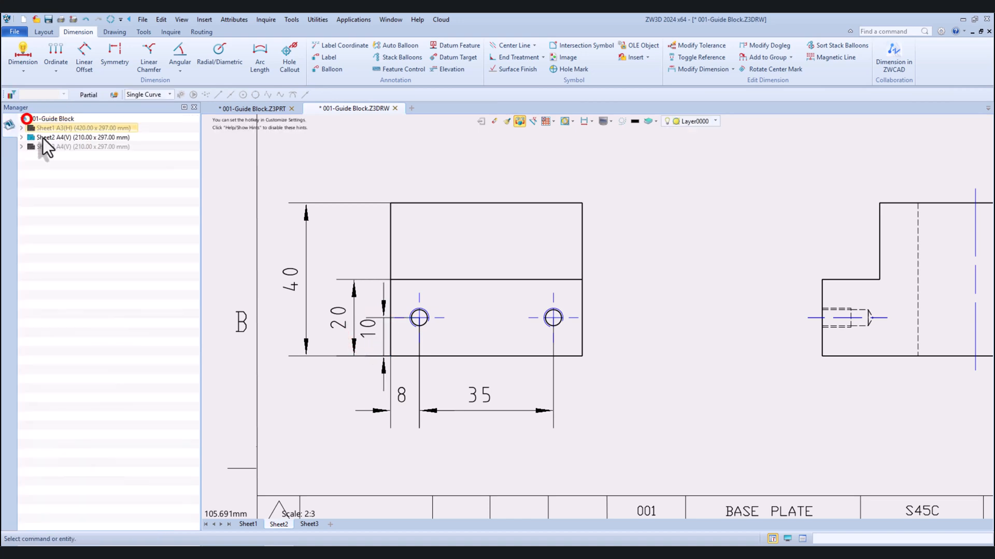
Remove the front view's step height dimension and move the vertical hole-position dimension outward into its place
scroll(290, 243, down, 3)
drag(321, 291, 313, 287)
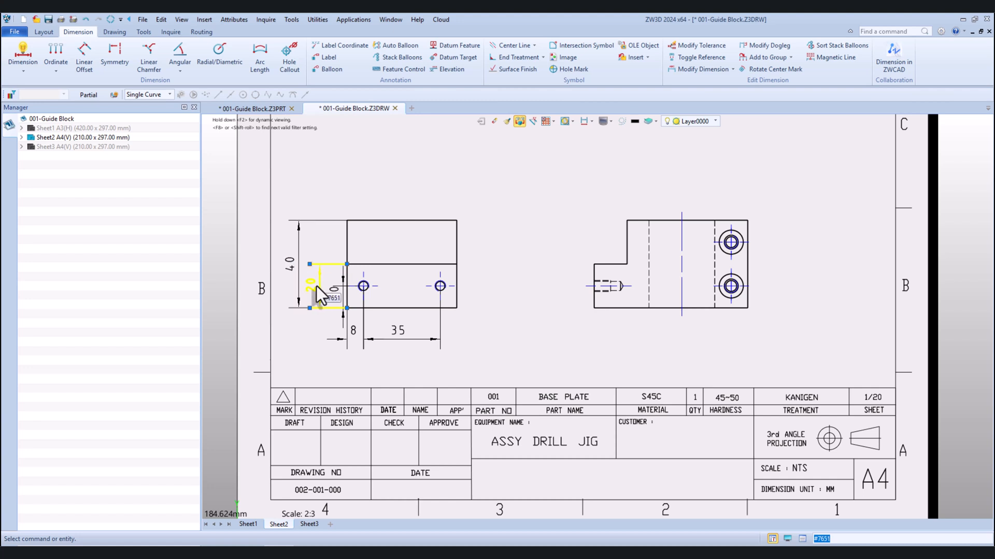
drag(316, 286, 316, 298)
Change the horizontal edge-to-hole dimension below the front view to outside arrows joined by a dimension line
double_click(351, 333)
click(151, 354)
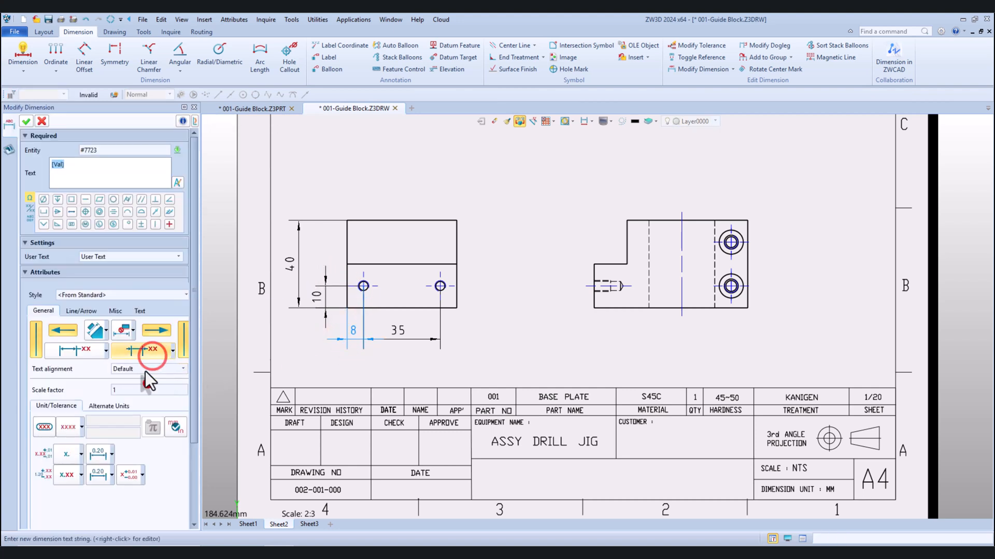
click(26, 122)
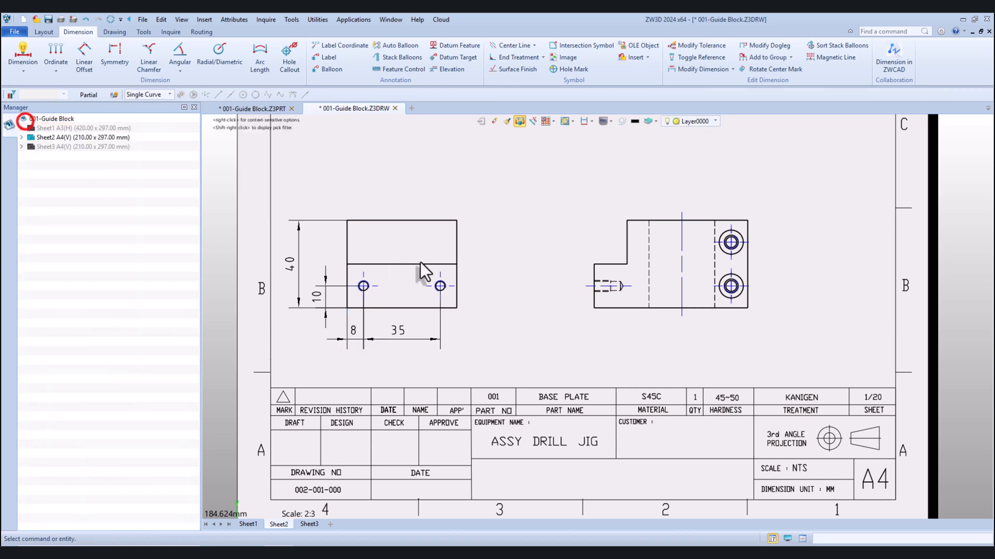
Add an M5 thread dimension to the right hole of the front view, with its text above and right of the hole
click(23, 54)
scroll(448, 285, up, 3)
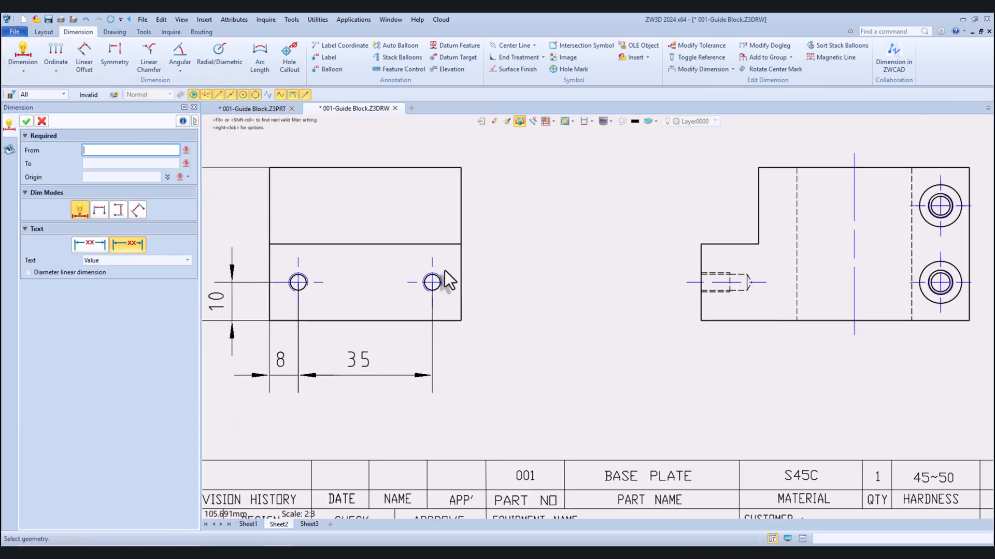
scroll(449, 282, down, 3)
click(456, 281)
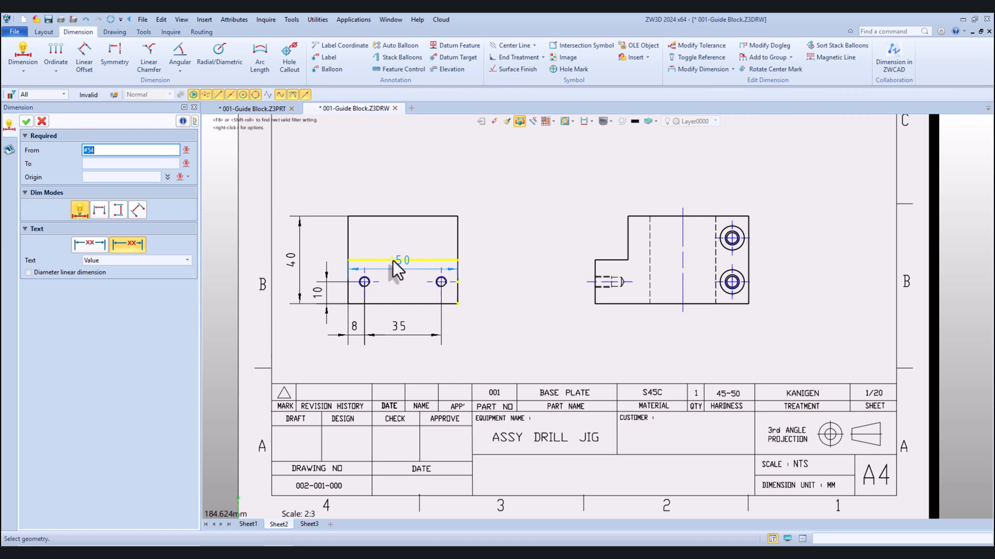
scroll(455, 275, up, 3)
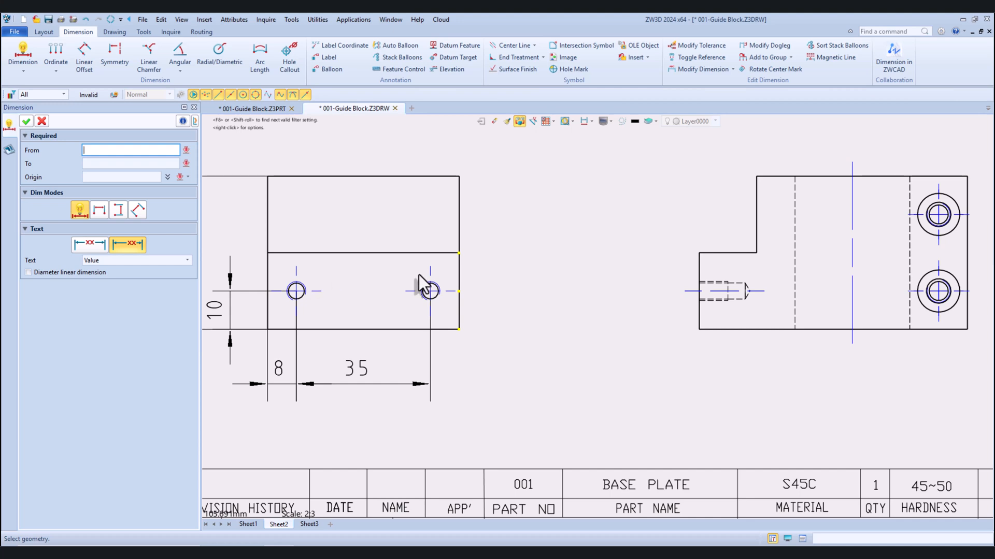
click(436, 281)
click(438, 283)
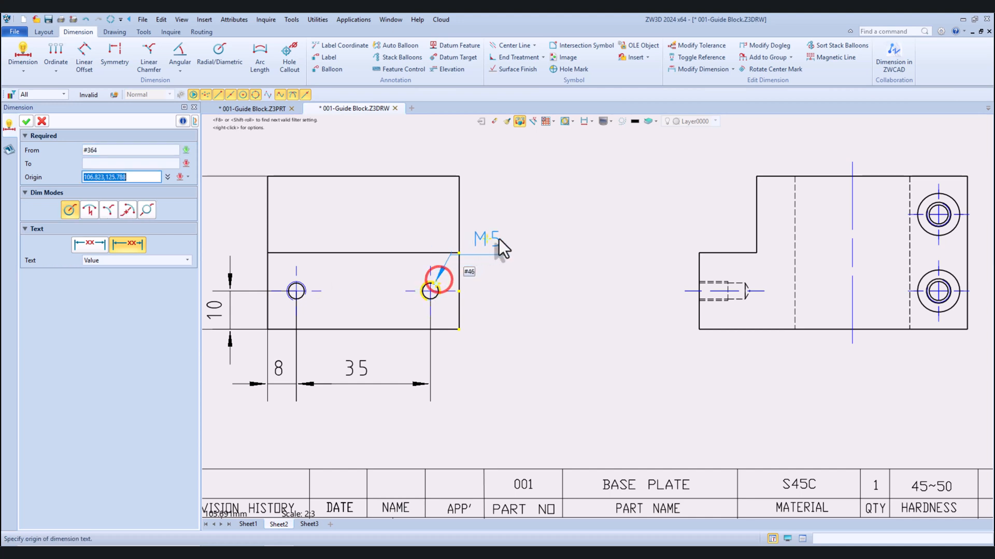
click(507, 217)
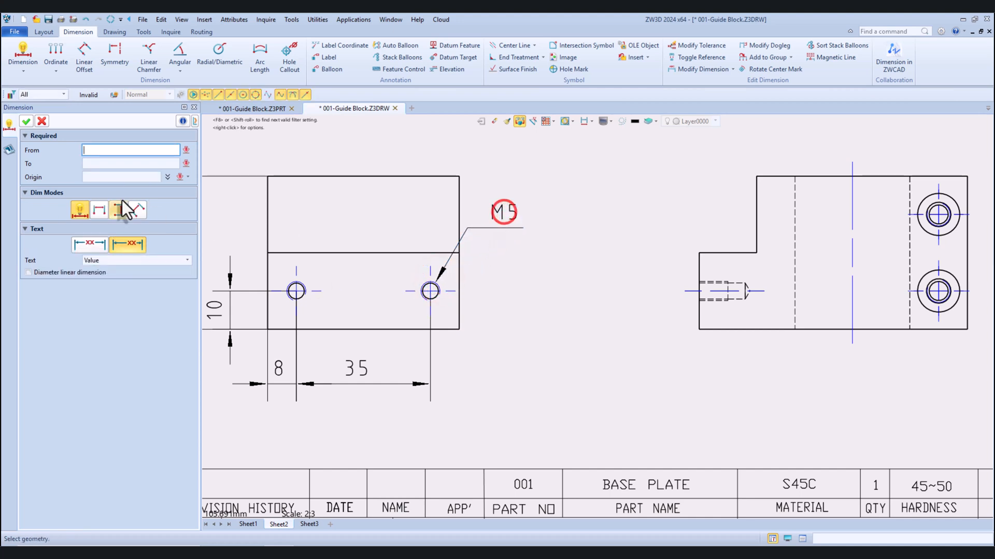
click(26, 121)
Change the front view's M5 thread dimension text to "2-M5 Depth 12" and move it clear of the view's outline
double_click(510, 214)
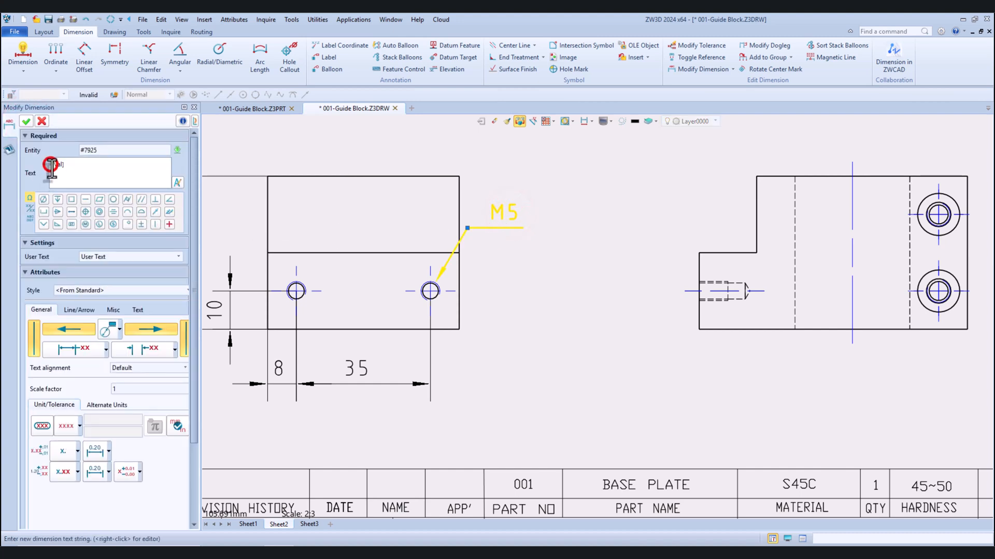
text(2-)
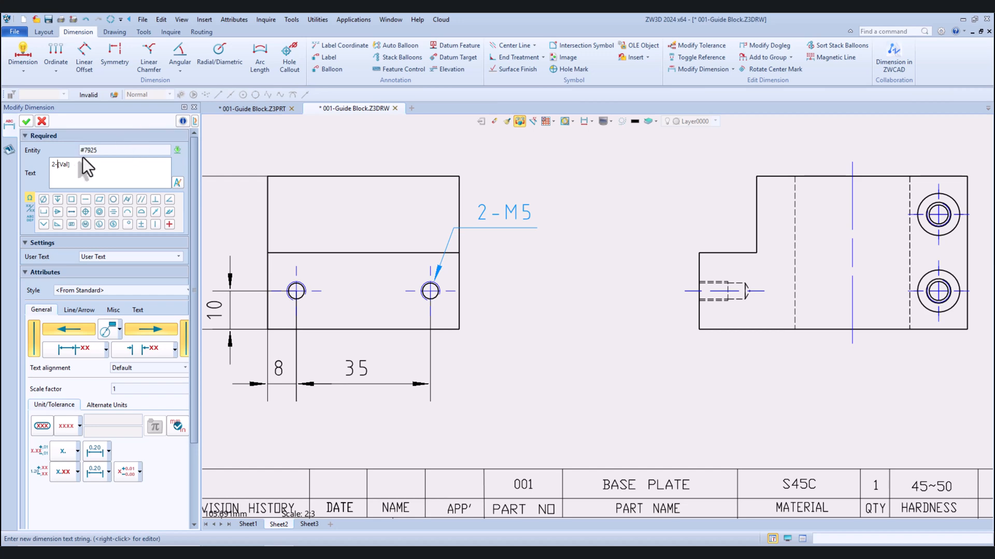
click(83, 164)
text(DEPTH)
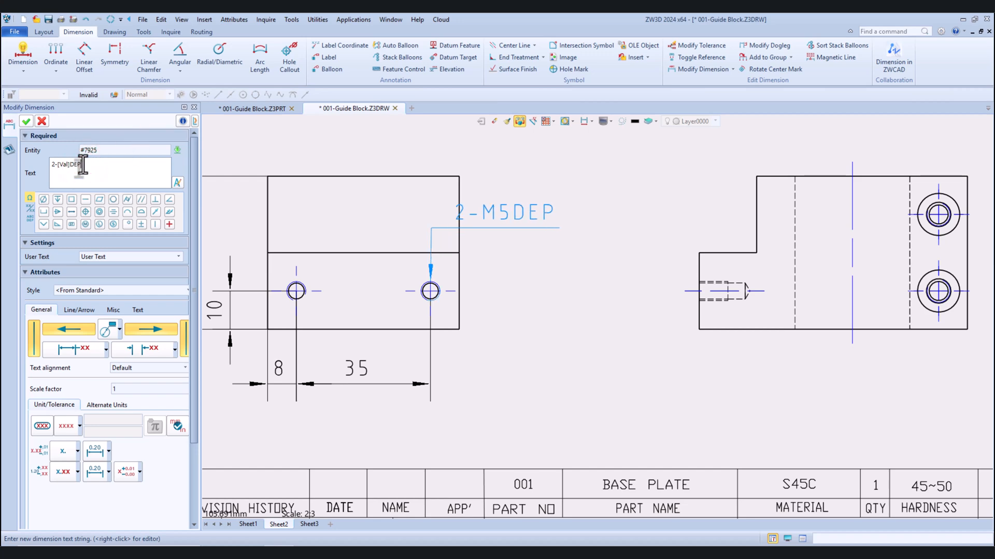
key(BackSpace)
key(BackSpace)
key(BackSpace)
key(BackSpace)
text(epth)
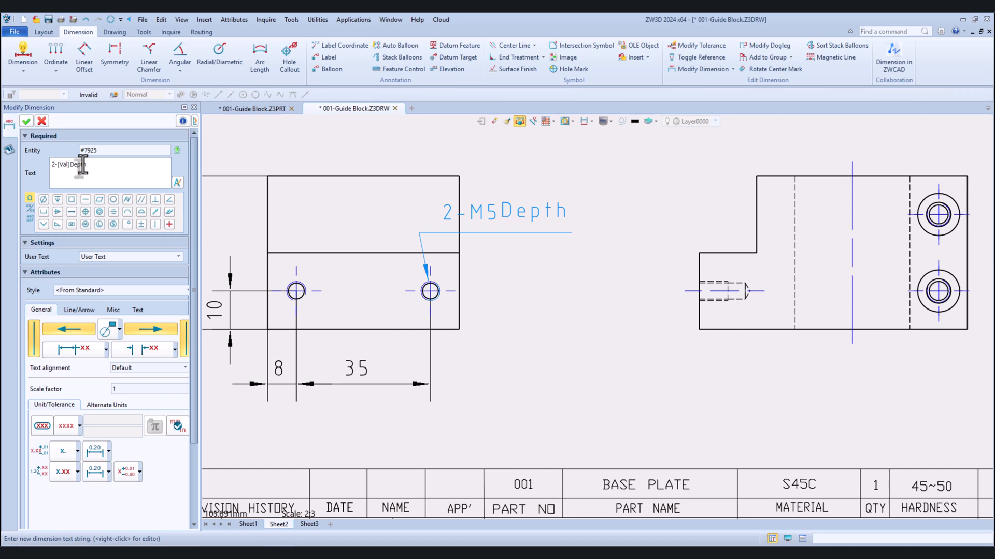
text( 12)
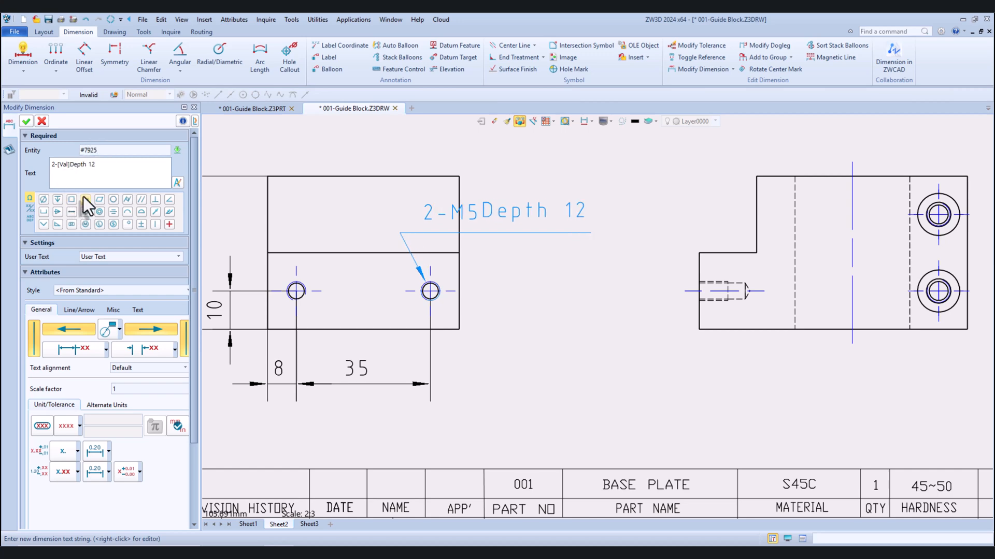
click(69, 164)
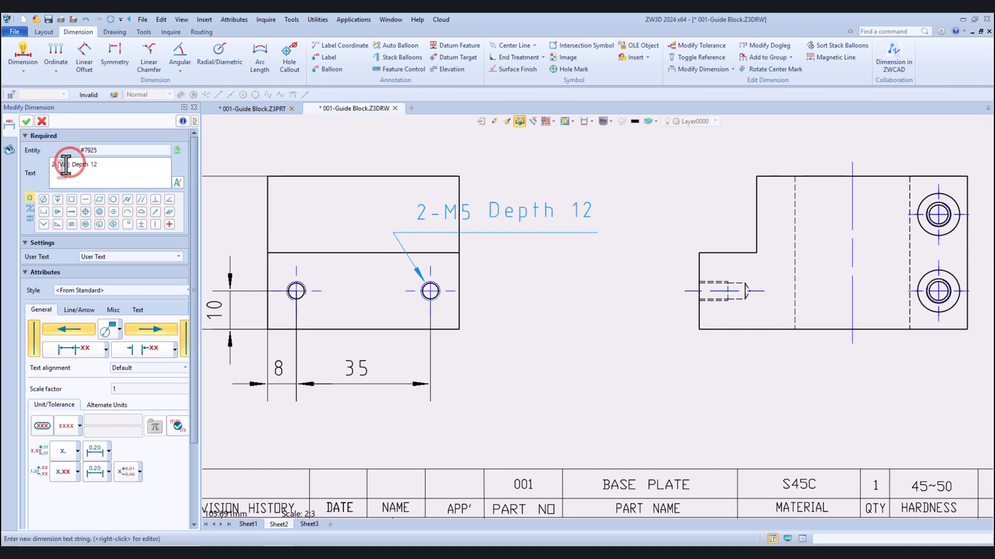
click(27, 121)
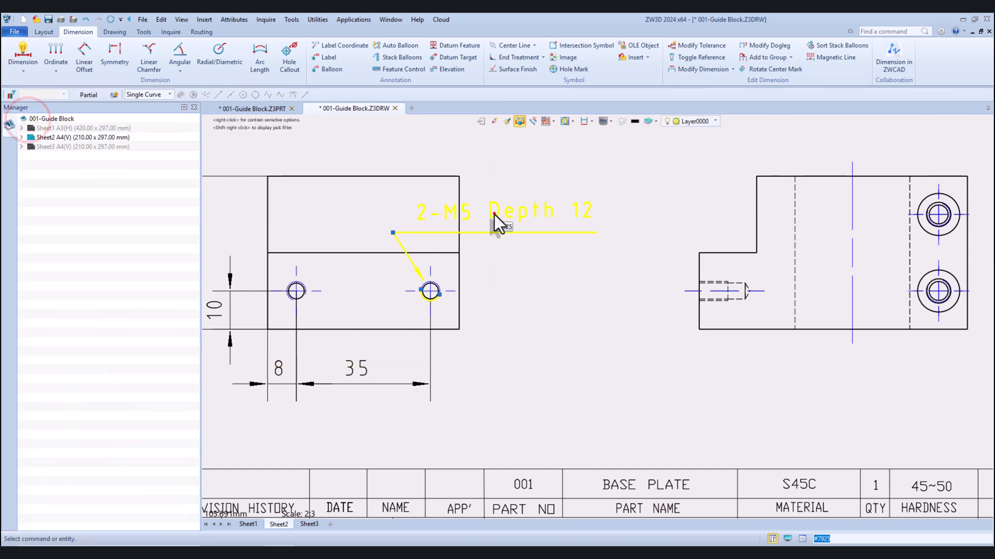
click(494, 214)
click(575, 203)
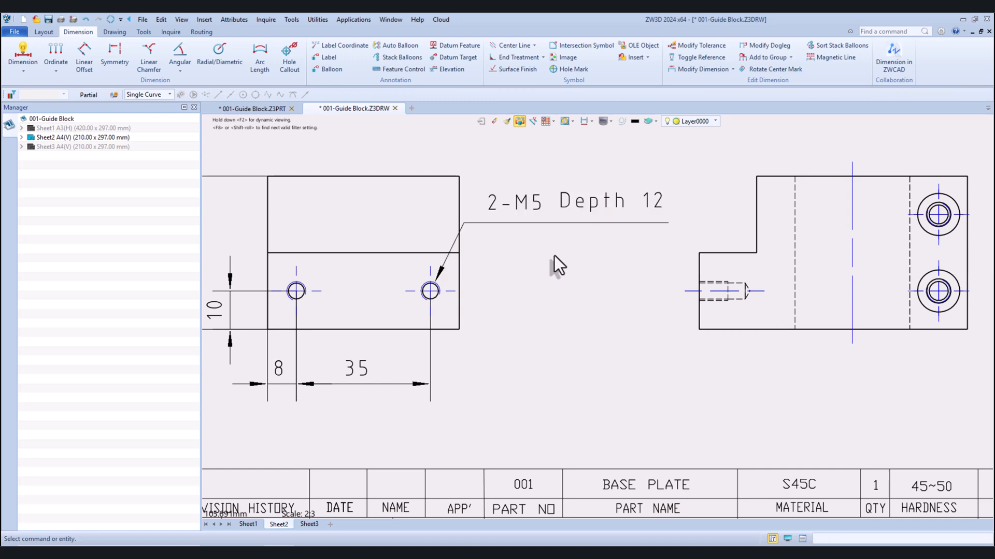
Dimension the height of the side view's lower step, placing the dimension outside its left edge
scroll(552, 257, down, 4)
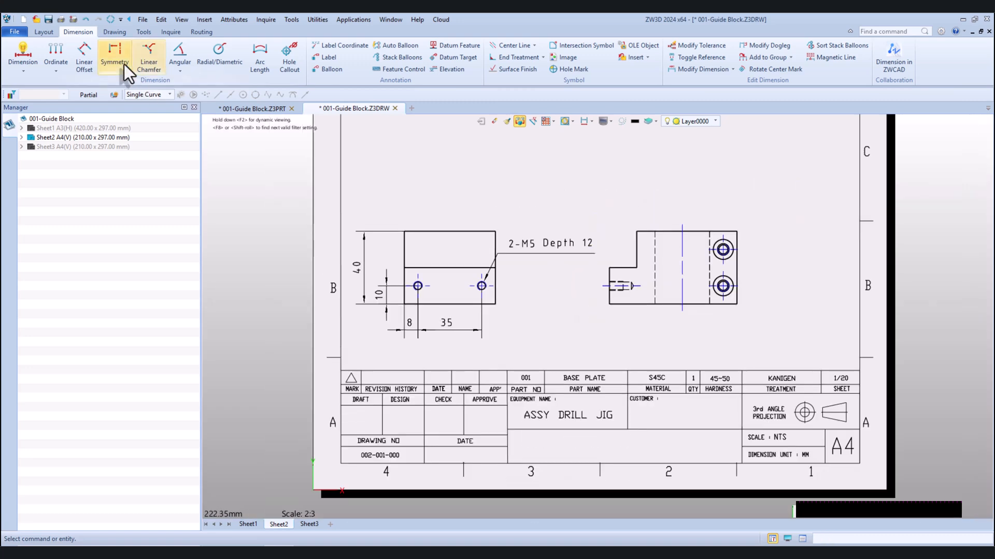
click(23, 55)
scroll(581, 265, up, 2)
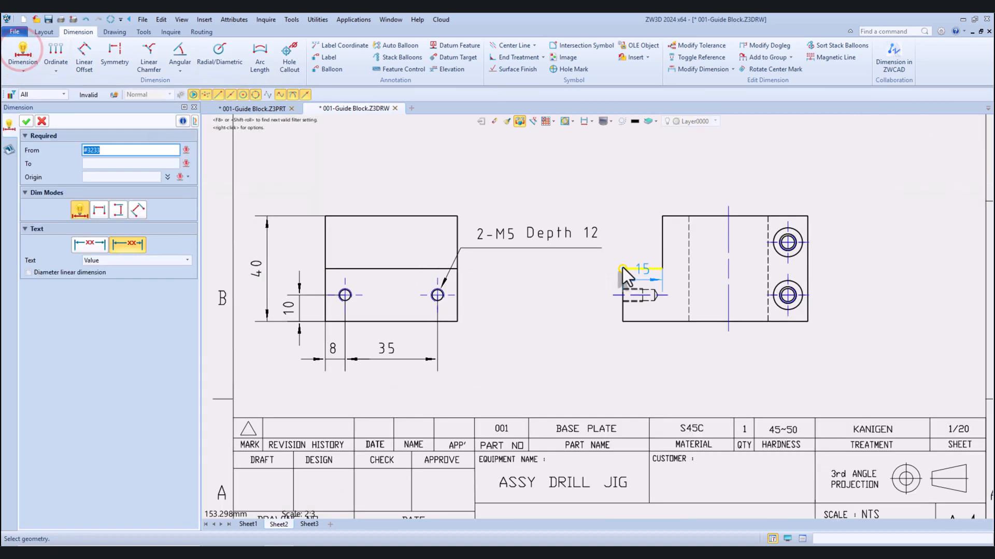
click(624, 268)
click(643, 322)
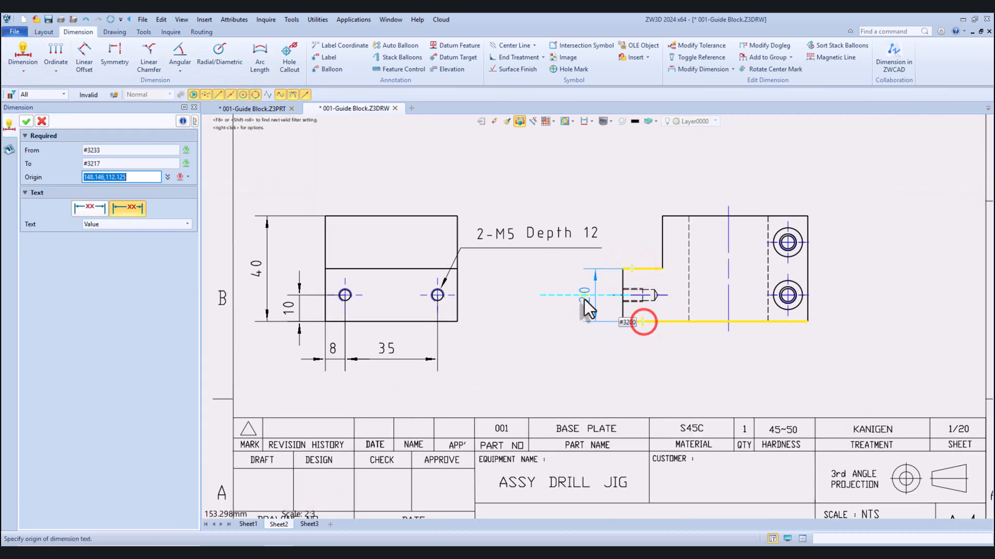
click(580, 300)
Dimension the width of the side view's upper portion from the step face to the right edge, placed above the view
scroll(580, 311, down, 3)
scroll(626, 269, up, 2)
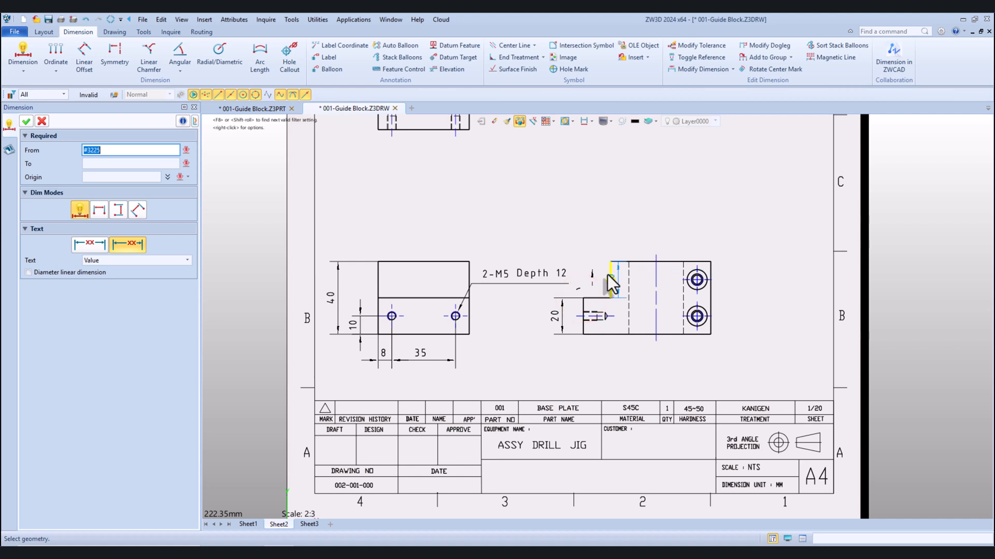
click(609, 275)
click(712, 289)
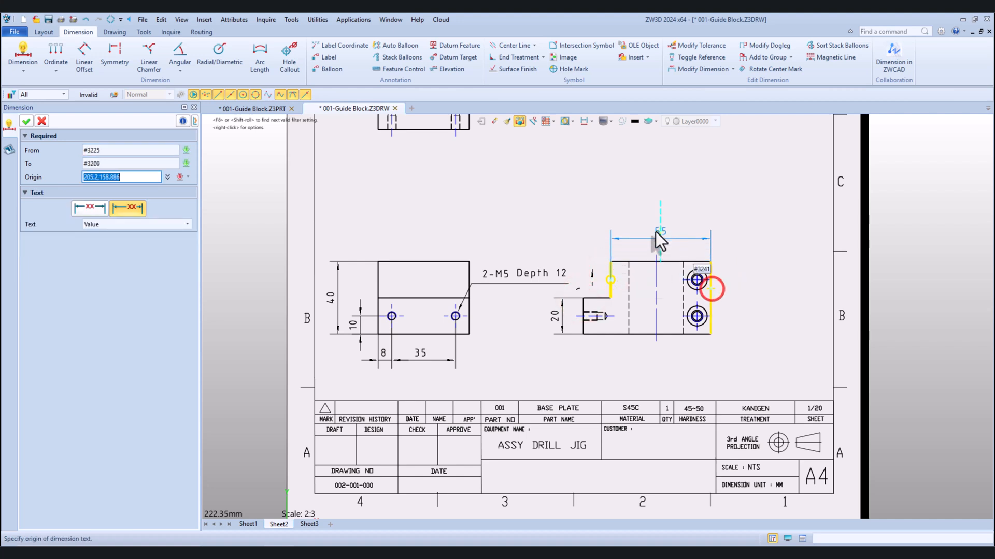
click(660, 232)
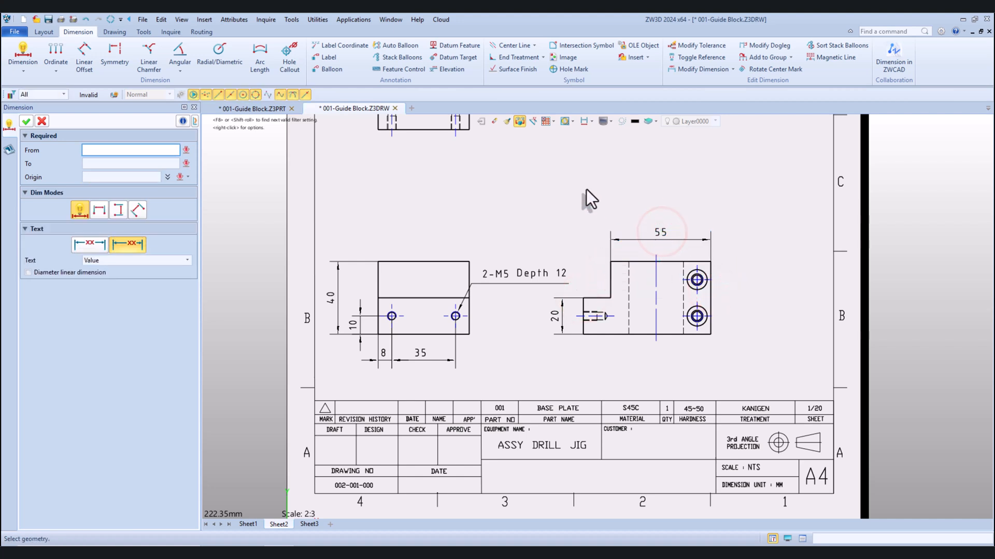
Dimension the counterbored holes' vertical spacing and the lower hole's height above the bottom edge, aligned to the right of the side view
scroll(726, 289, up, 3)
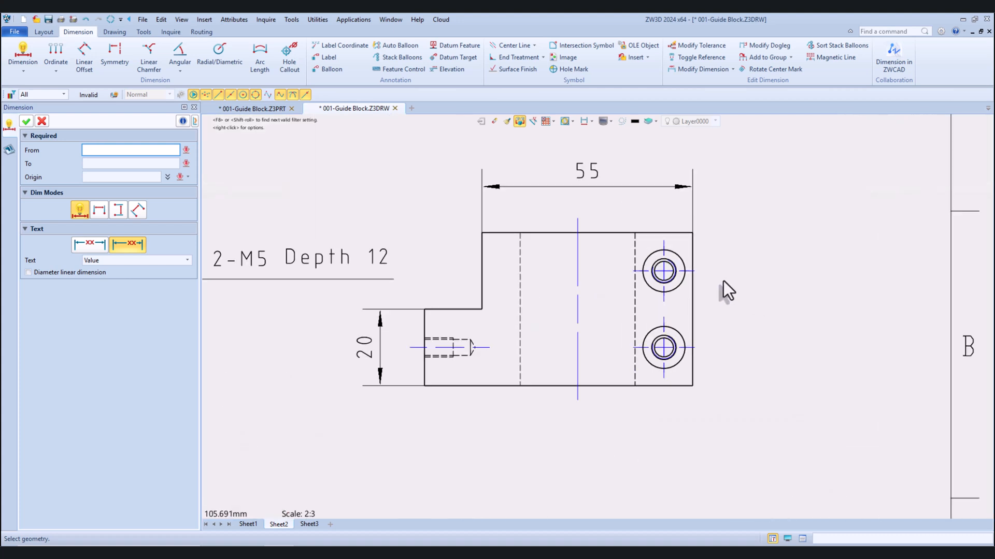
click(667, 274)
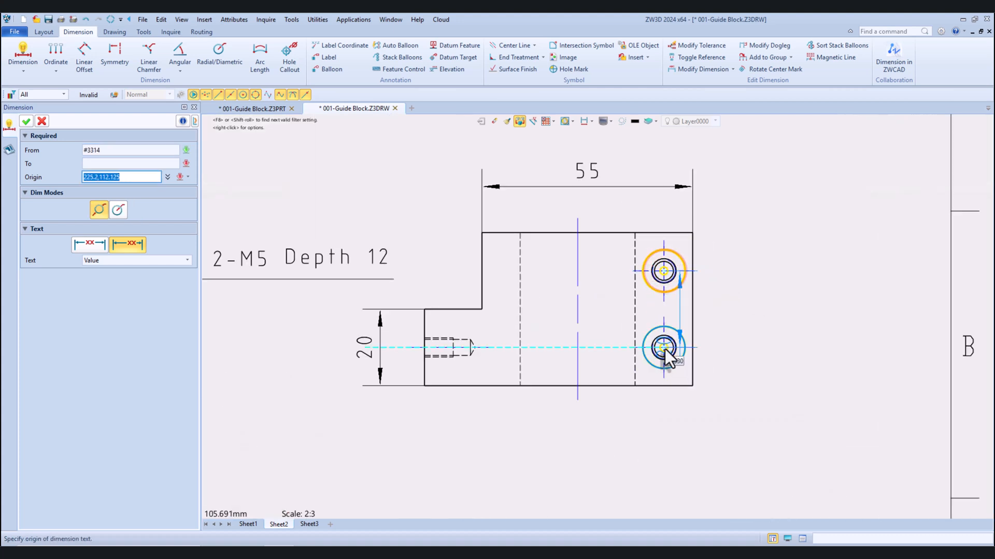
click(664, 349)
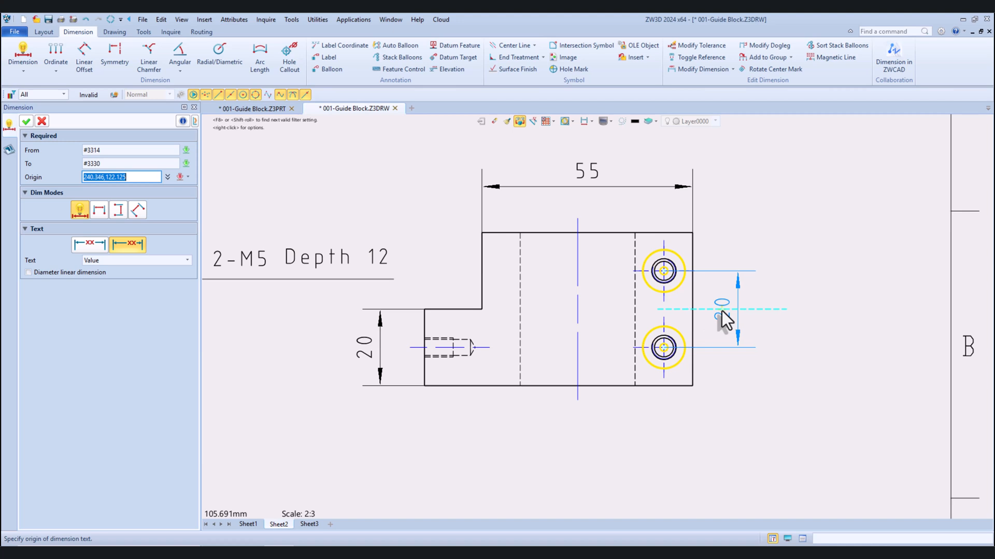
click(722, 311)
click(662, 349)
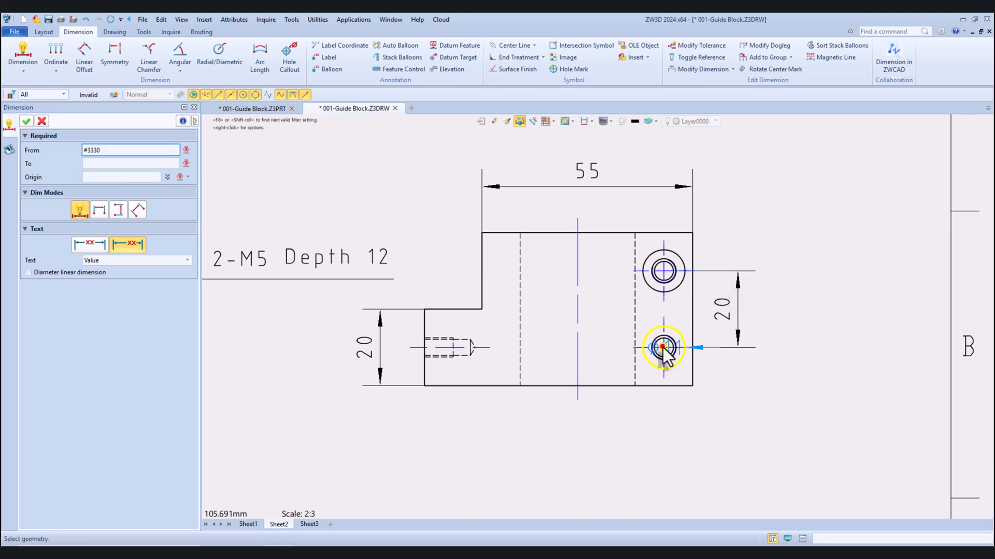
click(654, 386)
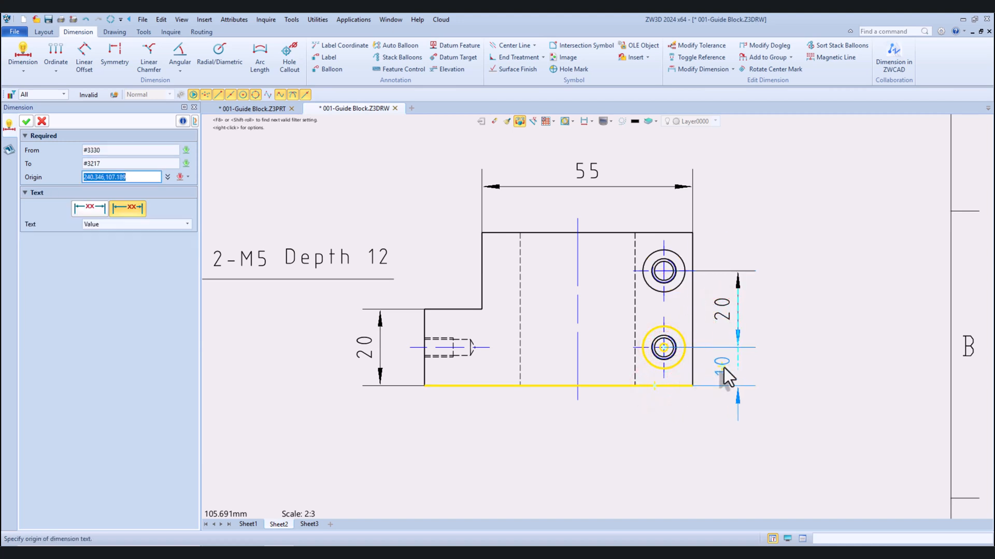
click(723, 368)
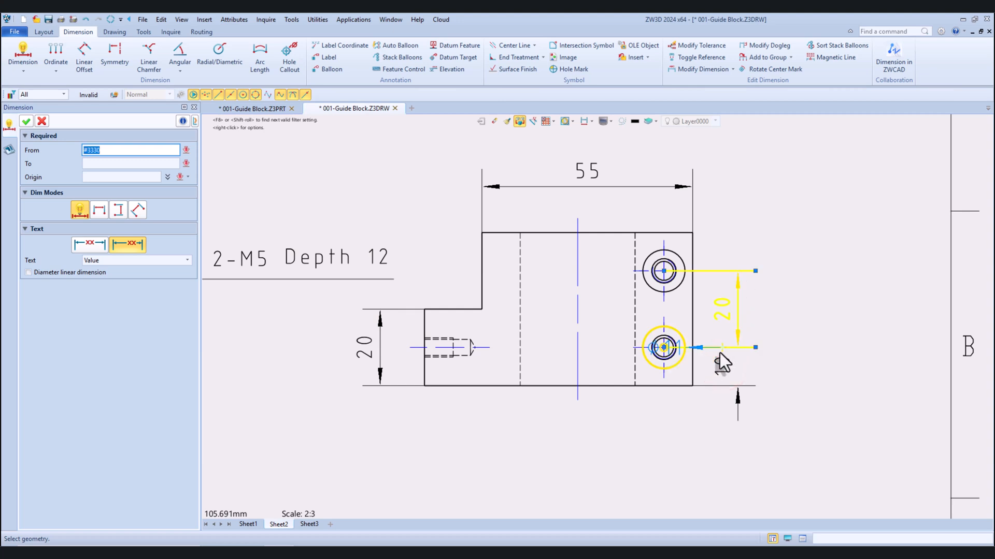
Dimension the horizontal distance from the side view's left edge to the lower counterbored hole's centre, placed below the view
scroll(720, 358, down, 3)
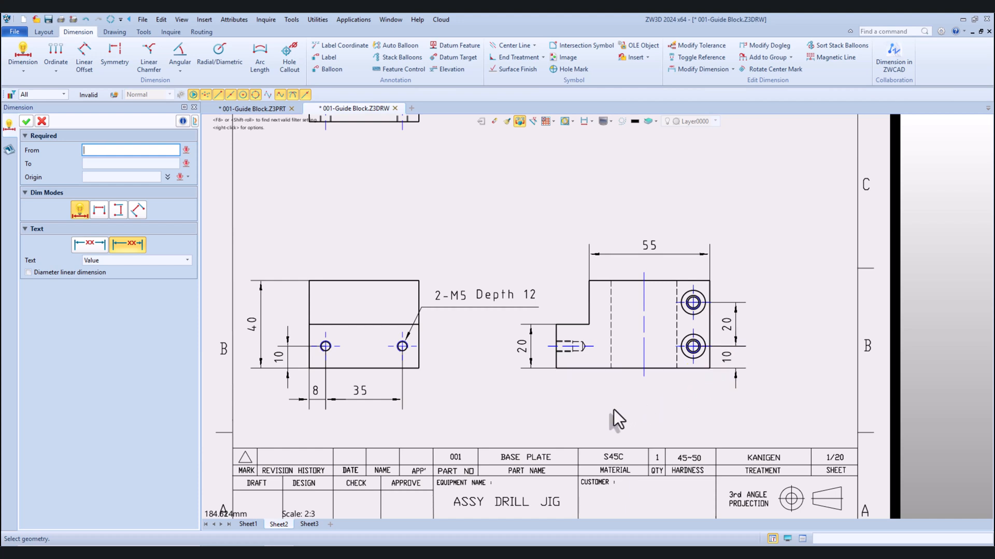
click(558, 359)
scroll(555, 361, up, 3)
click(555, 359)
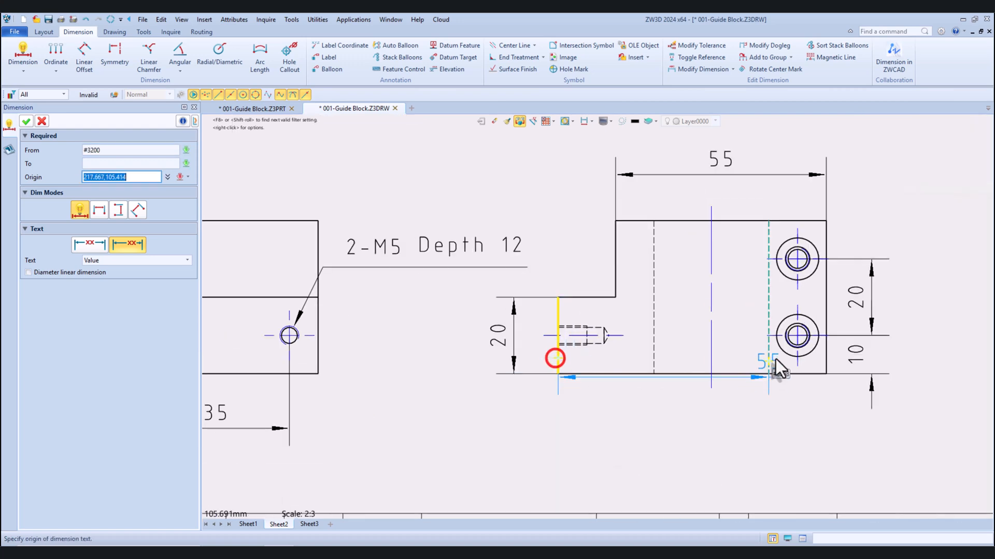
click(797, 338)
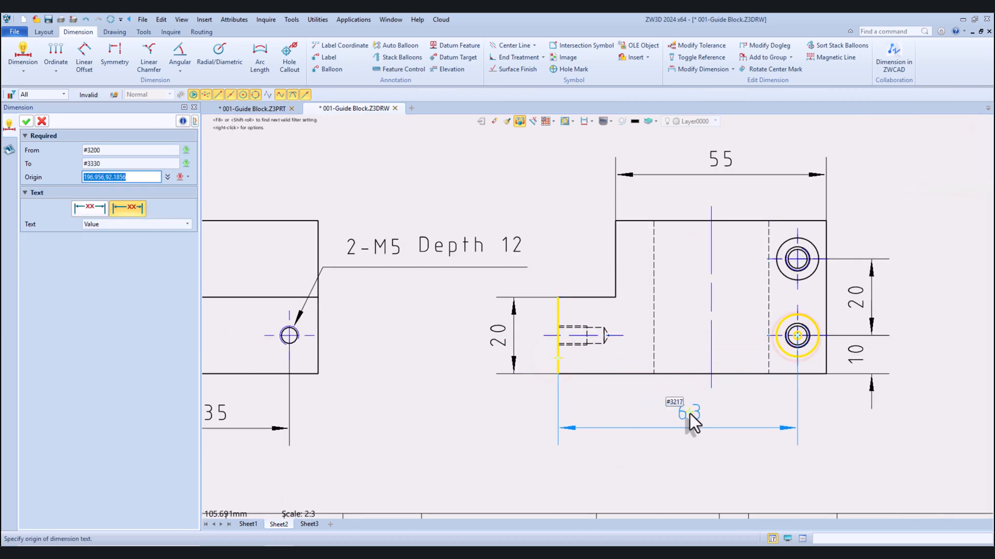
click(688, 414)
scroll(535, 396, down, 2)
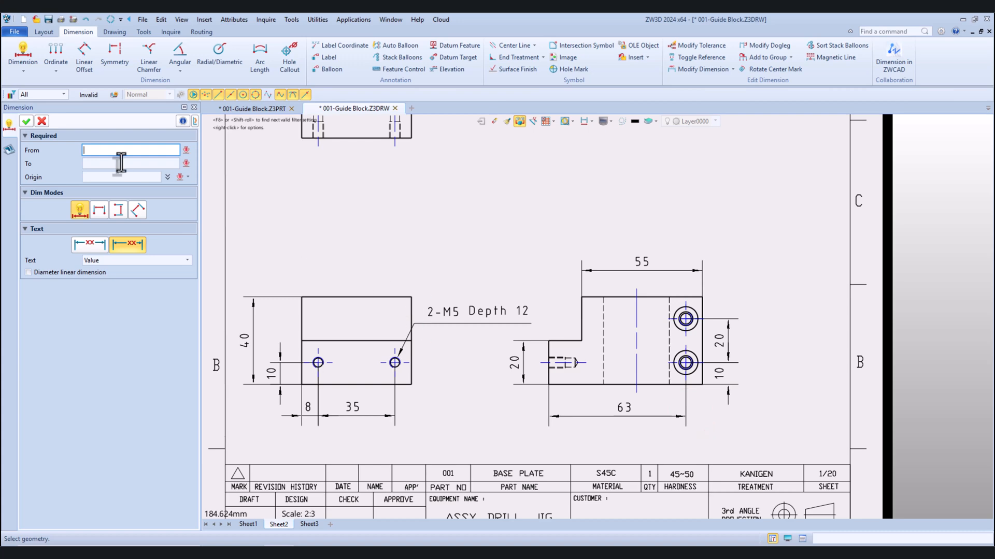
click(31, 121)
Add a hole callout to the side view's upper counterbored hole and place its text closer, above and right of the hole
scroll(369, 266, down, 3)
scroll(555, 287, up, 2)
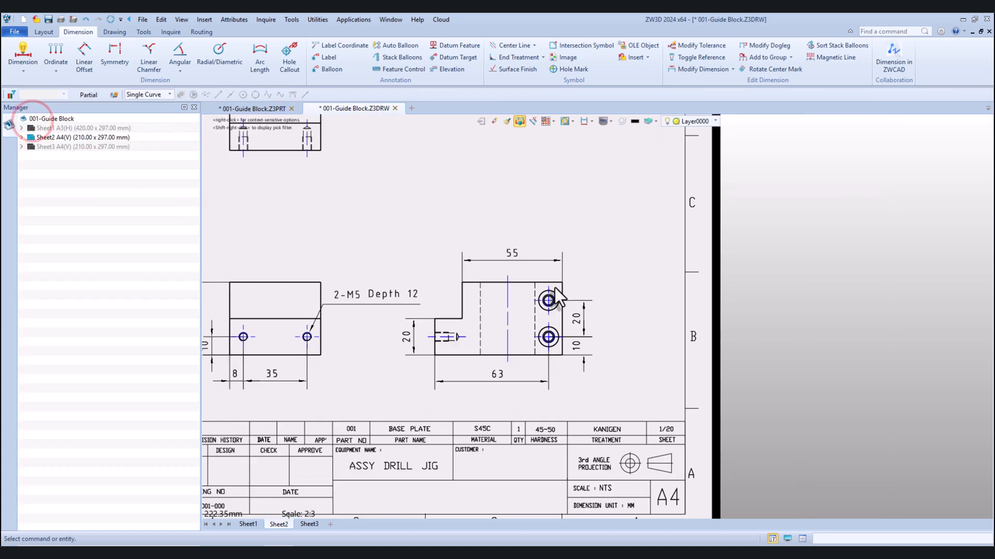
click(288, 58)
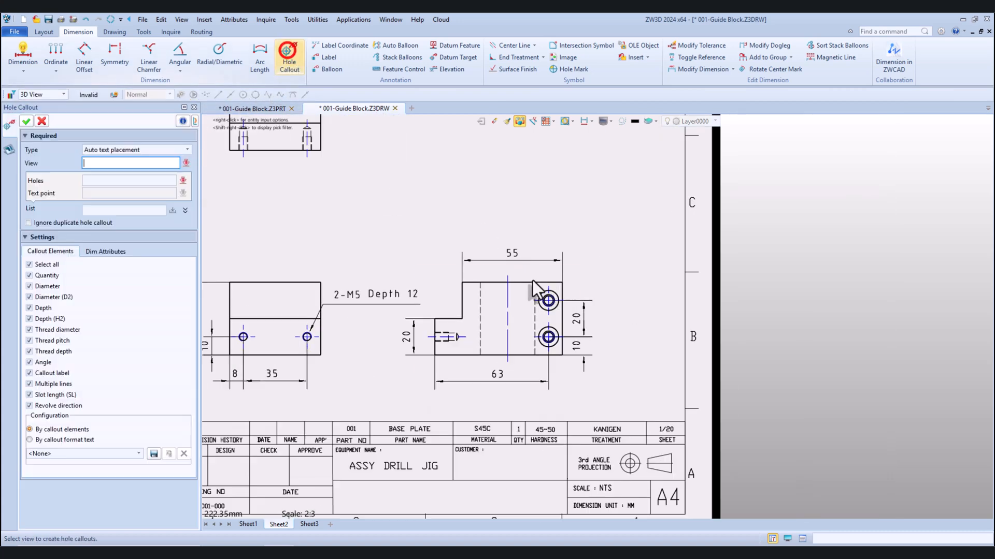
scroll(560, 291, up, 3)
click(552, 300)
click(564, 281)
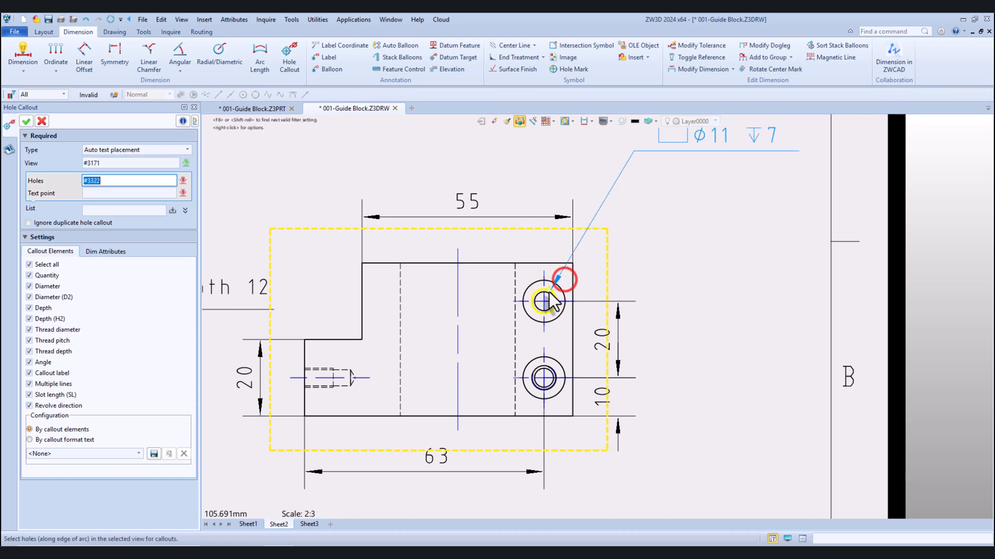
scroll(551, 299, down, 3)
scroll(551, 298, up, 3)
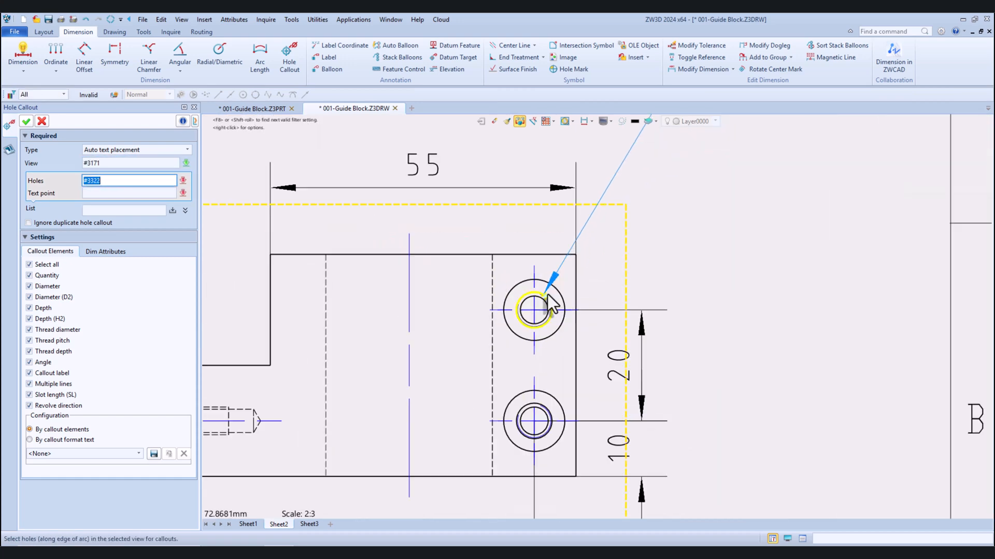
scroll(538, 295, down, 1)
middle_click(539, 293)
scroll(517, 316, down, 2)
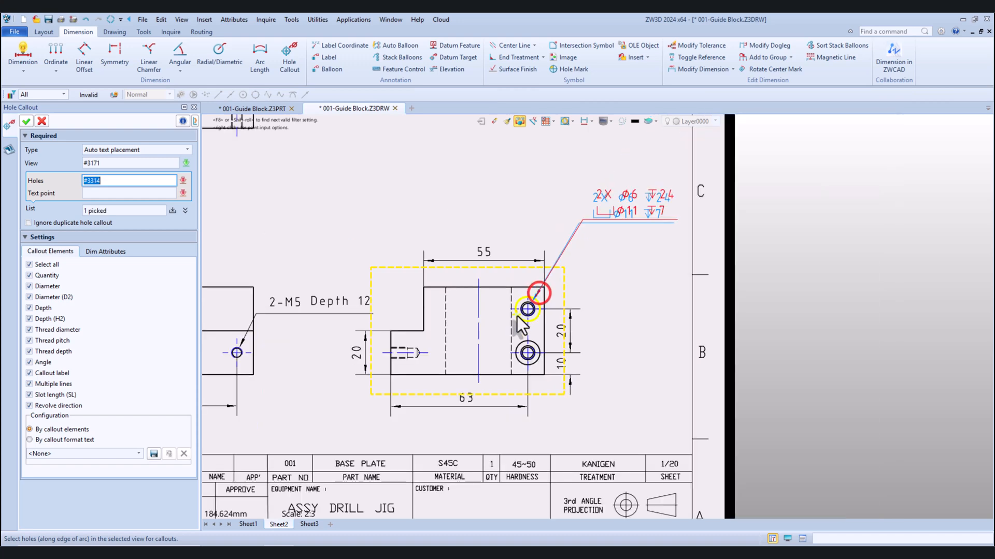
click(26, 121)
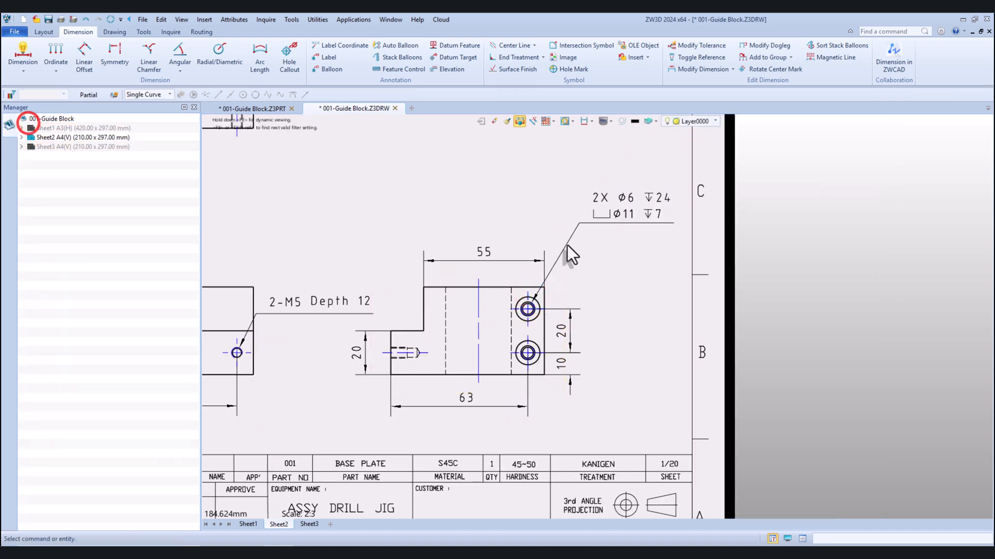
click(615, 215)
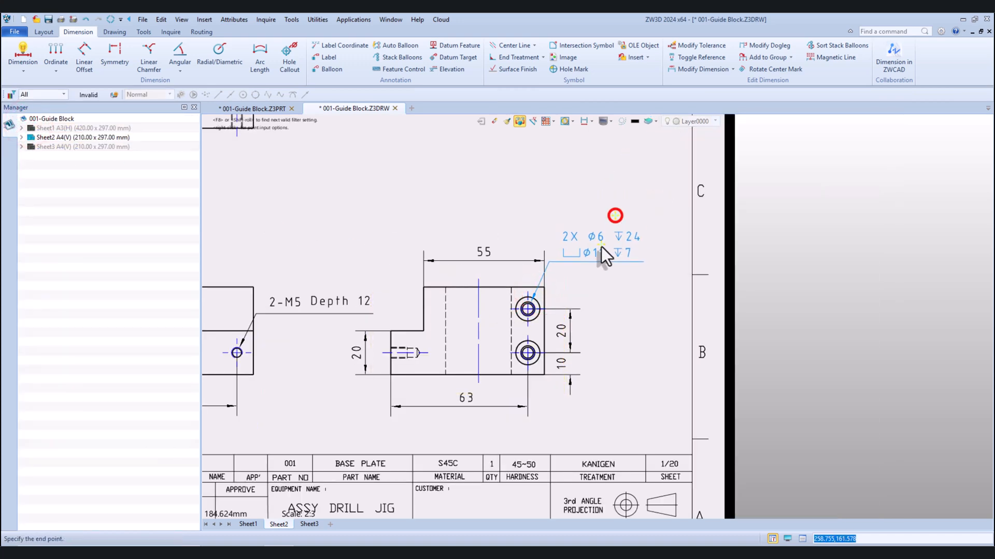
click(604, 257)
Replace the side view's counterbored-hole callout text with a first line reading "2-Ø6.4 Depth 24"
double_click(601, 254)
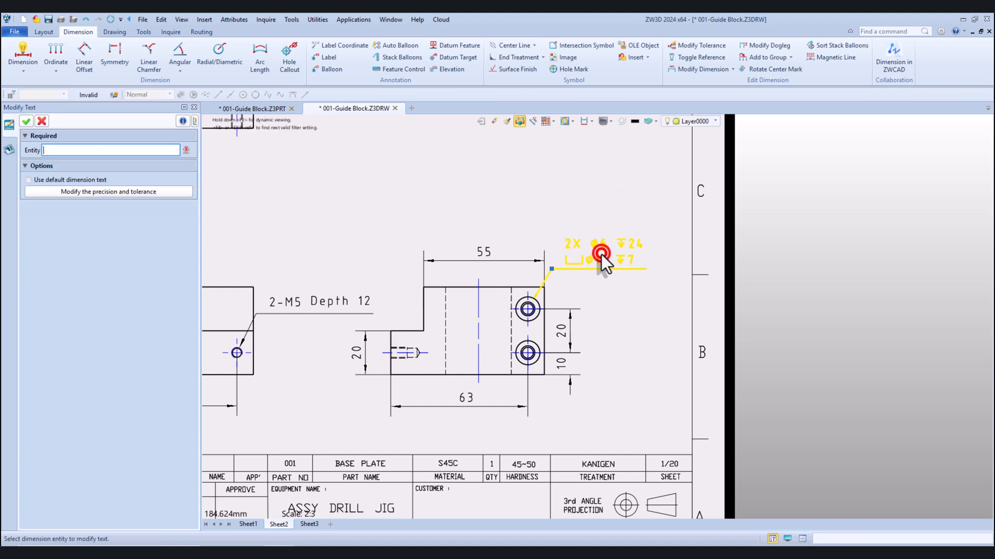
key(ctrl+a)
key(Delete)
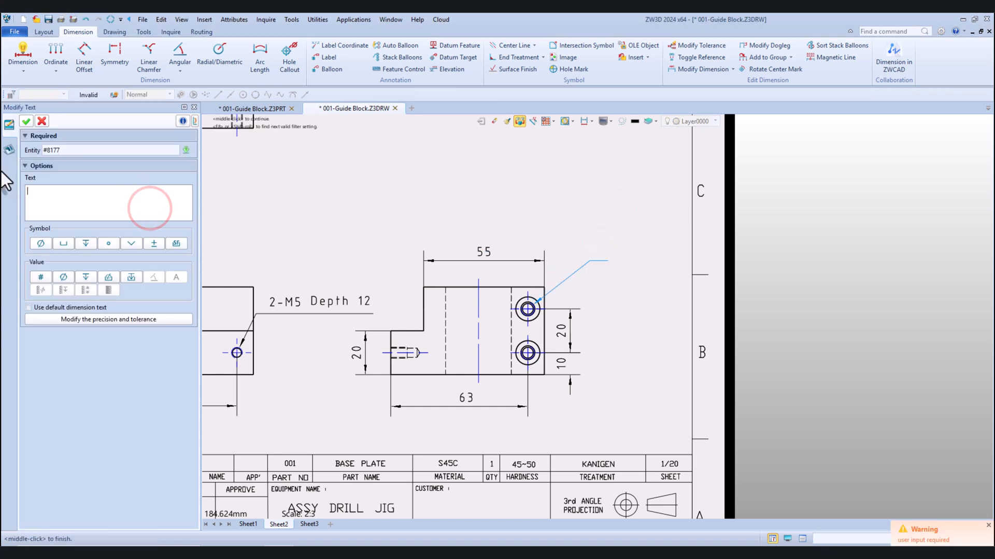
text(2)
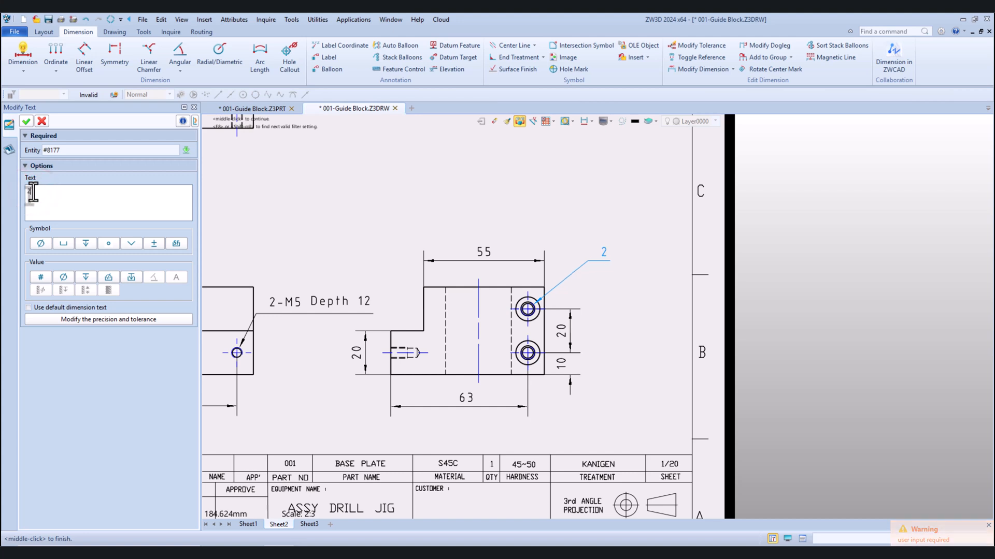
text(-)
click(41, 244)
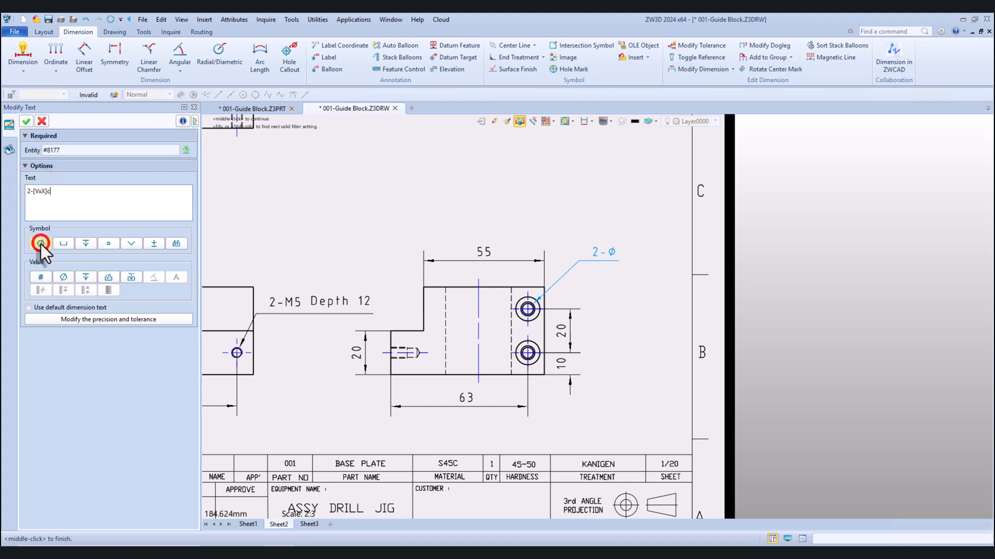
text(6.4 Depth)
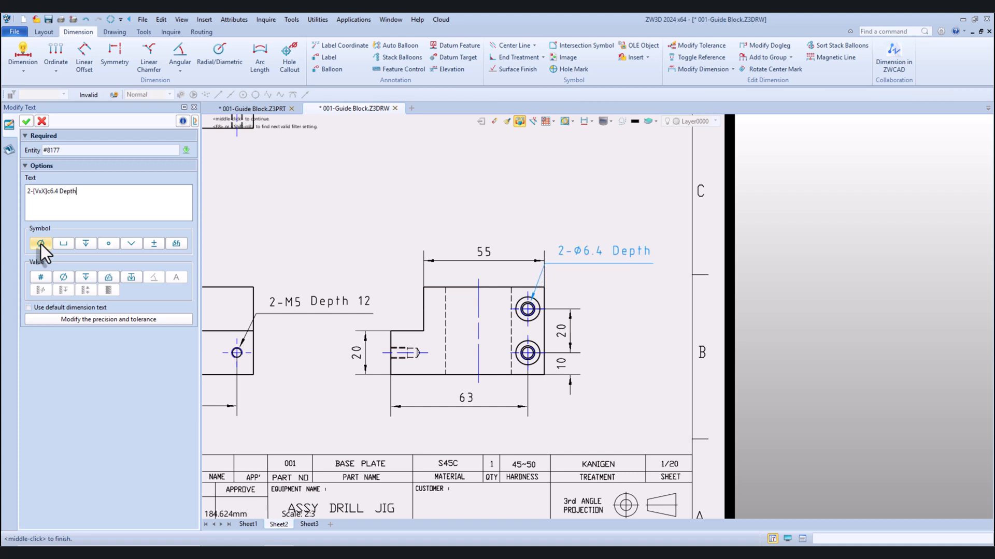
text( 24)
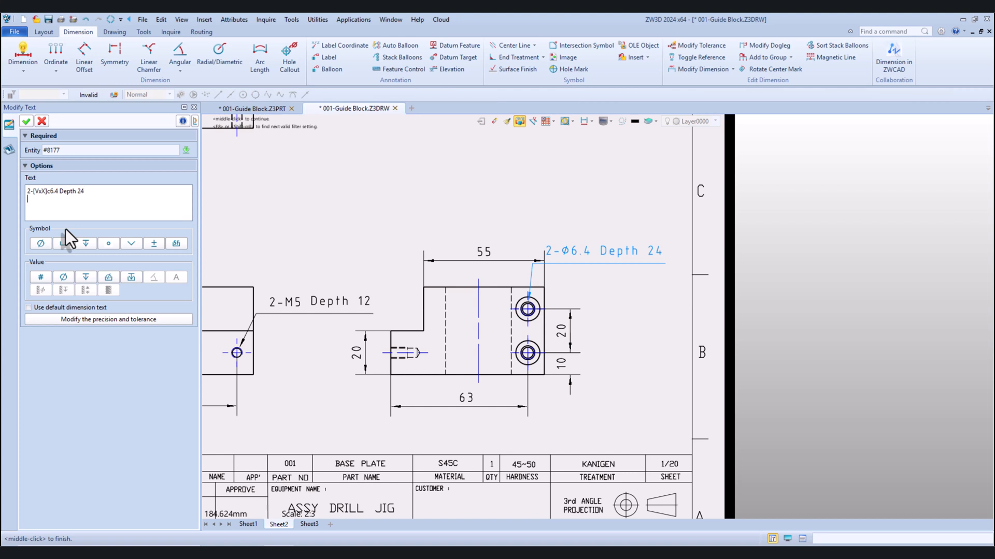
Add a second line "2-Ø11 Depth 6.8" to the counterbored-hole callout and apply the text change
key(Return)
text(2-[VxX]c1)
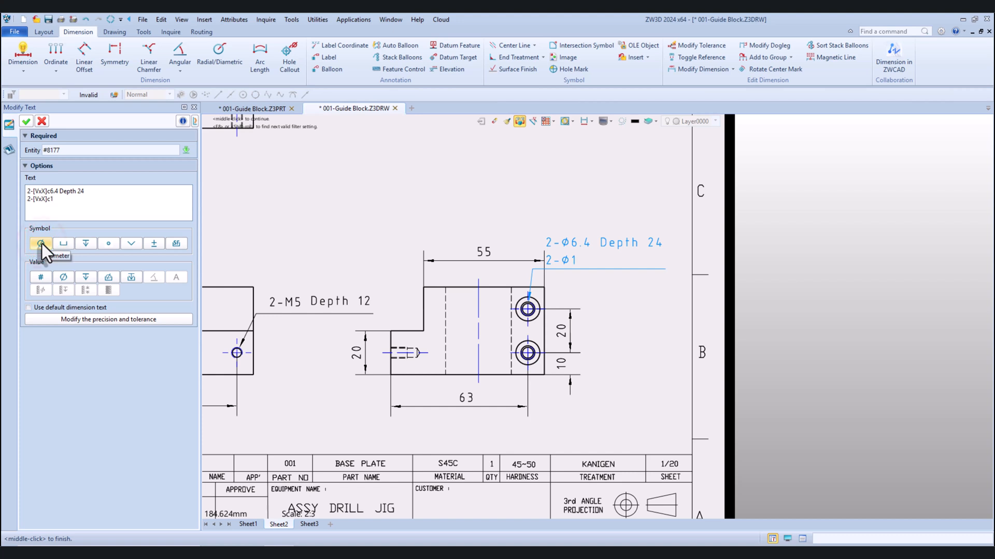
text(1 Dep)
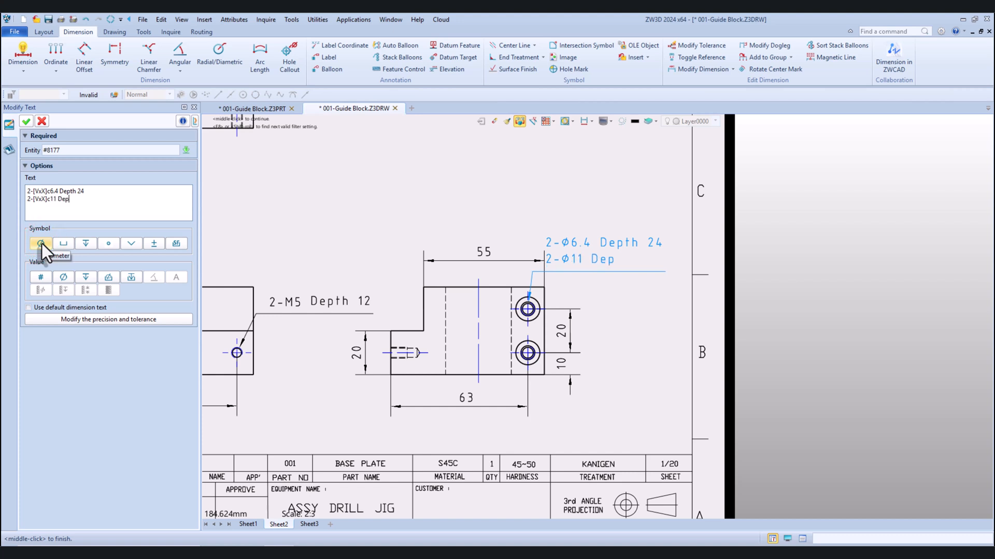
text(th 6.8)
click(26, 121)
Shift the counterbored-hole callout text to the right, clear of the side view's 55 mm dimension
scroll(336, 252, down, 3)
scroll(440, 260, up, 2)
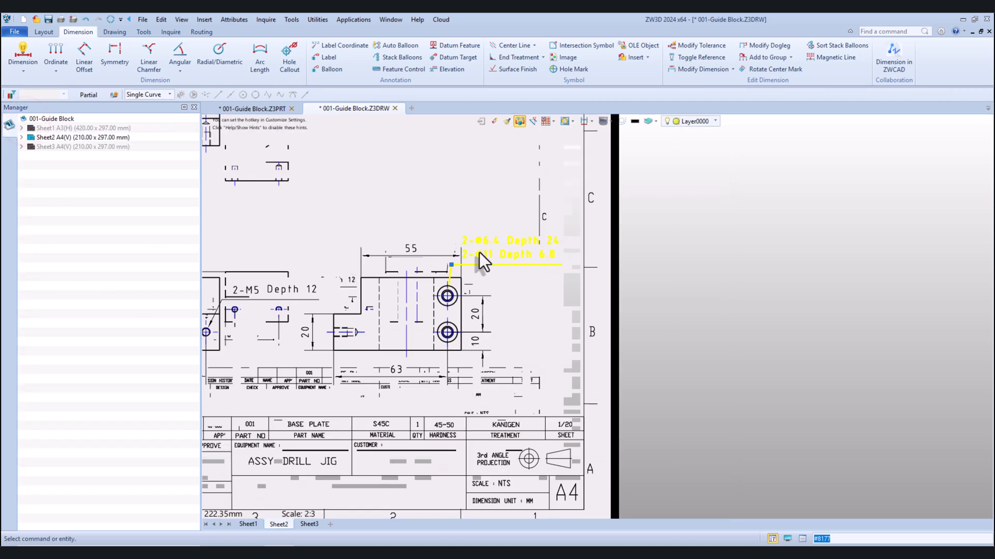
click(480, 252)
click(527, 250)
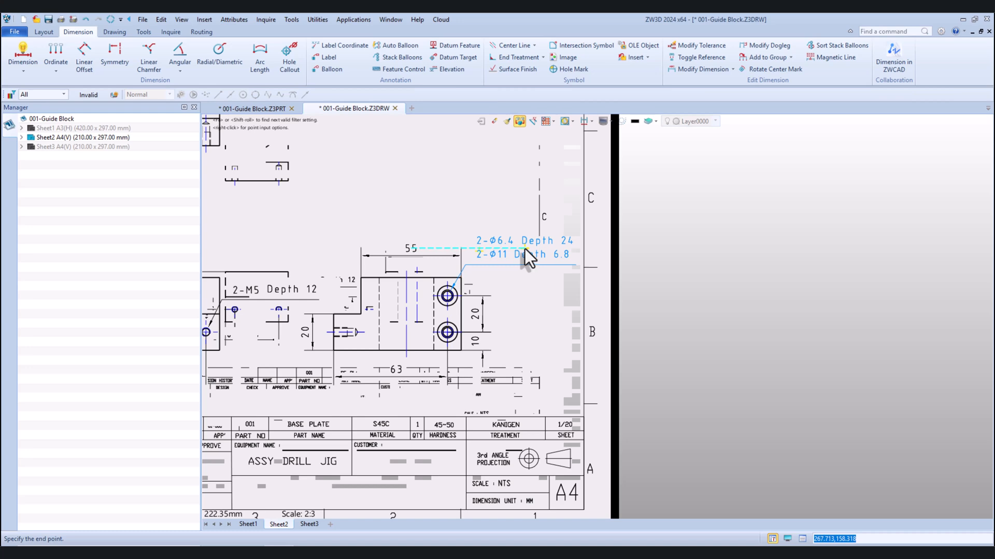
scroll(523, 324, down, 3)
scroll(549, 316, up, 3)
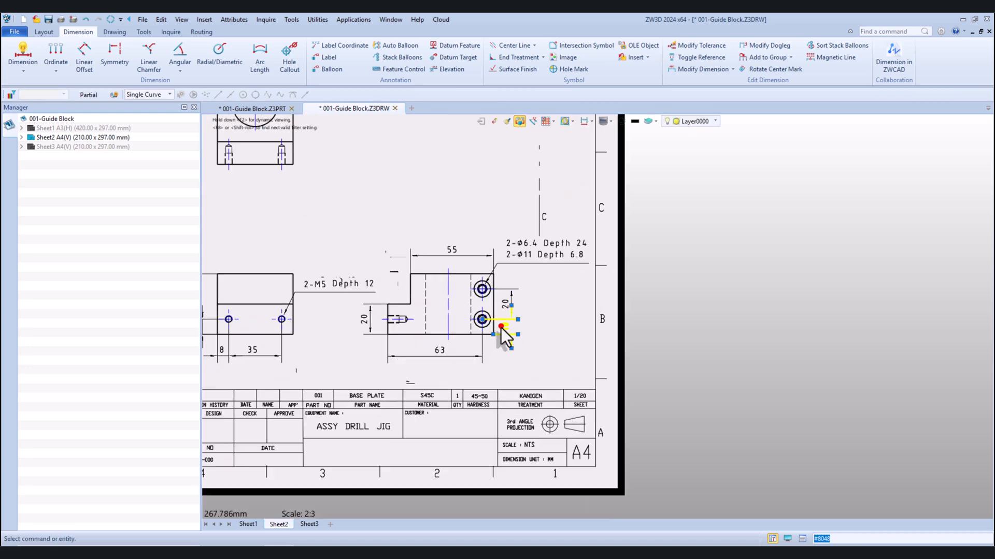
Set the side view's 10 mm hole-height dimension to outside arrows with a dimension line running between the extension lines
double_click(500, 326)
click(124, 350)
click(136, 384)
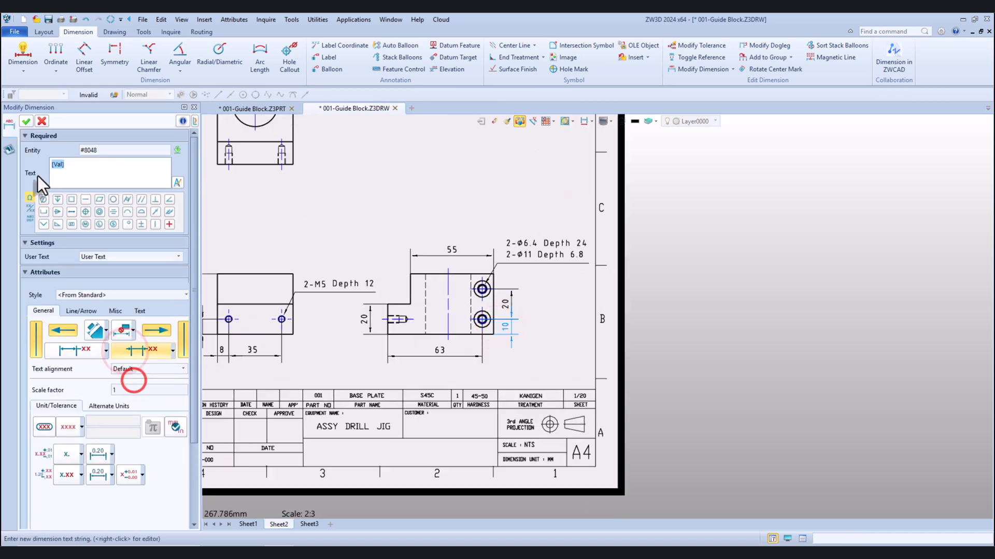
click(26, 121)
scroll(441, 254, down, 2)
scroll(439, 254, up, 2)
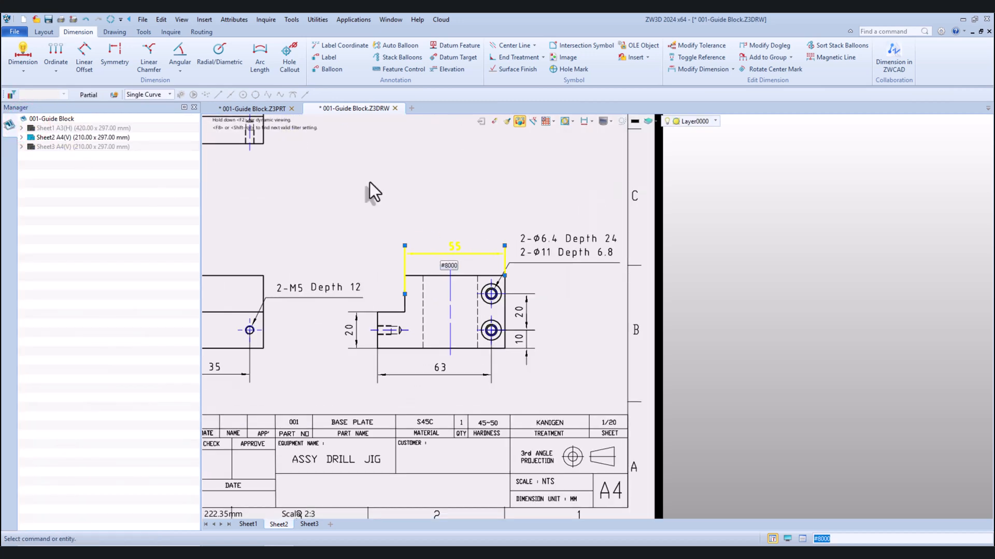
In the drafting styles, set the extension lines' overshoot past the dimension line to 1.5 for all dimensions of the active style
click(233, 20)
click(244, 44)
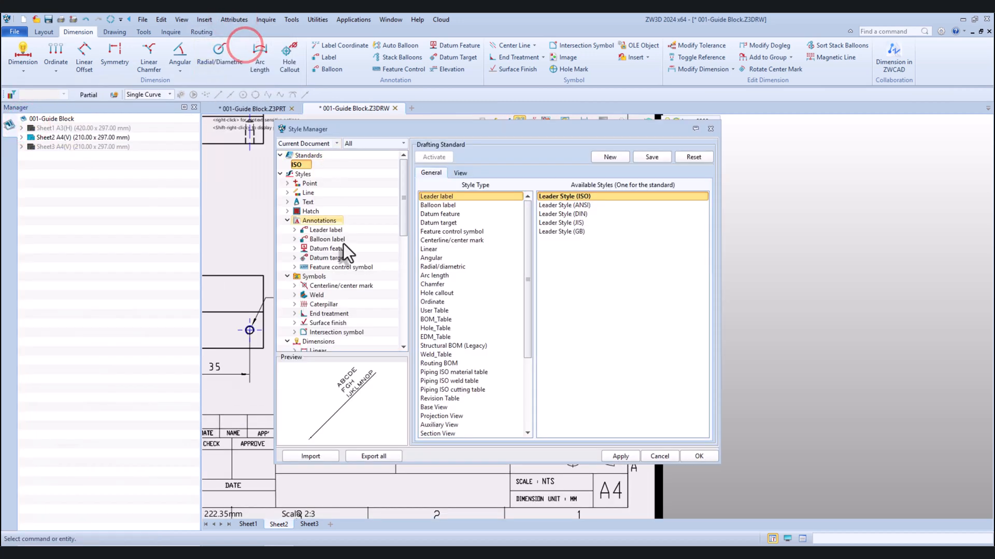
click(314, 341)
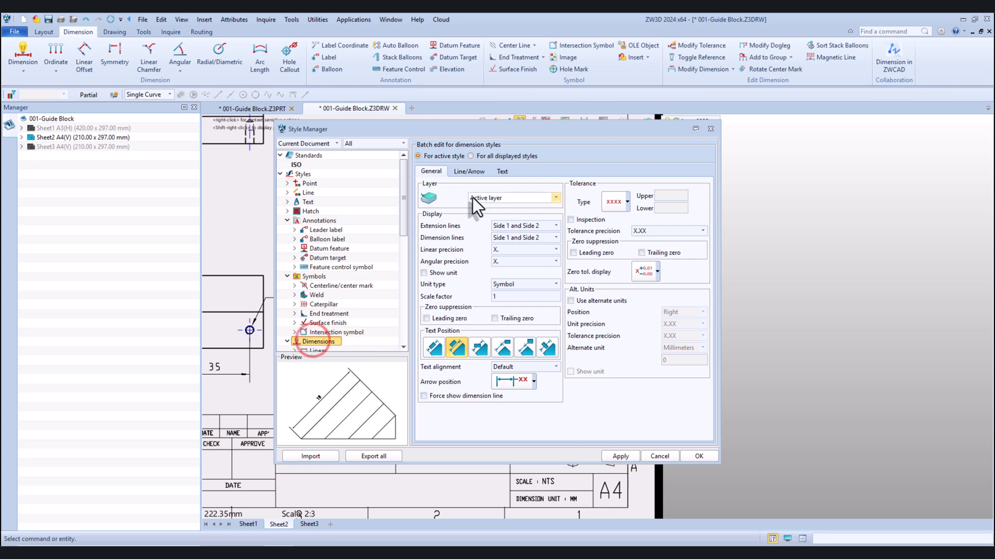
click(476, 173)
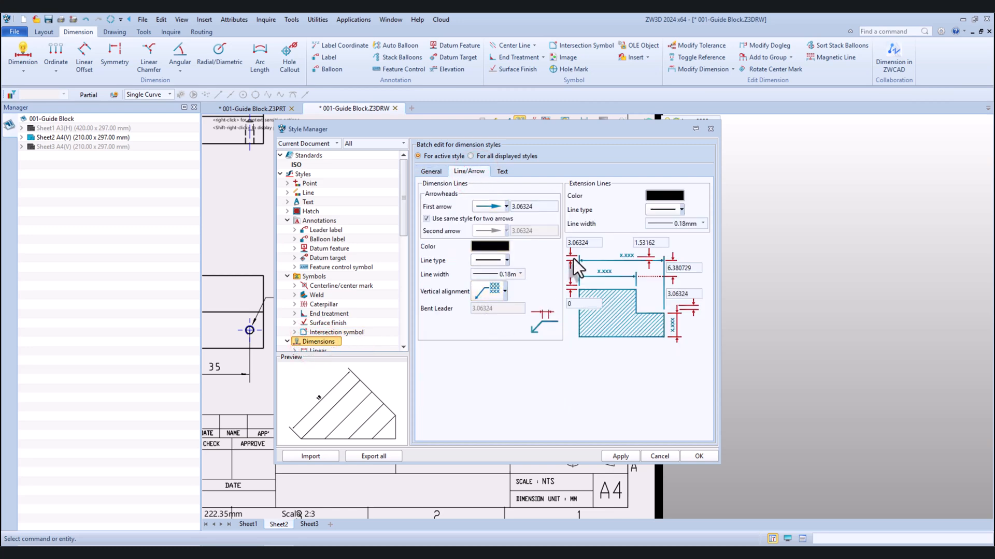
click(590, 242)
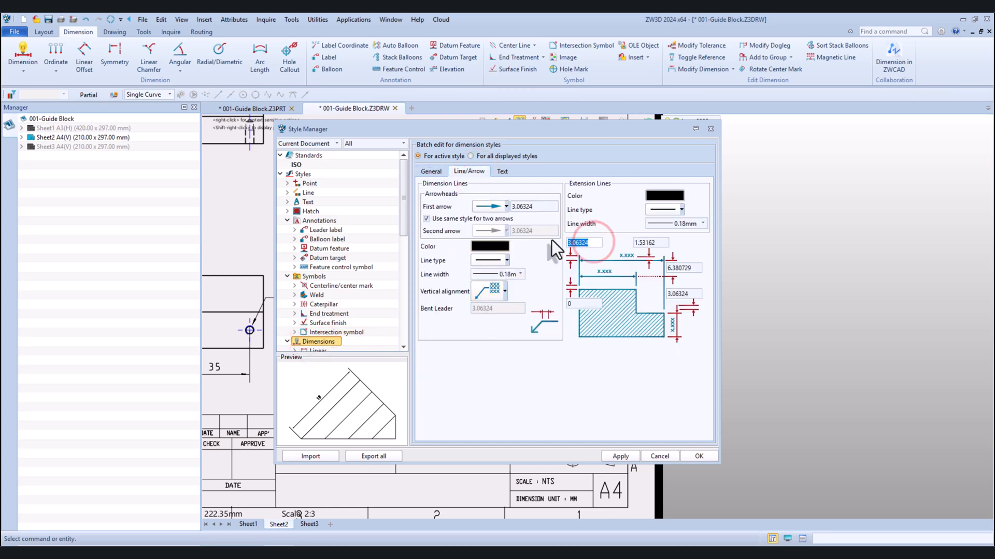
text(1.5)
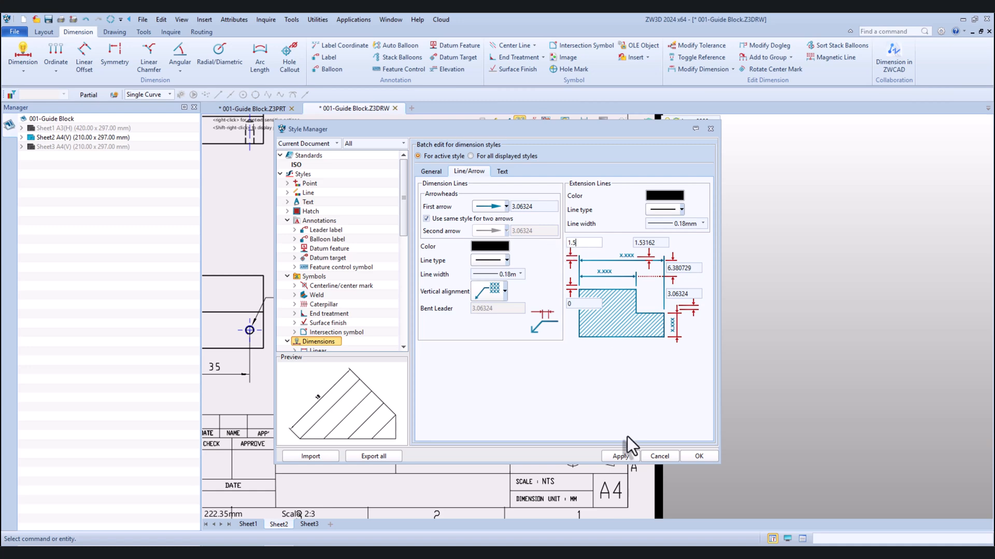
click(696, 456)
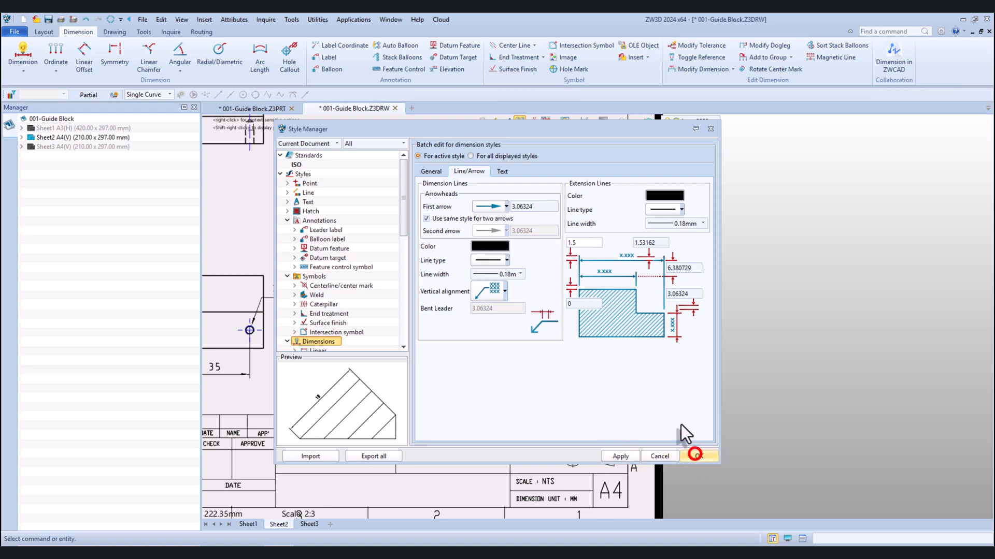
Dimension the overall height of the slotted view with the large bore, from top edge to bottom edge, placed left of the view
scroll(571, 303, down, 3)
scroll(570, 302, down, 1)
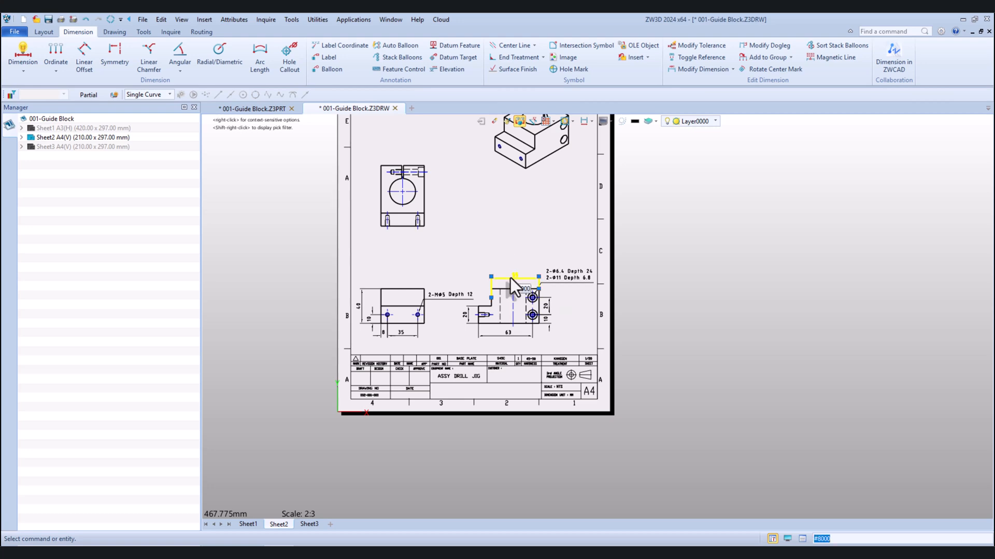
scroll(492, 247, up, 2)
scroll(483, 252, down, 2)
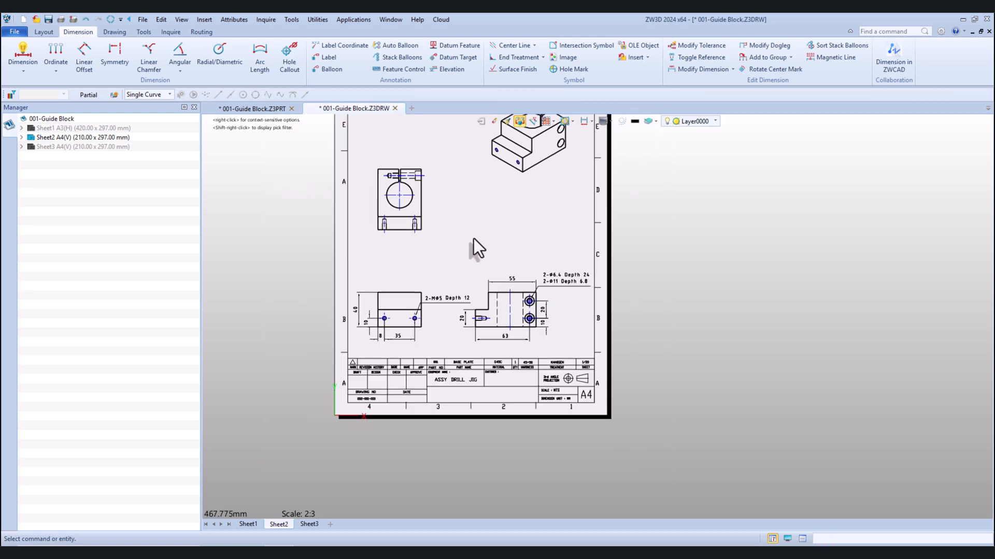
scroll(457, 169, up, 2)
click(23, 55)
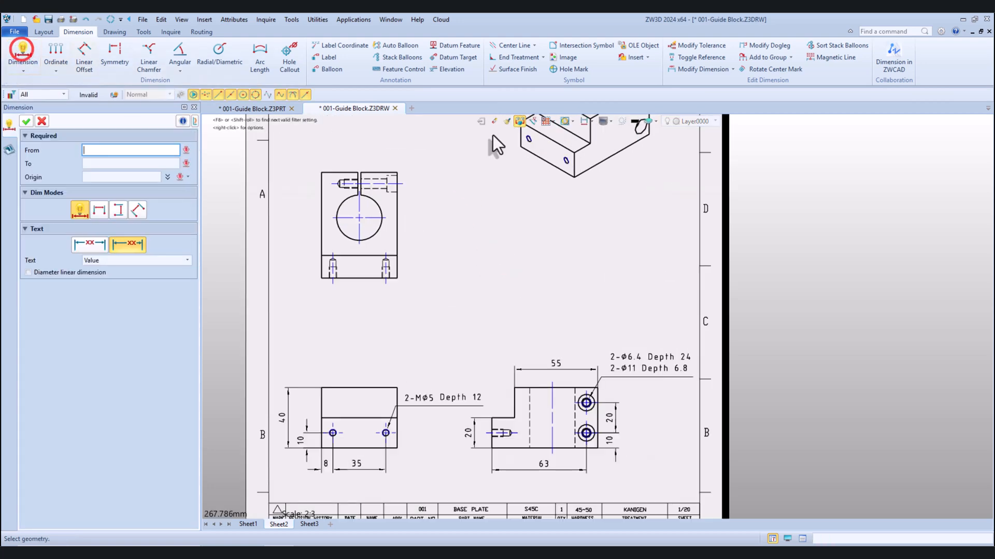
scroll(493, 135, down, 1)
scroll(355, 167, up, 1)
click(355, 166)
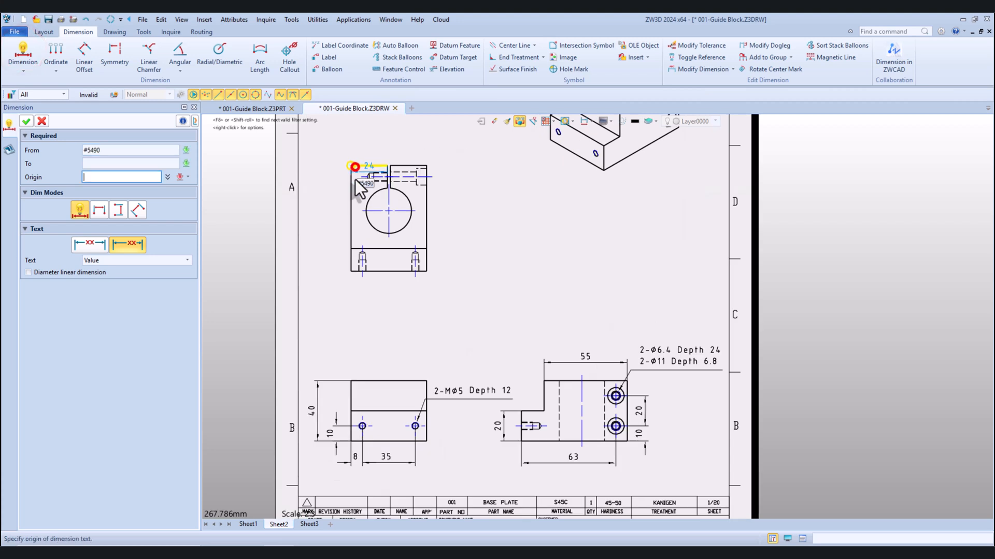
click(377, 273)
click(319, 225)
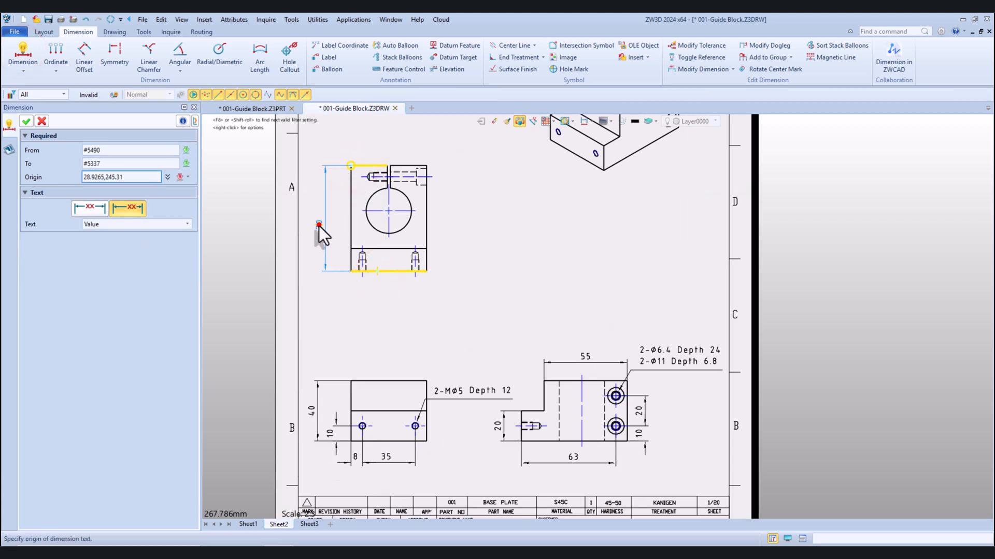
Dimension the bore centre's height above the bottom edge on the left, and move the overall height dimension farther out
scroll(319, 226, up, 1)
click(399, 208)
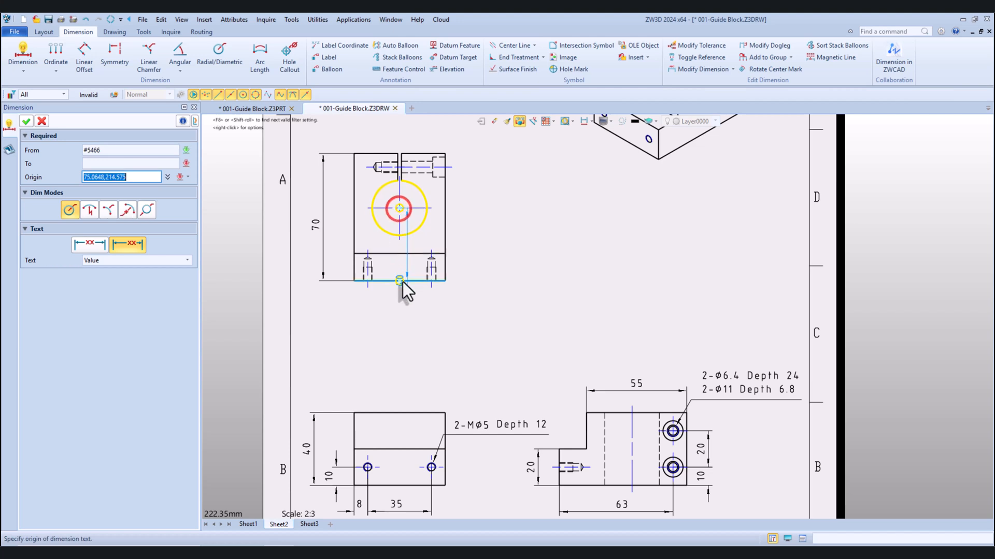
click(402, 283)
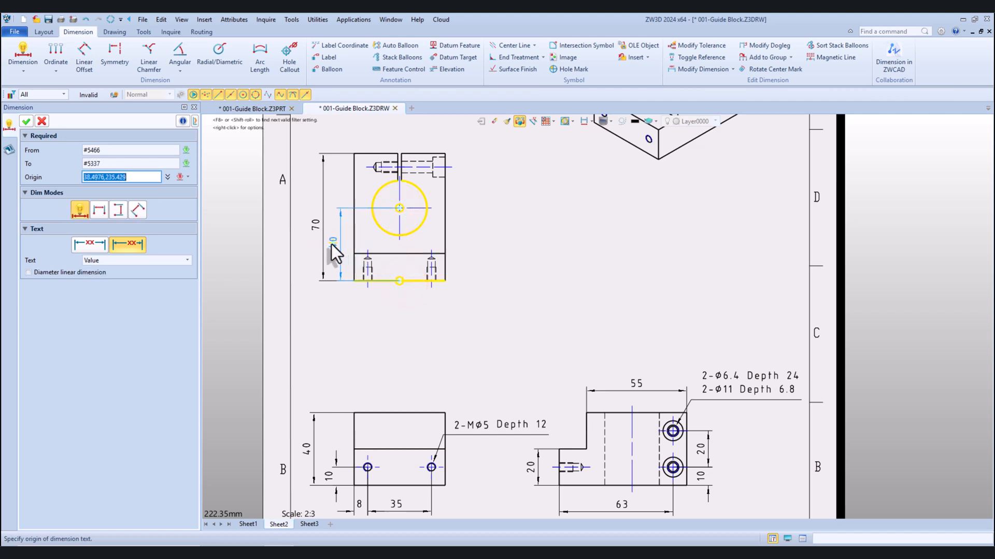
click(331, 244)
click(316, 226)
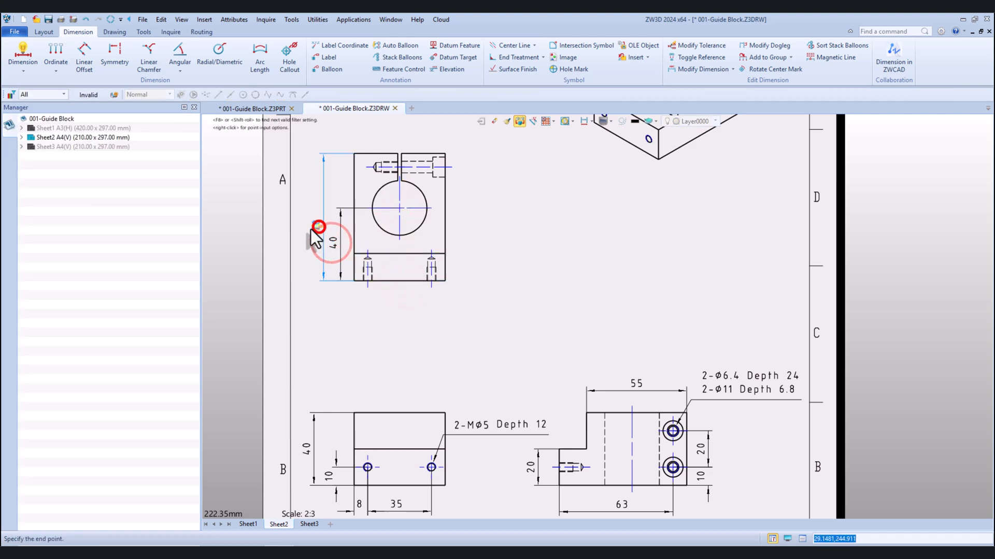
click(307, 227)
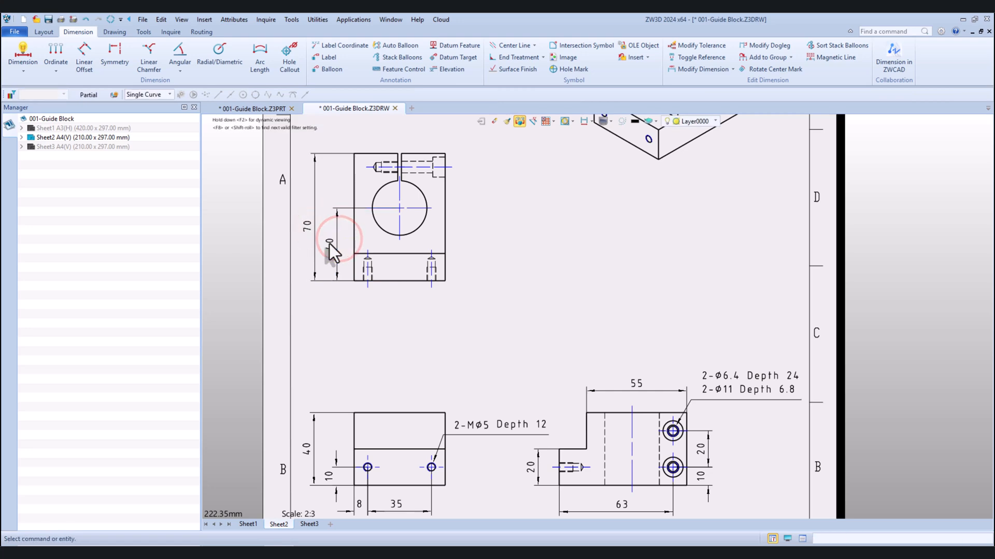
Set the 10 mm hole-height dimension on the view with the M5 holes to outside arrows joined by a dimension line
scroll(407, 256, down, 3)
scroll(362, 383, up, 3)
double_click(359, 372)
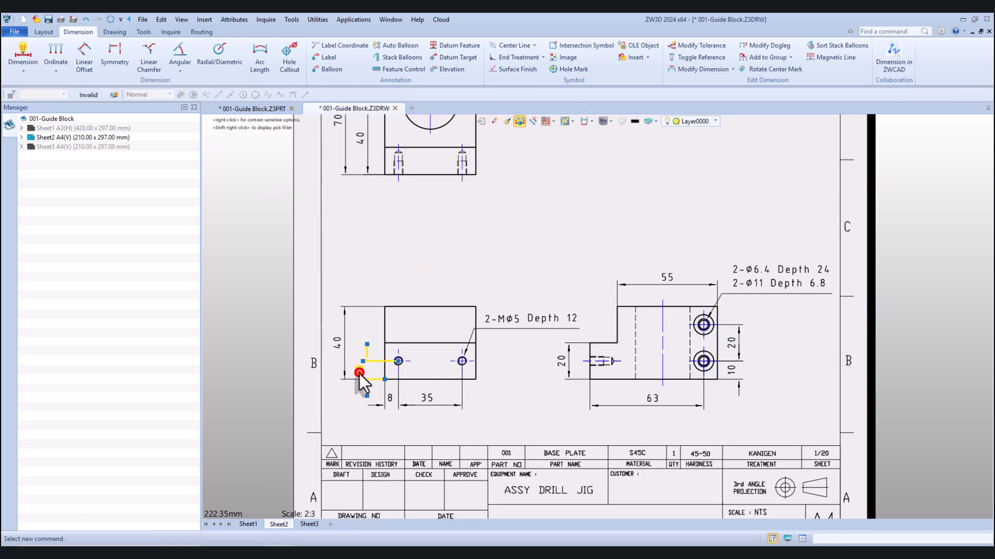
click(136, 353)
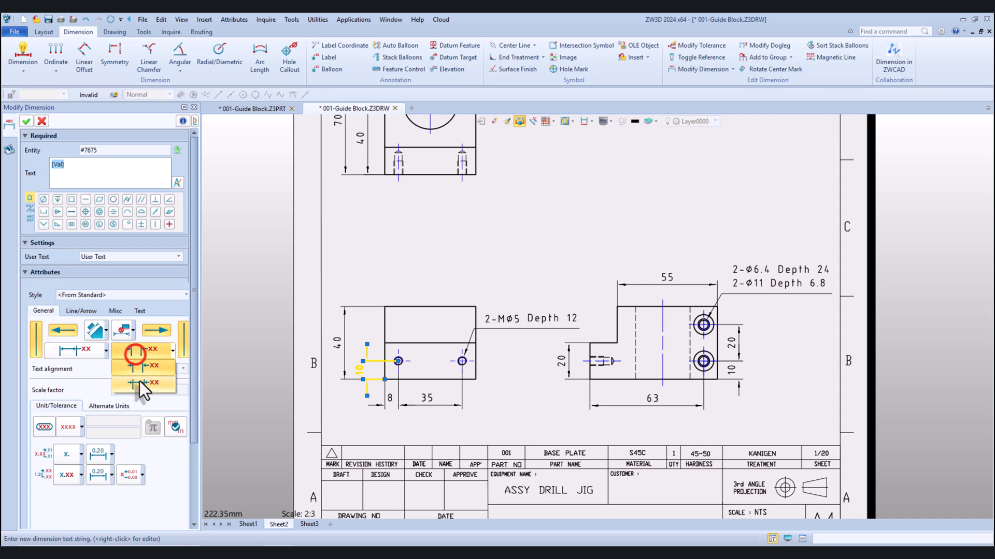
click(26, 121)
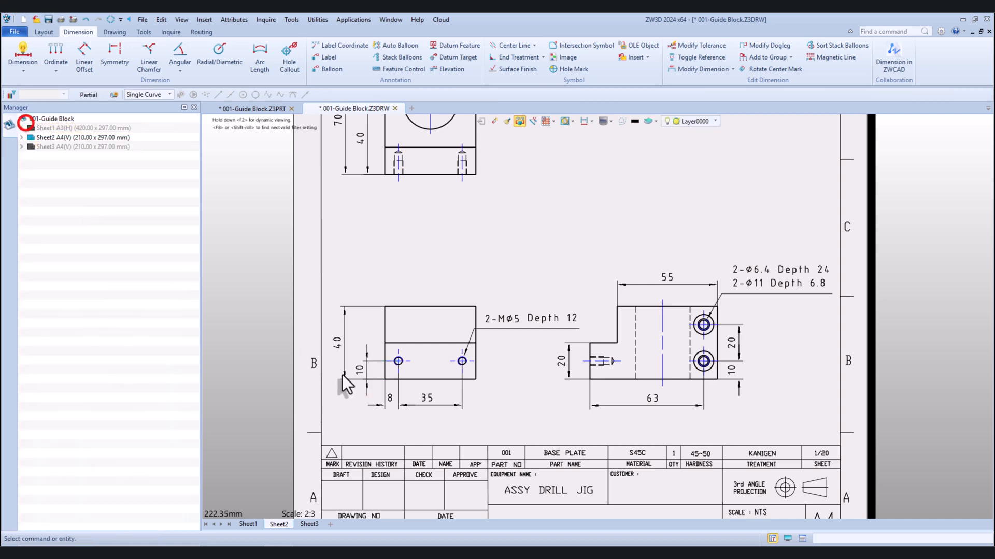
Set the 8 mm hole-offset dimension below the M5-hole view to outside arrows joined by a dimension line
double_click(387, 408)
click(150, 218)
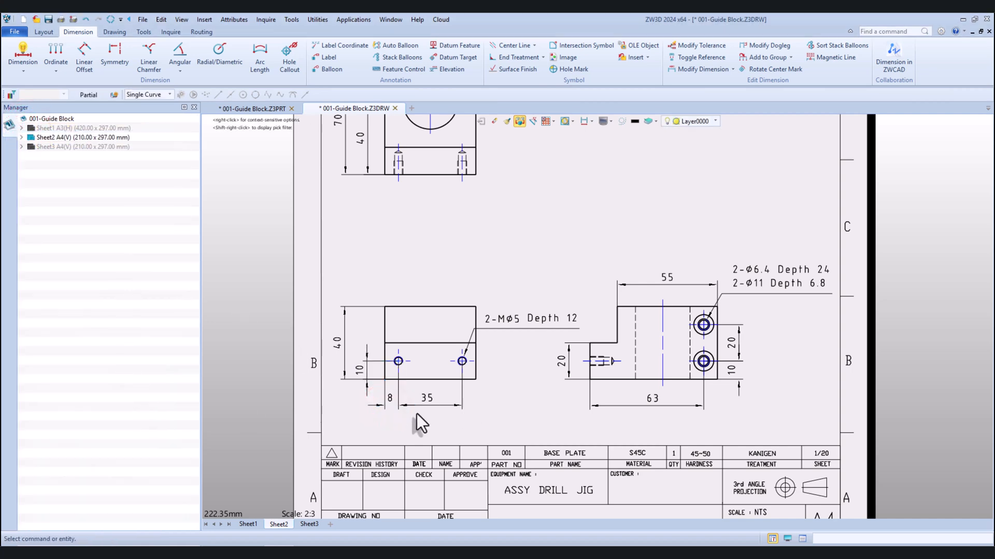
double_click(392, 401)
click(140, 350)
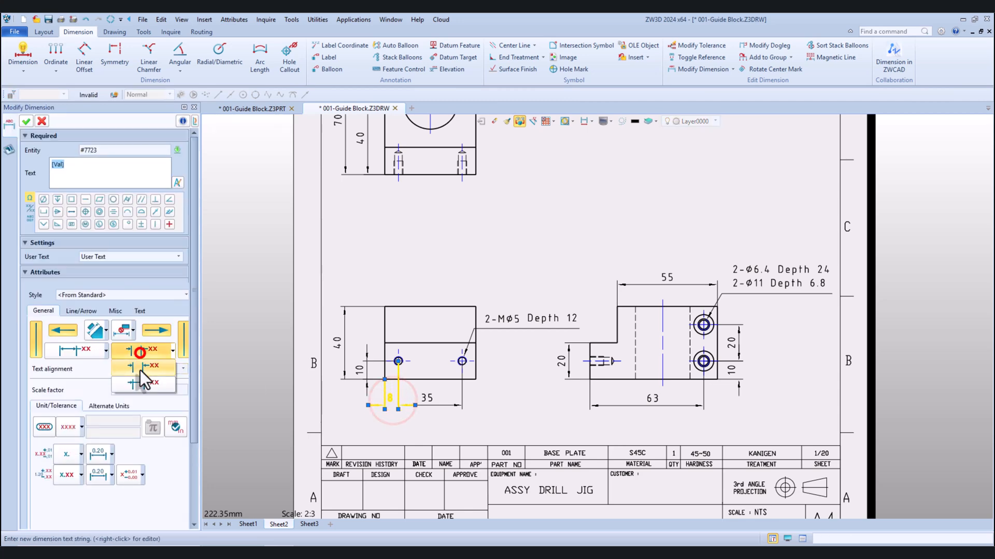
click(140, 383)
click(26, 121)
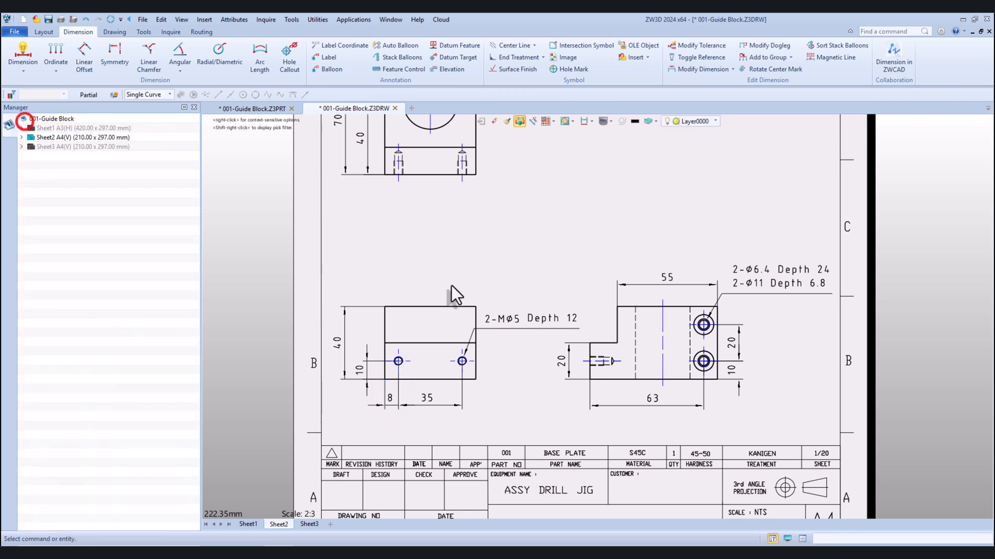
Dimension the top edge on the left side of the slot in the large-bore view, placed above the view
scroll(456, 291, down, 3)
scroll(453, 210, up, 3)
click(26, 51)
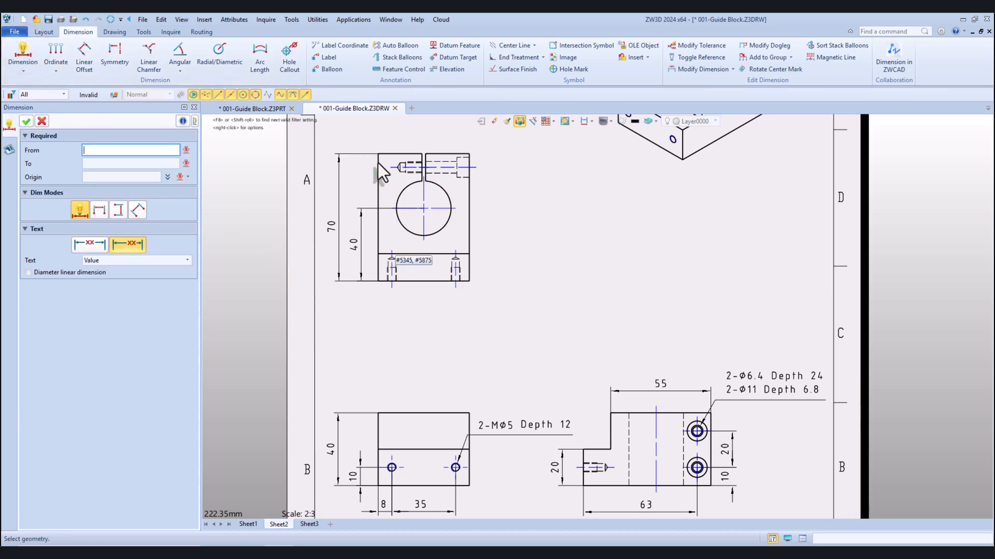
scroll(372, 157, up, 2)
click(427, 217)
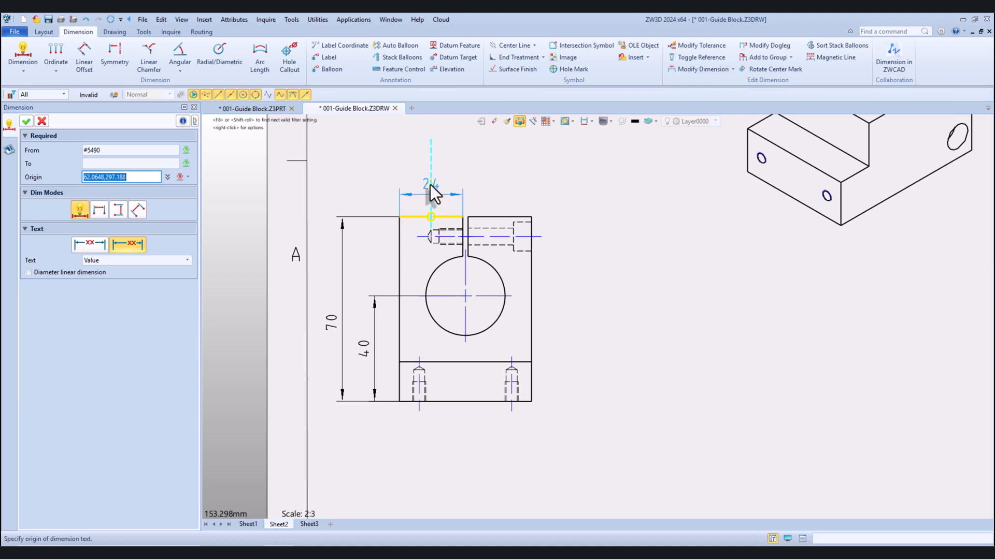
click(431, 184)
Dimension the horizontal distance from the block's left edge to the large bore's centre, placed above the existing top-edge dimension
click(399, 235)
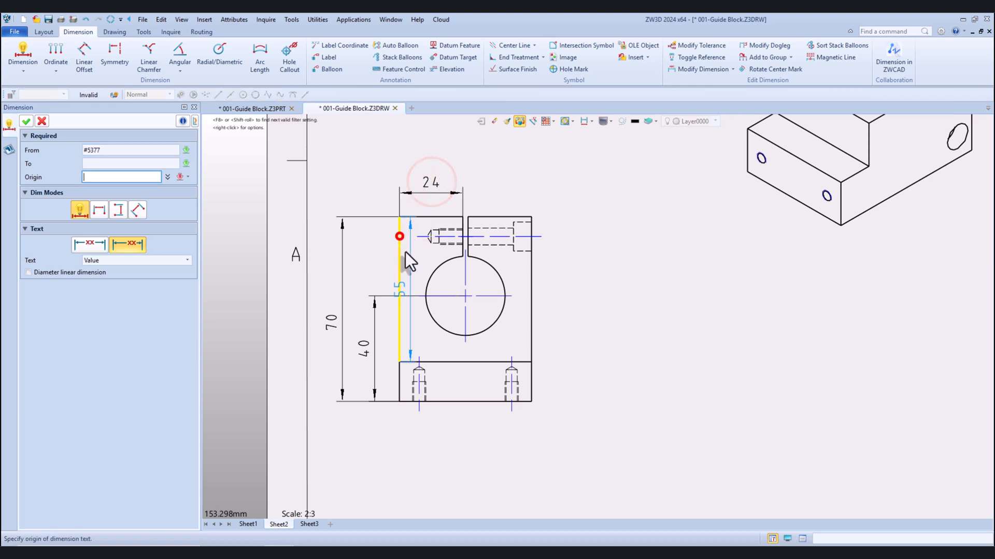
click(464, 297)
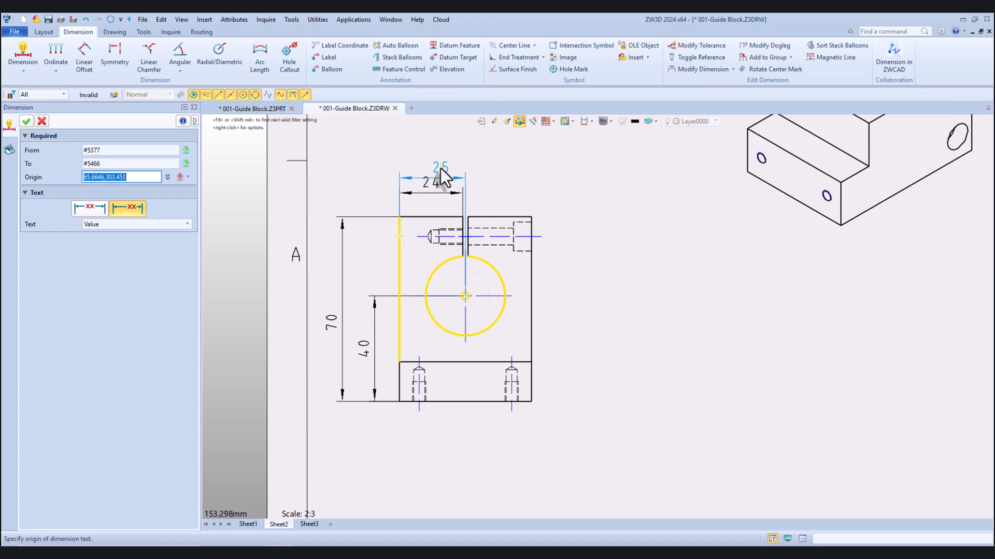
click(427, 158)
Dimension the slot's width between its two vertical edges, placed above the view in line with the top-edge dimension
scroll(440, 179, up, 3)
click(465, 293)
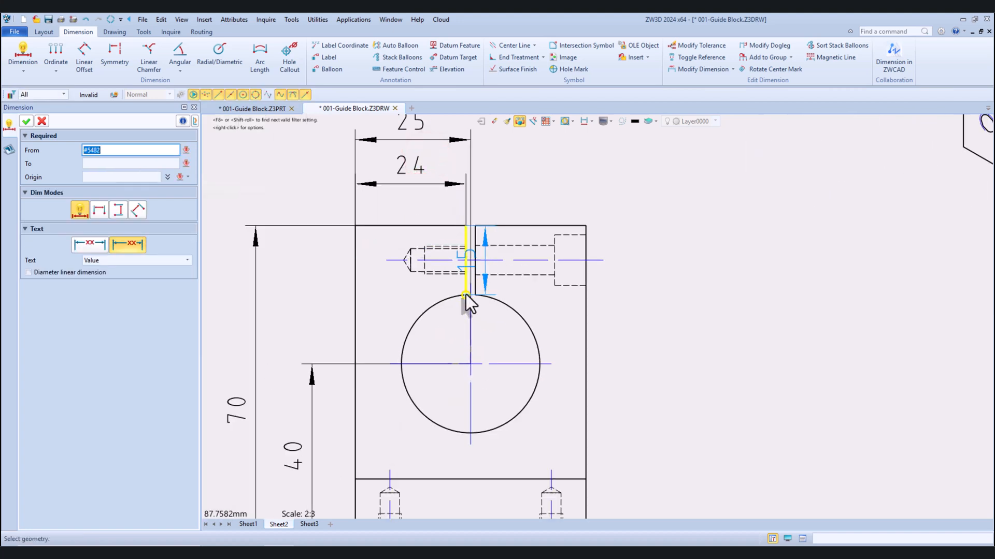
click(467, 290)
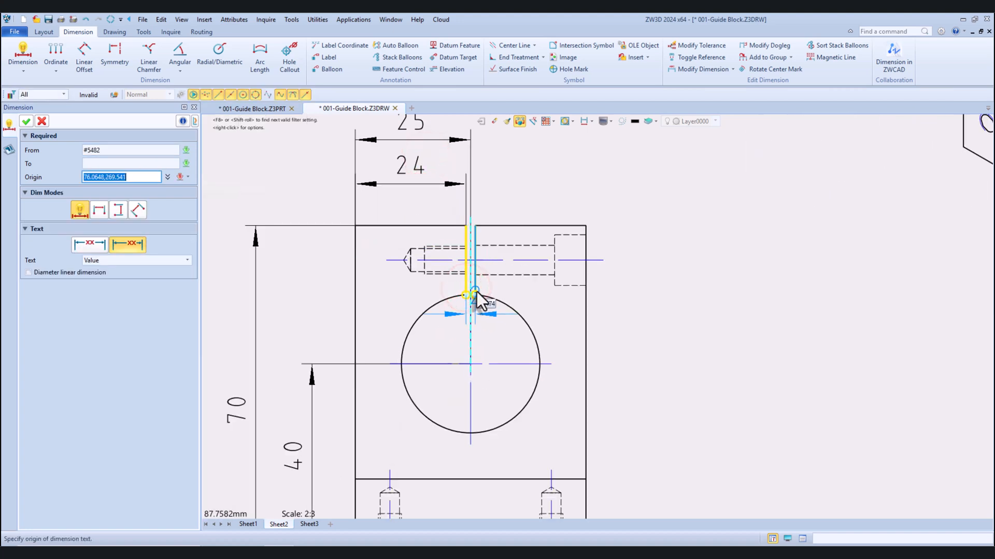
click(489, 167)
scroll(490, 170, down, 3)
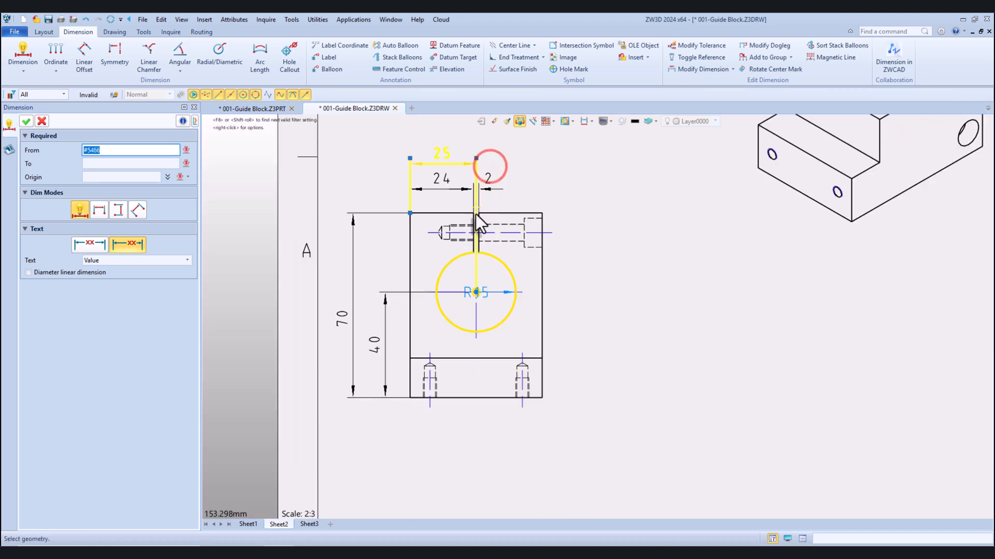
key(Escape)
Rearrange the dimensions above the slotted view so the top-edge and slot-width dimensions sit above the bore-centre dimension
drag(443, 185, 447, 150)
scroll(469, 178, down, 2)
scroll(466, 155, up, 3)
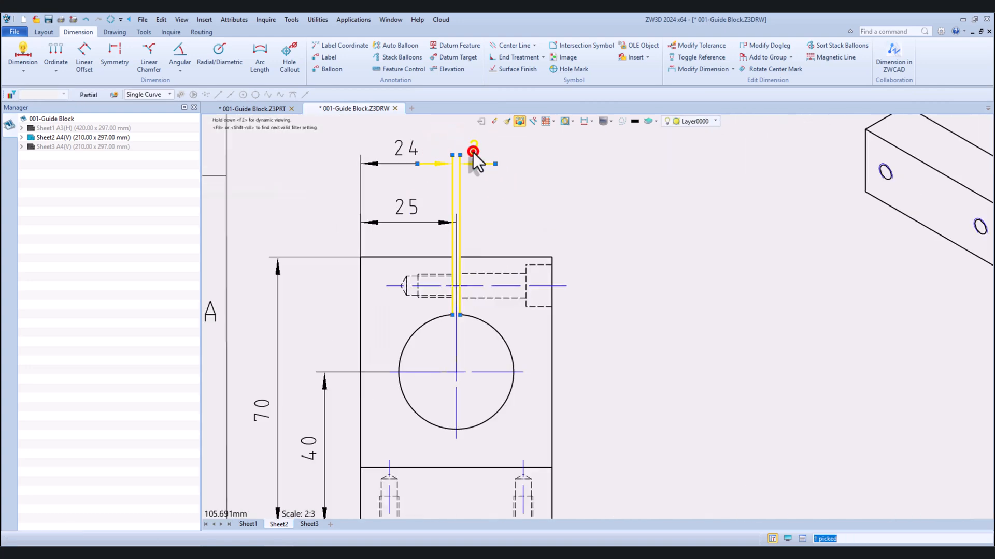
Set the slot-width dimension above the large-bore view to outside arrows joined by a dimension line
double_click(473, 151)
click(141, 350)
click(133, 382)
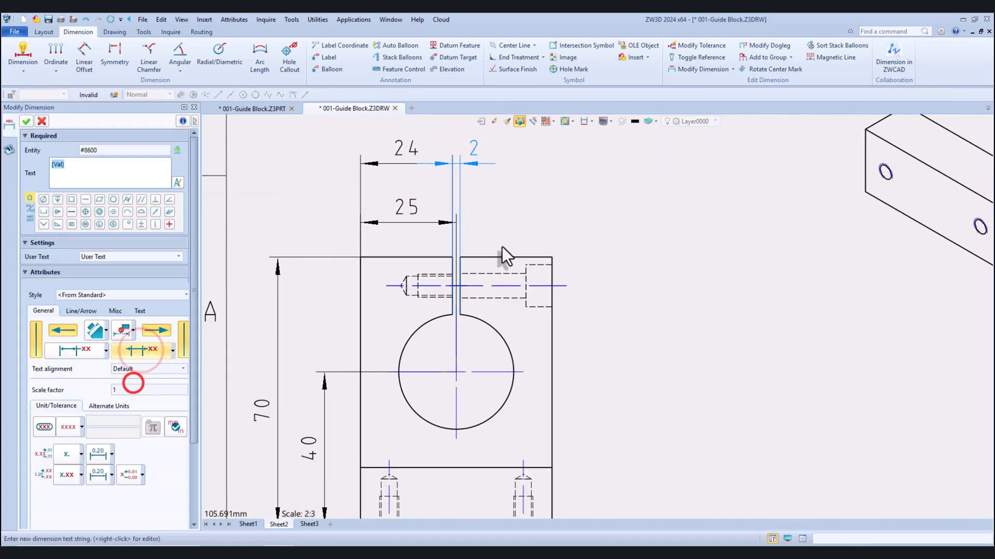
scroll(502, 246, down, 2)
click(26, 121)
Dimension the large bore's radius, placing its leader text above and to the right of the slotted view
scroll(455, 259, down, 2)
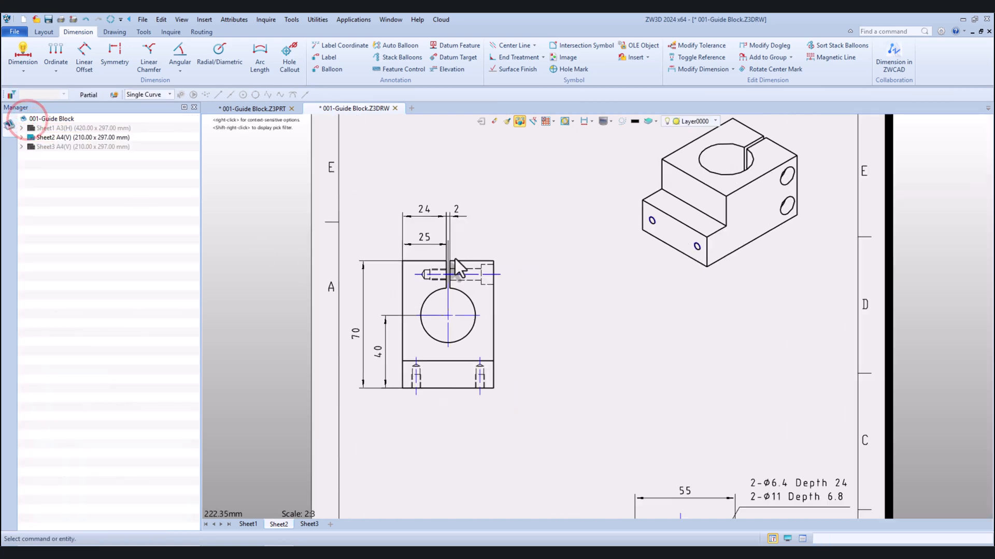
scroll(456, 259, up, 3)
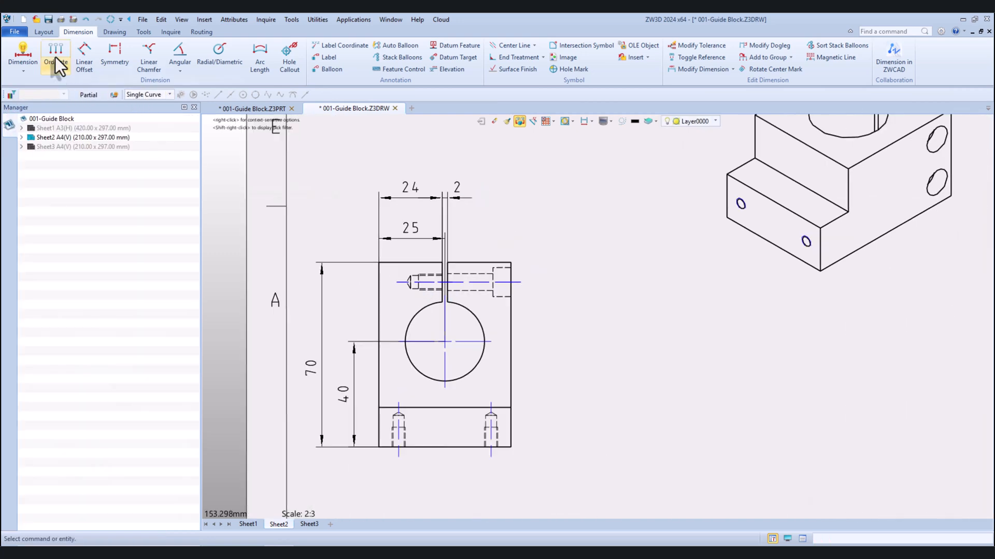
click(23, 52)
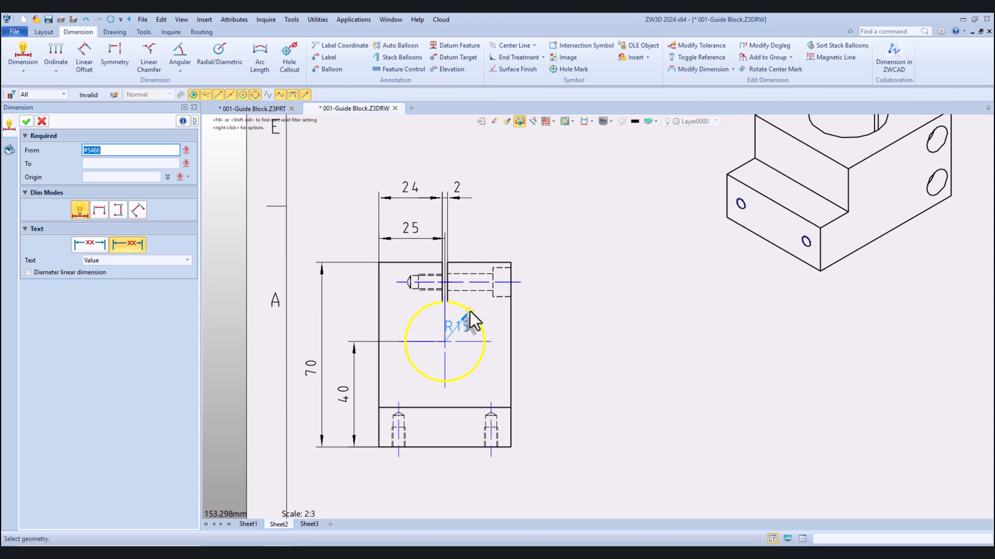
click(471, 312)
click(530, 223)
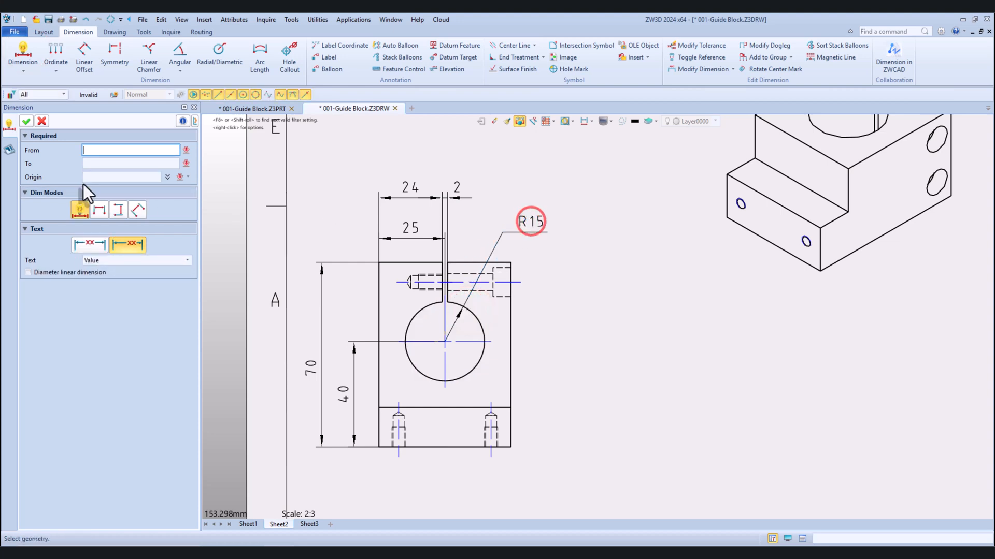
click(26, 120)
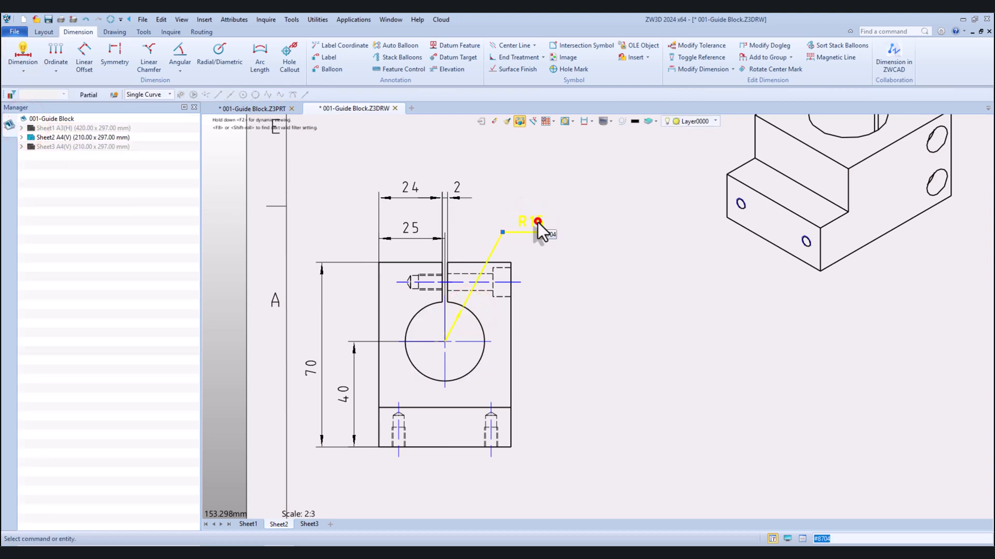
Give the large bore's radius dimension a tolerance with separate upper and lower deviations
double_click(538, 222)
click(64, 433)
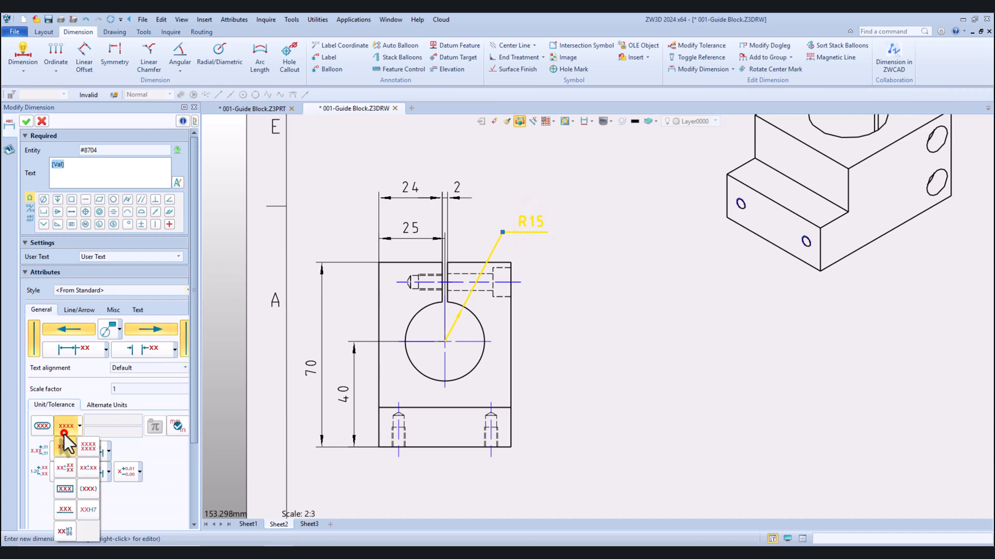
click(64, 467)
click(100, 422)
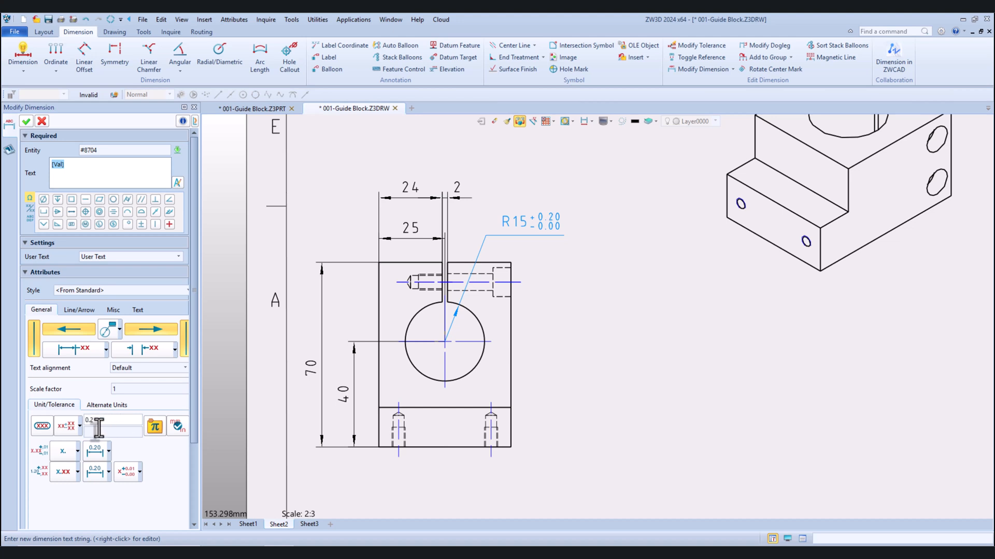
Set the lower deviation of the large bore's radius tolerance to +0.1 and apply the tolerance
click(92, 430)
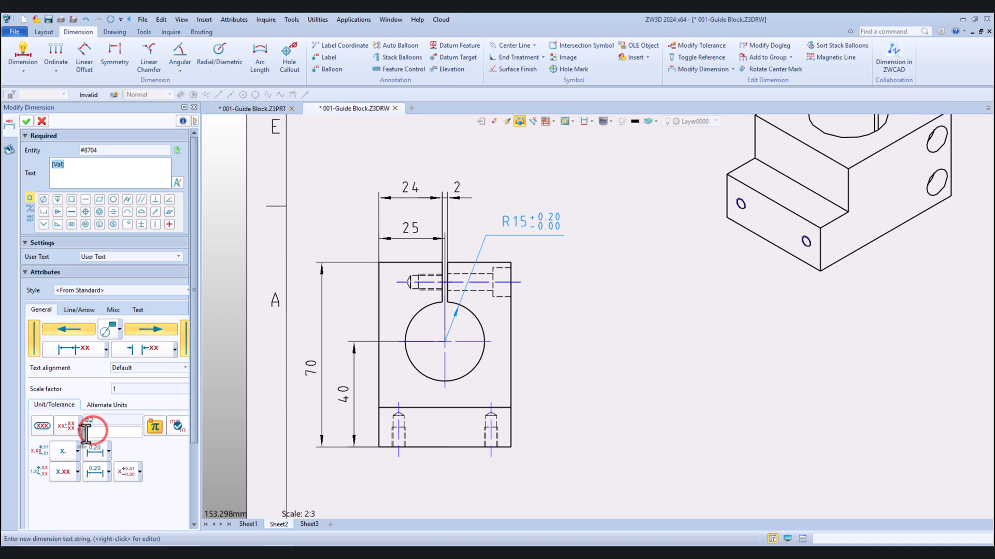
text(0.1)
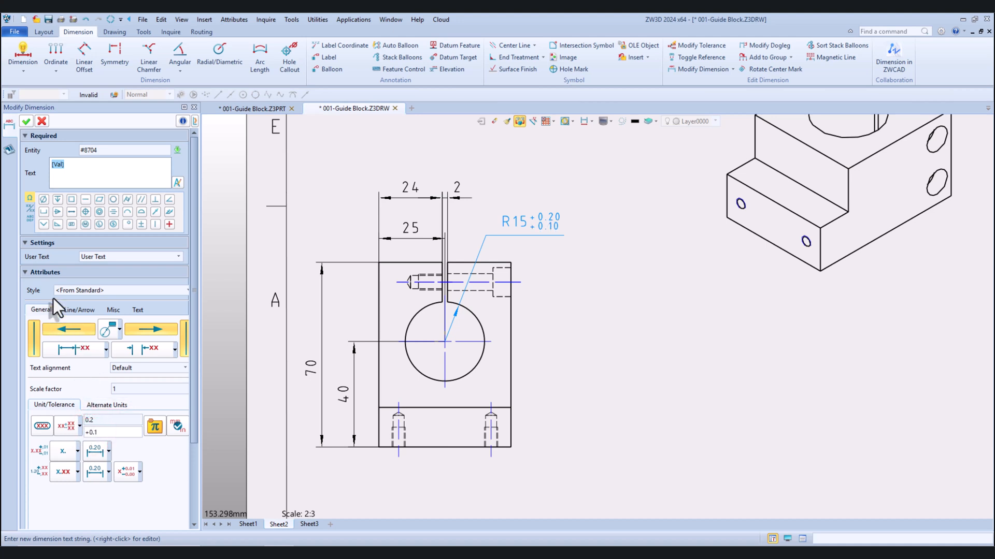
click(26, 121)
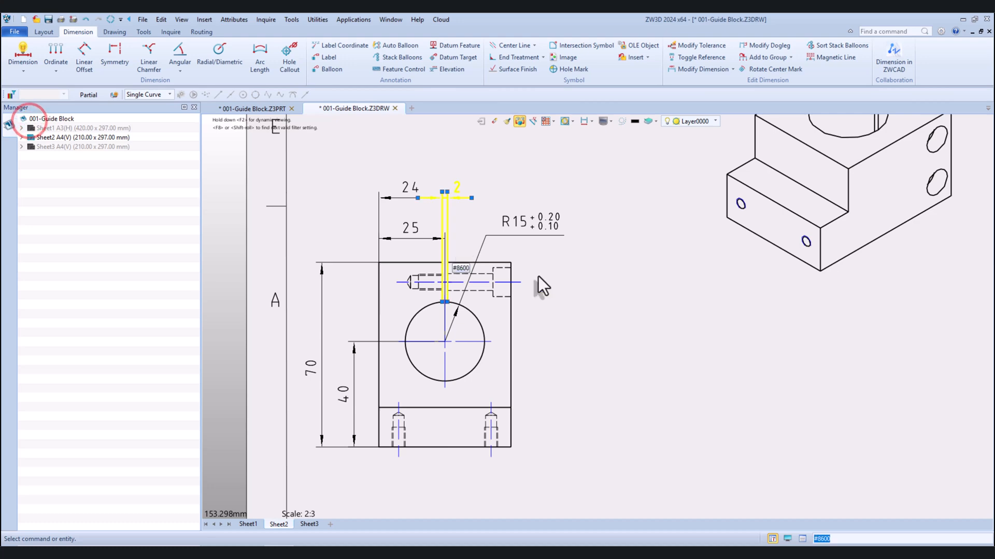
Move the isometric view down on the sheet so it sits beside the slotted view
scroll(538, 276, down, 3)
scroll(581, 238, up, 2)
scroll(575, 270, down, 3)
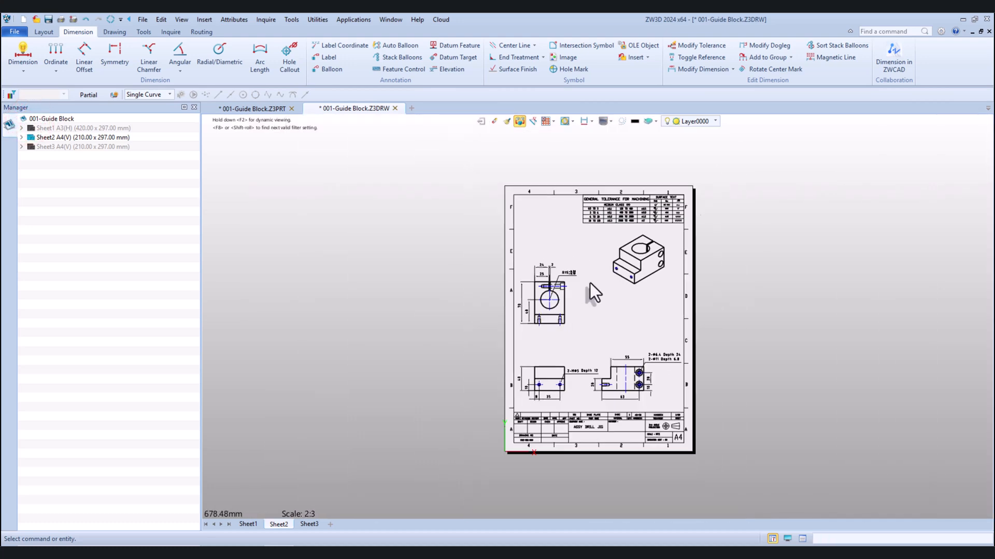
drag(636, 290, 637, 325)
Reposition the M5 hole callout above and to the right of the stepped-block view with the two small holes
scroll(577, 331, up, 1)
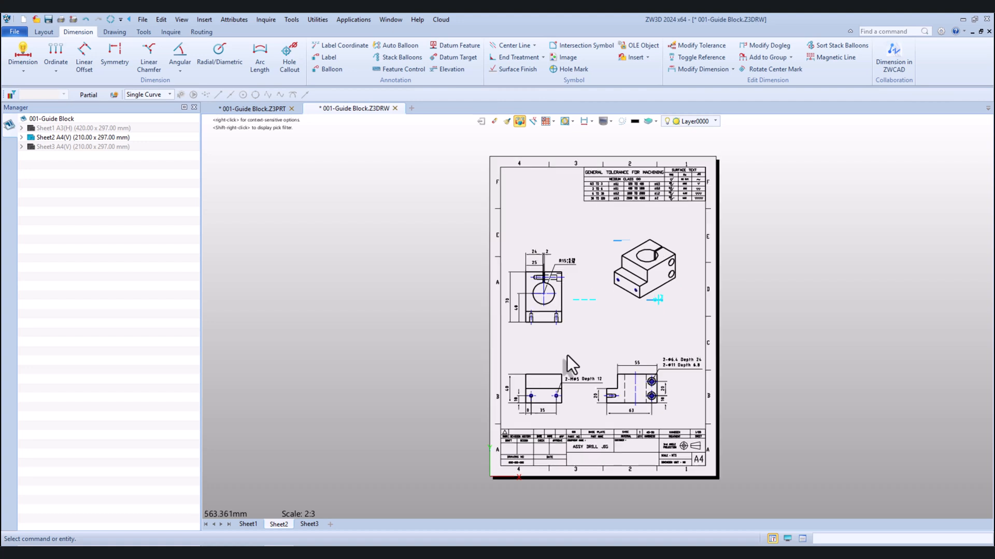
scroll(577, 383, up, 3)
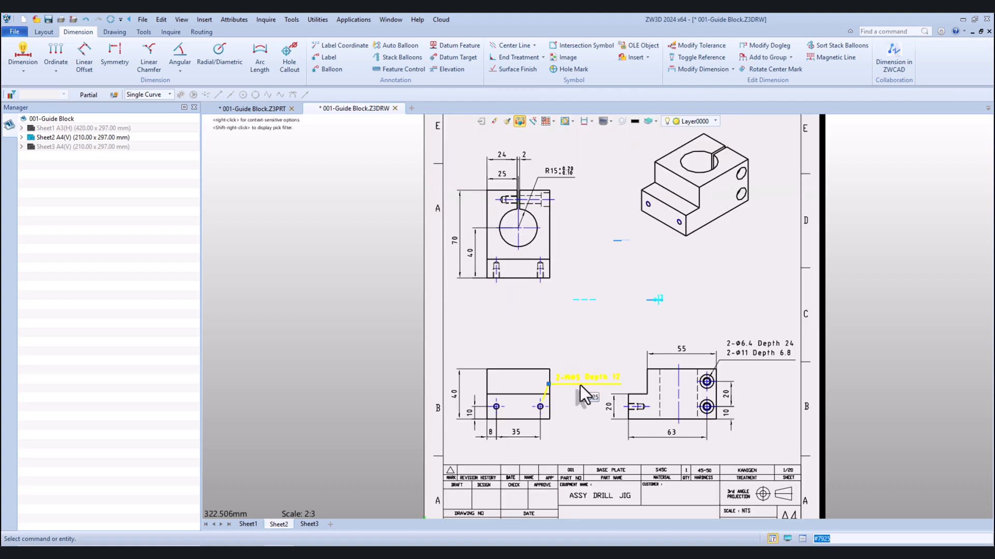
mouse_move(582, 379)
mouse_down()
mouse_move(514, 346)
mouse_move(484, 352)
mouse_up()
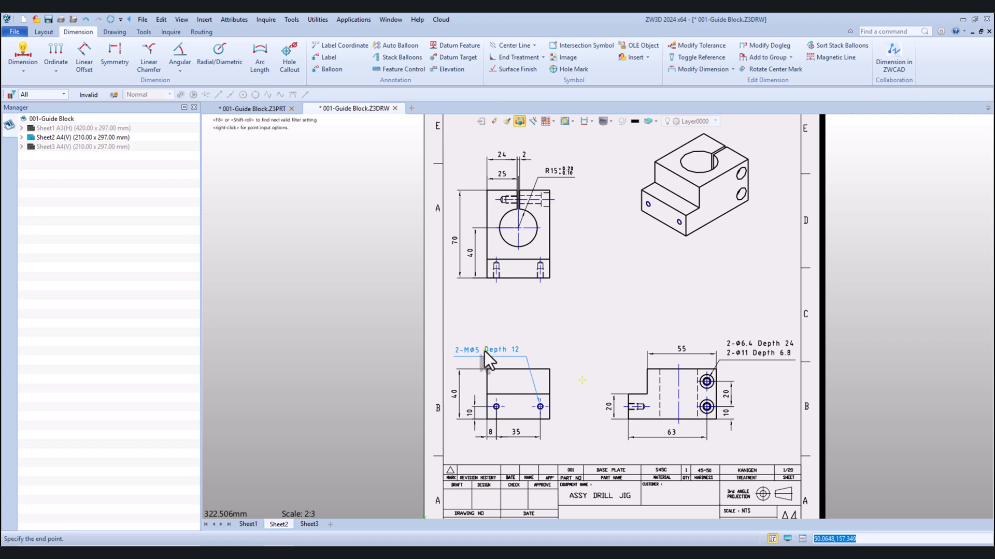
scroll(549, 355, down, 2)
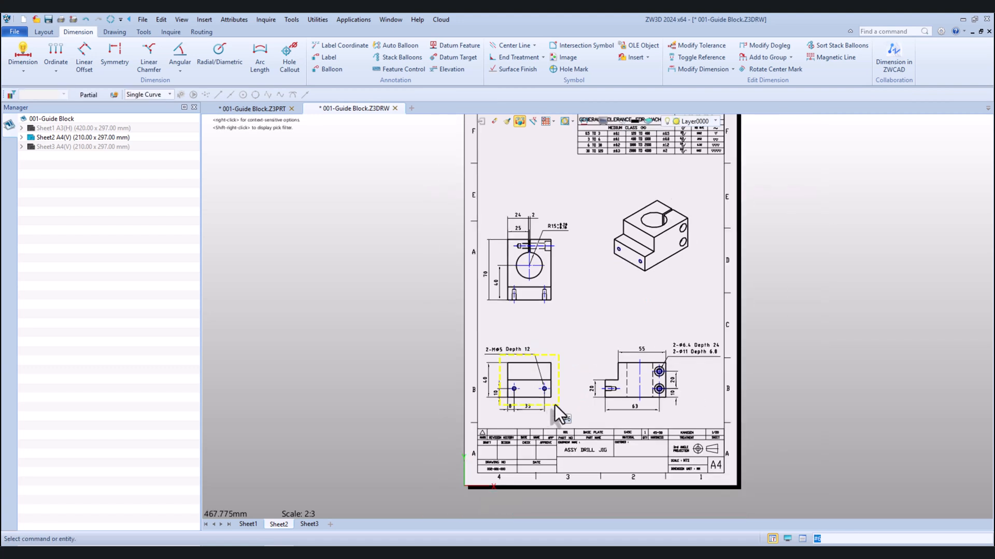
scroll(575, 409, up, 2)
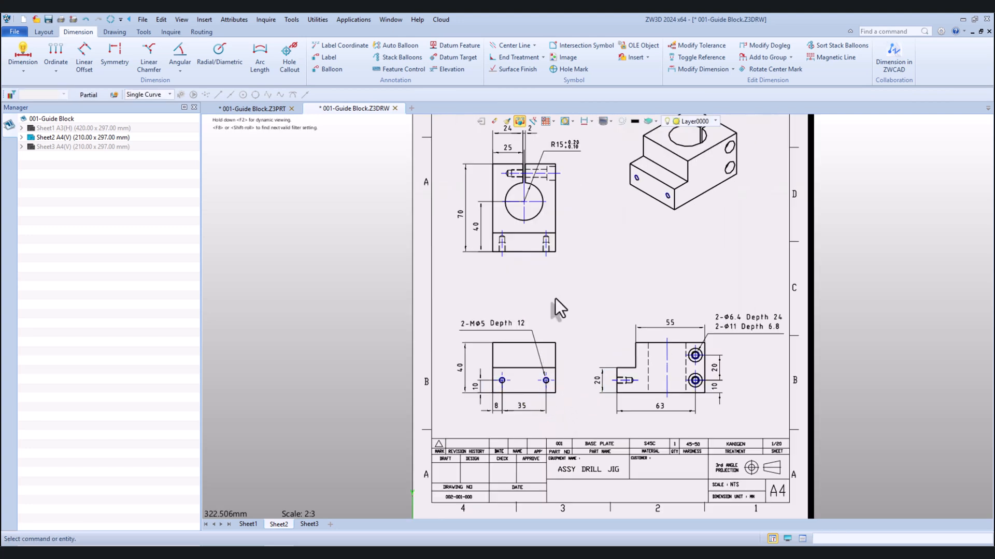
drag(496, 323, 599, 324)
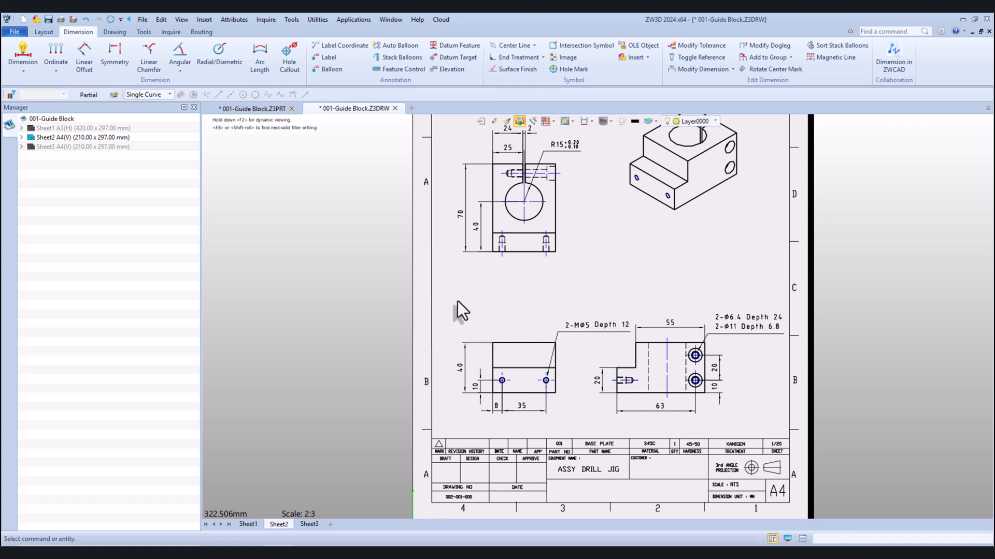
scroll(468, 319, down, 2)
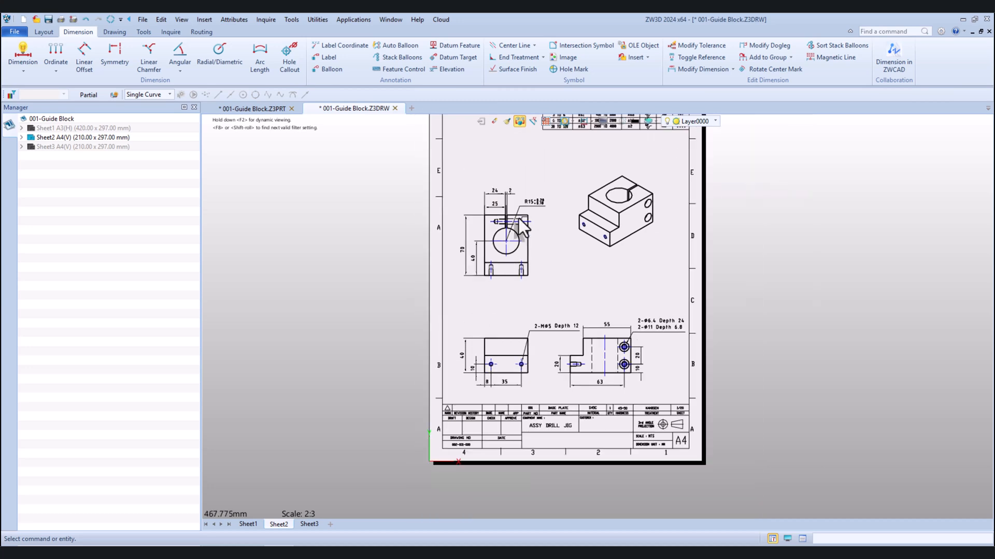
Start a broken section on the slotted view with a circular boundary over its upper-left corner, covering the tip of the threaded clamp hole
scroll(477, 197, up, 2)
scroll(476, 197, up, 1)
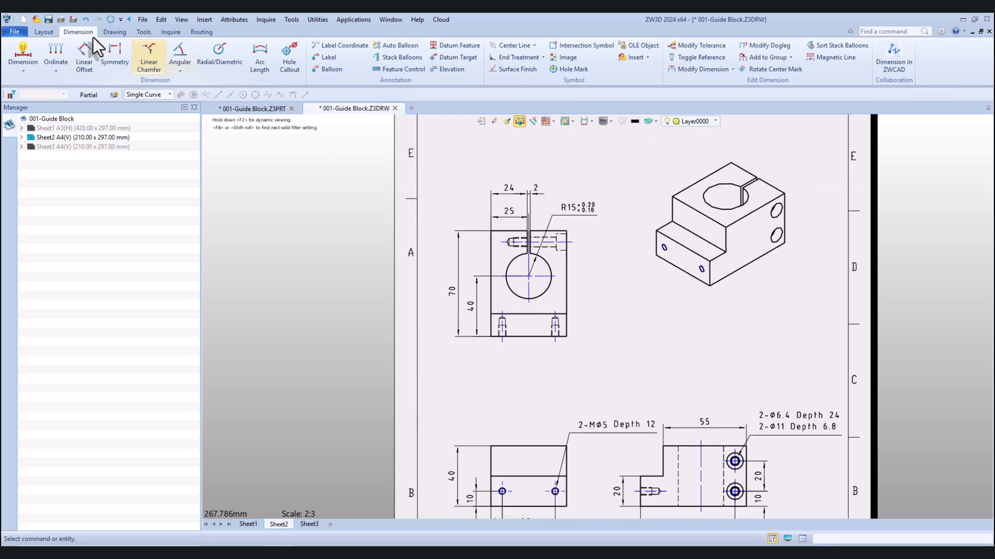
click(43, 31)
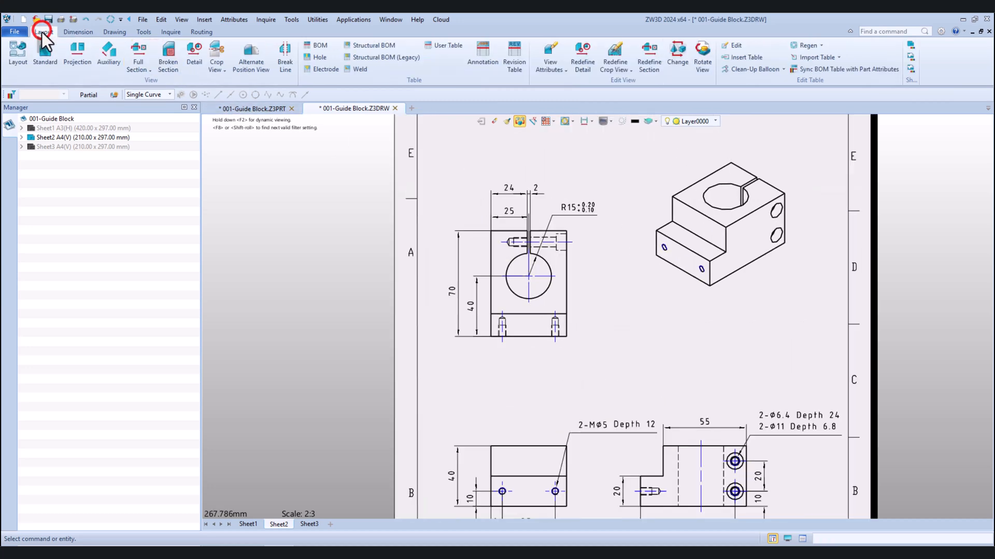
click(171, 60)
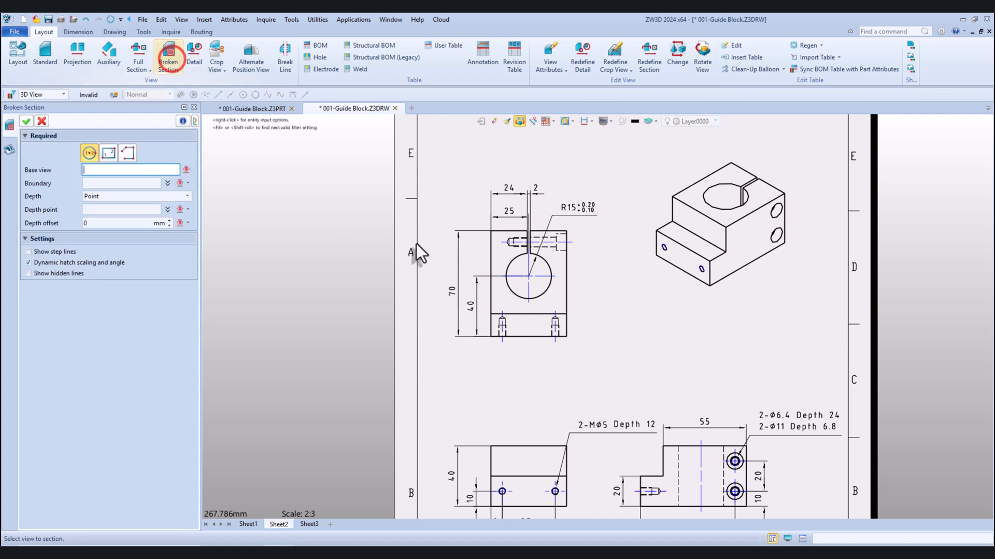
click(496, 259)
scroll(506, 234, up, 5)
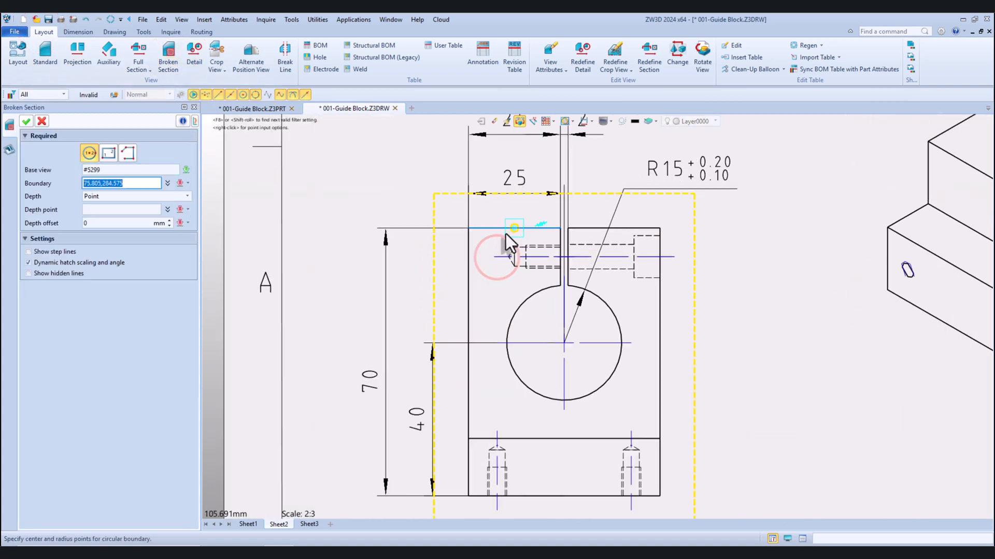
click(445, 202)
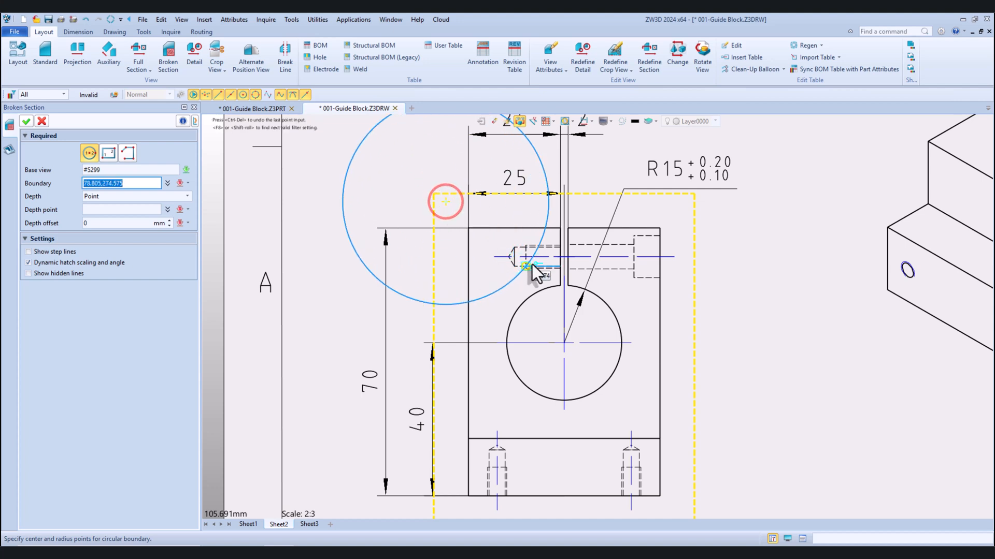
click(544, 259)
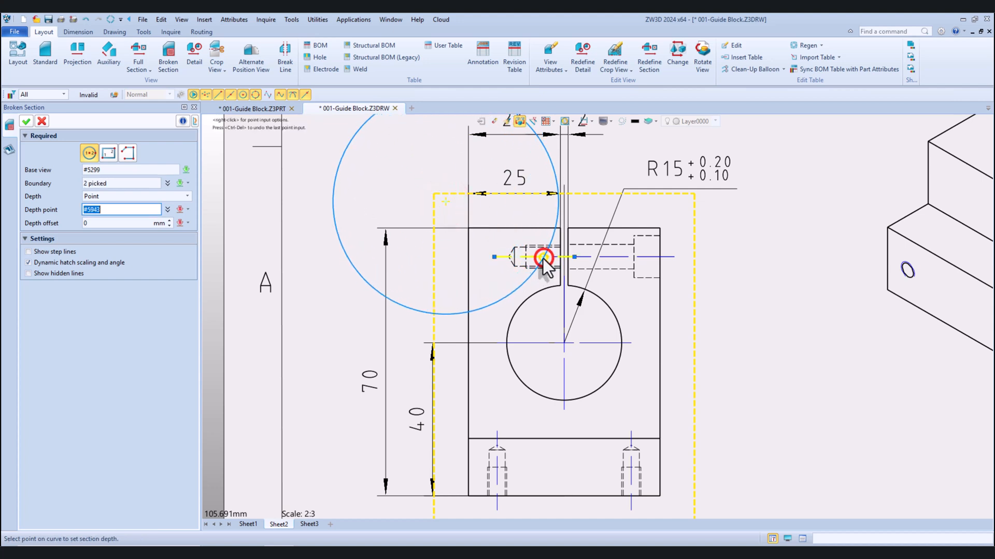
Set the broken section's depth at the centre of the upper counterbored hole in the side view and create the section
scroll(333, 224, down, 5)
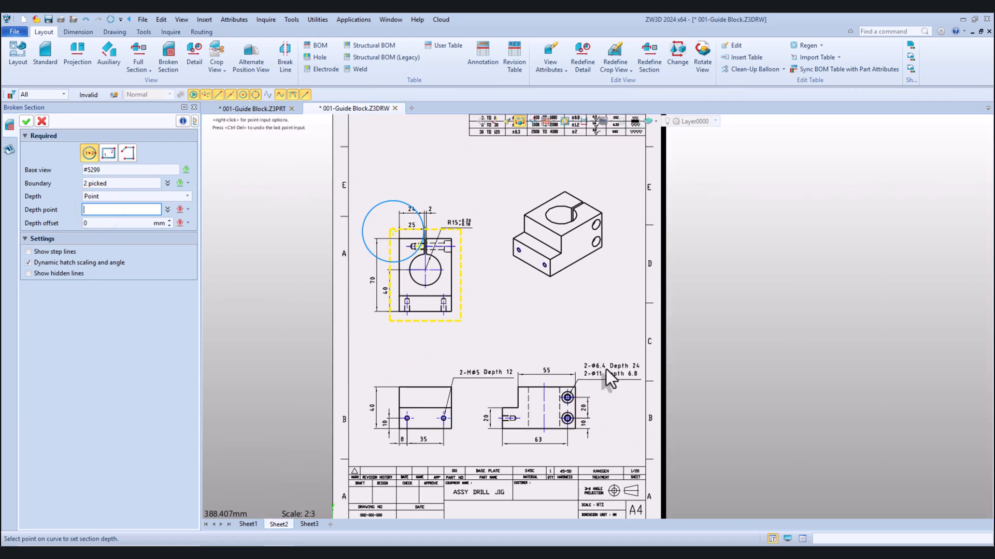
scroll(585, 389, up, 5)
click(536, 413)
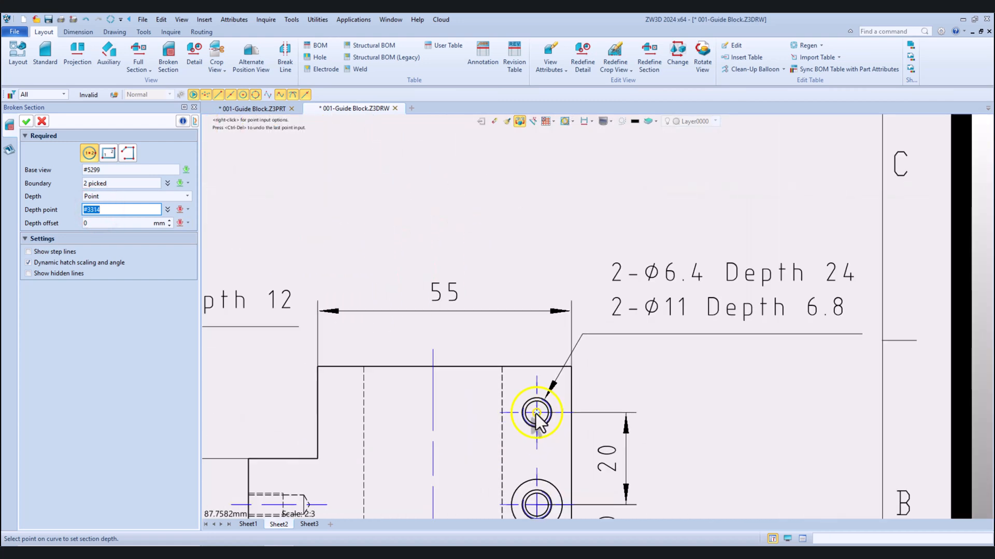
click(537, 413)
scroll(536, 413, down, 5)
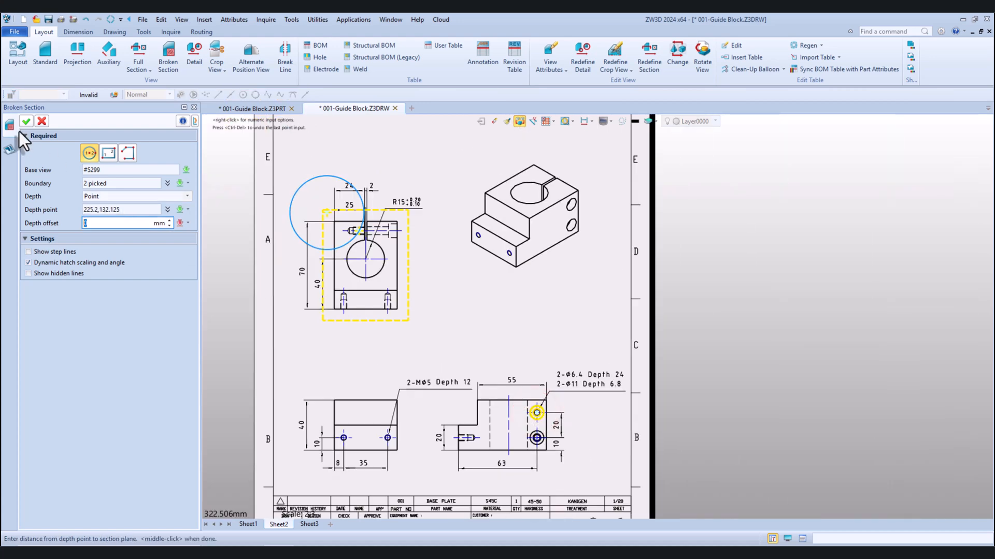
click(24, 124)
Move the bore-centre dimension back above the slotted view and delete the stray 1 mm dimension next to it
scroll(363, 234, up, 5)
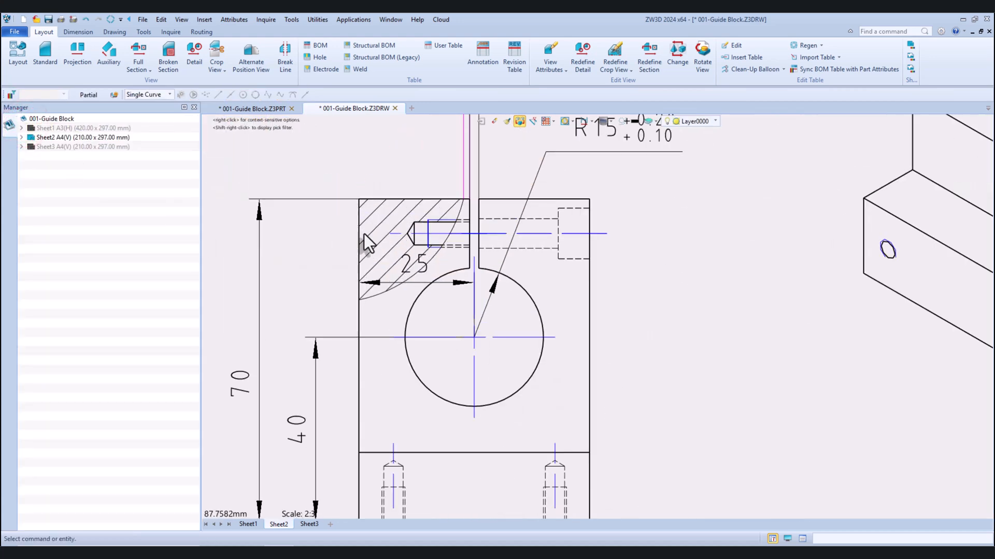
scroll(364, 234, down, 3)
drag(417, 272, 397, 136)
scroll(399, 206, down, 3)
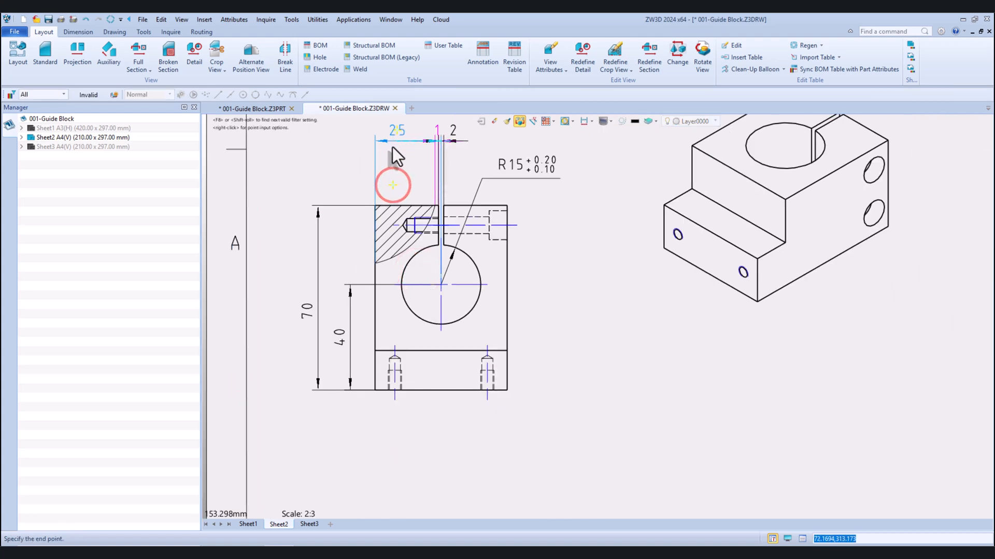
scroll(433, 133, up, 3)
click(442, 137)
key(Escape)
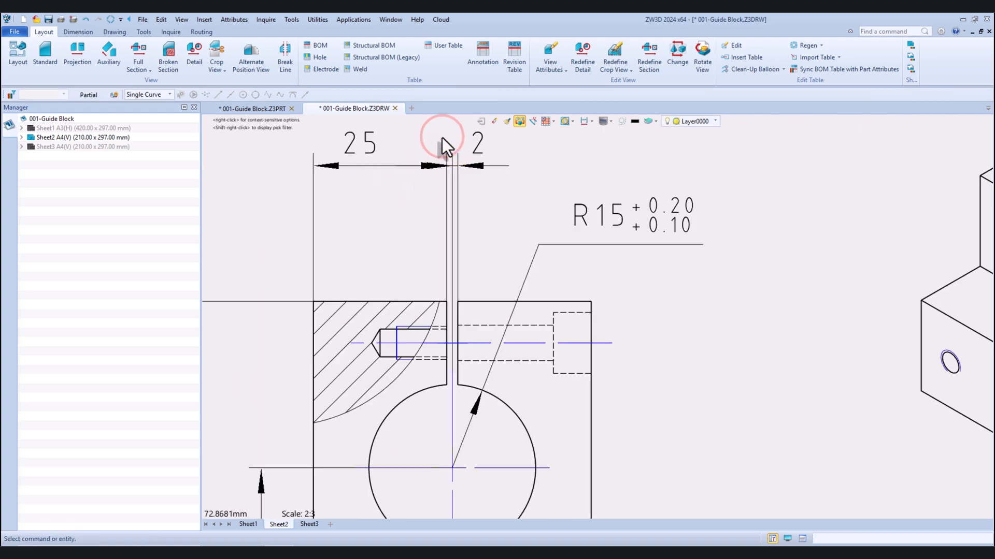
Start a label on the sectioned threaded clamp hole, with its leader running to a point above and left of the slotted view
scroll(508, 210, down, 3)
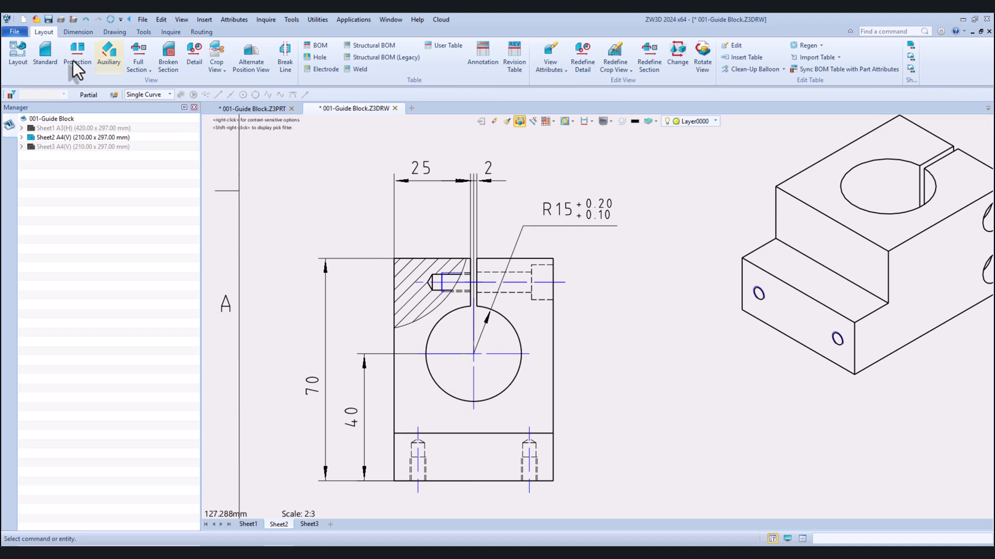
click(75, 32)
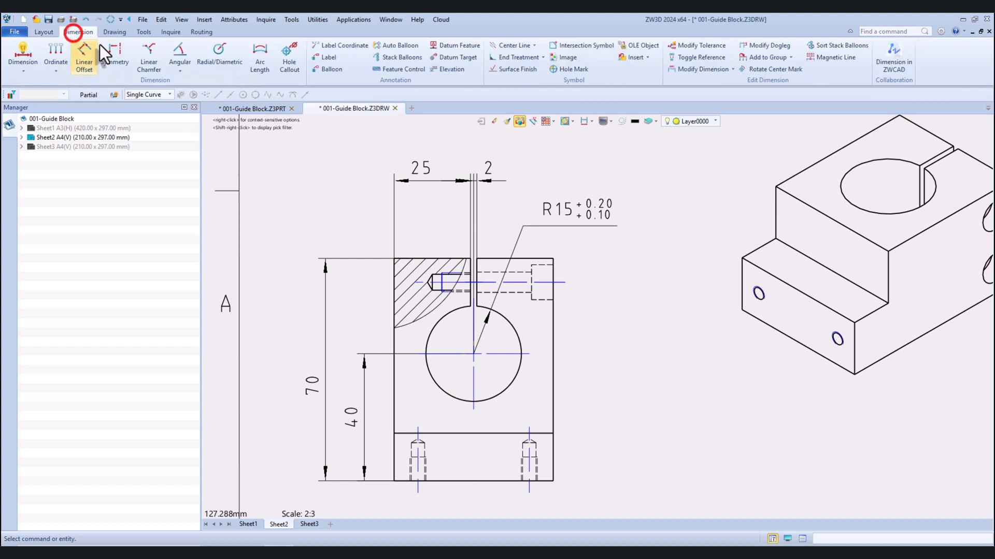
click(325, 57)
scroll(446, 277, up, 4)
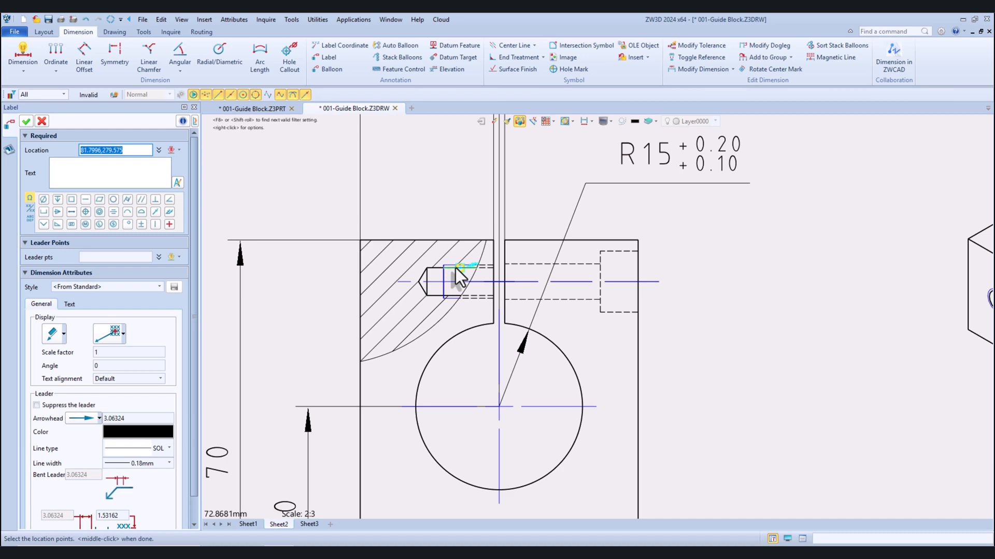
click(455, 268)
scroll(455, 268, down, 2)
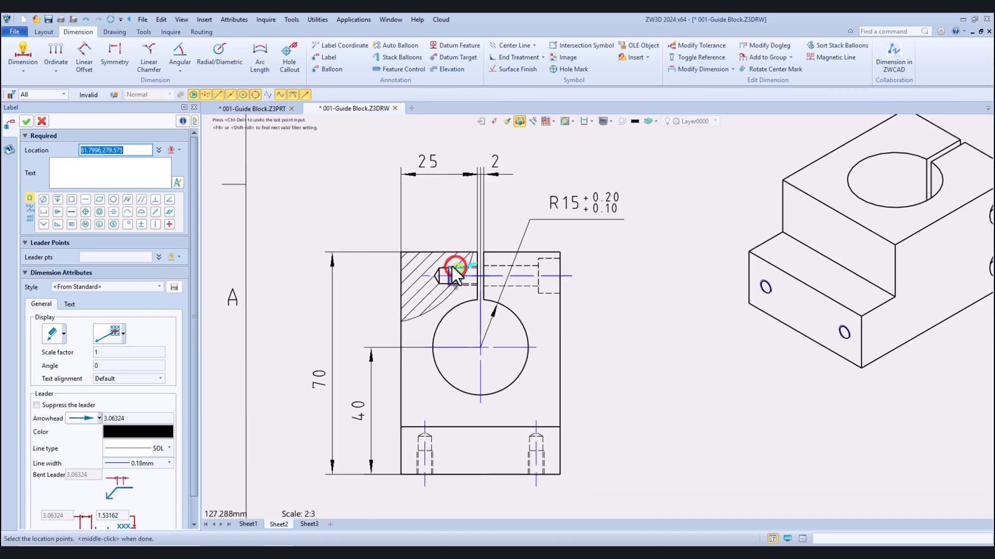
click(387, 201)
Enter the label text "2-M6 dEPTH 12" and add a nearby leader point so the text runs horizontally
click(133, 177)
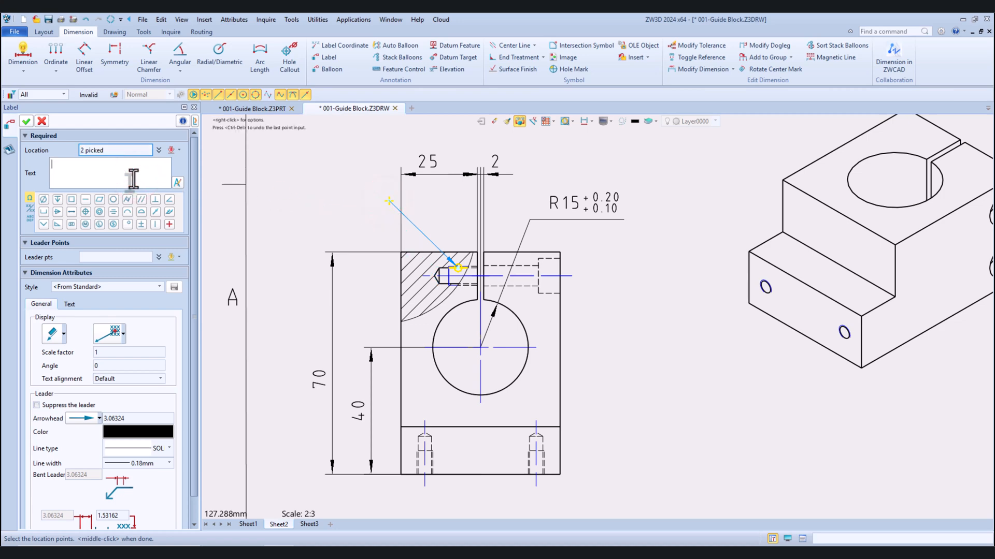
text(2-M6)
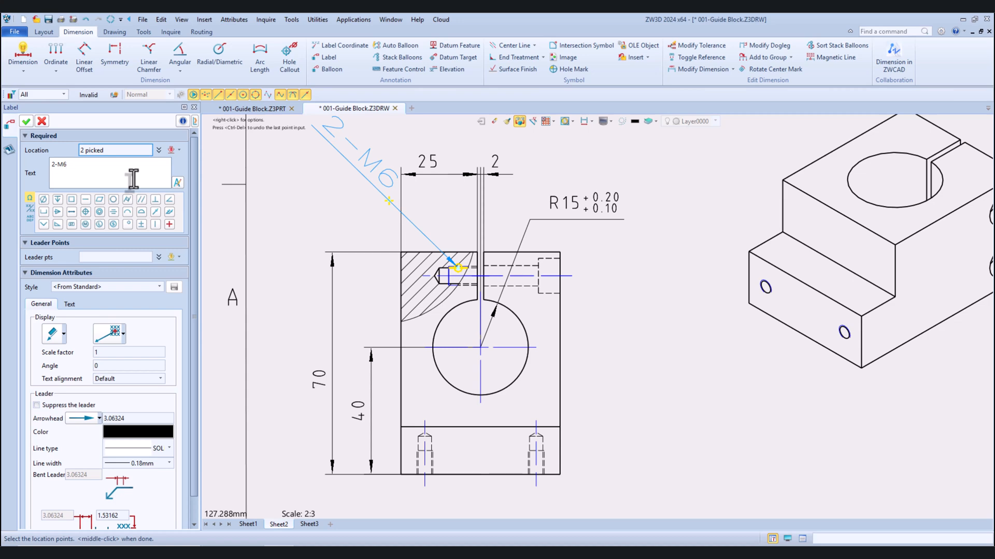
text(dEPTH 12)
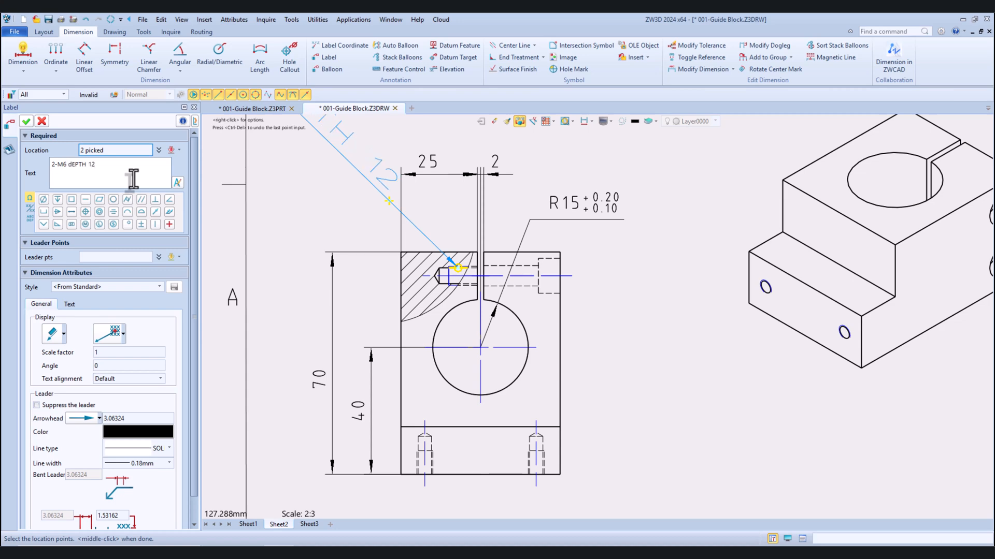
scroll(397, 205, down, 2)
scroll(396, 205, up, 3)
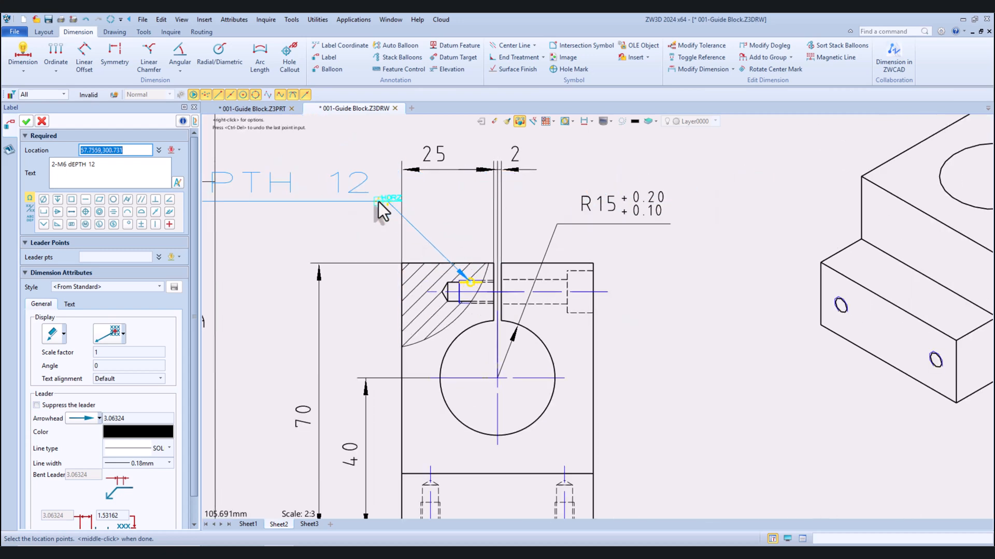
click(378, 201)
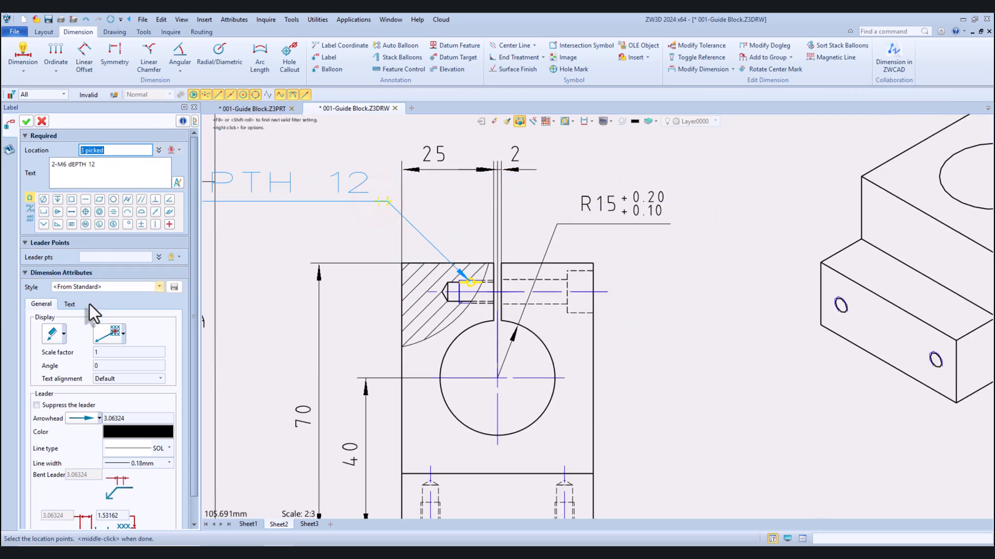
Change the label's font to ISOCP and finish it with the text extending horizontally to the left of the slotted view
click(70, 305)
click(170, 320)
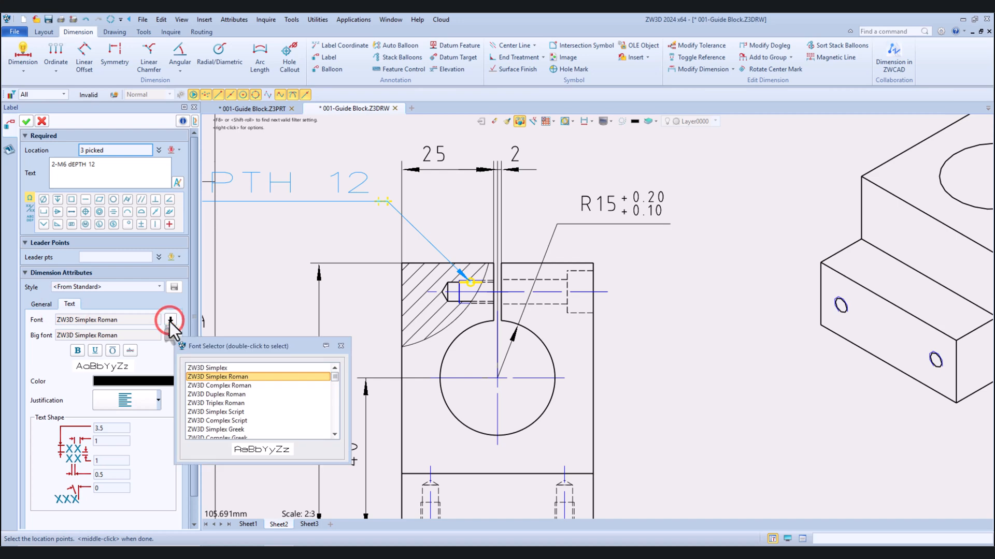
scroll(206, 425, down, 5)
double_click(206, 426)
scroll(418, 309, down, 3)
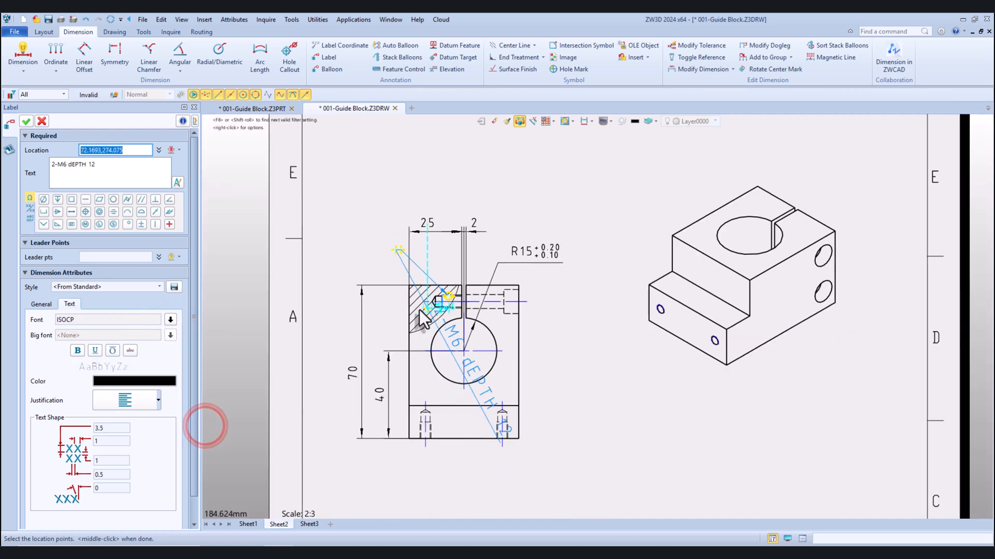
click(244, 242)
click(24, 122)
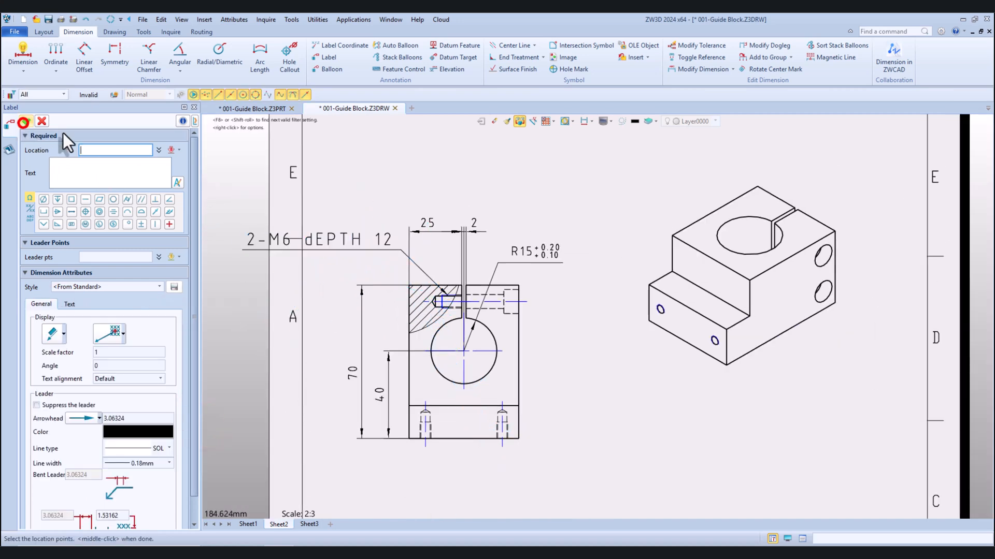
Edit the threaded clamp hole's label in the slotted view to read "2-M6 Depth 12"
scroll(363, 233, up, 2)
middle_click(346, 250)
double_click(345, 247)
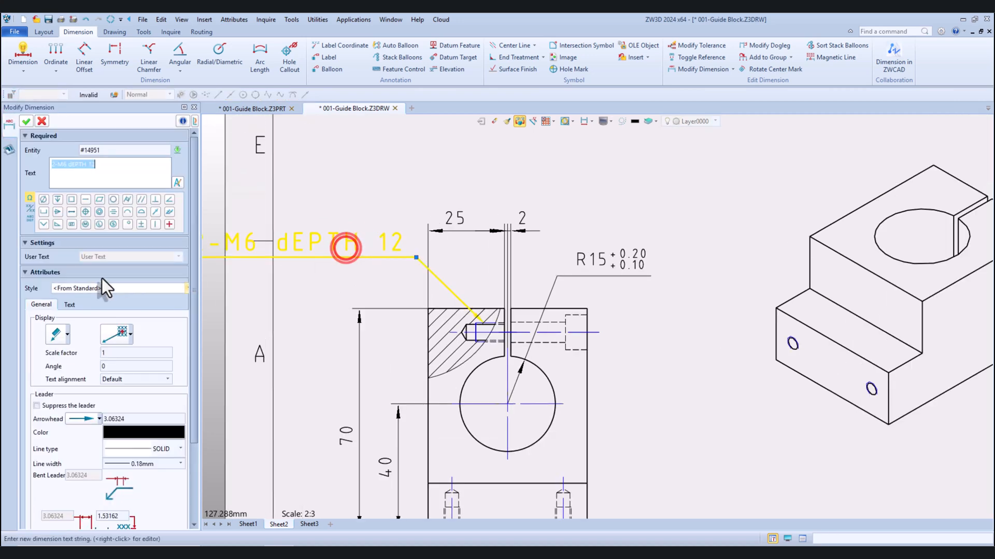
click(85, 165)
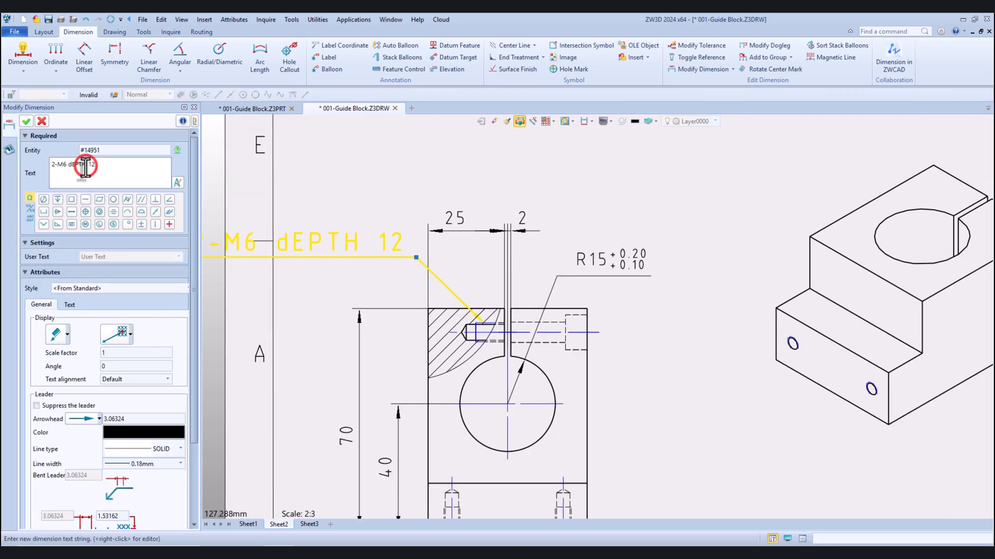
key(BackSpace)
key(BackSpace)
key(BackSpace)
key(BackSpace)
key(BackSpace)
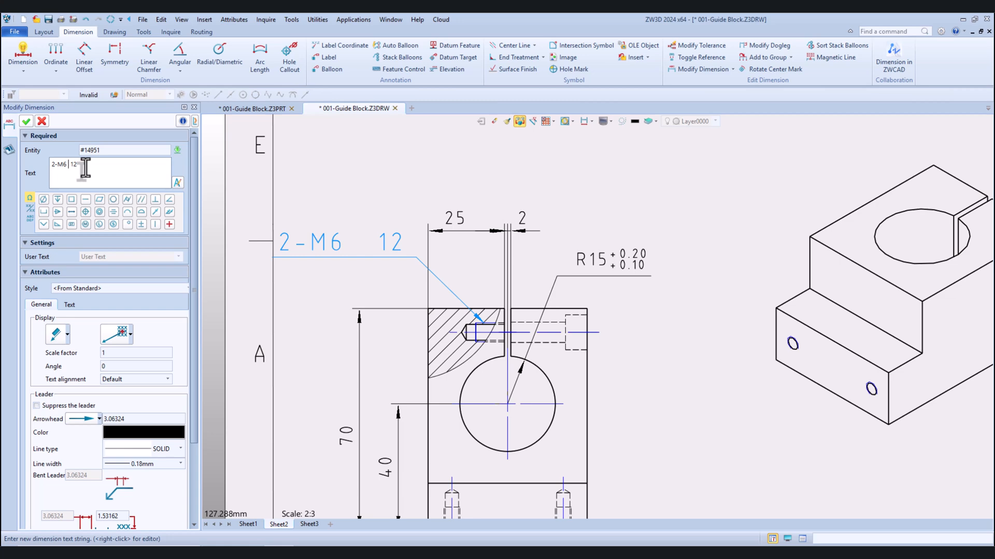
text(D)
text(epth)
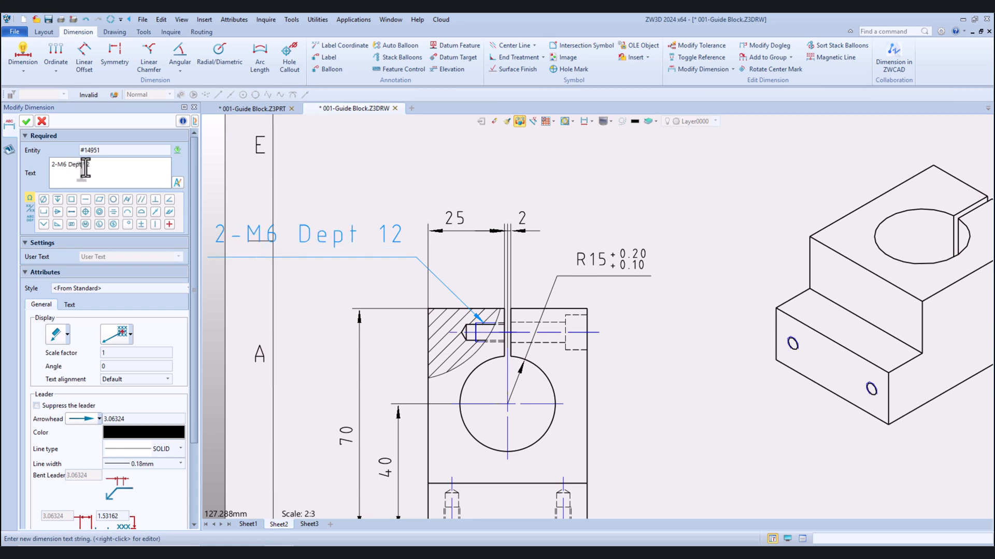
Set the M6 label's text height to 2.5 and apply the label changes
scroll(393, 210, down, 2)
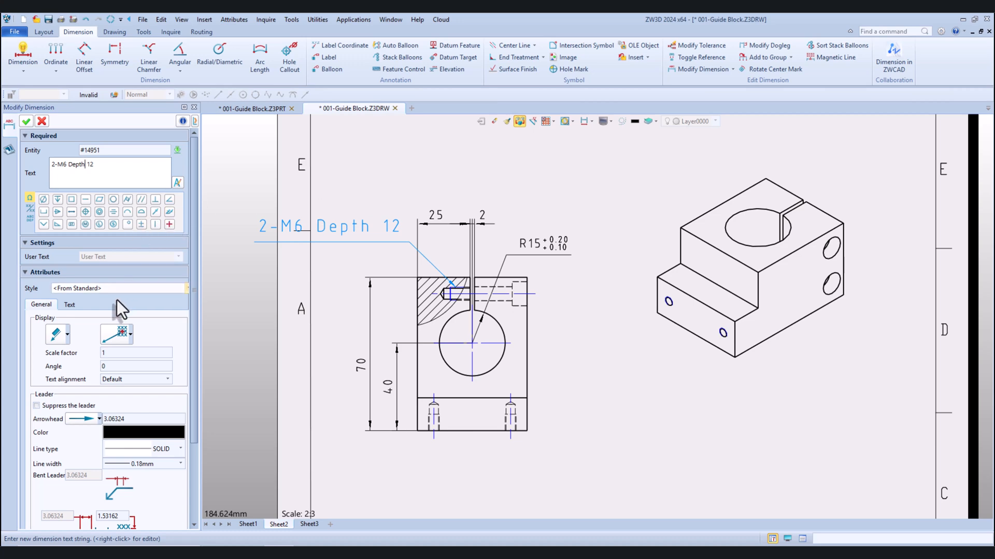
click(71, 304)
click(119, 428)
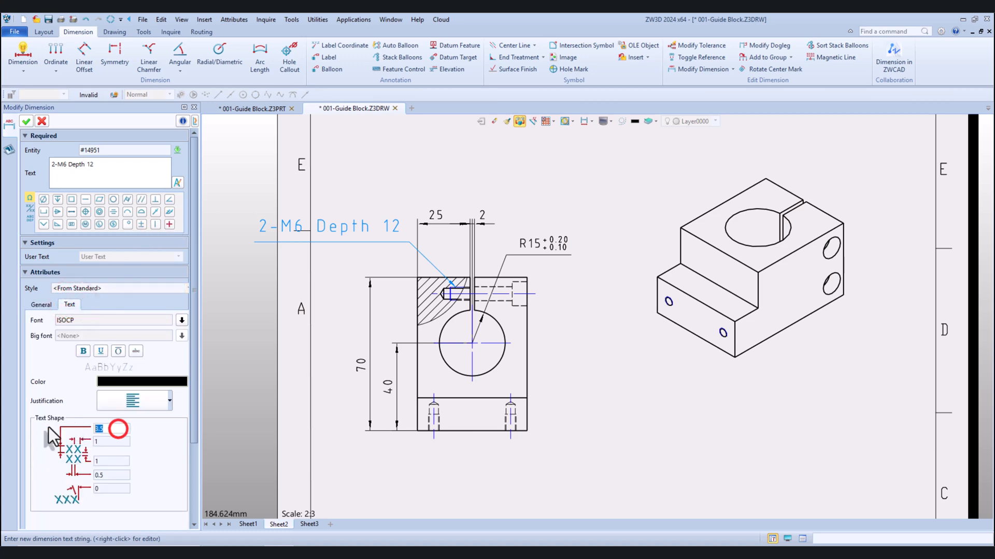
text(2.5)
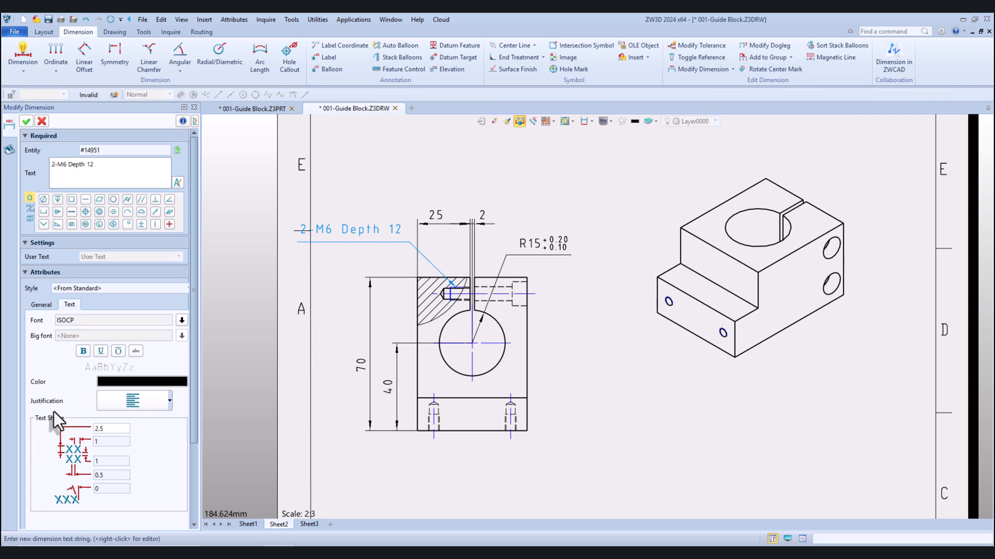
click(26, 121)
Move the "2-MØ5 Depth 12" label left so it sits above its own front view, clear of the neighbouring 55 dimension
scroll(564, 254, down, 3)
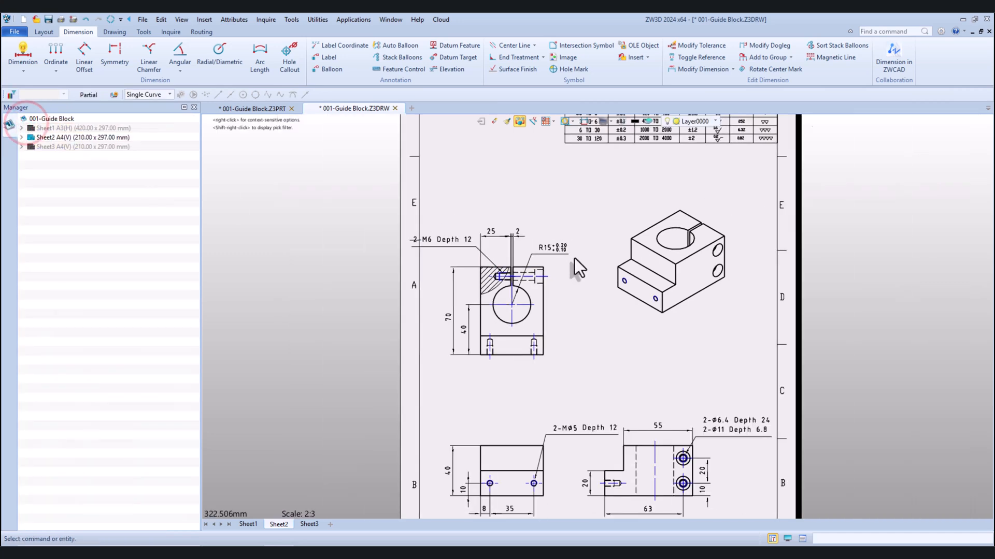
scroll(582, 307, down, 2)
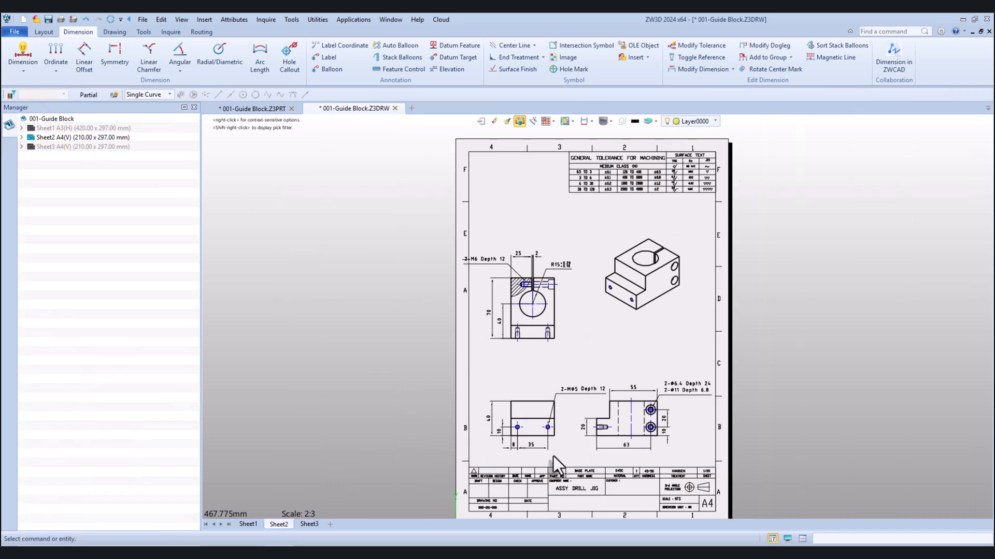
scroll(554, 456, up, 2)
click(560, 444)
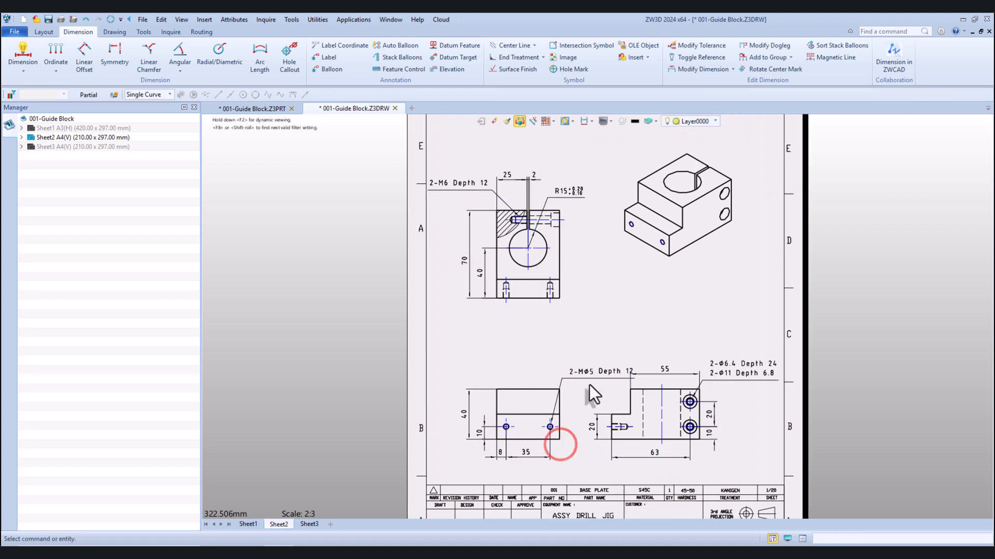
drag(592, 370, 493, 371)
scroll(472, 163, up, 4)
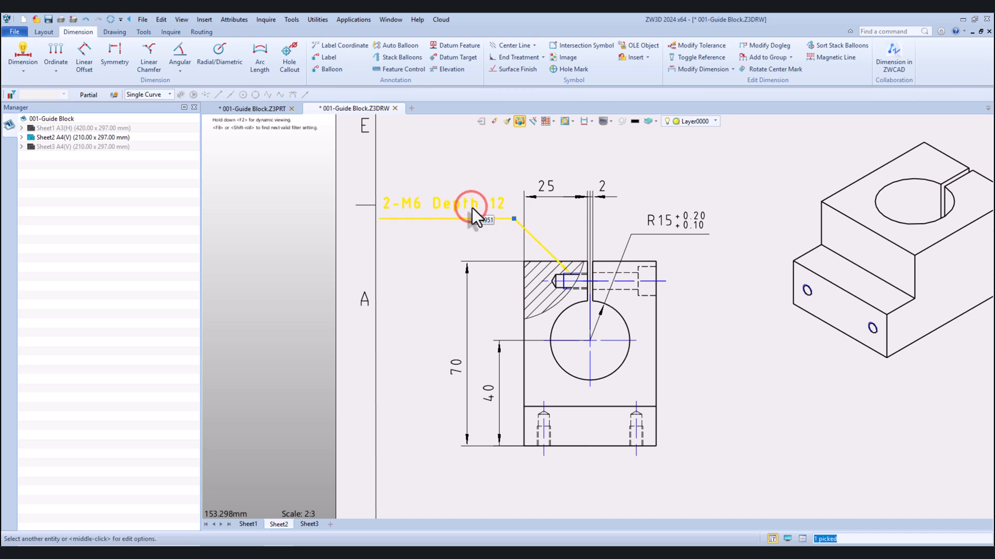
Turn off the thread display in the isometric view
scroll(469, 182, down, 4)
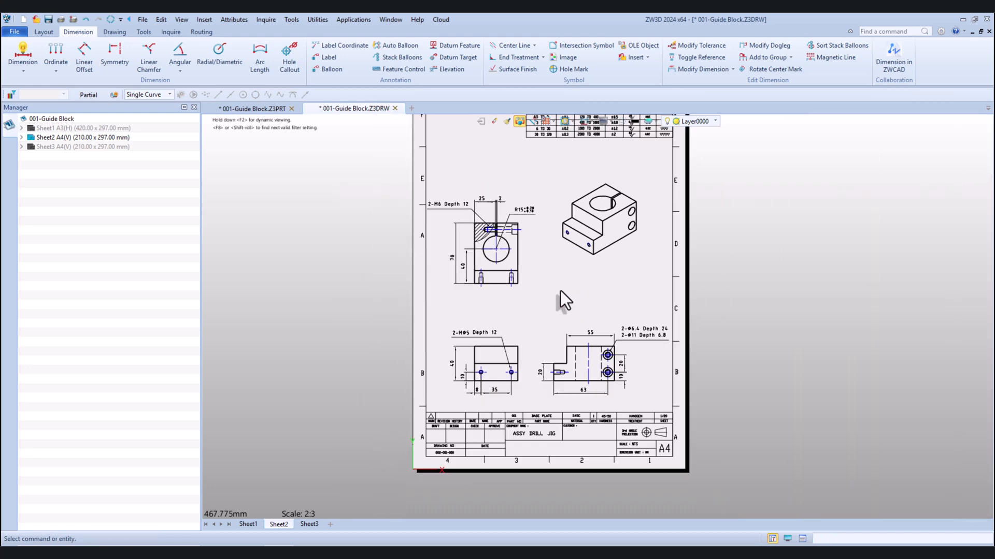
scroll(496, 188, up, 1)
scroll(496, 188, up, 3)
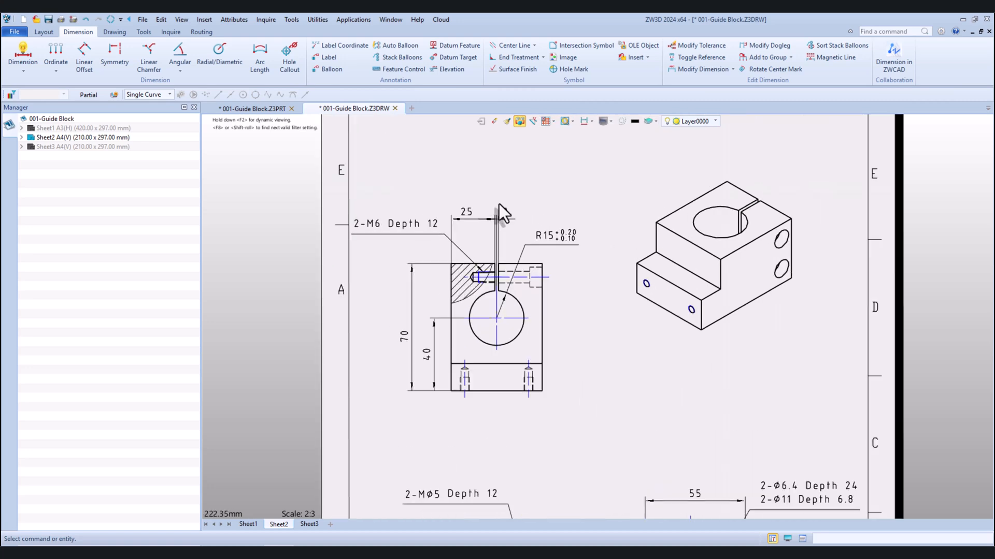
scroll(499, 204, down, 3)
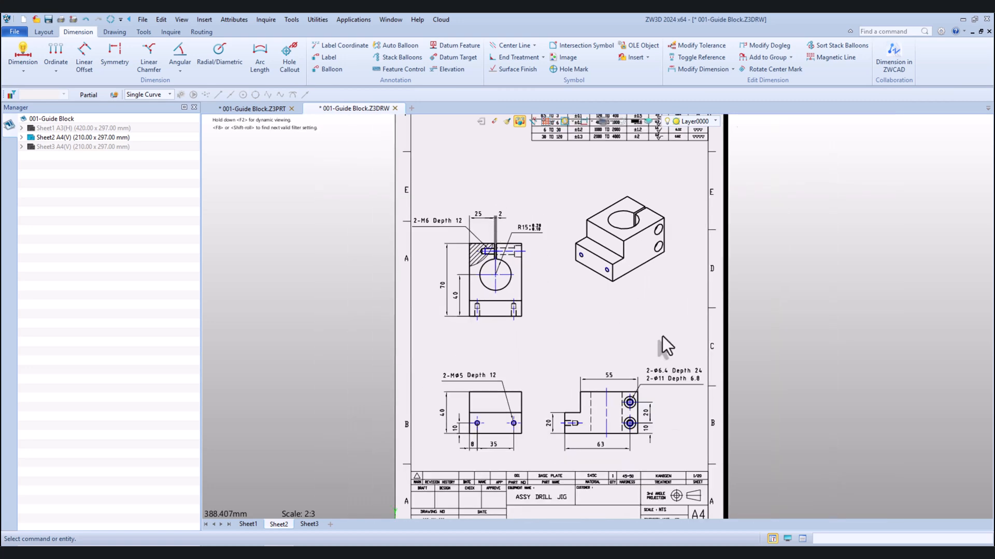
right_click(648, 296)
click(703, 365)
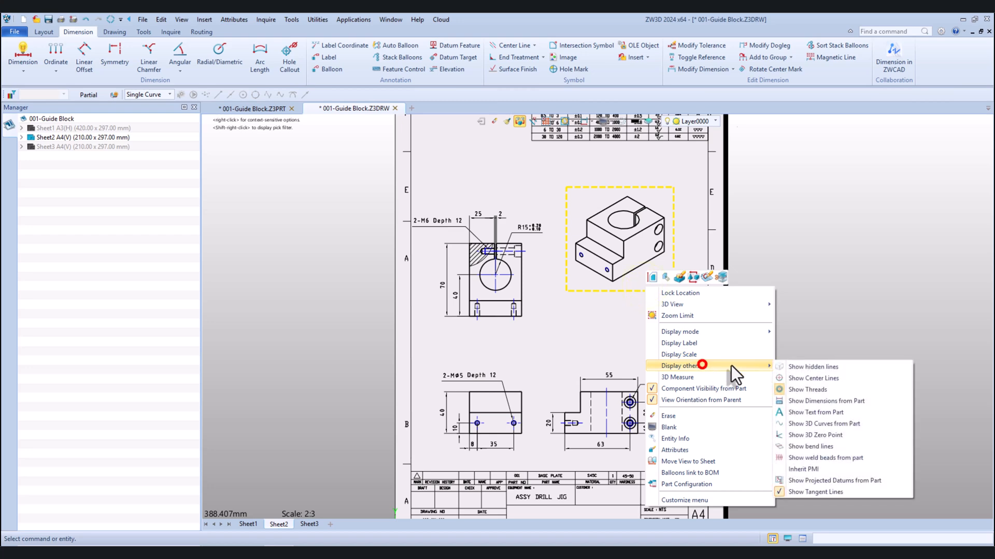
click(784, 390)
Change the colour of the bore's vertical centre line in the stepped side view to black
scroll(671, 416, up, 4)
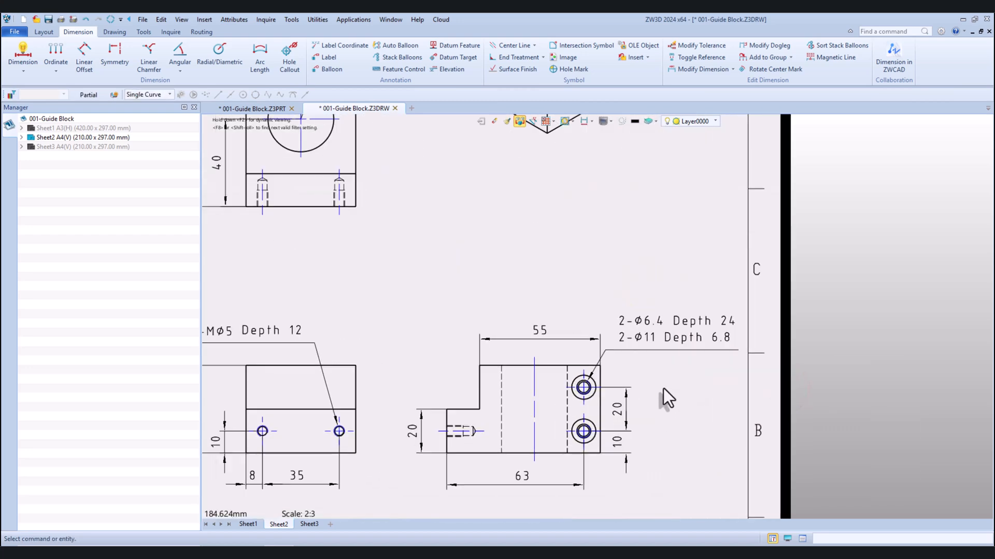
scroll(573, 372, down, 4)
scroll(579, 356, up, 4)
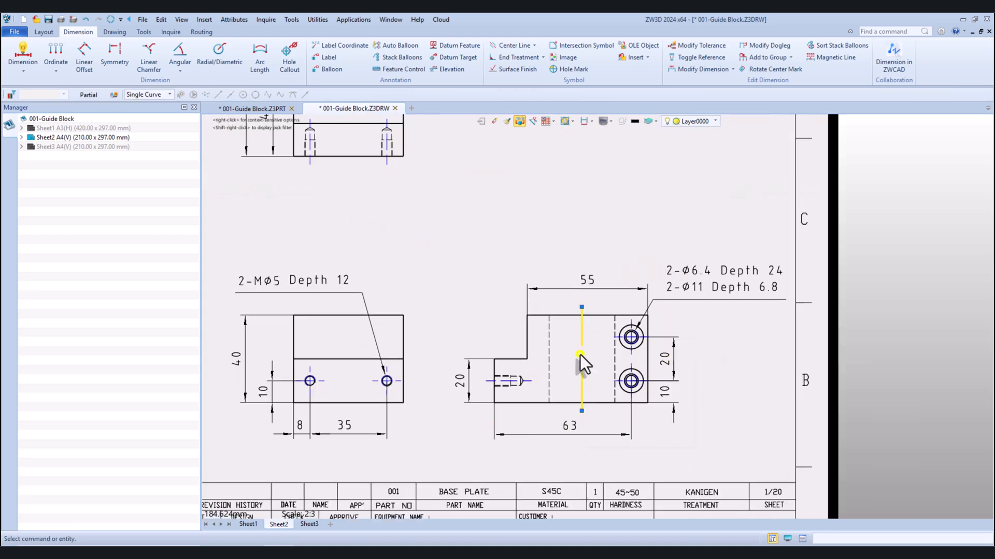
right_click(579, 355)
click(618, 396)
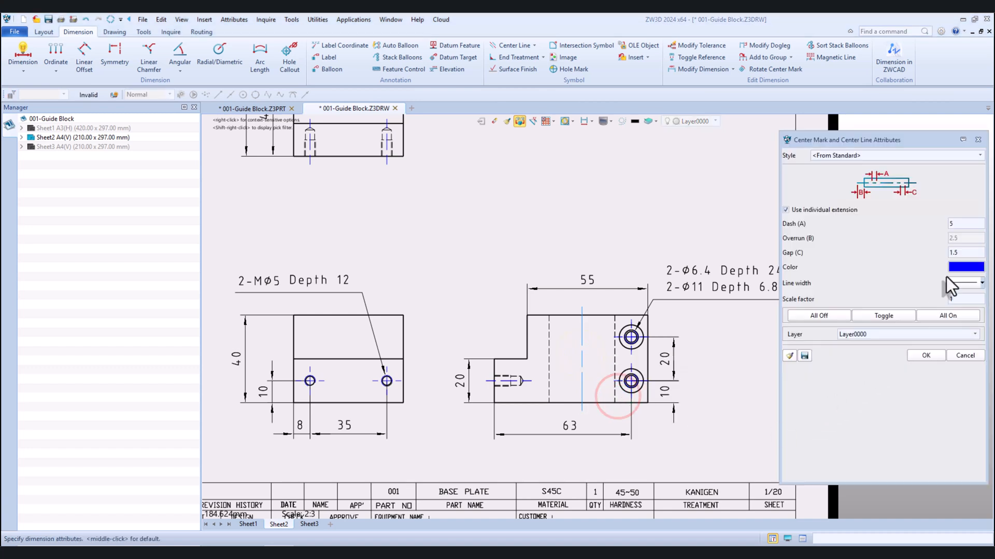
click(957, 264)
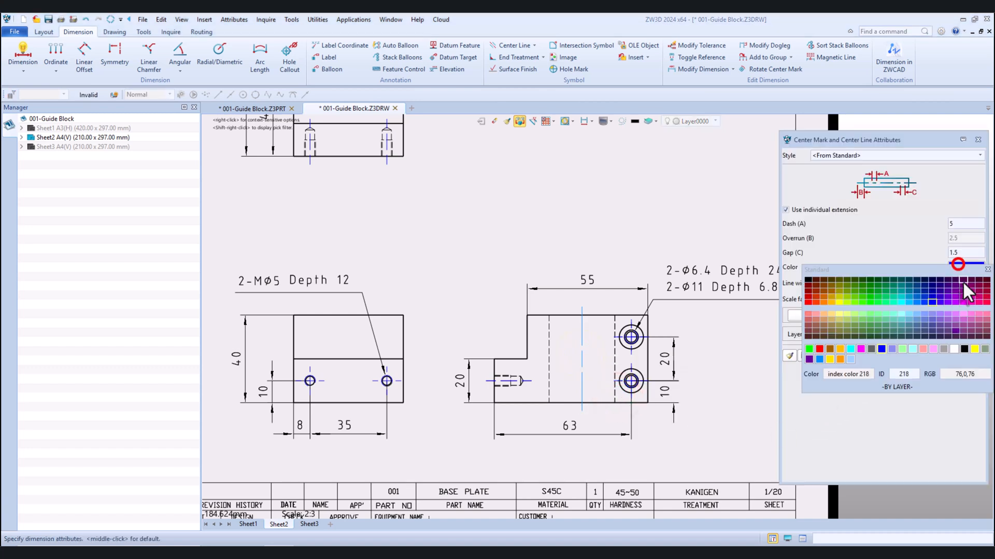
click(963, 349)
click(924, 356)
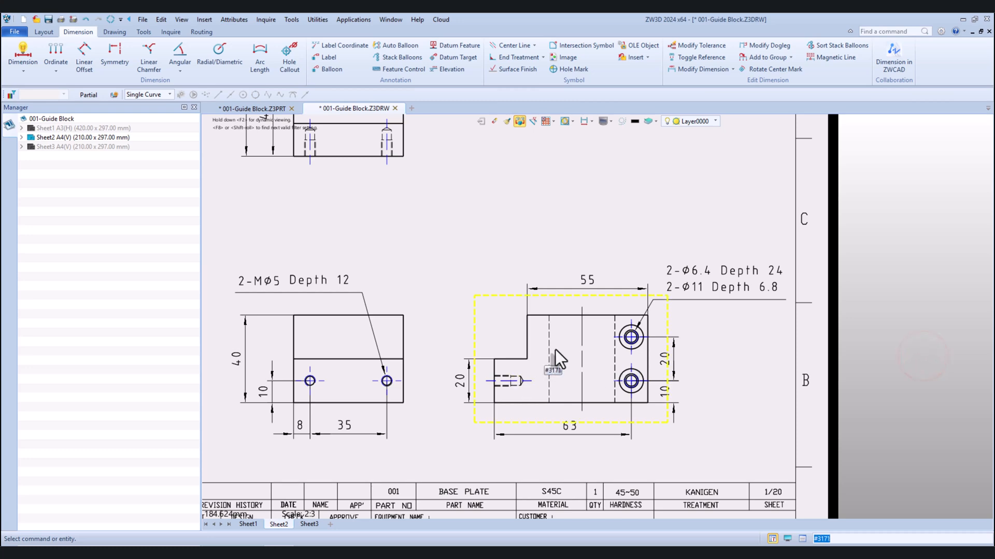
Change the colour of the bore's centre mark in the slotted view to black
scroll(555, 369, down, 2)
scroll(555, 368, down, 2)
scroll(474, 251, up, 5)
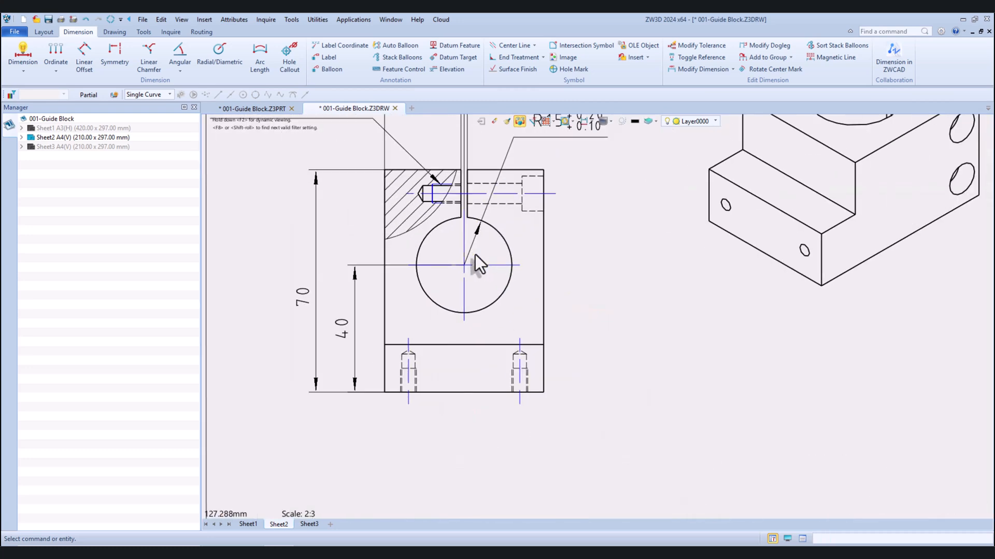
click(476, 267)
right_click(477, 267)
click(516, 312)
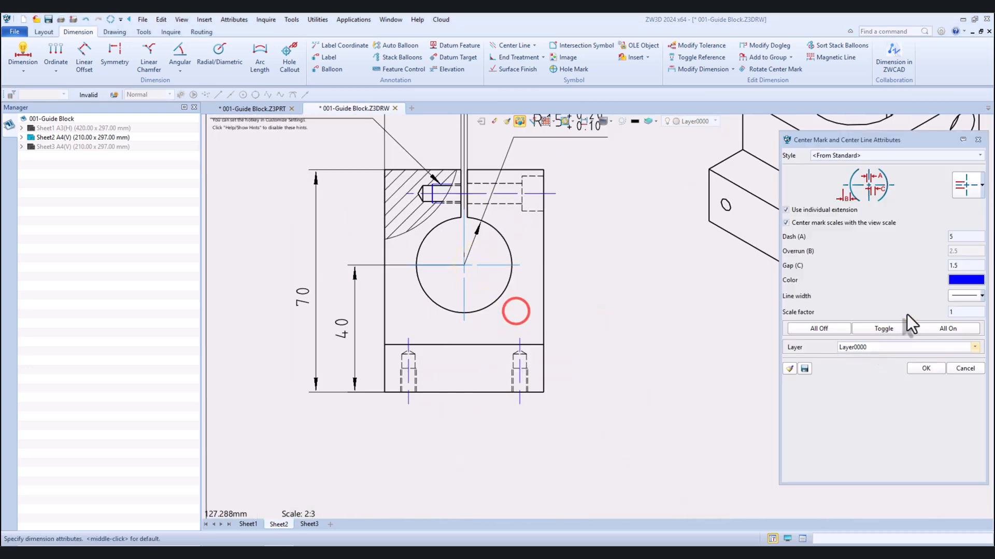
click(963, 278)
click(954, 354)
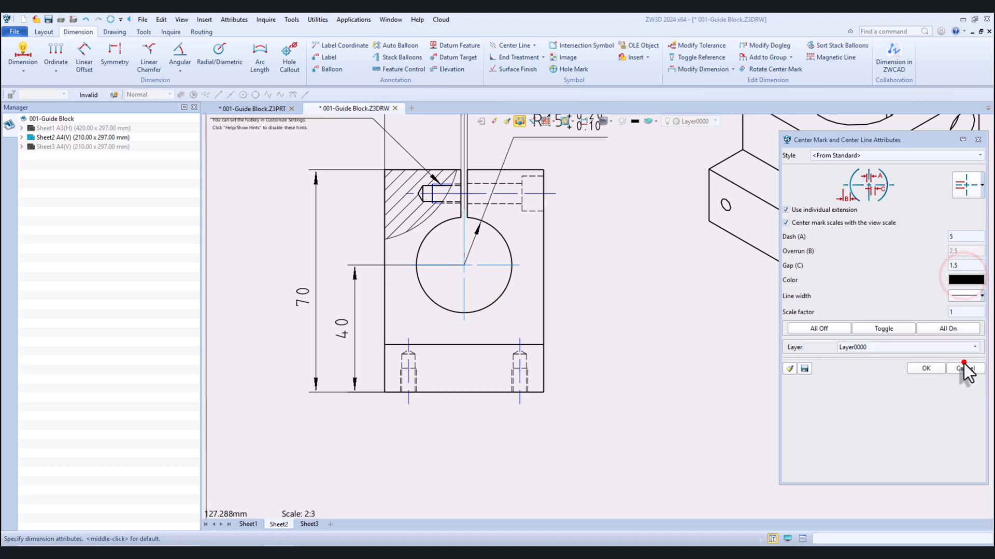
click(921, 369)
Change the colour of the horizontal clamp-hole centre line in the slotted view to black
right_click(528, 195)
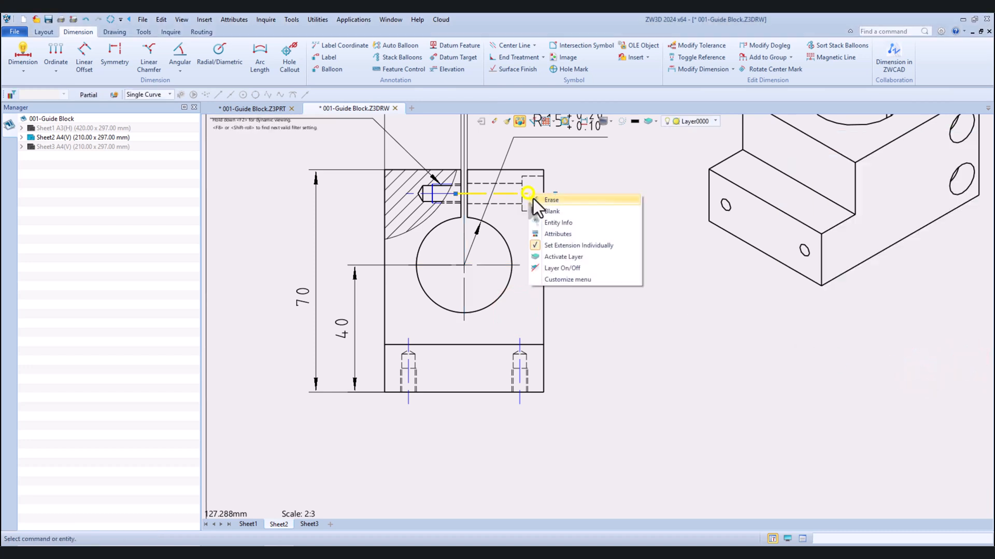
click(562, 236)
click(958, 267)
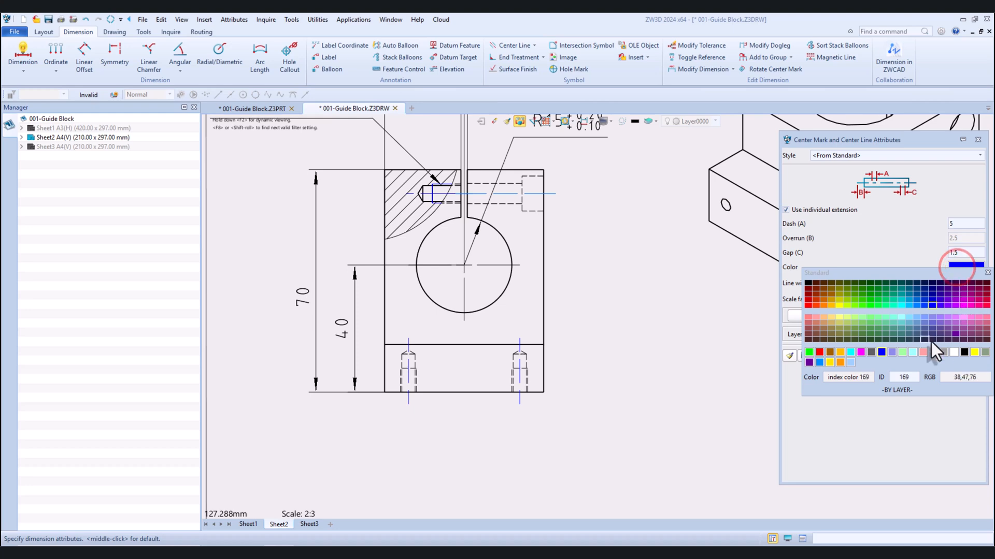
click(963, 352)
click(911, 357)
Turn off the thread display in the slotted view
scroll(551, 274, down, 5)
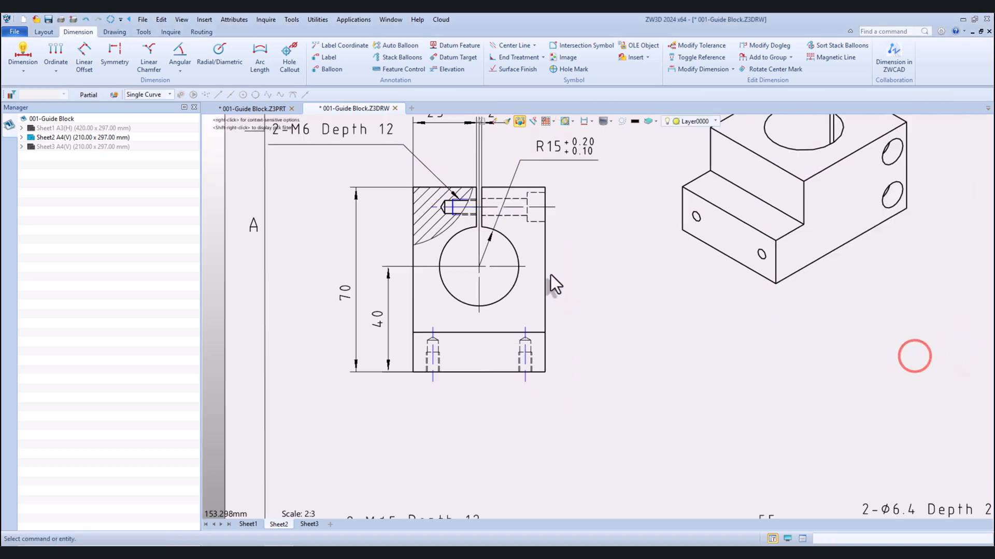
scroll(557, 272, up, 2)
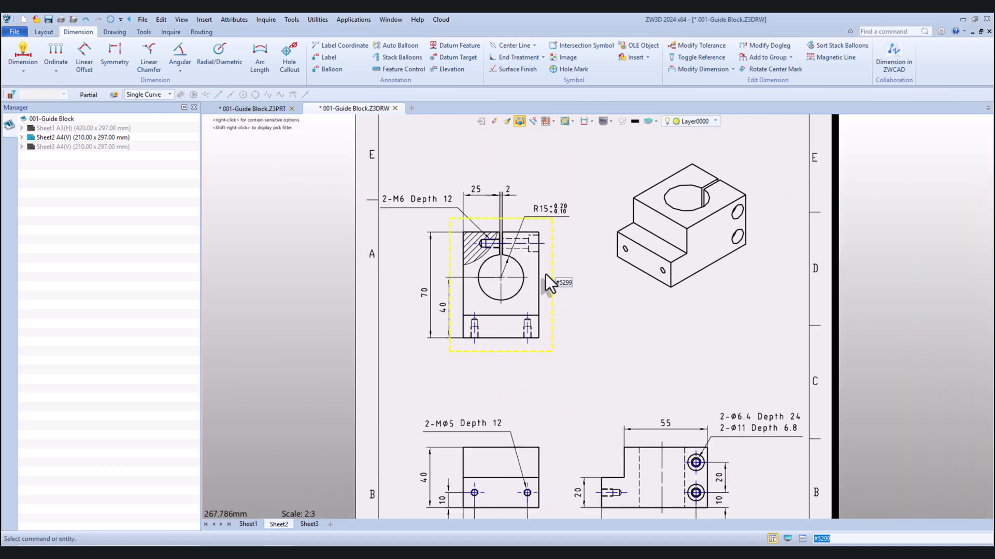
right_click(546, 274)
click(627, 353)
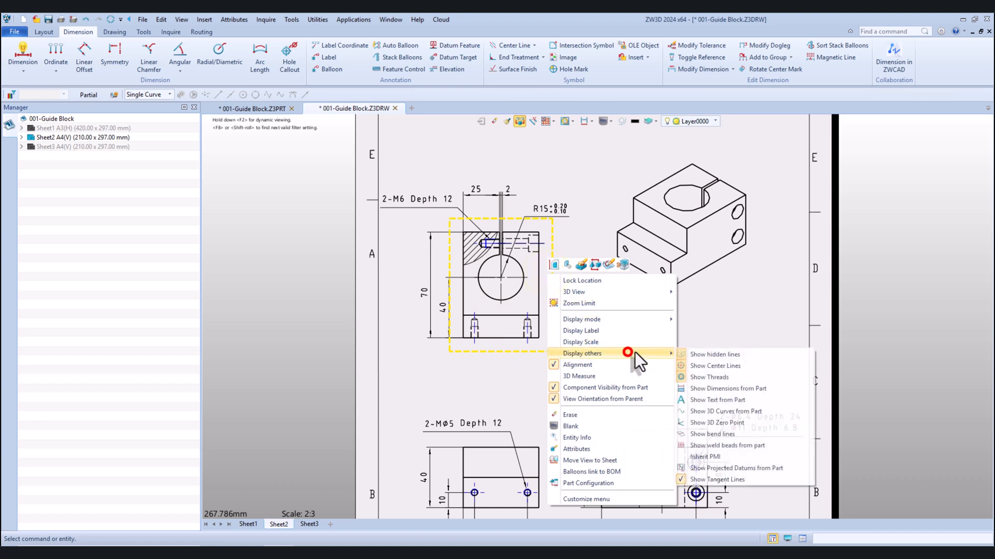
click(694, 376)
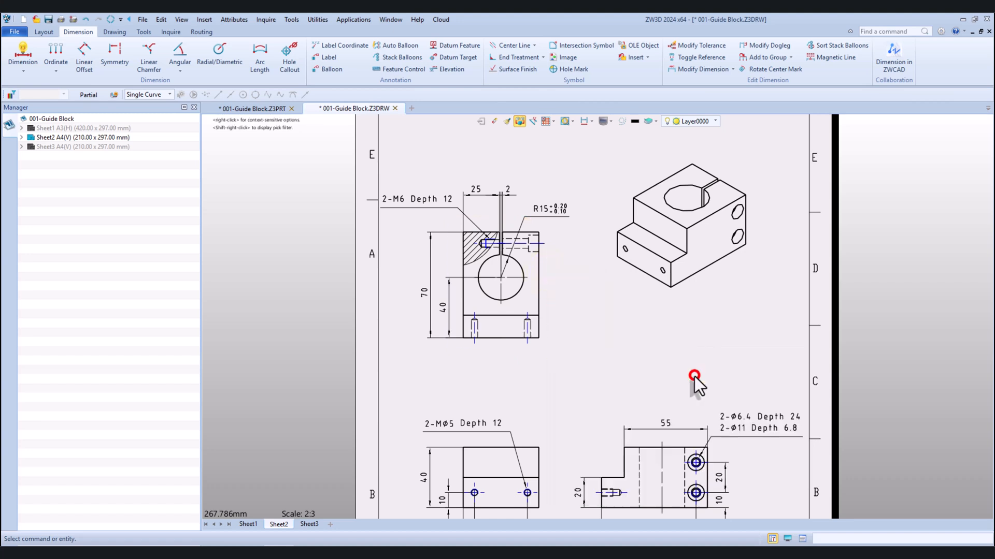
Turn the thread display of the slotted view back on
right_click(534, 298)
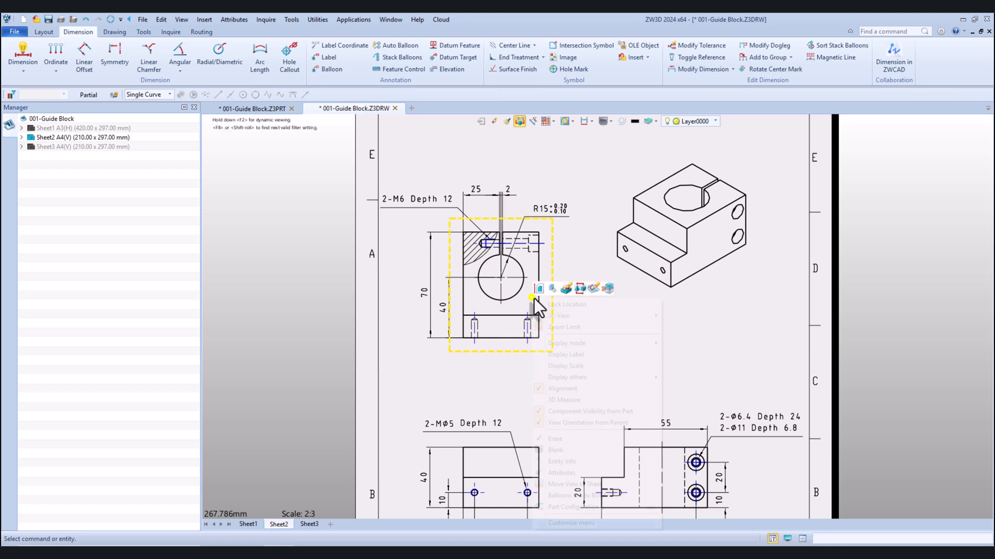
click(627, 378)
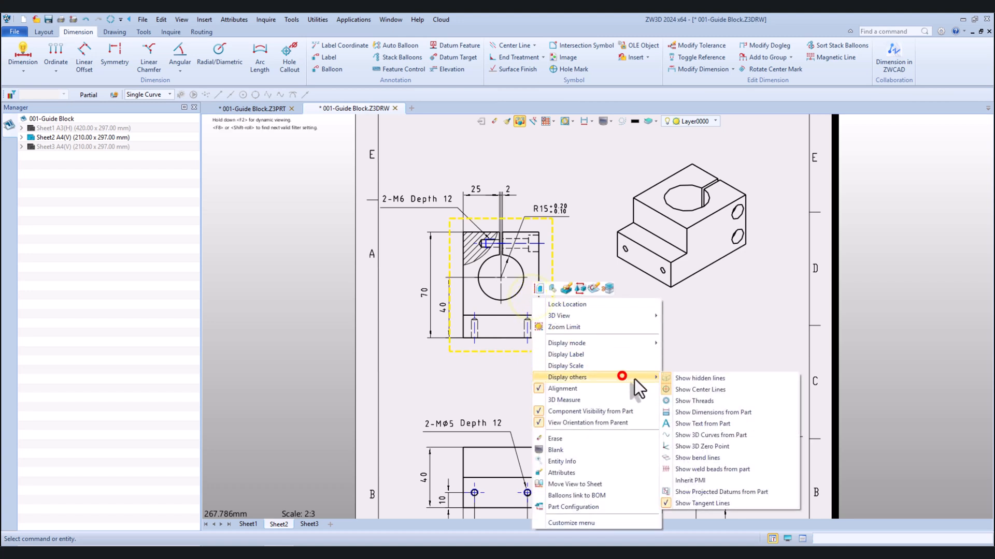
click(675, 400)
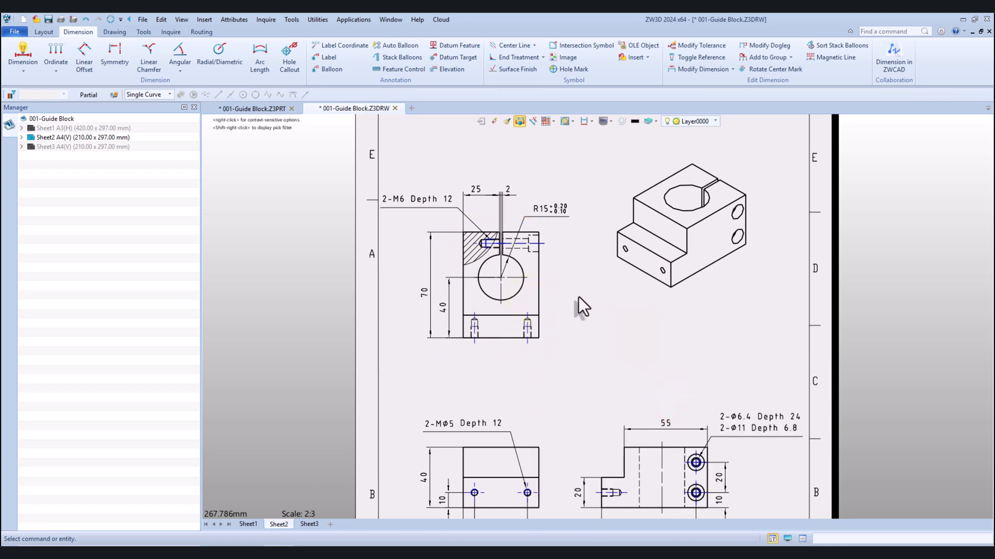
Move the lower front and side views slightly up the sheet, and shift the slotted view up as well
scroll(575, 295, down, 3)
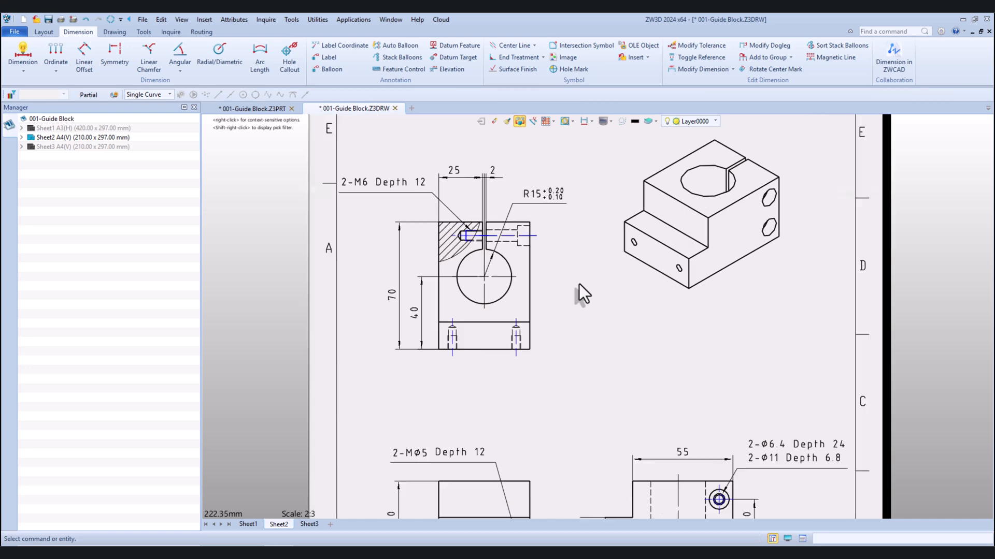
scroll(780, 415, up, 1)
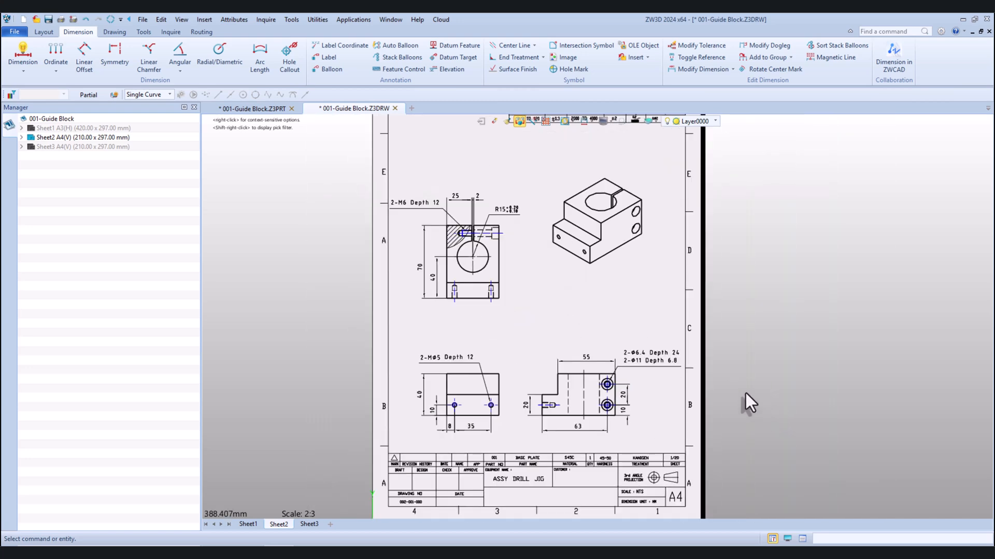
drag(505, 365, 505, 348)
drag(505, 230, 507, 212)
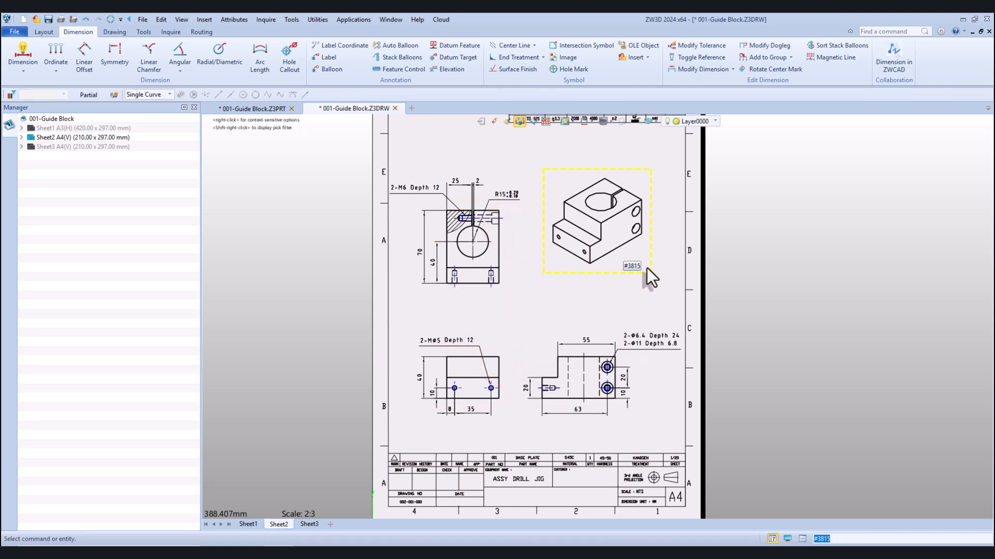
Open the sheet border sketch of Sheet2's 002-Etiket A4 Hanbook 2025 format for editing
scroll(653, 274, down, 2)
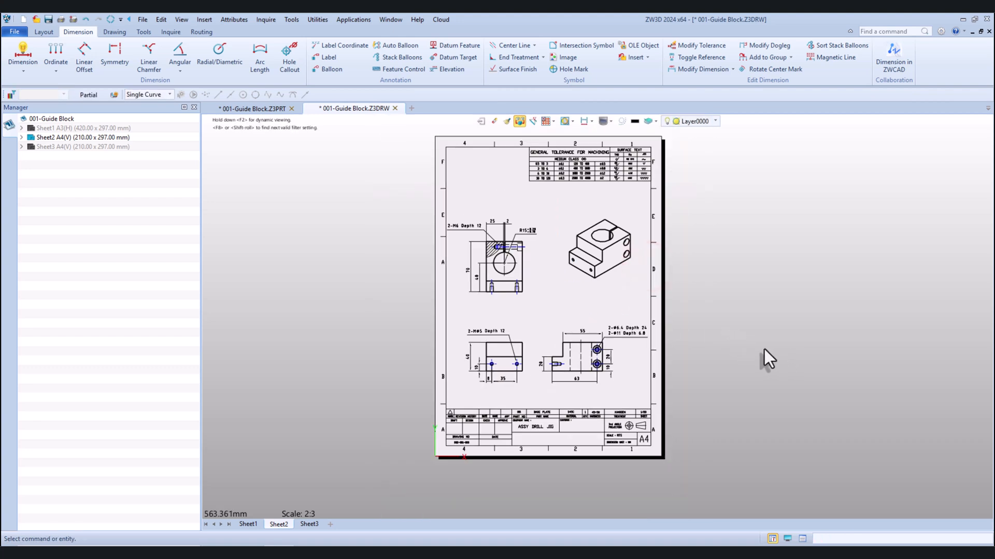
scroll(763, 349, up, 1)
click(21, 137)
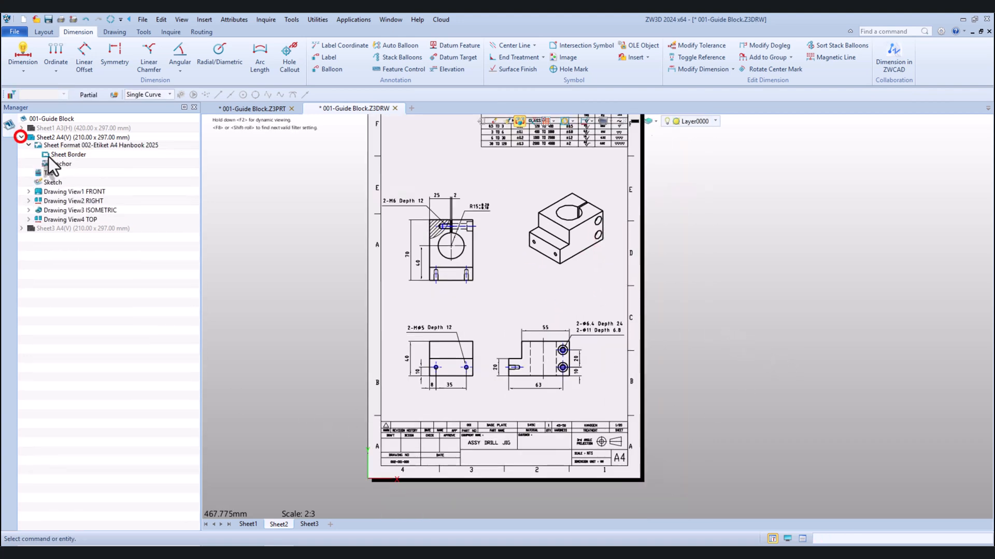
right_click(71, 157)
click(88, 164)
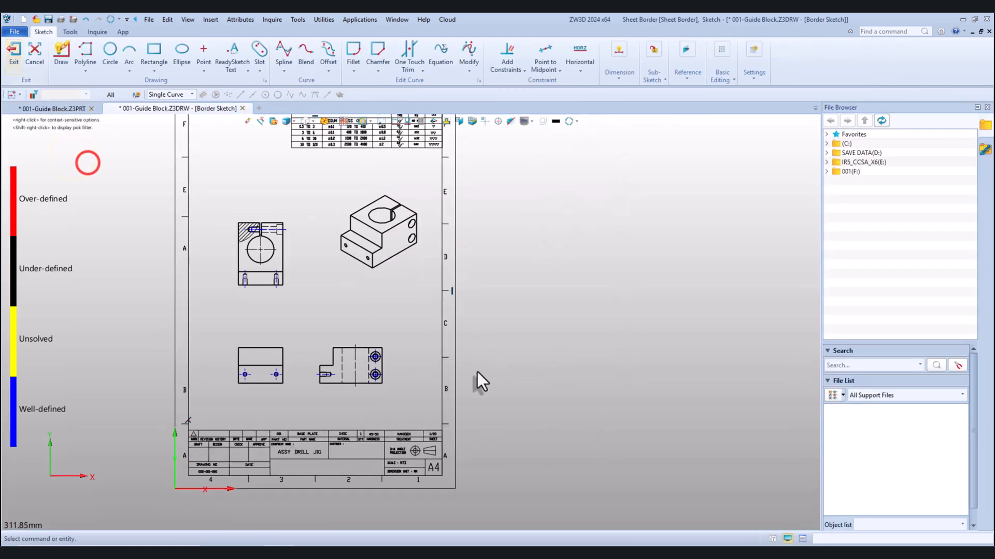
Change the part name in the title block to "Guide Block"
scroll(235, 456, up, 2)
scroll(346, 397, up, 3)
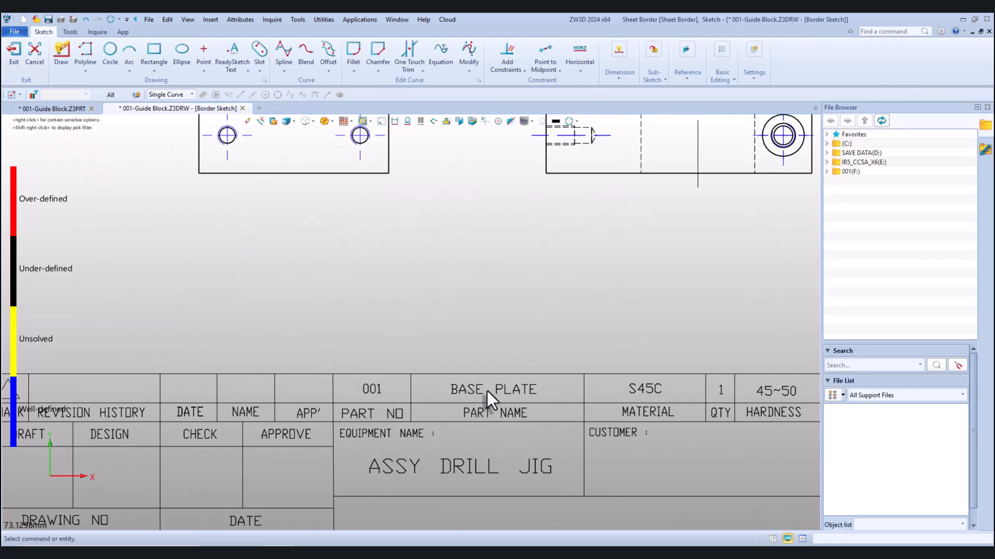
double_click(464, 388)
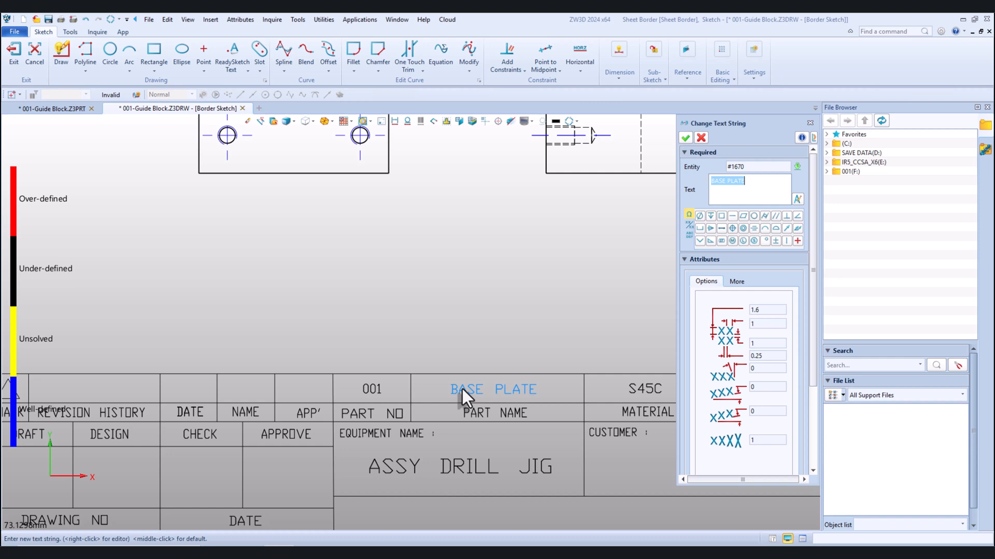
text(Guide Block)
click(686, 138)
Delete the hardness value from the title block
scroll(713, 378, up, 2)
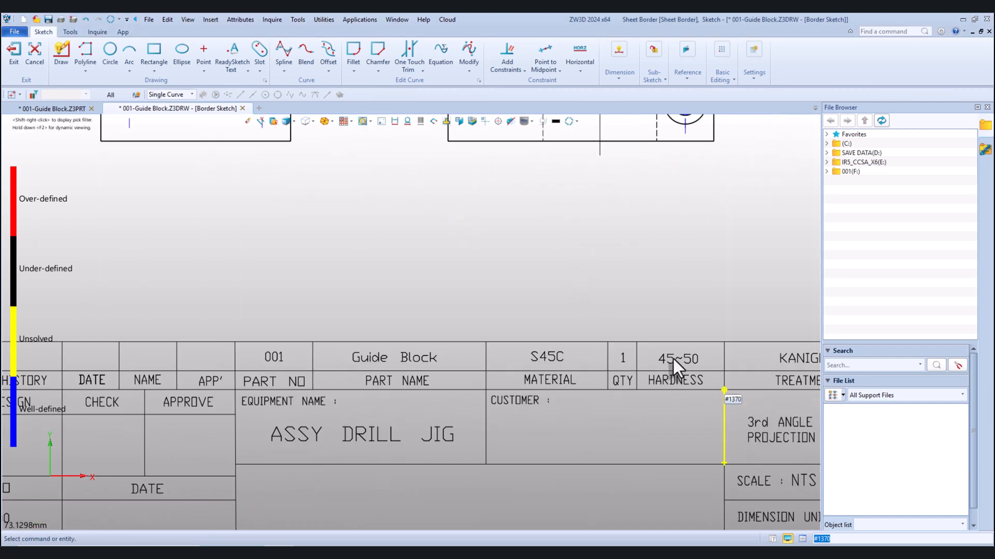
click(673, 359)
key(Delete)
Change the equipment name in the title block to "TORCH ROTATION" in capitals
scroll(667, 358, down, 2)
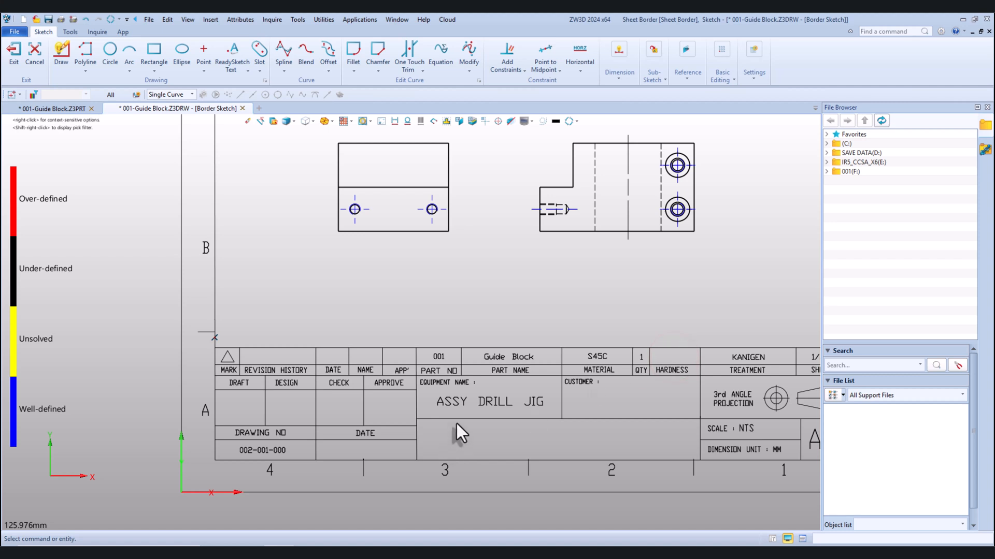
double_click(474, 406)
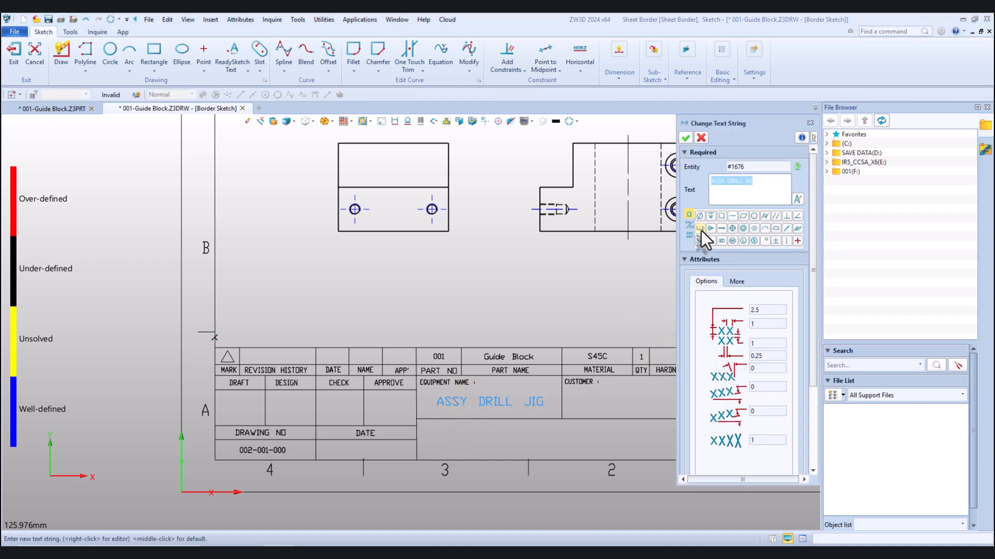
text(tor)
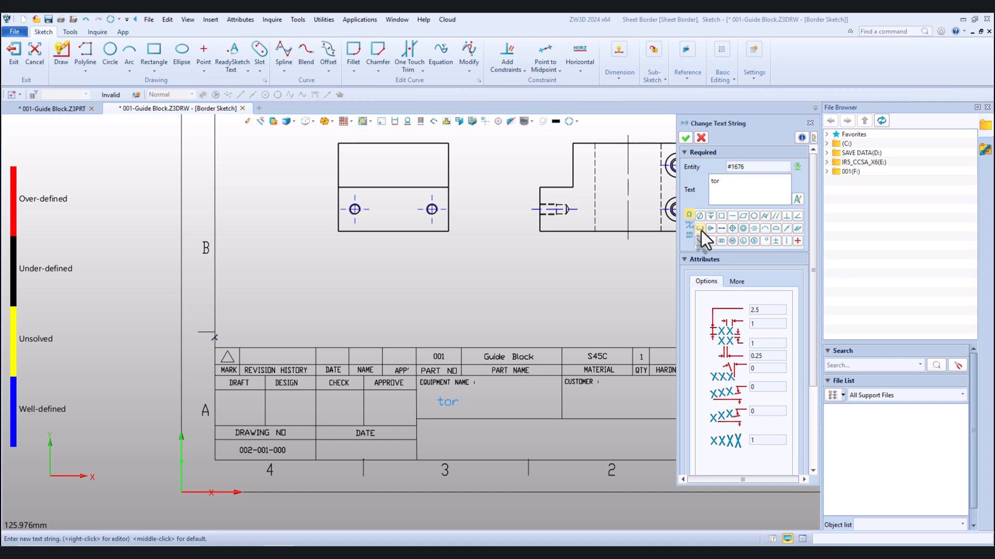
key(BackSpace)
key(BackSpace)
key(BackSpace)
text(TORCH ROTATION)
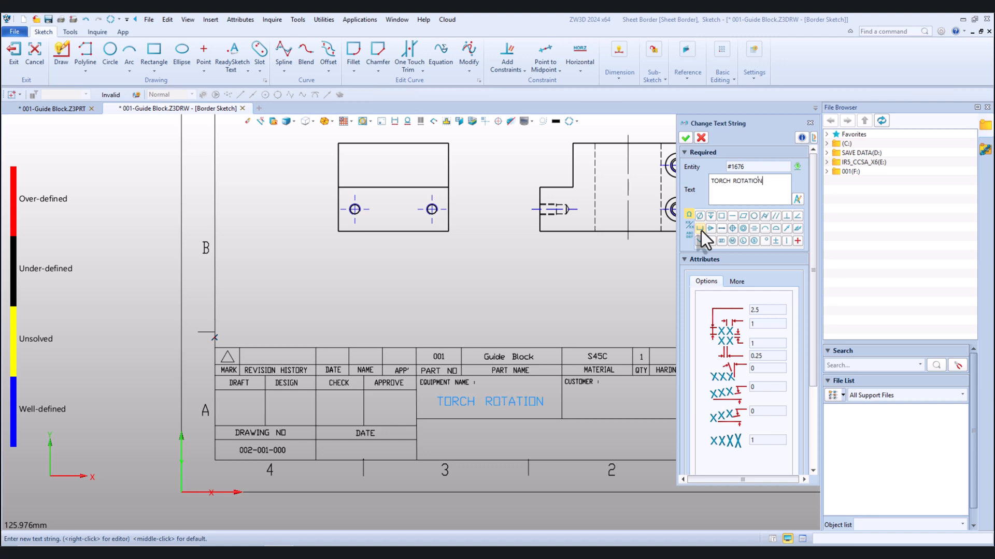
click(685, 138)
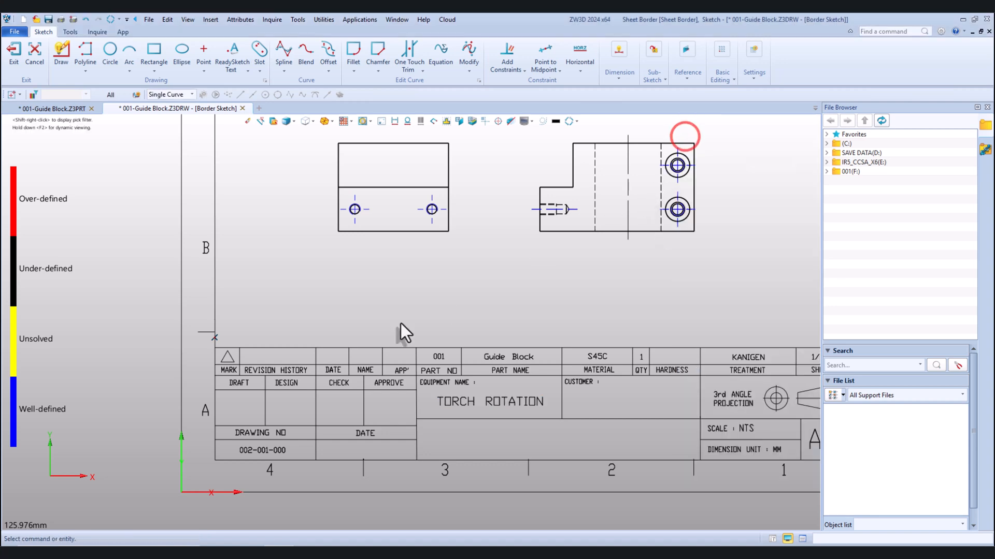
Change the drawing number in the title block to 001-001-001
scroll(374, 330, down, 2)
scroll(303, 401, up, 3)
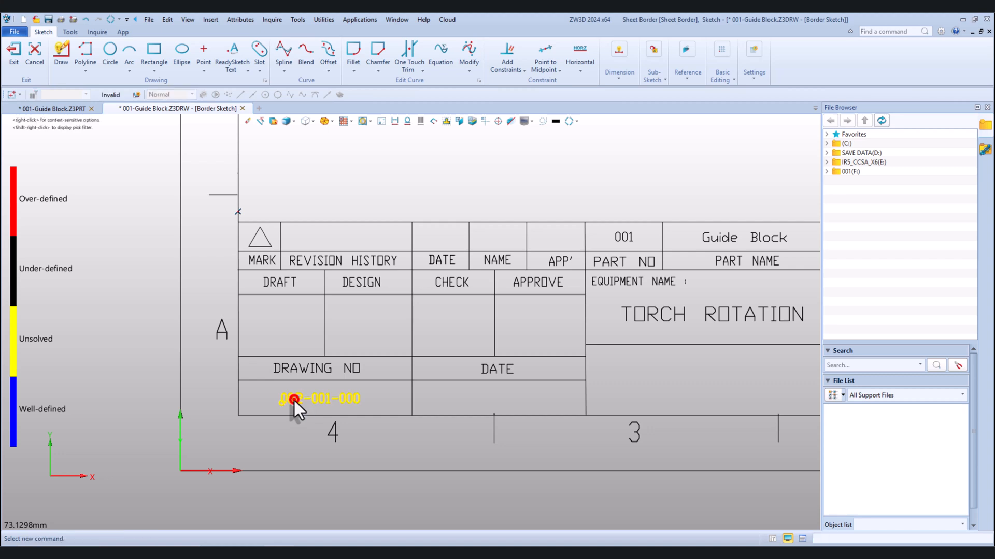
double_click(294, 399)
click(719, 180)
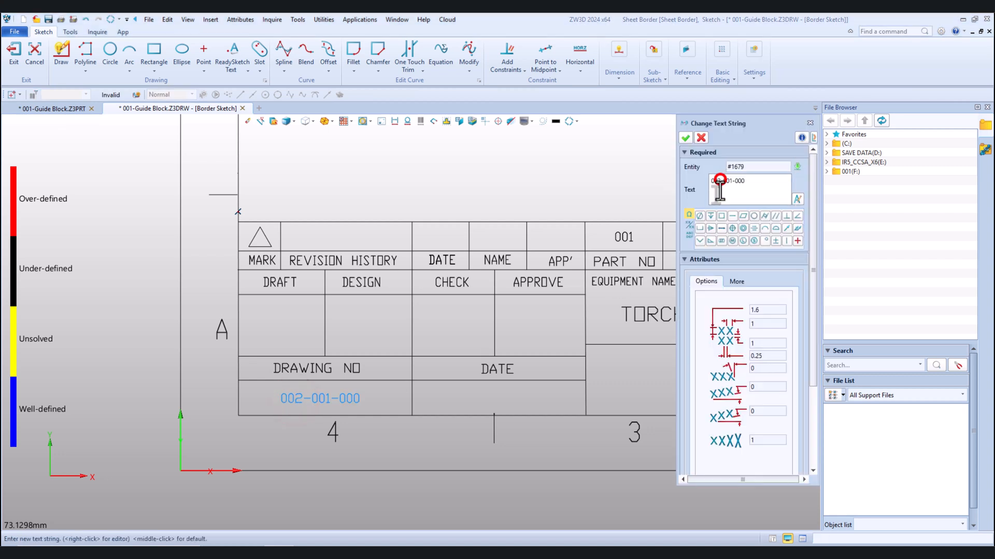
key(BackSpace)
text(1)
click(755, 182)
key(BackSpace)
text(1)
click(684, 139)
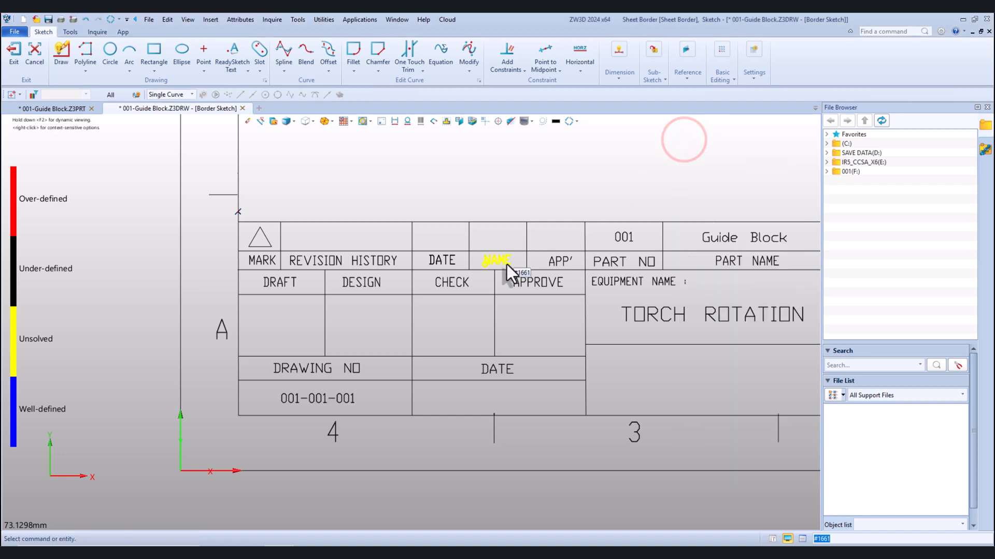
Exit the border sketch and save both modified files, 001-Guide Block.Z3DRW and 001-Guide Block.Z3PRT
scroll(477, 324, down, 6)
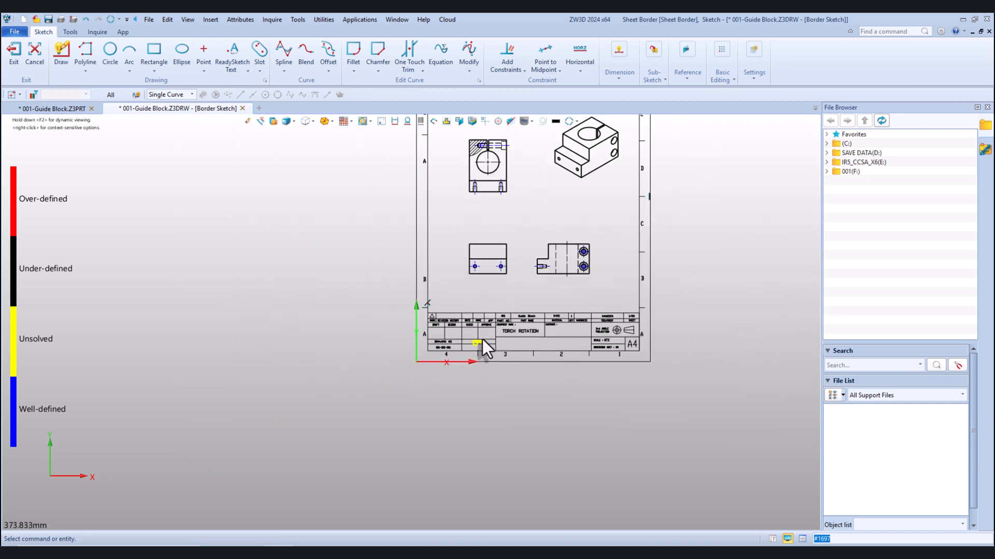
click(14, 52)
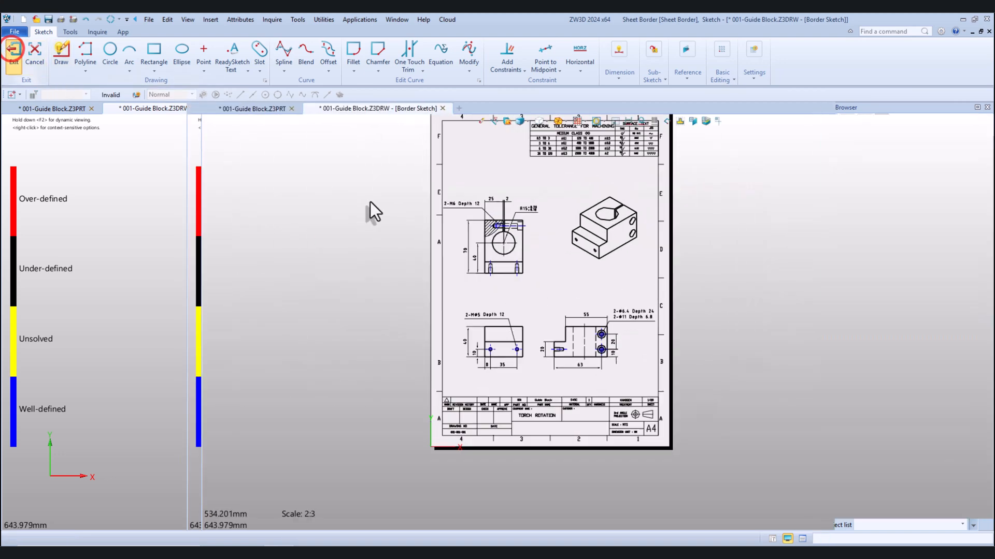
scroll(651, 314, down, 1)
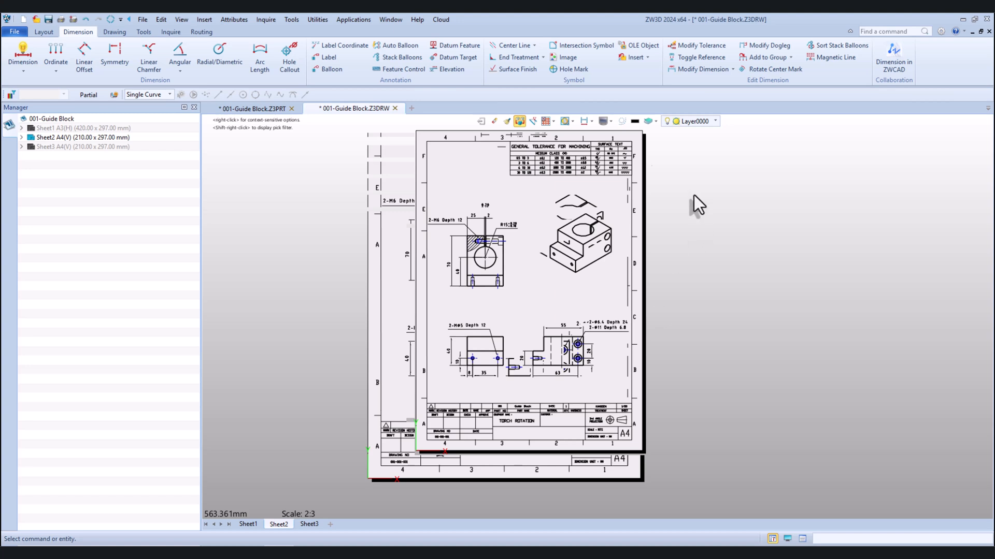
click(49, 20)
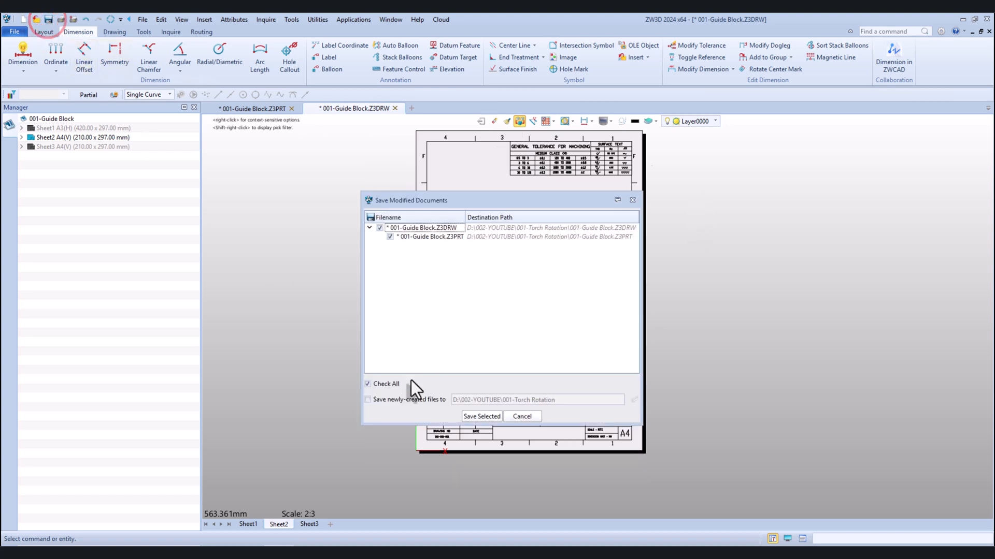
click(476, 416)
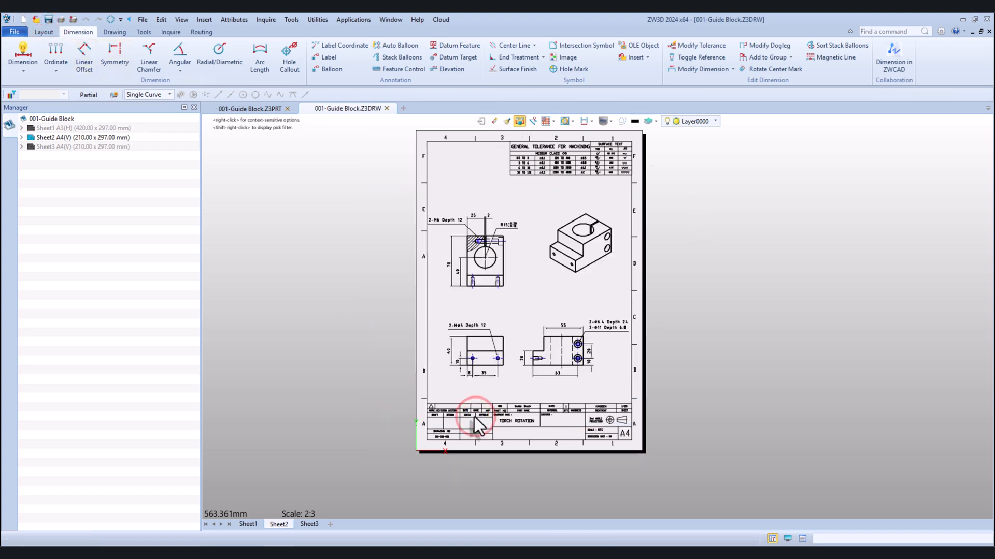
Save a PDF version of the drawing as 001-Guide Block.pdf in the 001-Torch Rotation folder
click(11, 31)
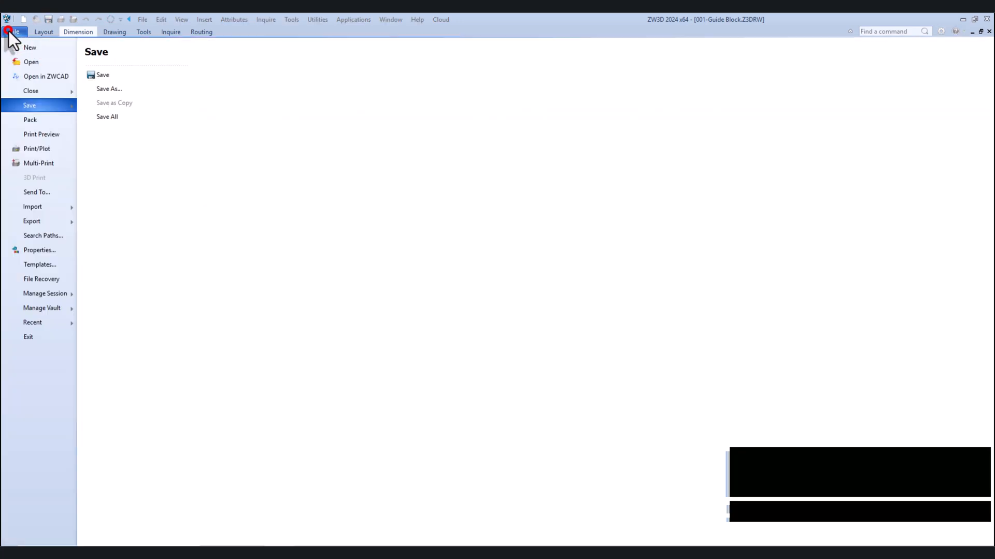
click(117, 89)
click(637, 400)
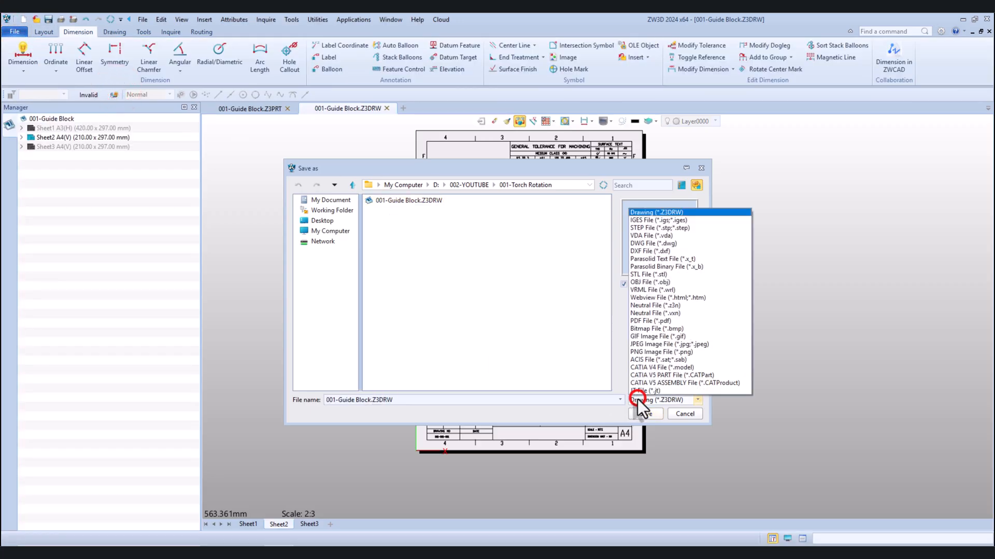
click(643, 321)
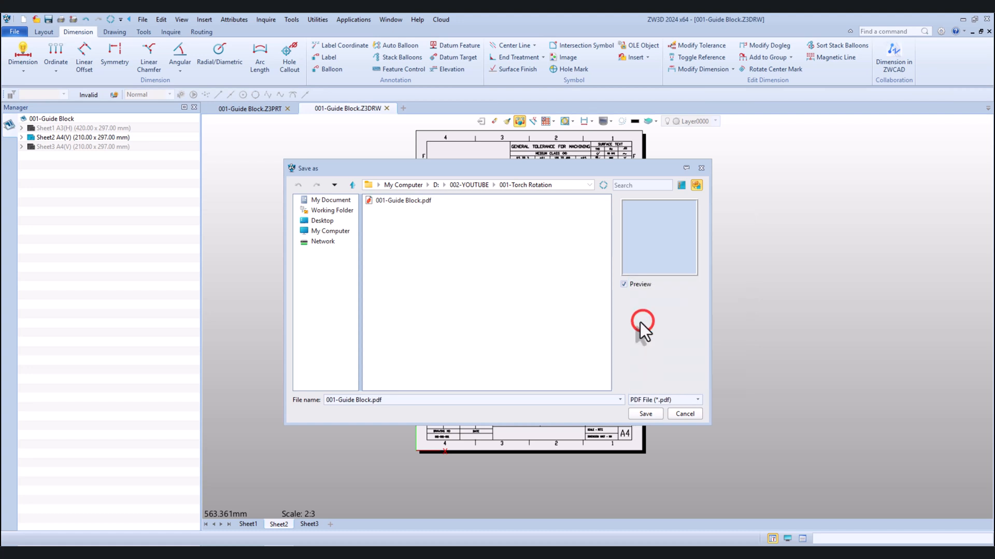
click(642, 413)
click(524, 339)
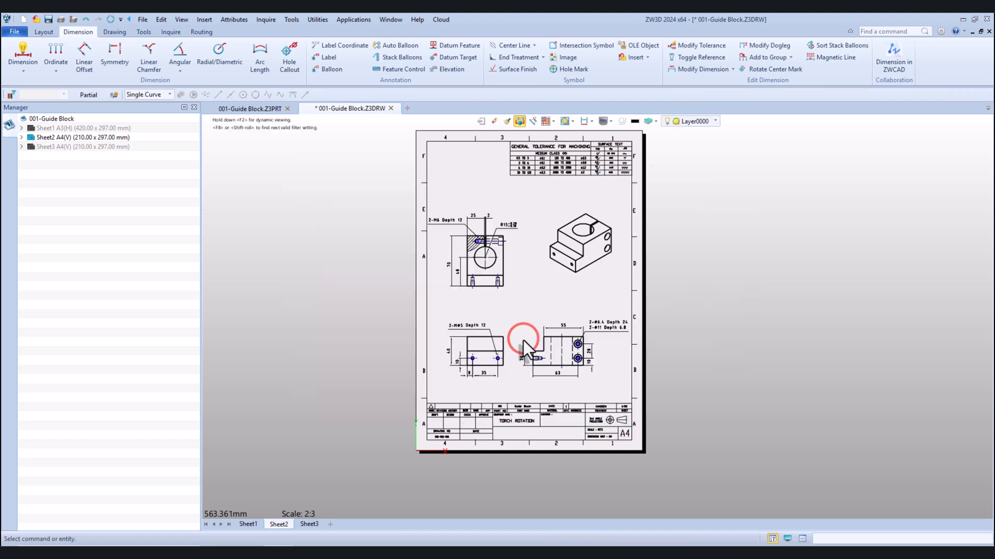
scroll(533, 322, up, 1)
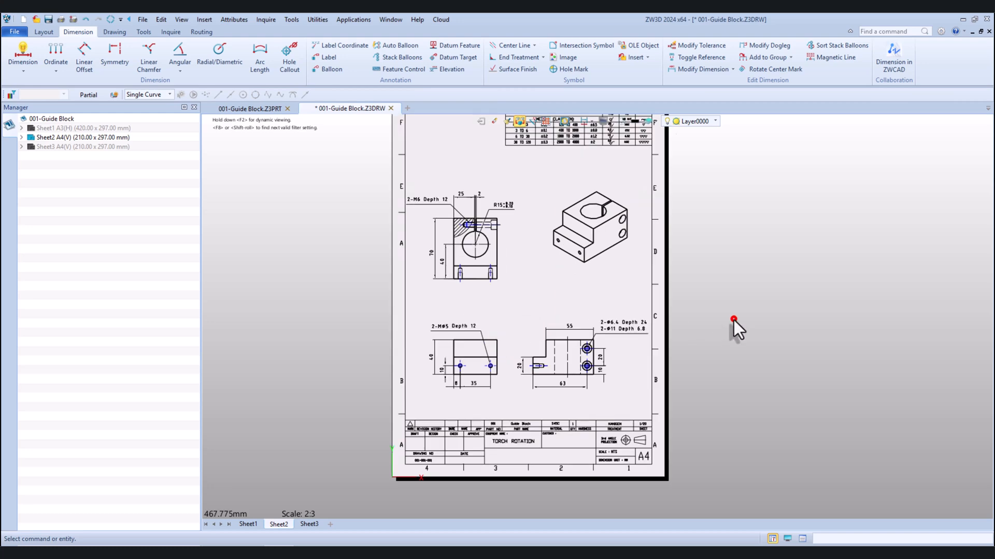